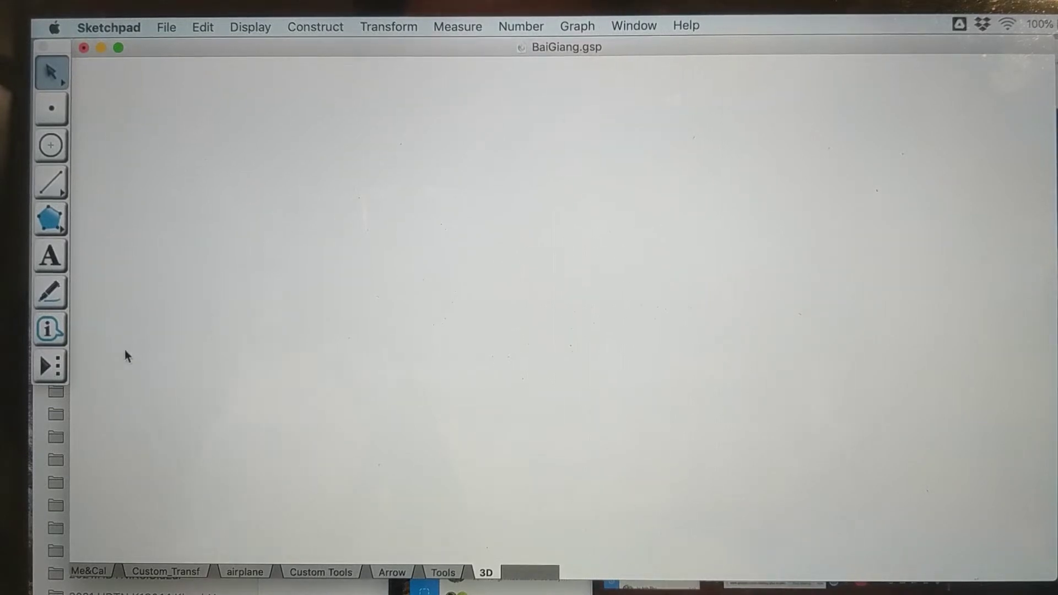
- Place a 3D coordinate system with the TaoHeTruc3D custom tool, putting its control circle beside the view buttons and its origin mid-sketch
left_click(58, 368)
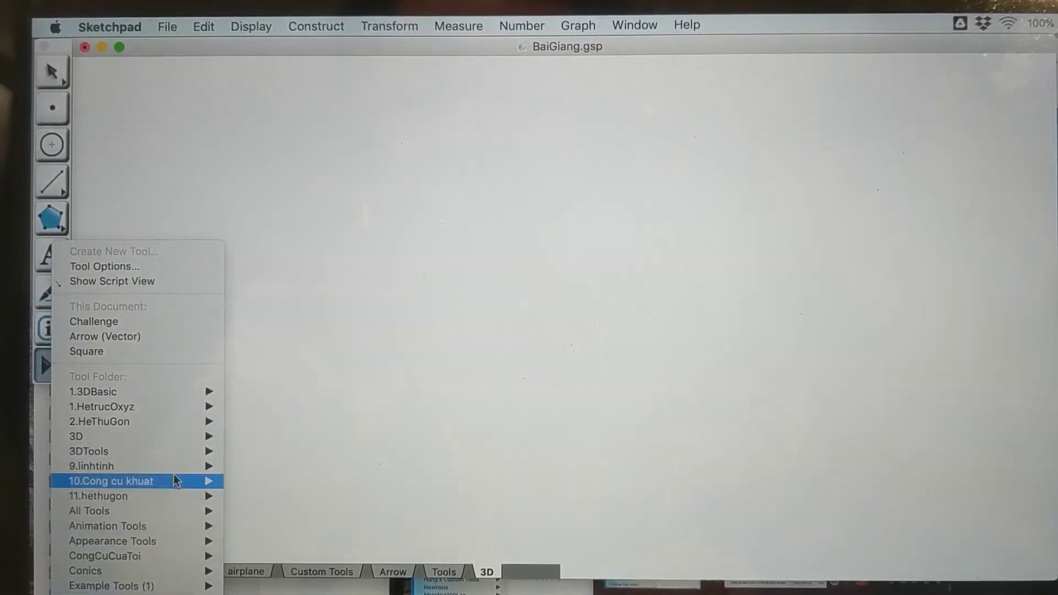
mouse_move(160, 437)
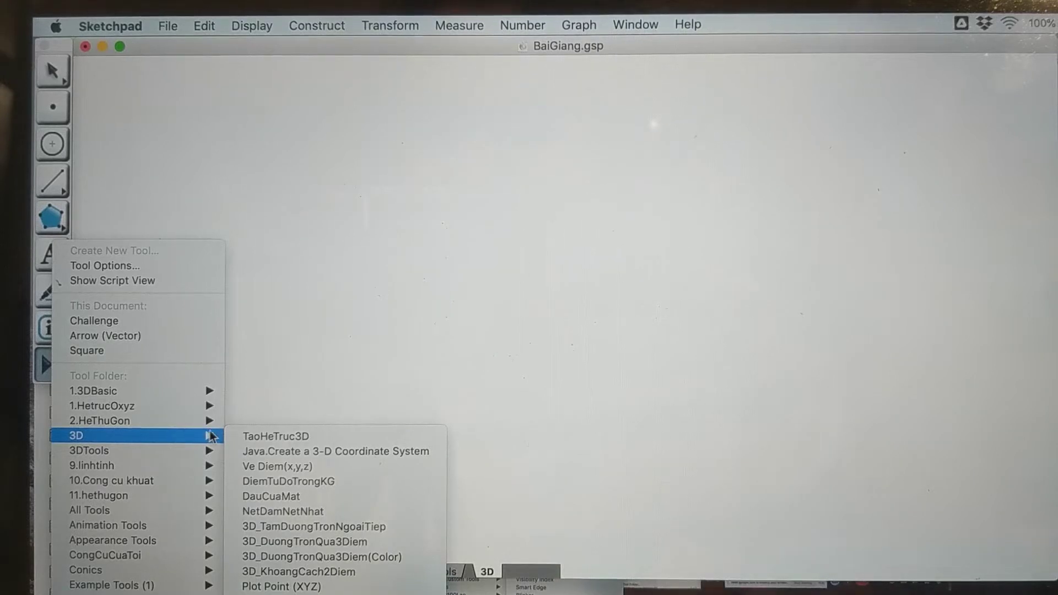
left_click(306, 439)
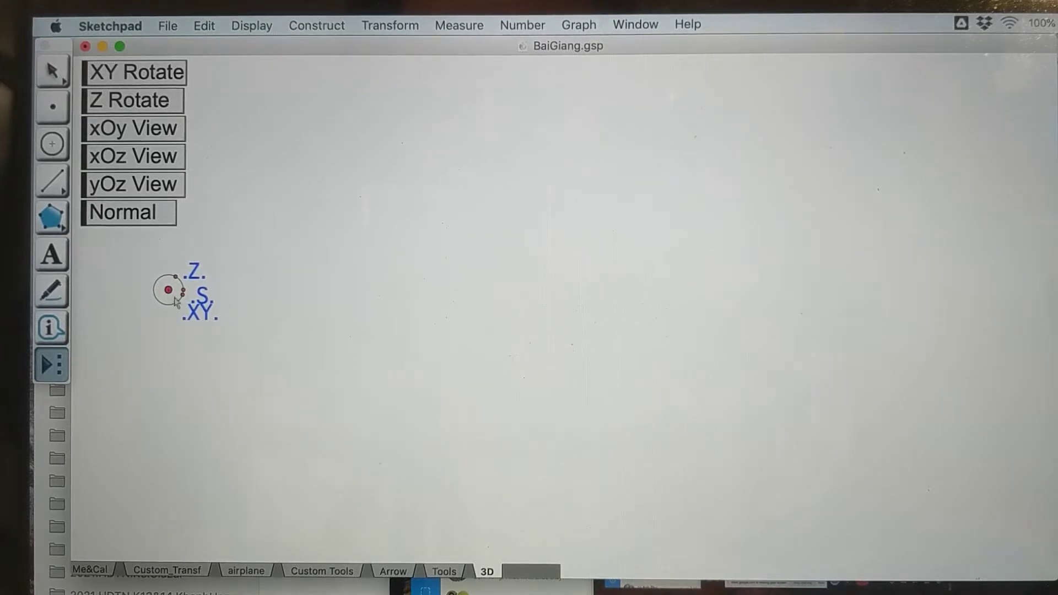
left_click(175, 301)
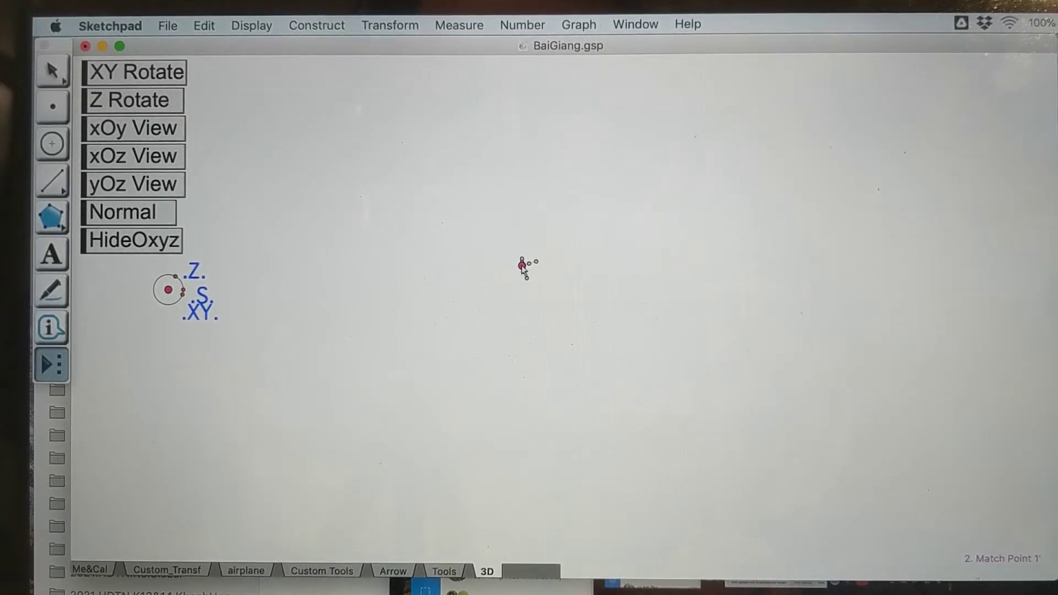
left_click(524, 266)
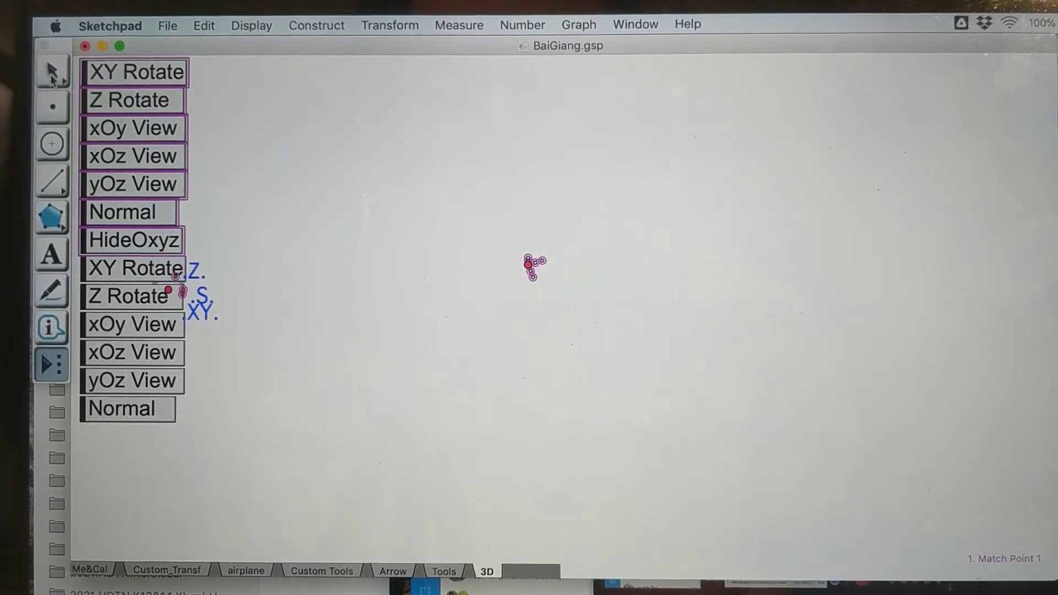
left_click(53, 77)
left_click(319, 229)
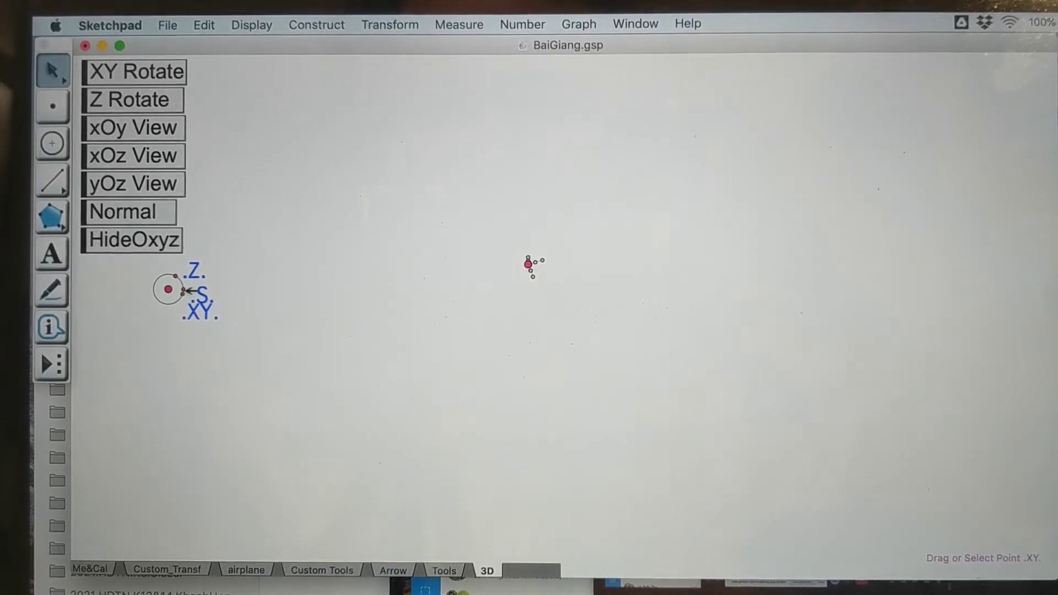
- Enlarge the control circle with point .S. to lengthen the axes, and reposition the circle clear of the view buttons
left_click_drag(188, 292, 231, 334)
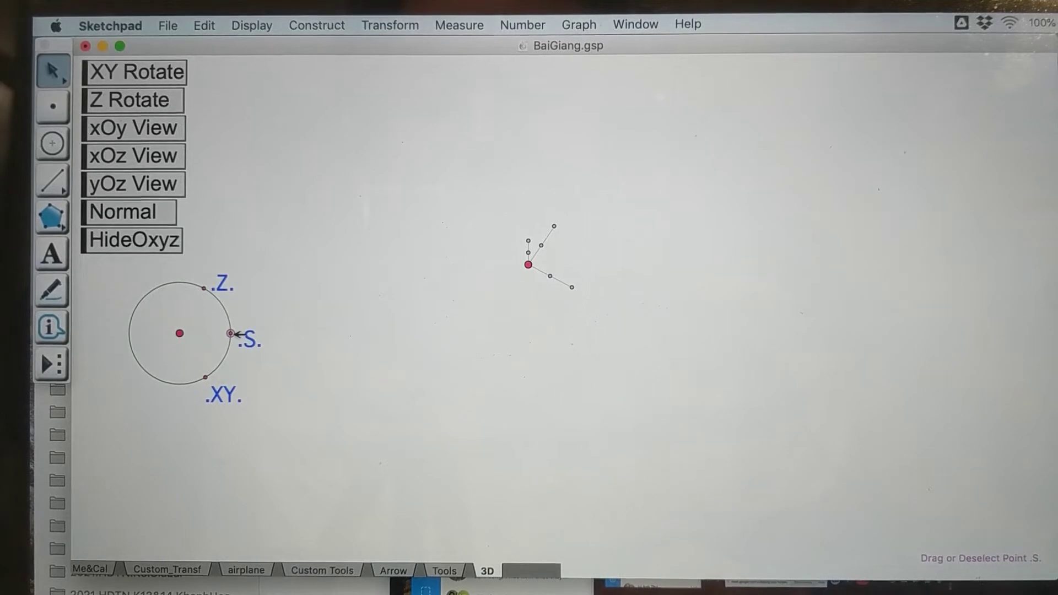
left_click_drag(232, 334, 263, 333)
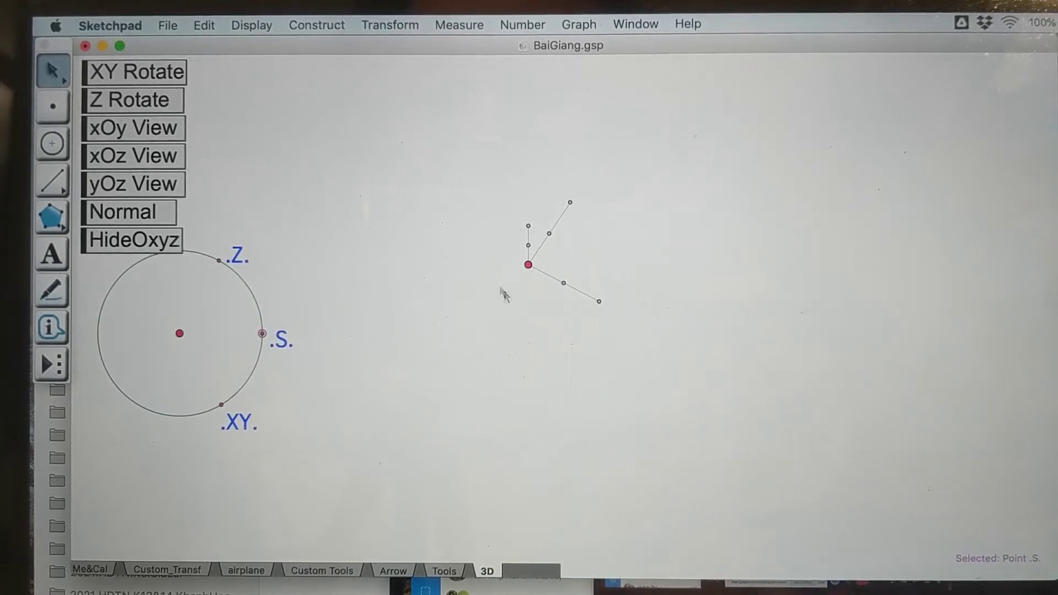
left_click_drag(264, 324, 271, 340)
left_click(319, 338)
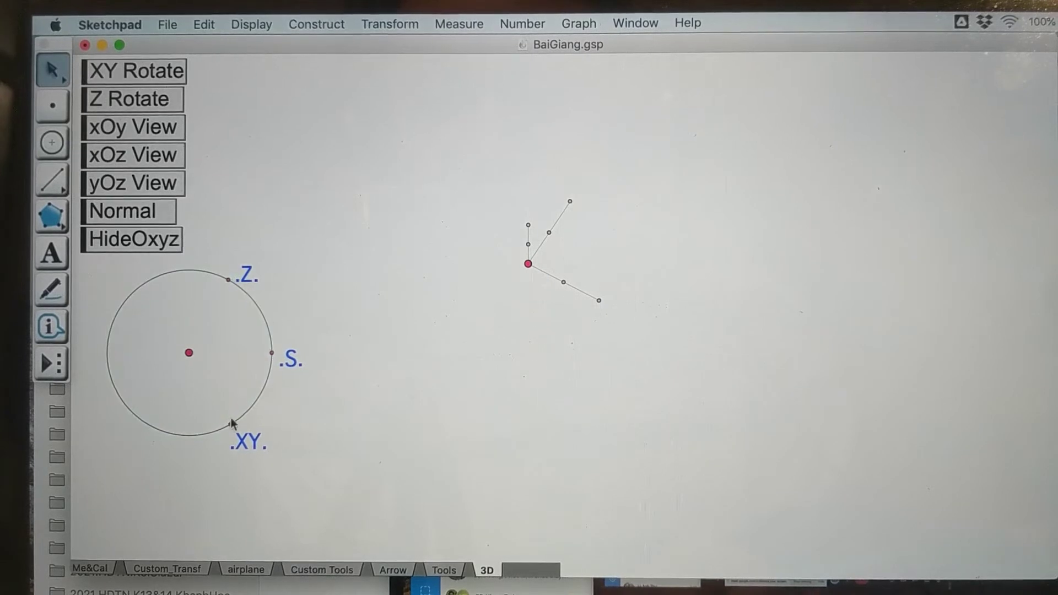
- Move points .XY. and .Z. along the control circle to rotate and tilt the three axes
left_click_drag(232, 424, 251, 407)
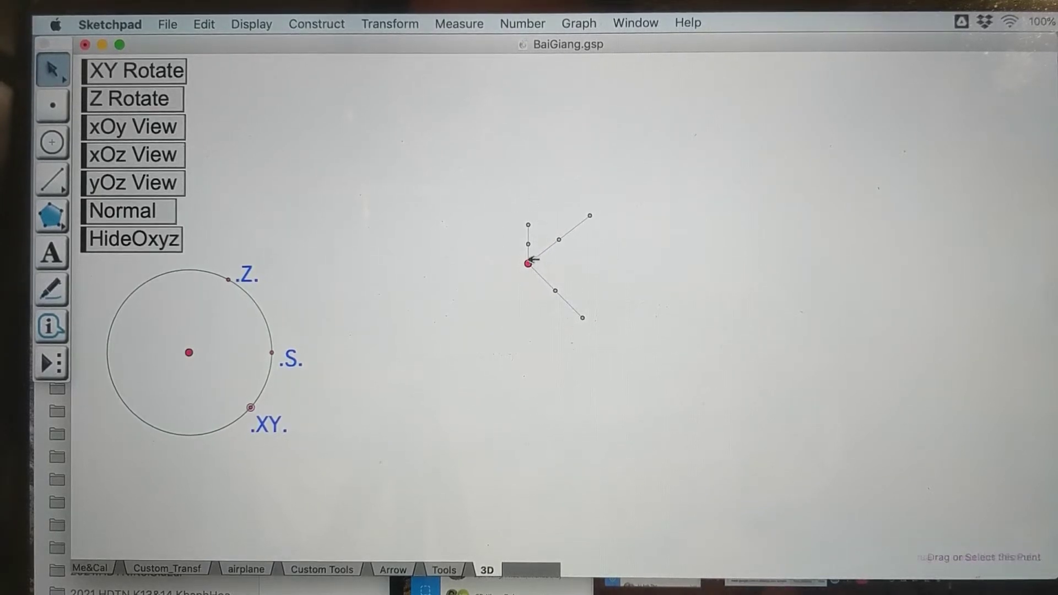
mouse_move(251, 407)
left_mouse_down()
mouse_move(218, 429)
mouse_move(263, 393)
left_mouse_up()
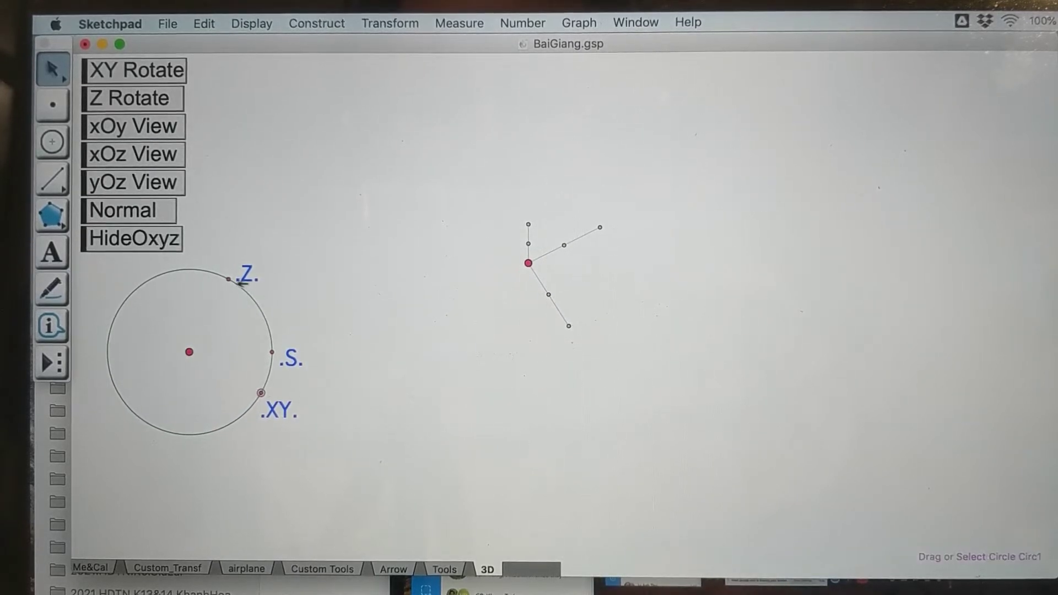
mouse_move(228, 279)
left_mouse_down()
mouse_move(260, 302)
mouse_move(221, 275)
mouse_move(264, 304)
mouse_move(243, 290)
left_mouse_up()
left_click_drag(264, 393, 248, 409)
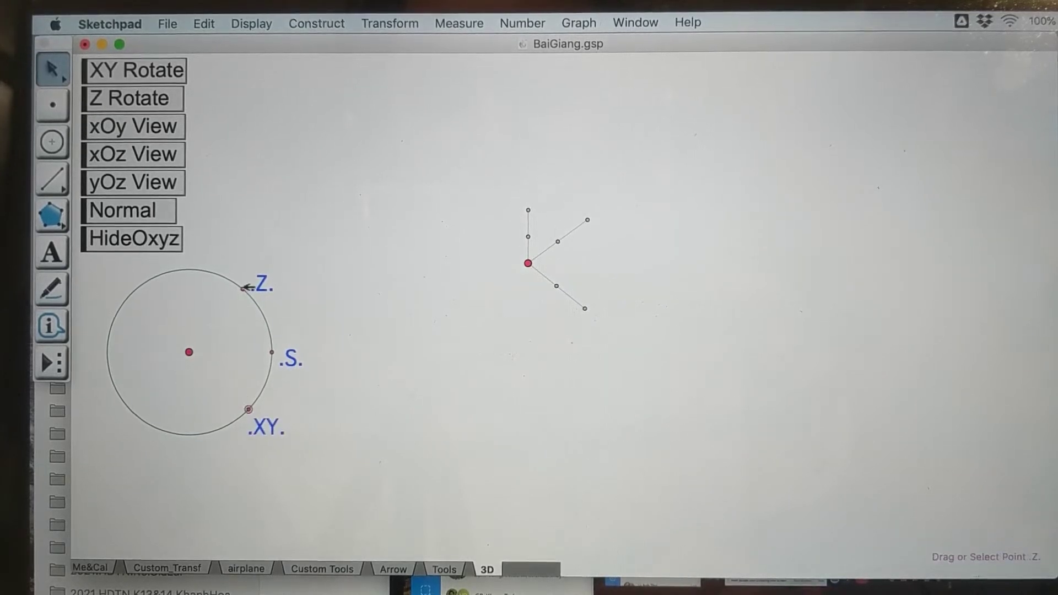
mouse_move(245, 287)
left_mouse_down()
mouse_move(264, 313)
mouse_move(234, 284)
mouse_move(260, 304)
mouse_move(248, 295)
left_mouse_up()
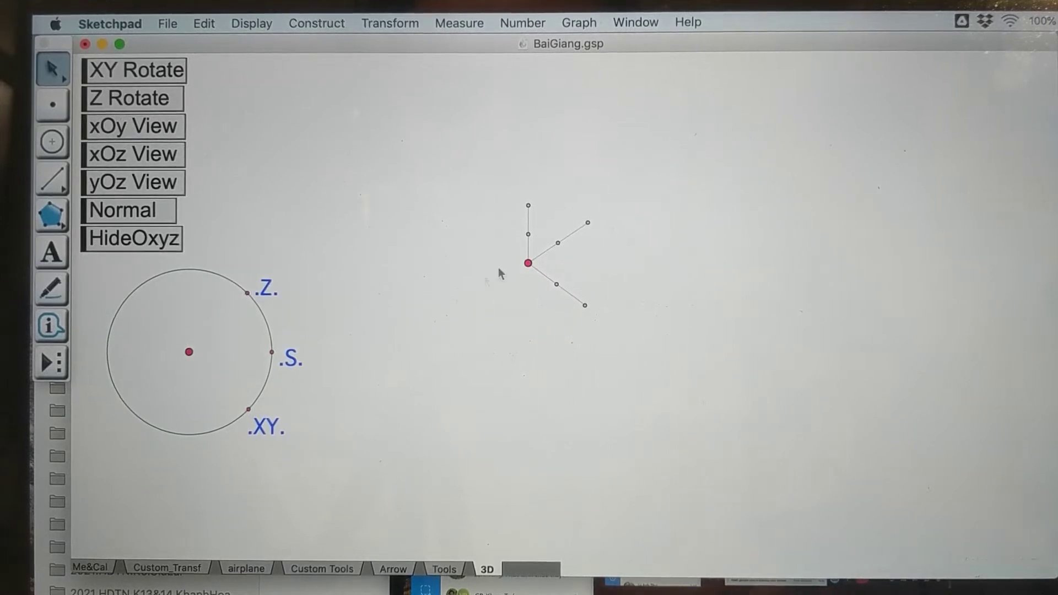
- Move the origin of the axes slightly and enlarge the axes a little with point .S
left_click_drag(528, 263, 521, 273)
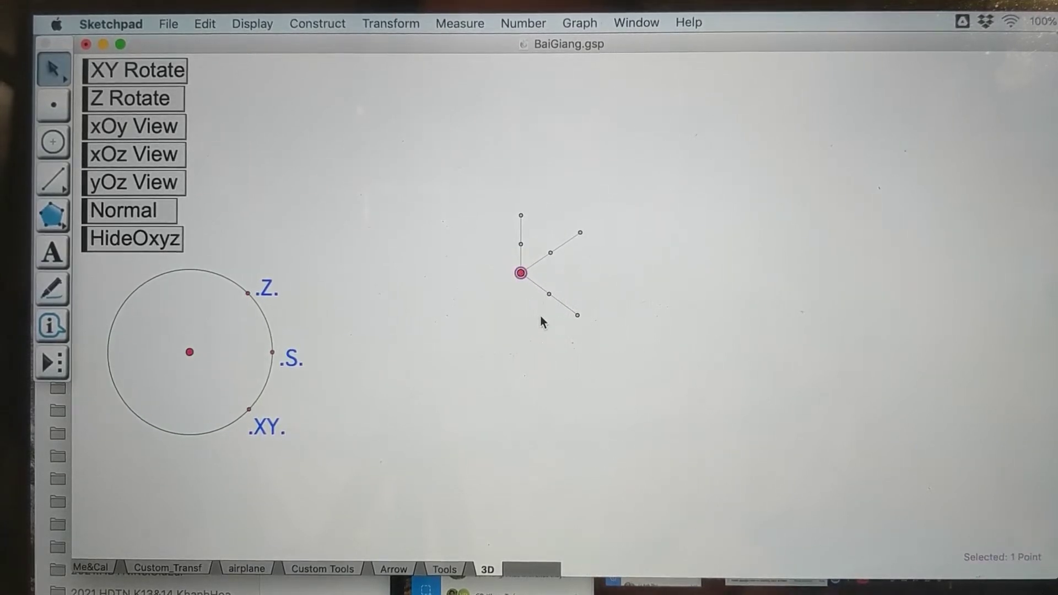
left_click(540, 316)
mouse_move(274, 351)
left_mouse_down()
mouse_move(292, 351)
mouse_move(272, 354)
mouse_move(280, 351)
left_mouse_up()
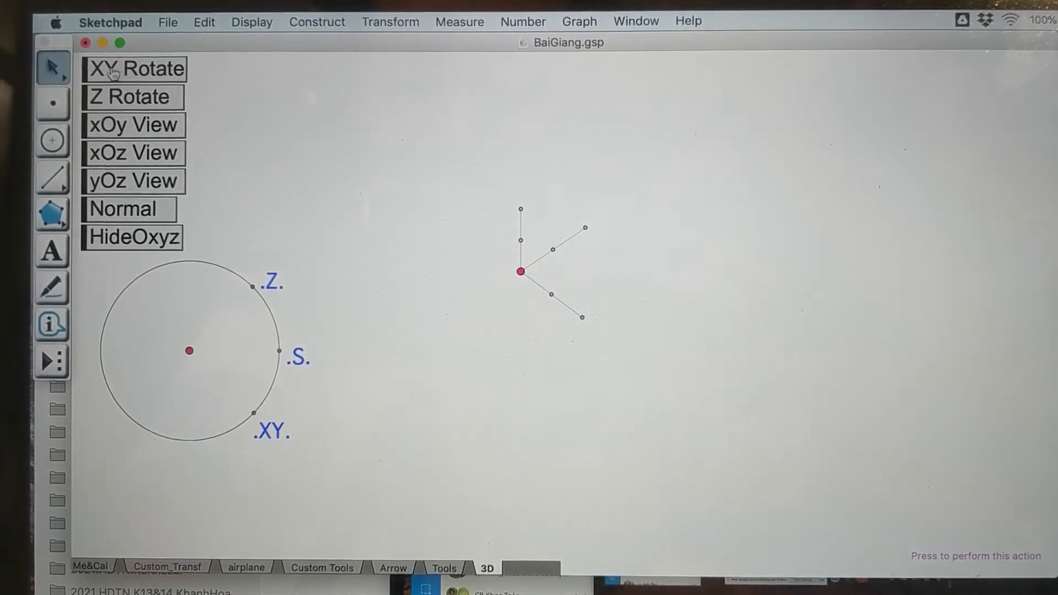
- Run and stop the XY Rotate and Z Rotate animations, and reset the axes to the Normal view
left_click(152, 76)
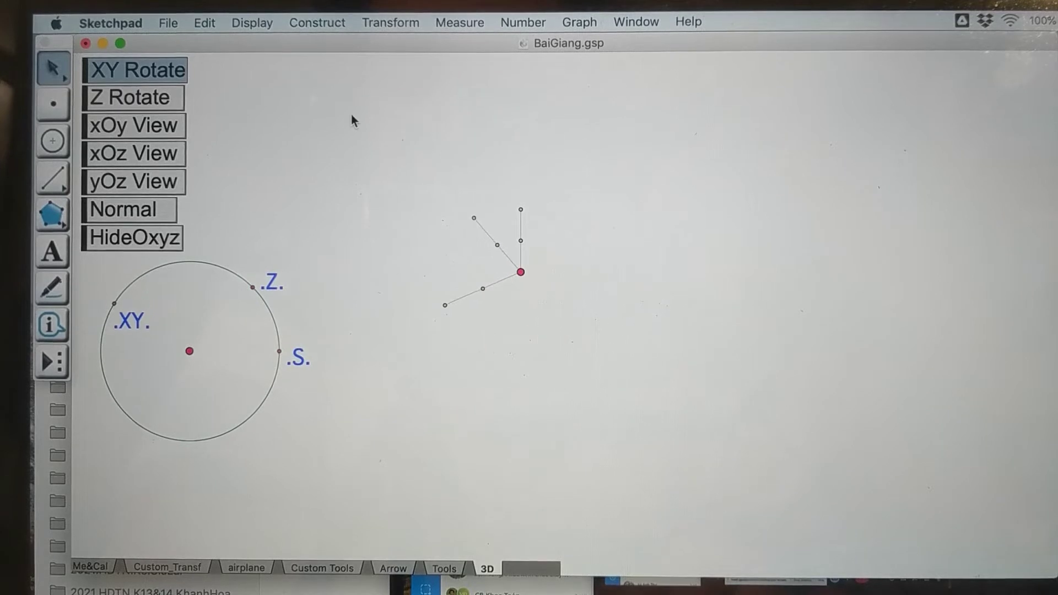
left_click(167, 75)
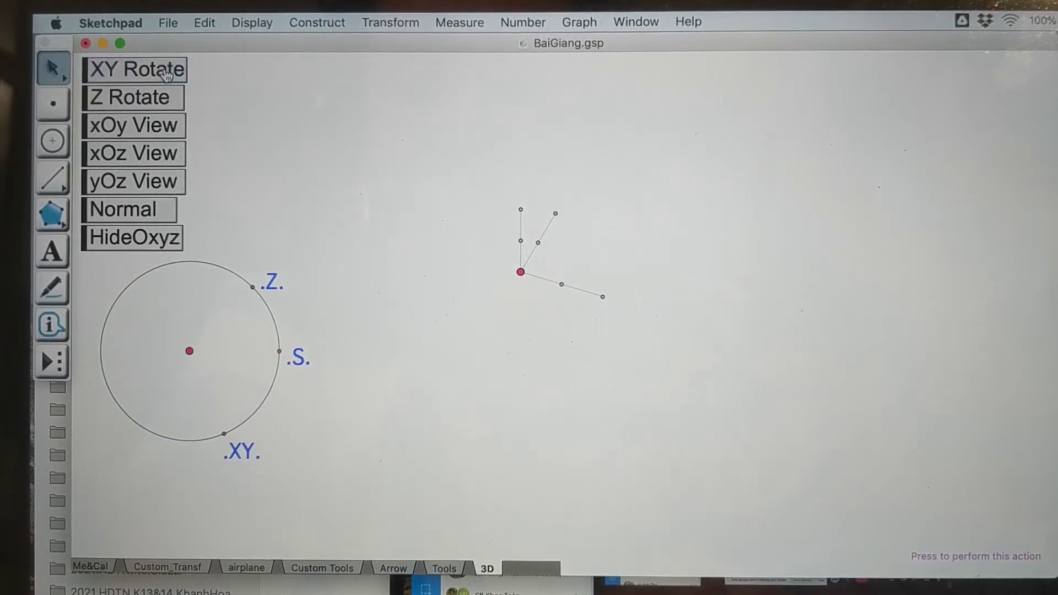
left_click(158, 104)
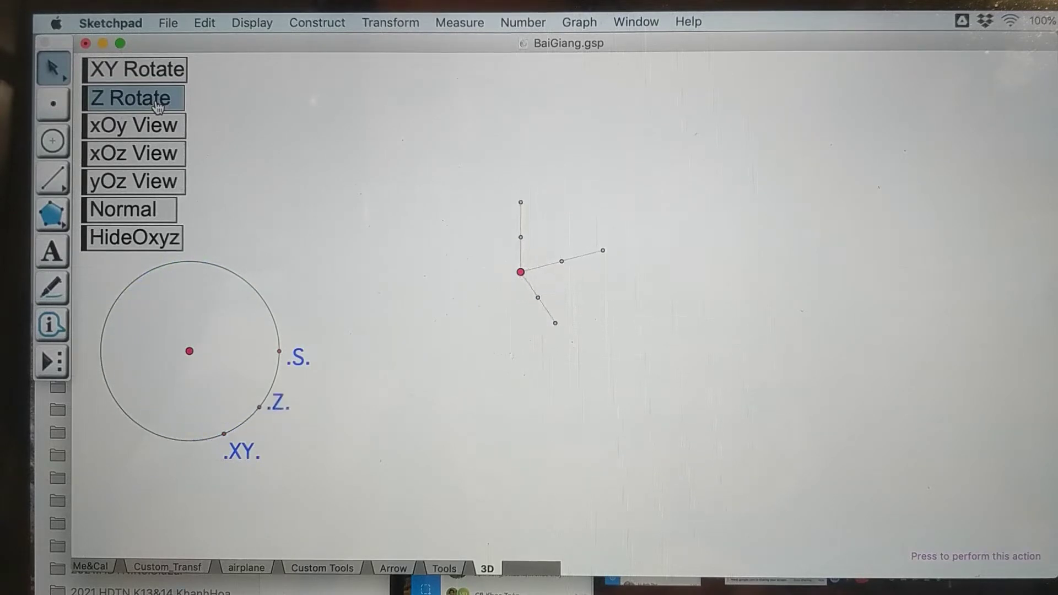
left_click(159, 105)
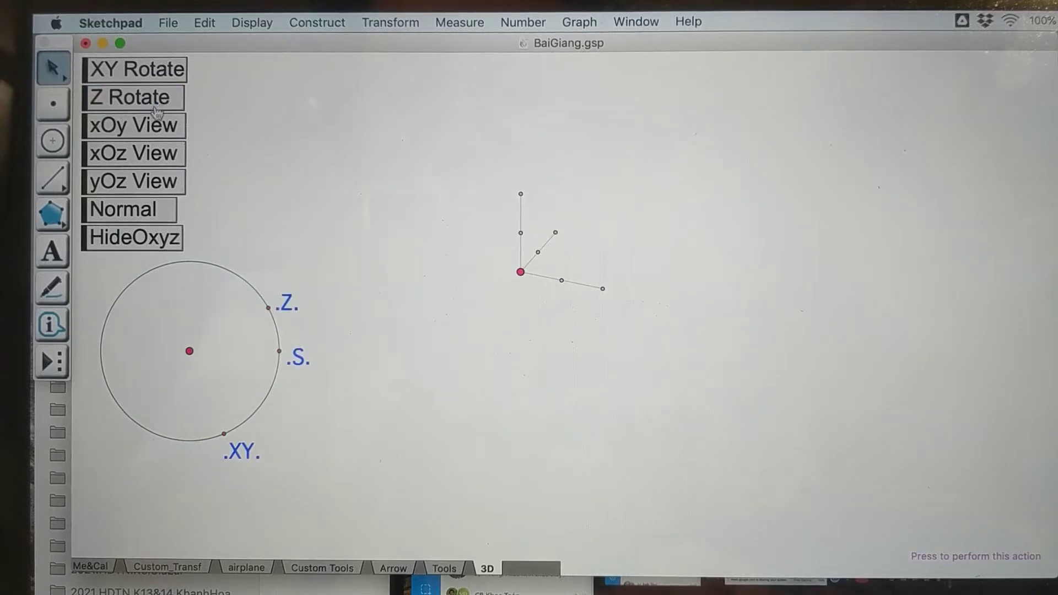
left_click(141, 213)
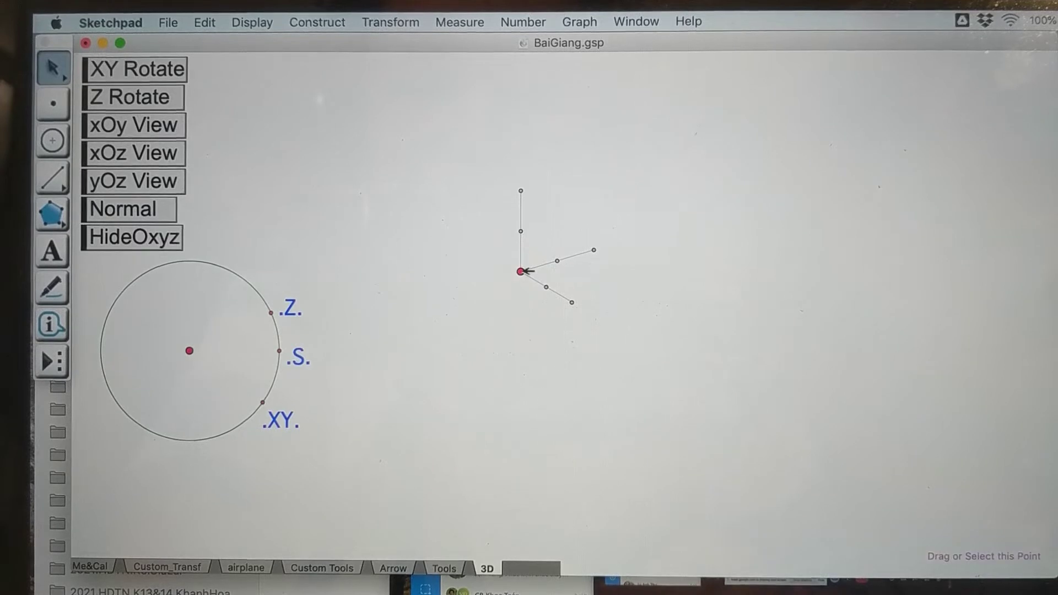
- Reposition the whole axis system by moving its origin slightly lower in the sketch, and deselect it
left_click_drag(511, 271, 521, 289)
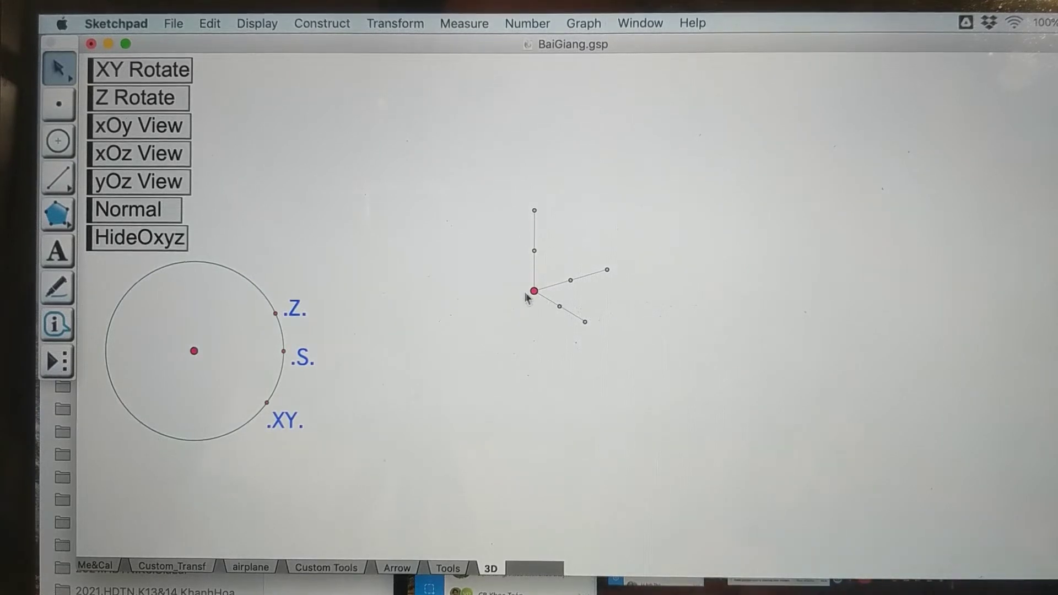
mouse_move(535, 290)
left_mouse_down()
mouse_move(518, 298)
mouse_move(529, 296)
left_mouse_up()
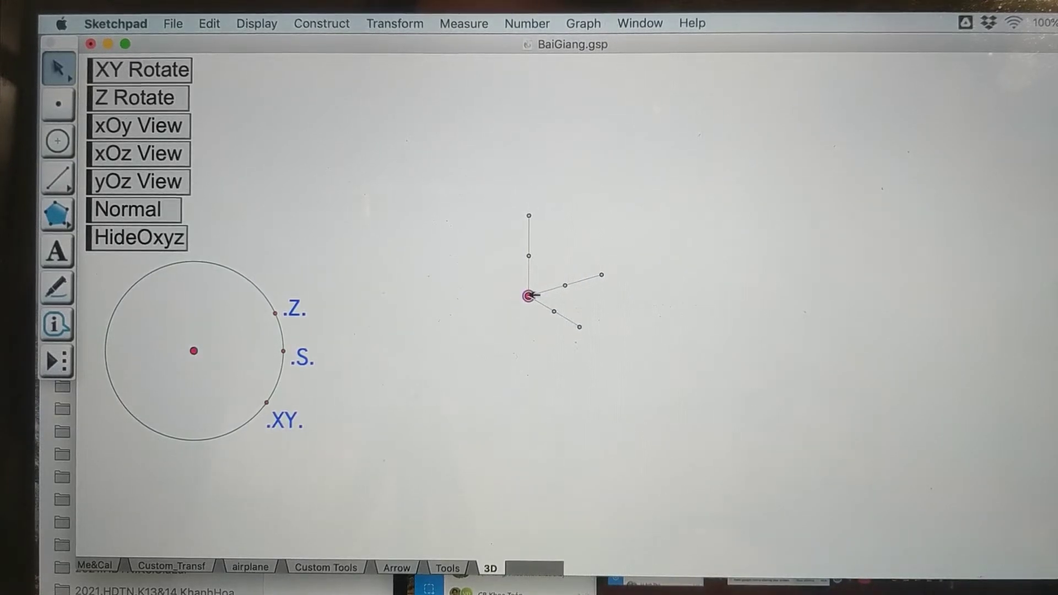
left_click(489, 300)
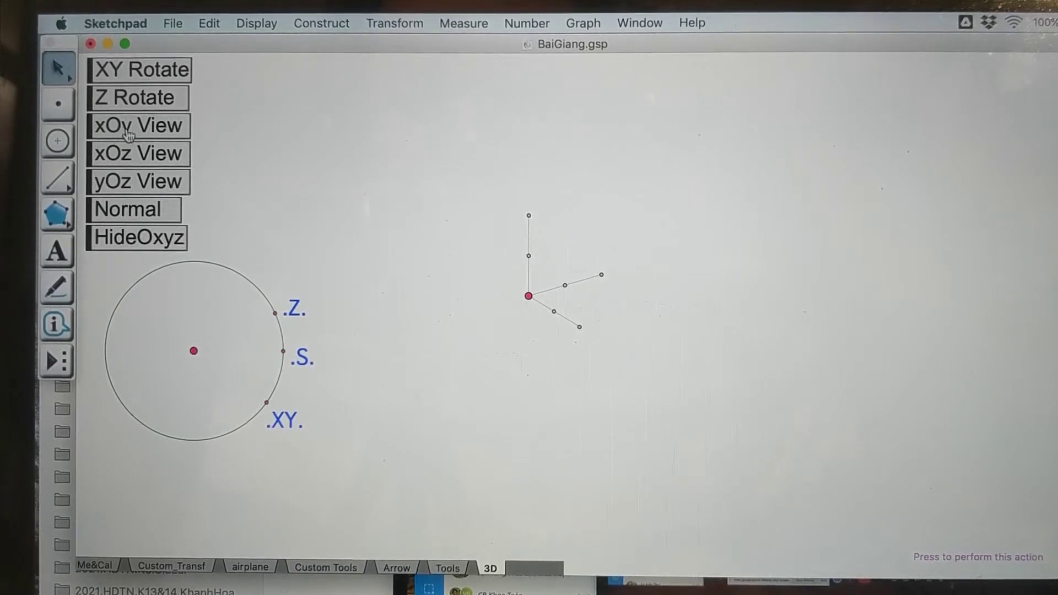
- Display the axes in the xOy view and return them to the Normal view
left_click(129, 135)
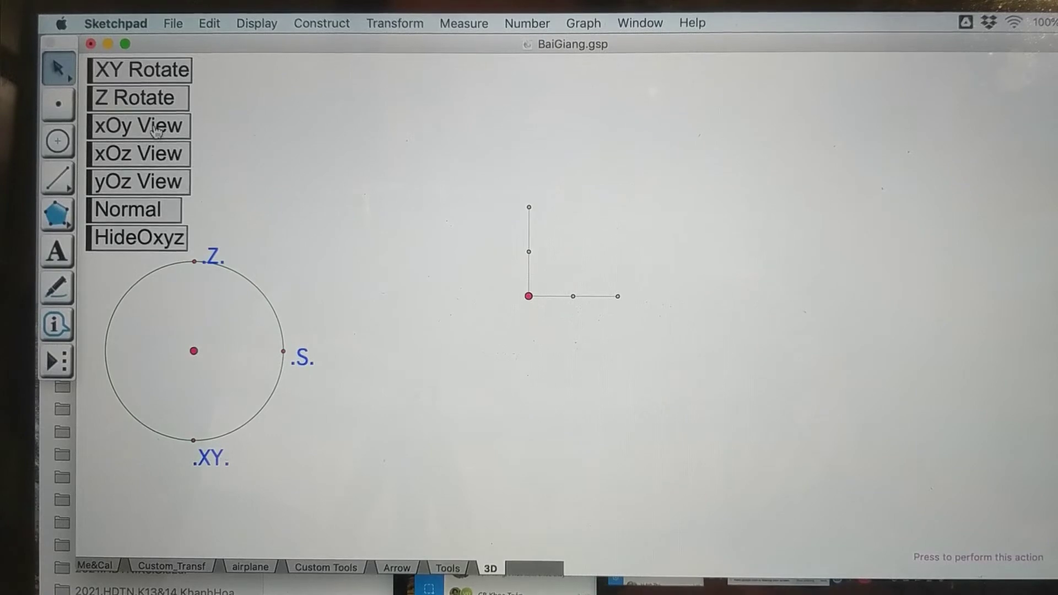
left_click(157, 203)
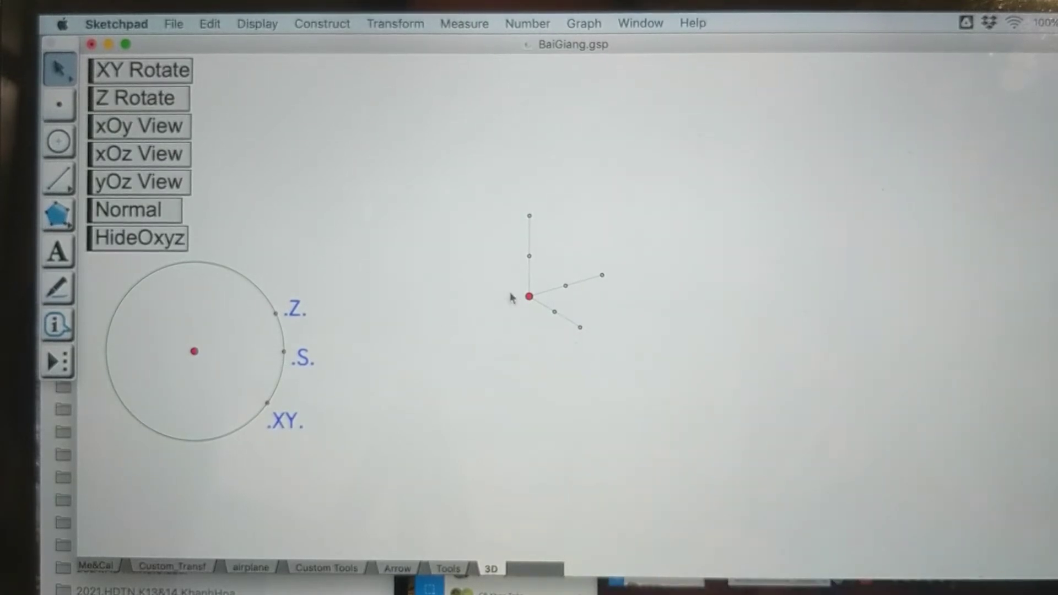
- Shift the axes' origin and the control circle, and shrink the circle slightly with point .S
left_click_drag(530, 296, 543, 318)
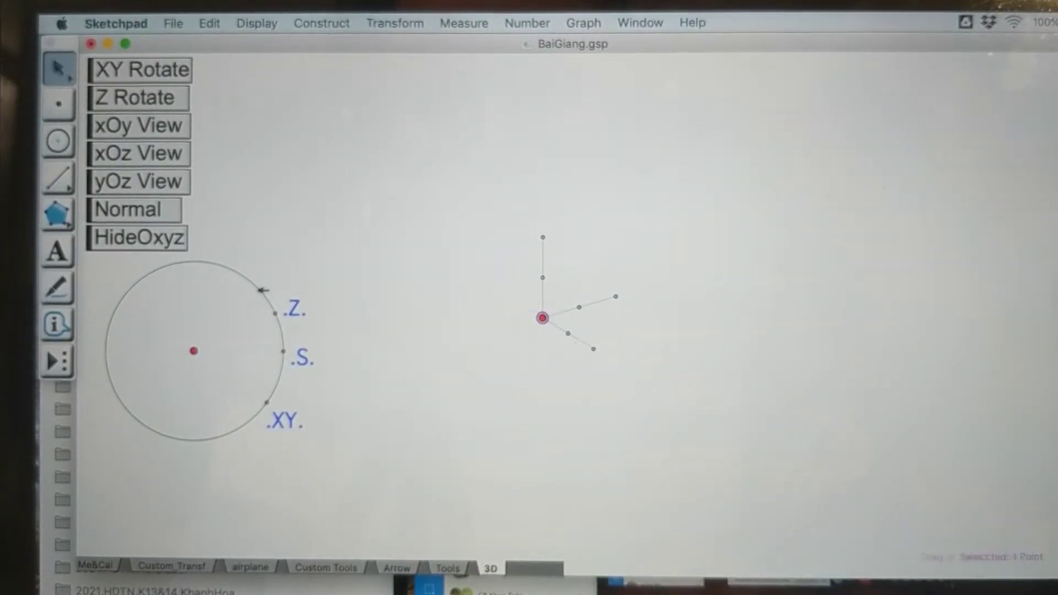
left_click_drag(262, 287, 279, 292)
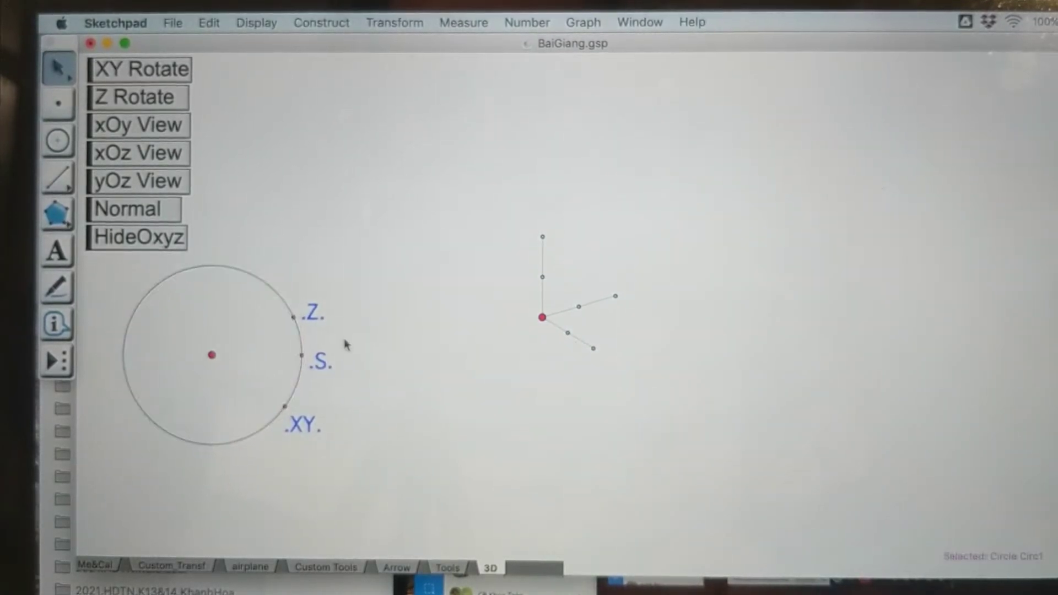
mouse_move(302, 355)
left_mouse_down()
mouse_move(272, 359)
mouse_move(293, 357)
left_mouse_up()
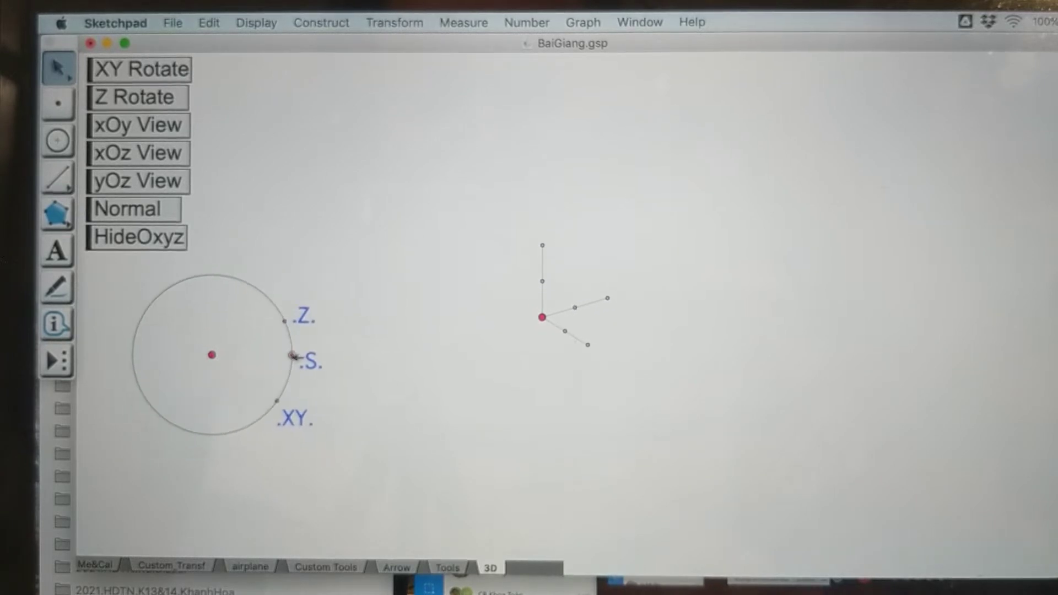
left_click(331, 355)
- Adjust points .Z. and .XY. to reorient the axes, and move the control circle back beneath the view buttons
left_click_drag(284, 320, 279, 306)
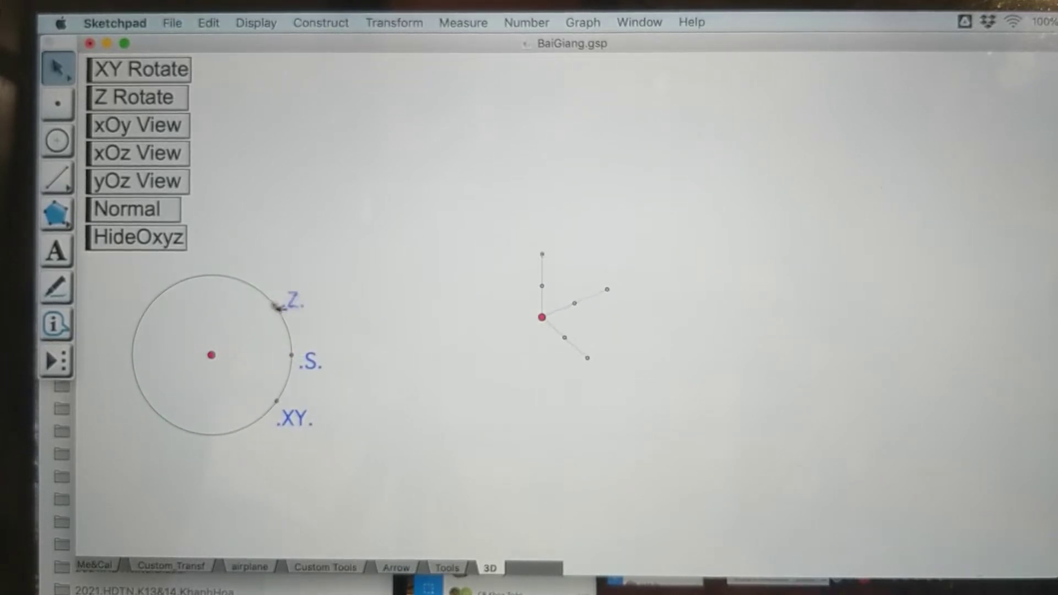
mouse_move(278, 402)
left_mouse_down()
mouse_move(239, 429)
mouse_move(205, 424)
mouse_move(275, 403)
left_mouse_up()
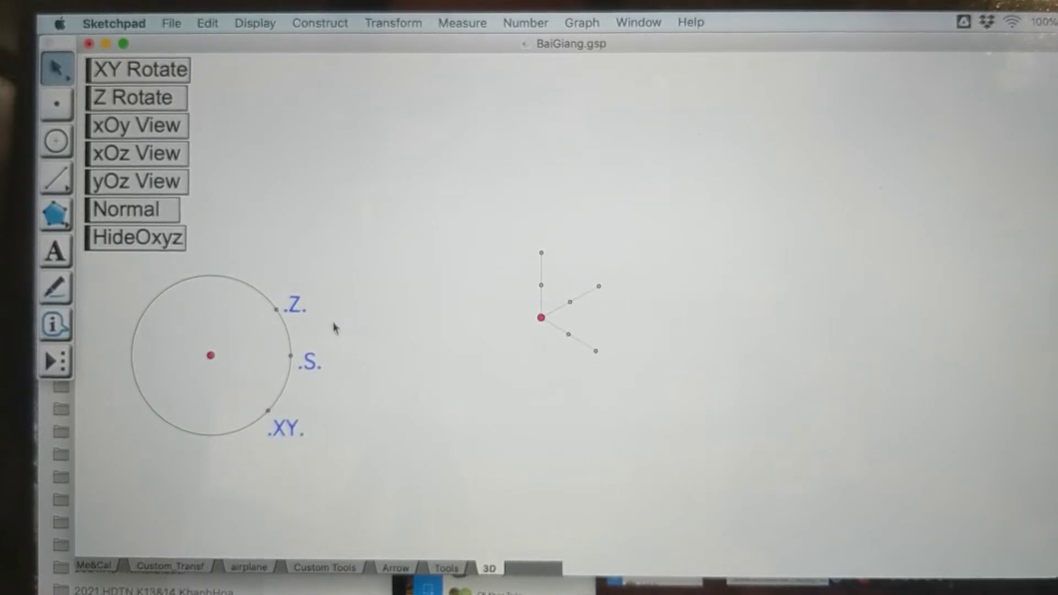
left_click_drag(291, 330, 274, 330)
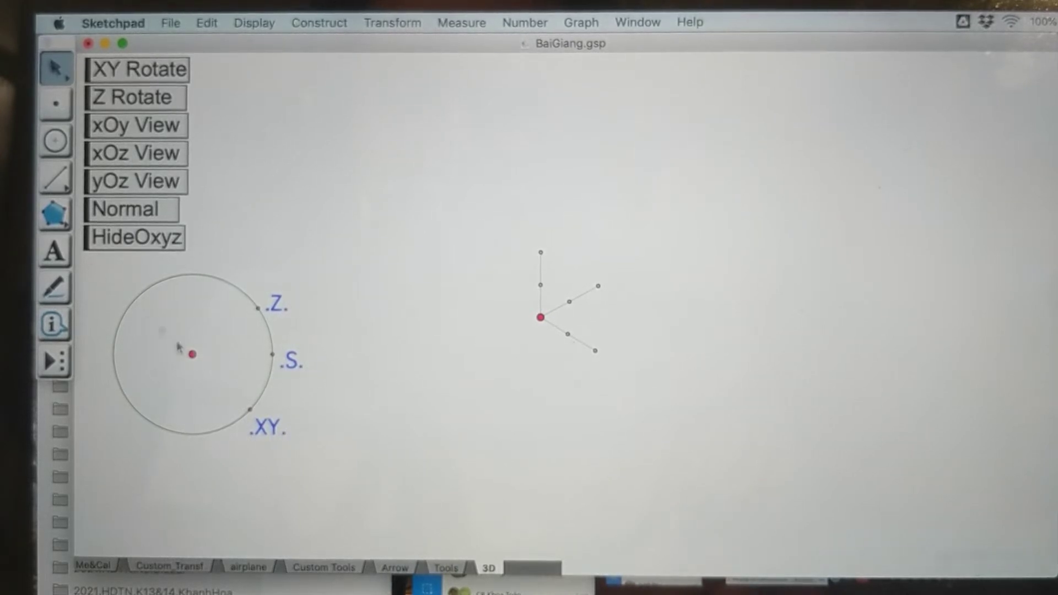
- Inspect the label properties of point .XY. on the control circle and close them without changes
left_click(54, 252)
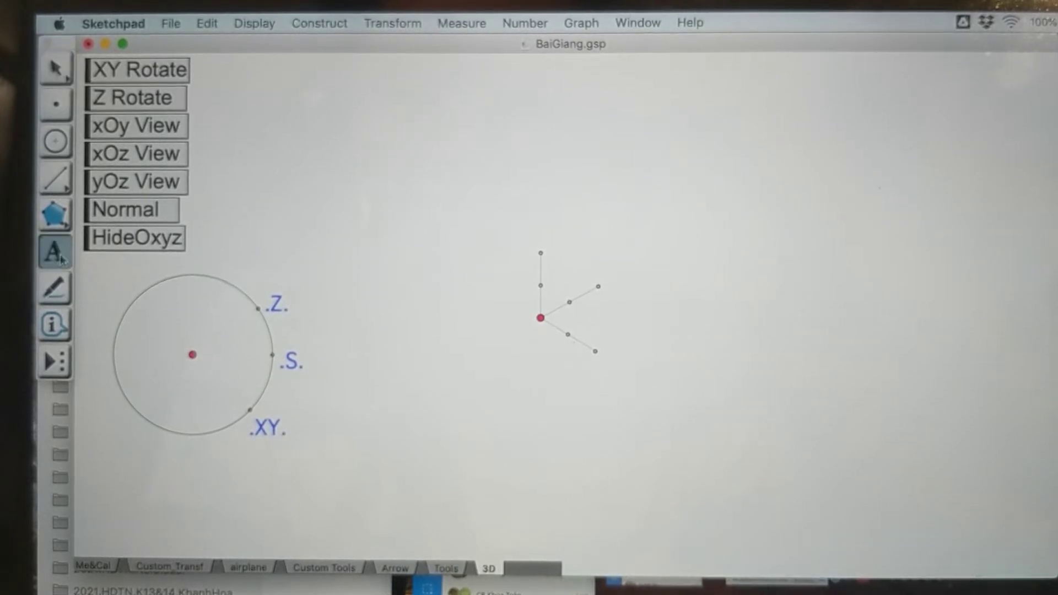
double_click(249, 416)
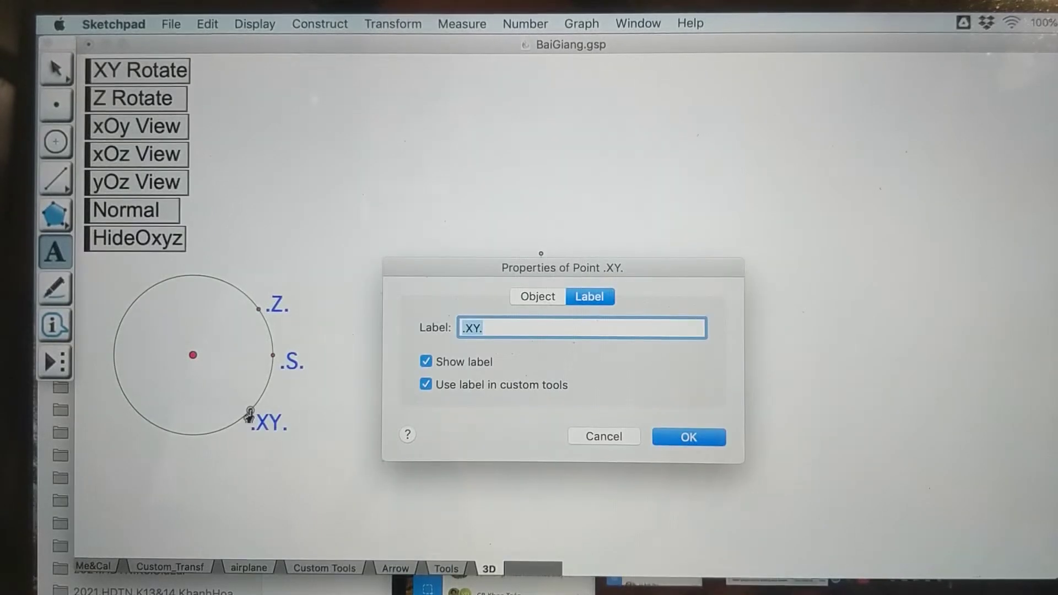
left_click(504, 332)
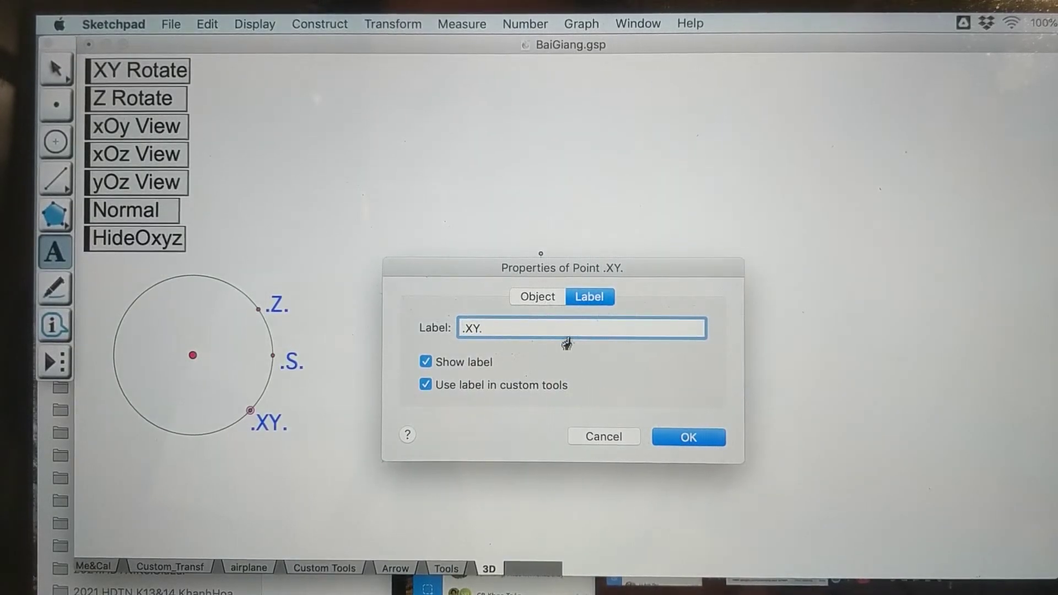
left_click(604, 437)
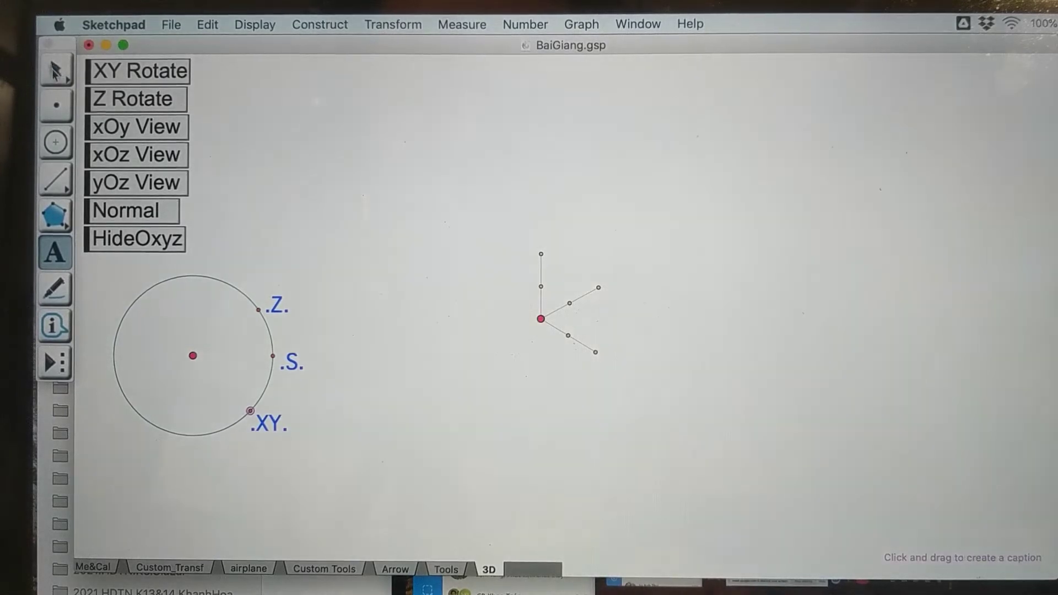
- Deselect point .XY. and shift its label slightly away from the control circle
key("Escape")
left_click(318, 435)
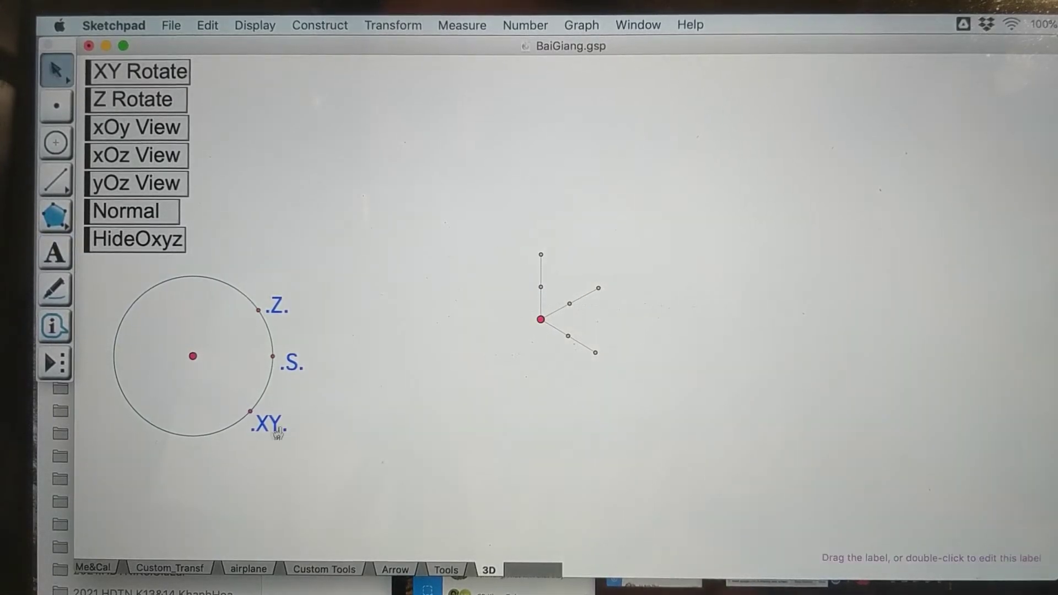
left_click_drag(269, 427, 274, 428)
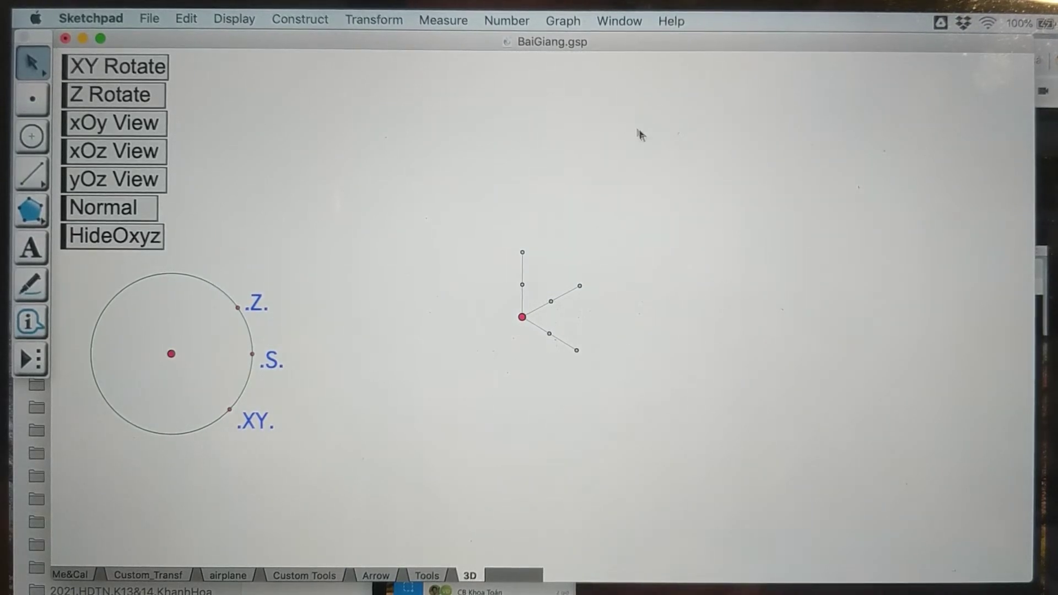
- Start a new unitless parameter and name it x[A]
left_click(508, 22)
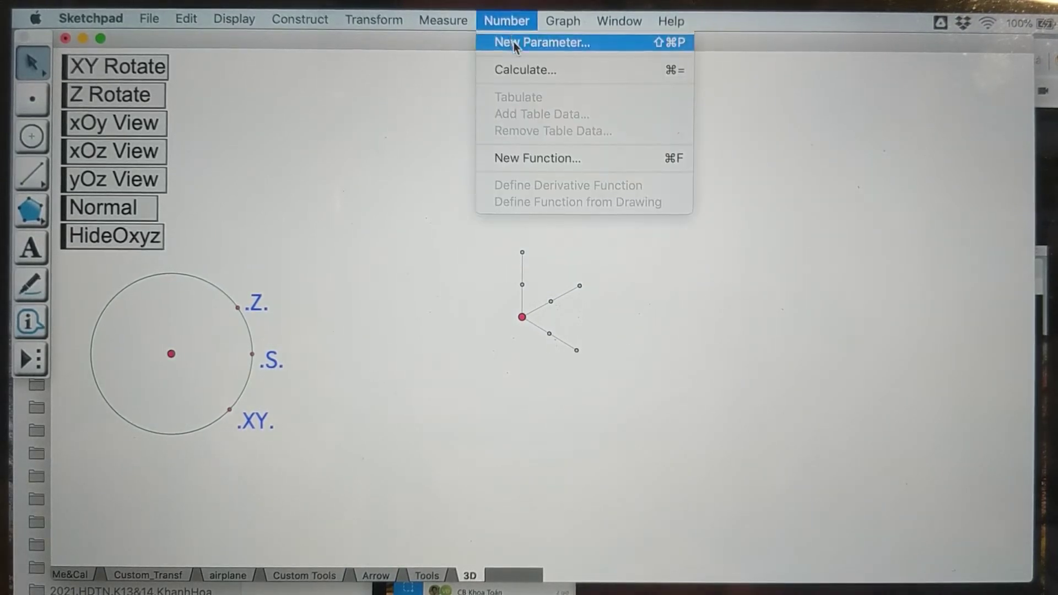
left_click(515, 43)
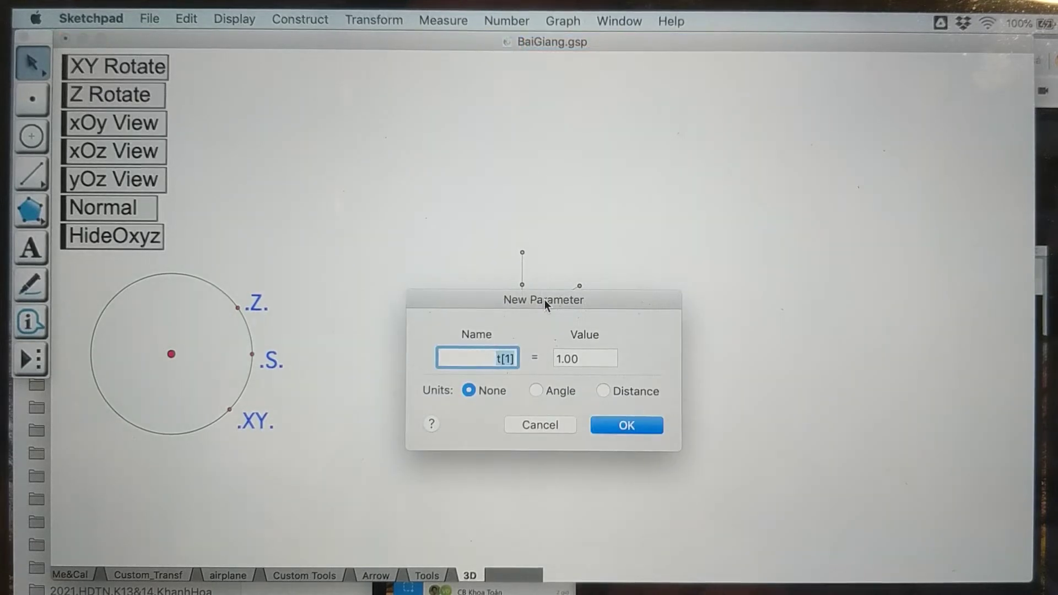
left_click_drag(544, 300, 492, 102)
left_click(448, 160)
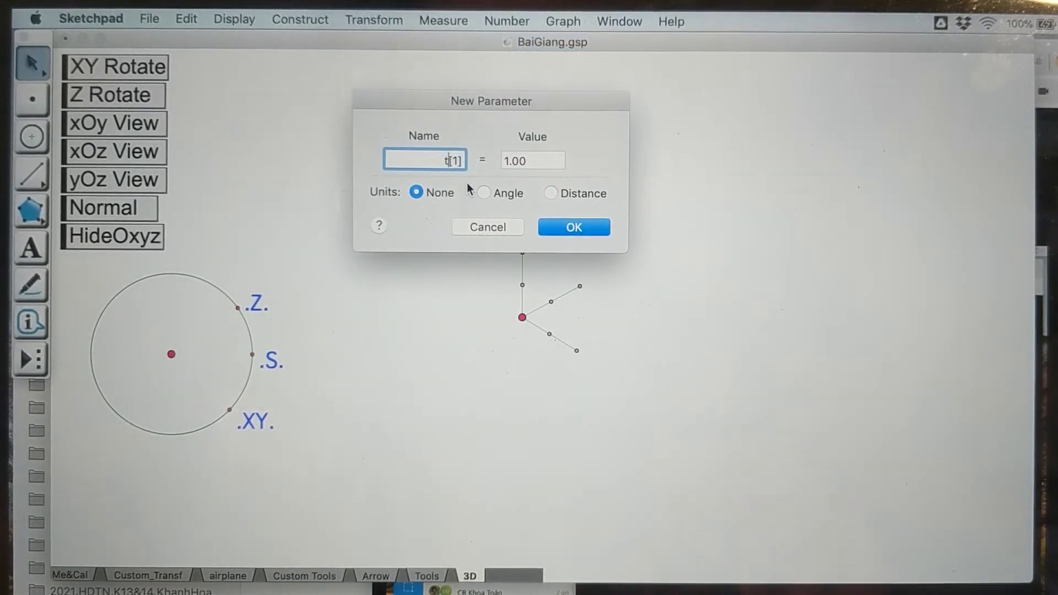
key("BackSpace")
type("x")
key("Right")
key("Delete")
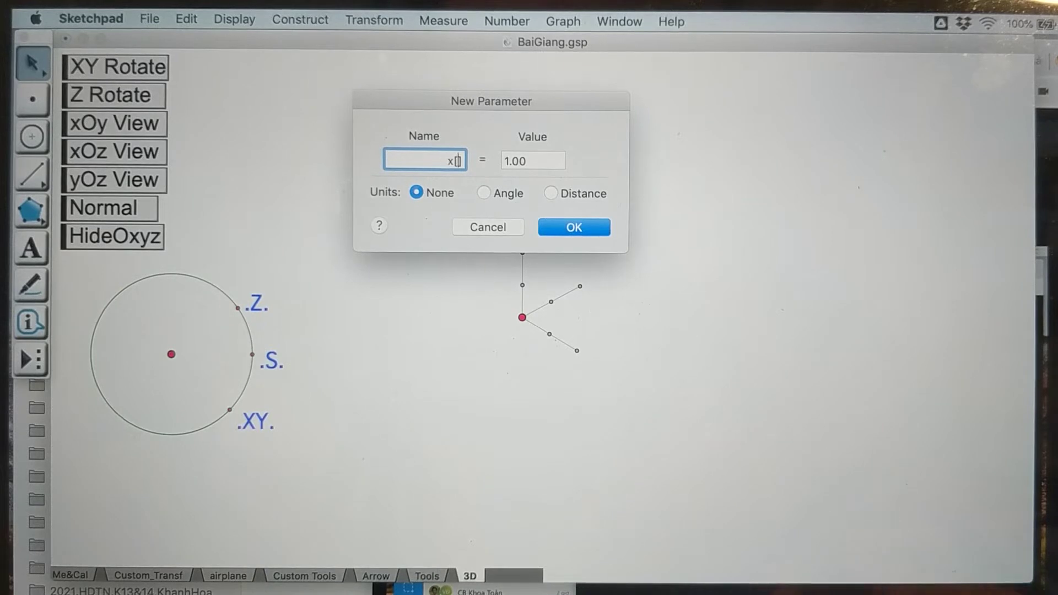
type("A")
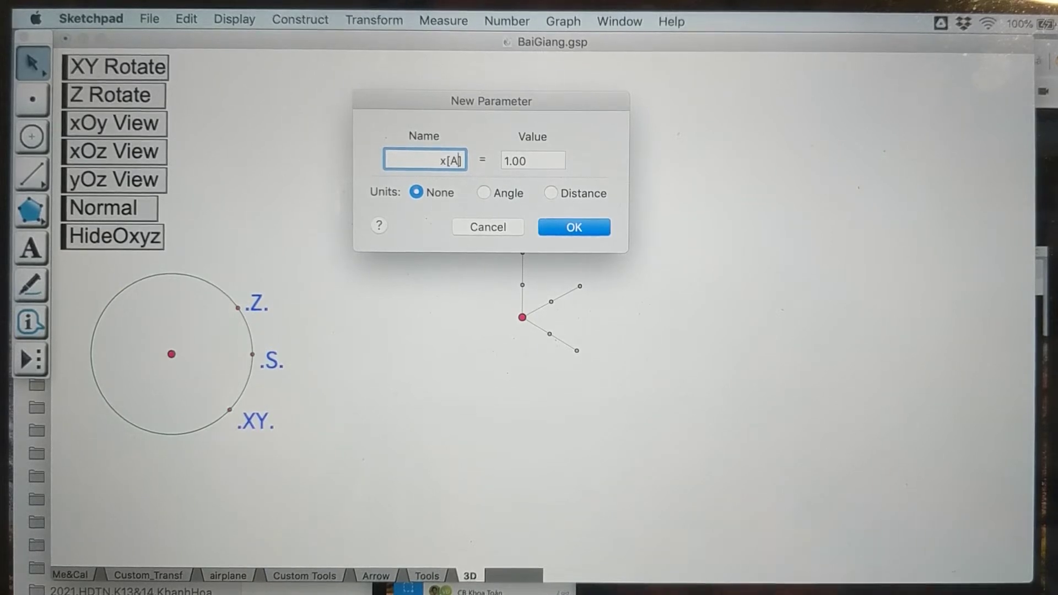
- Give the new parameter x[A] the value 2, create it, and place it beside the view buttons, level with XY Rotate
left_click(537, 160)
left_click_drag(534, 104, 468, 79)
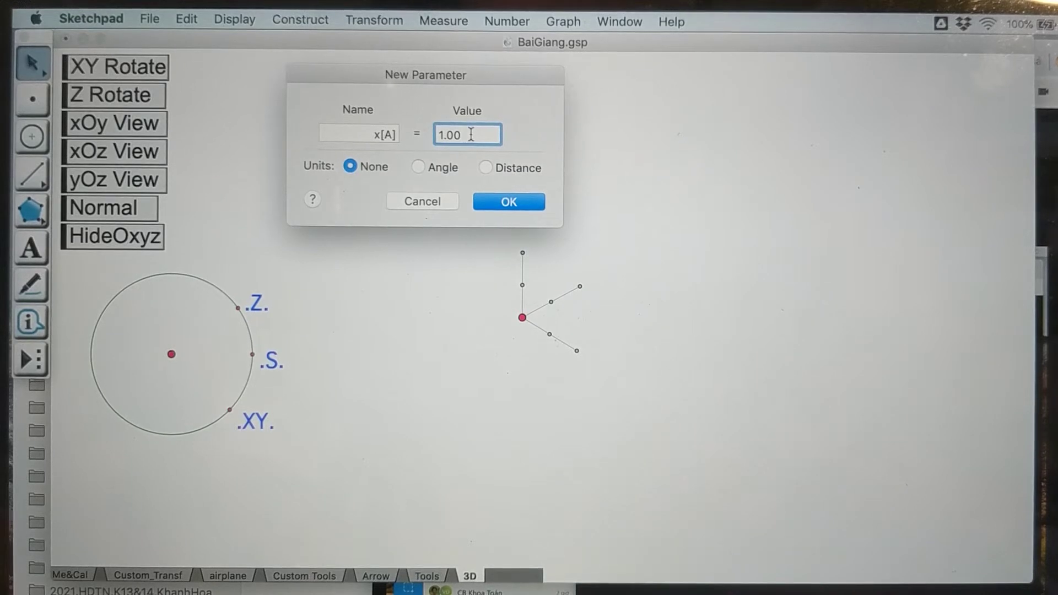
key("BackSpace")
key("BackSpace")
key("BackSpace")
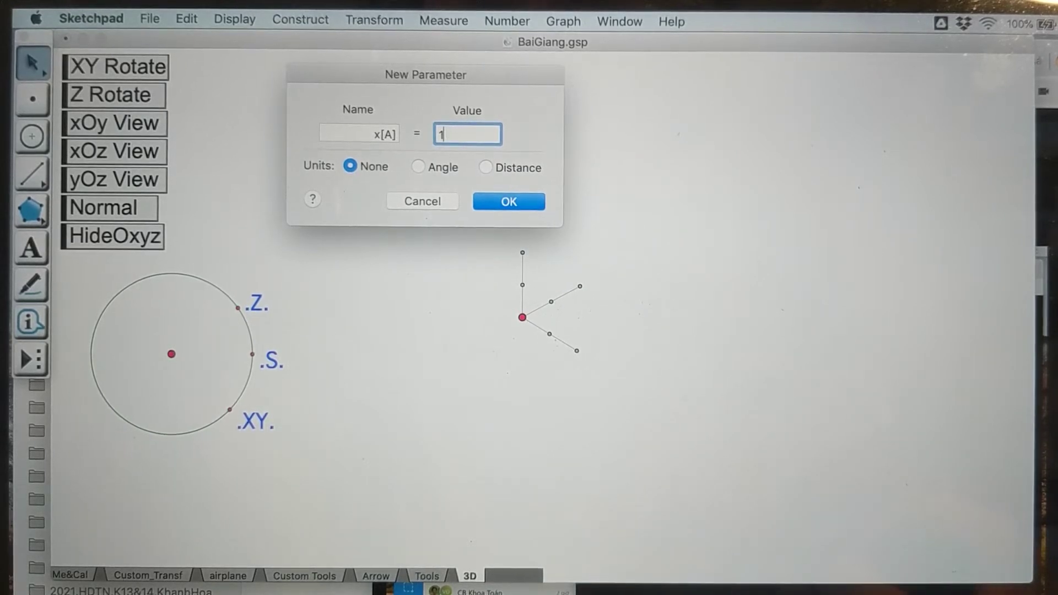
key("BackSpace")
type("2")
left_click(504, 205)
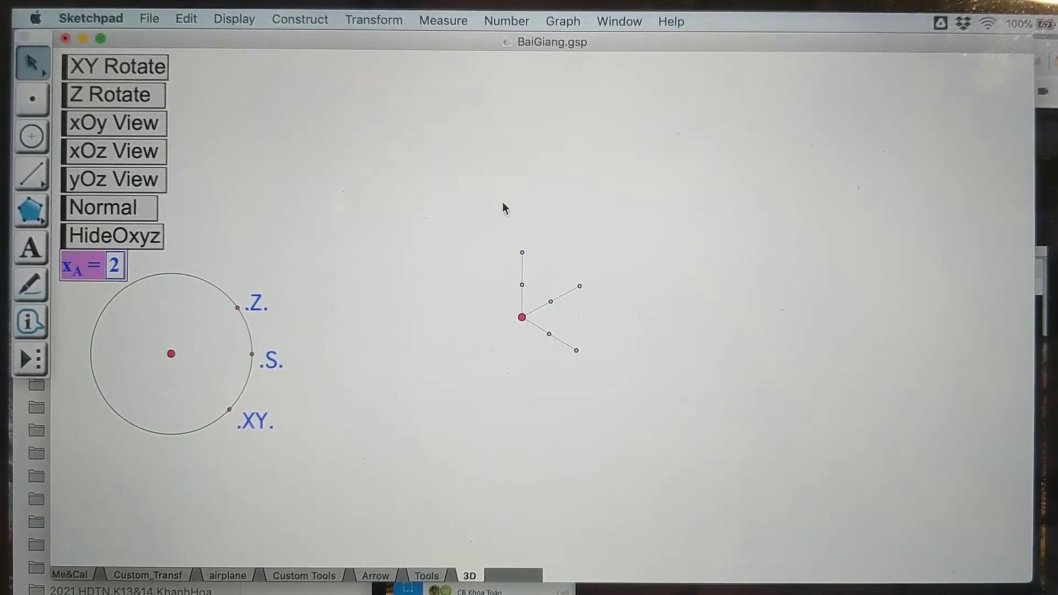
left_click_drag(72, 267, 321, 82)
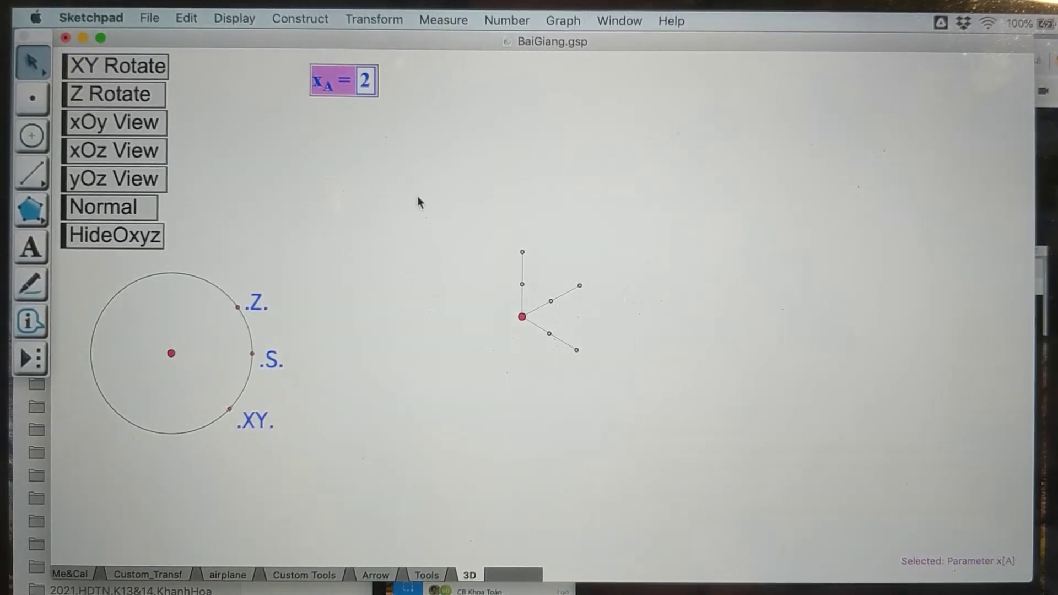
- Duplicate the x[A] parameter and place the copy directly beneath the original
key("super+c")
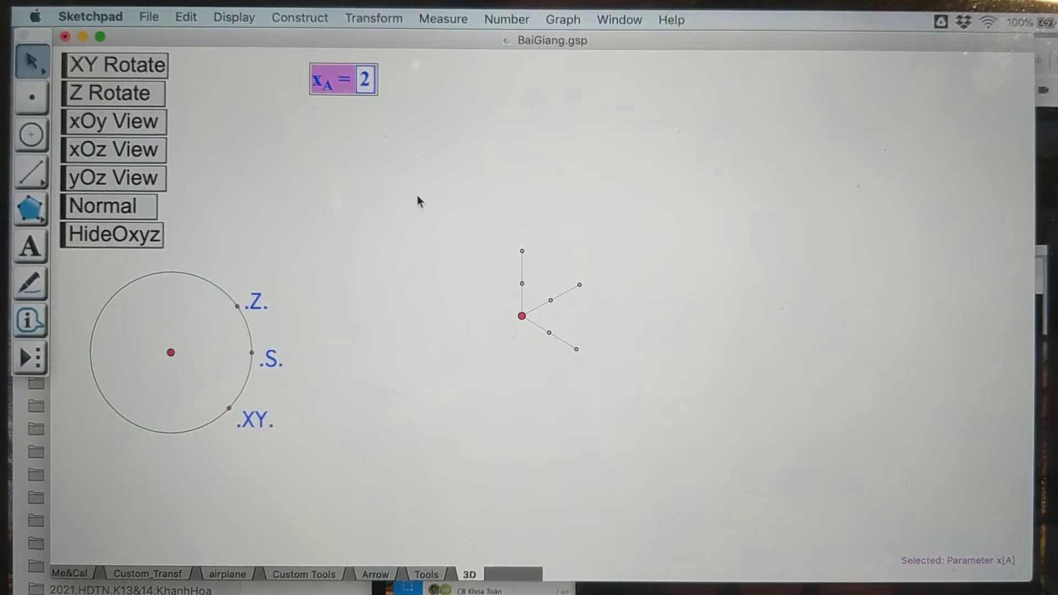
key("super+v")
left_click_drag(351, 102, 338, 121)
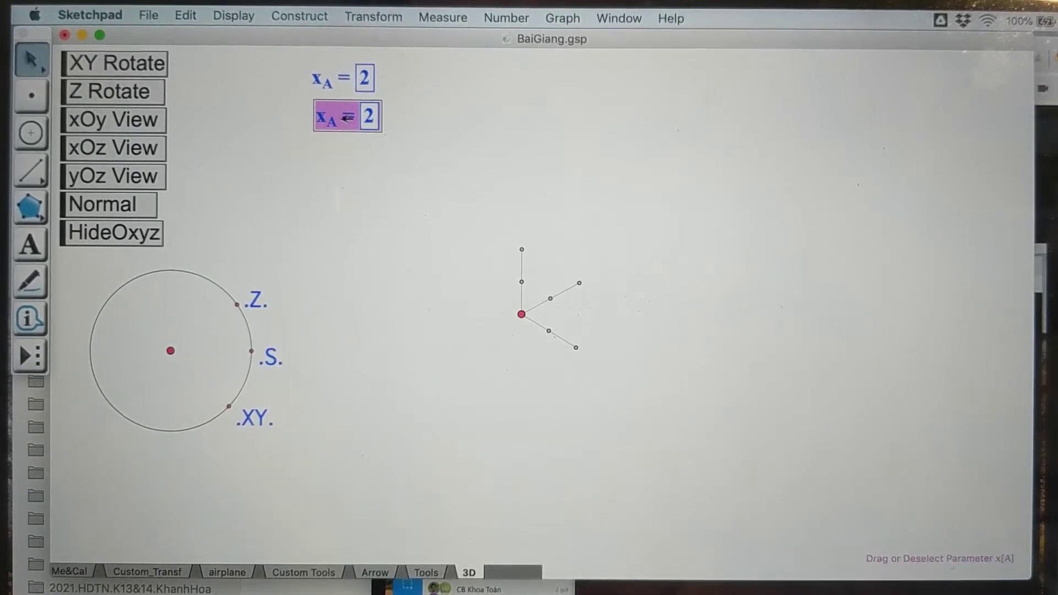
- Rename the copied parameter y[A] and set its value to 2
double_click(346, 117)
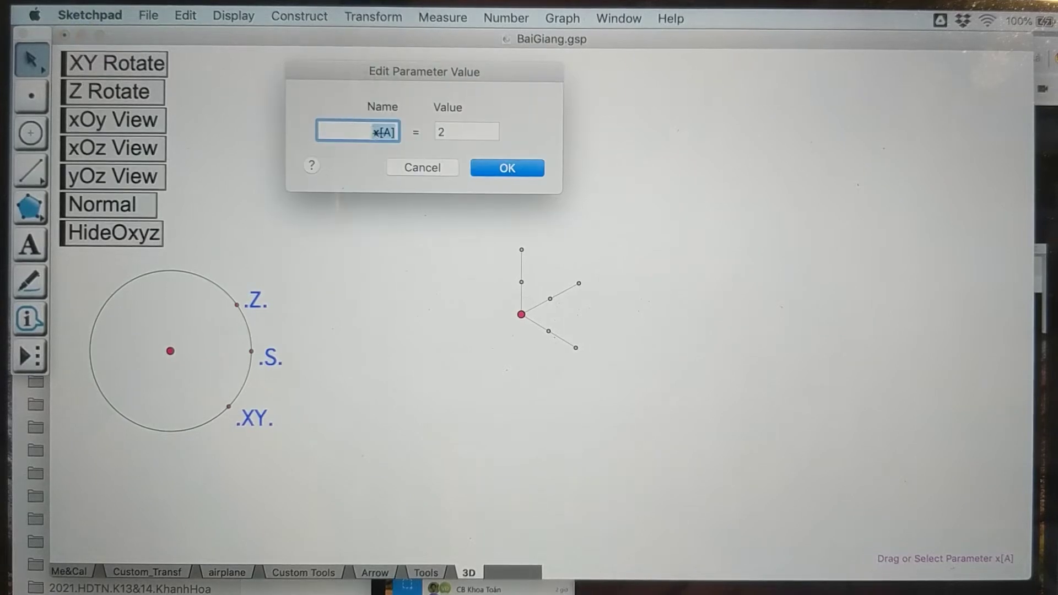
left_click(380, 133)
key("BackSpace")
type("y")
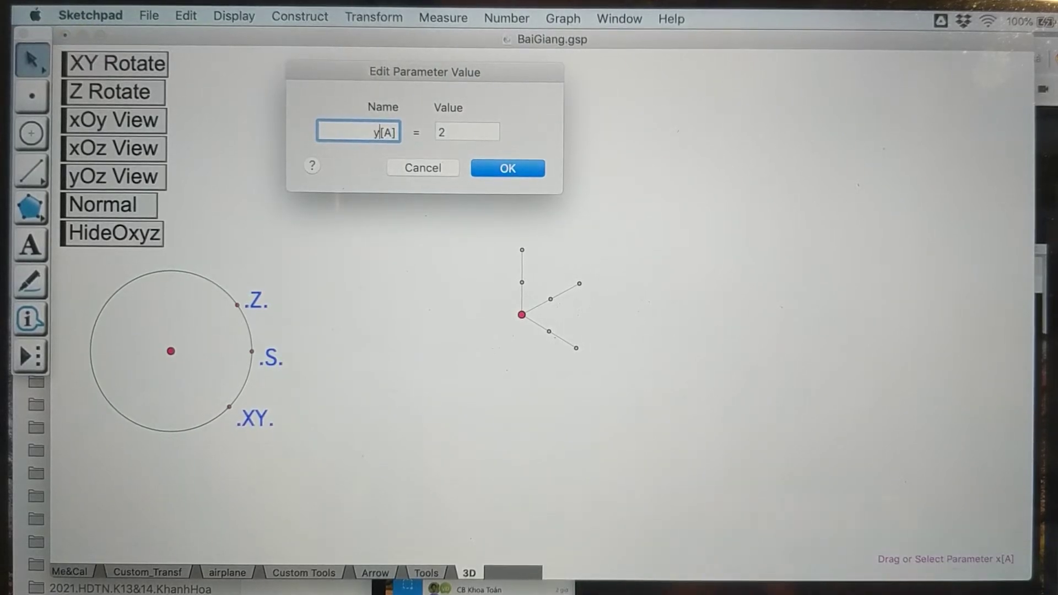
left_click(467, 132)
key("BackSpace")
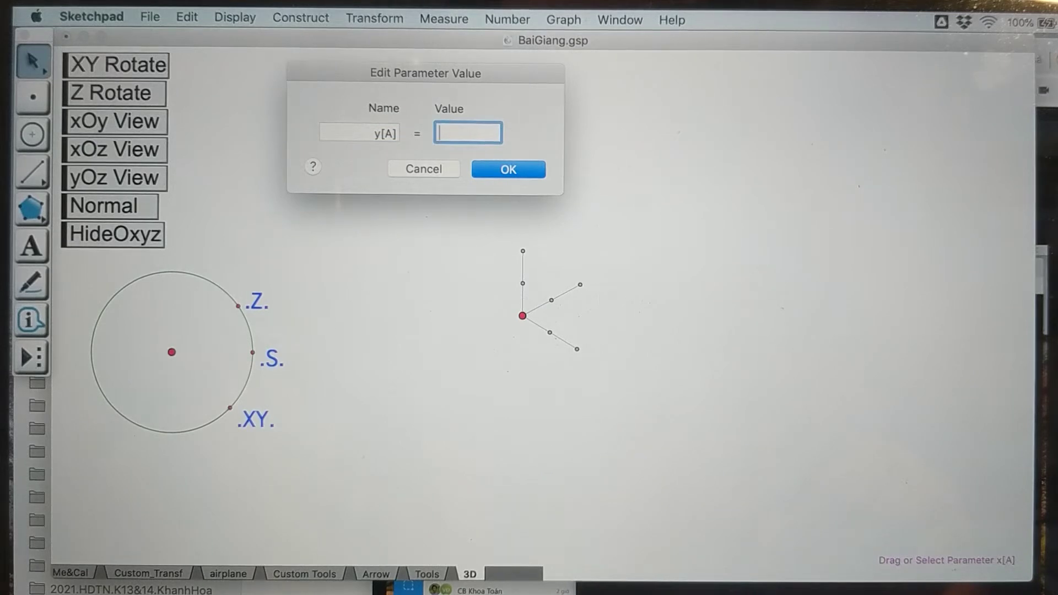
type("2")
left_click(509, 170)
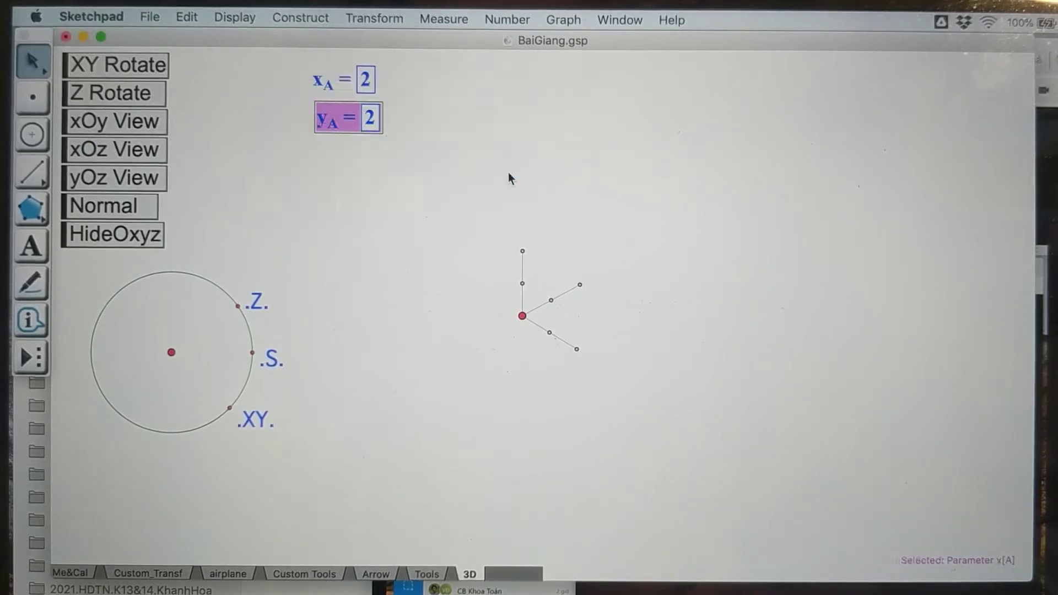
- Paste another copy of the x[A] parameter and place it beneath y[A]
left_click(362, 161)
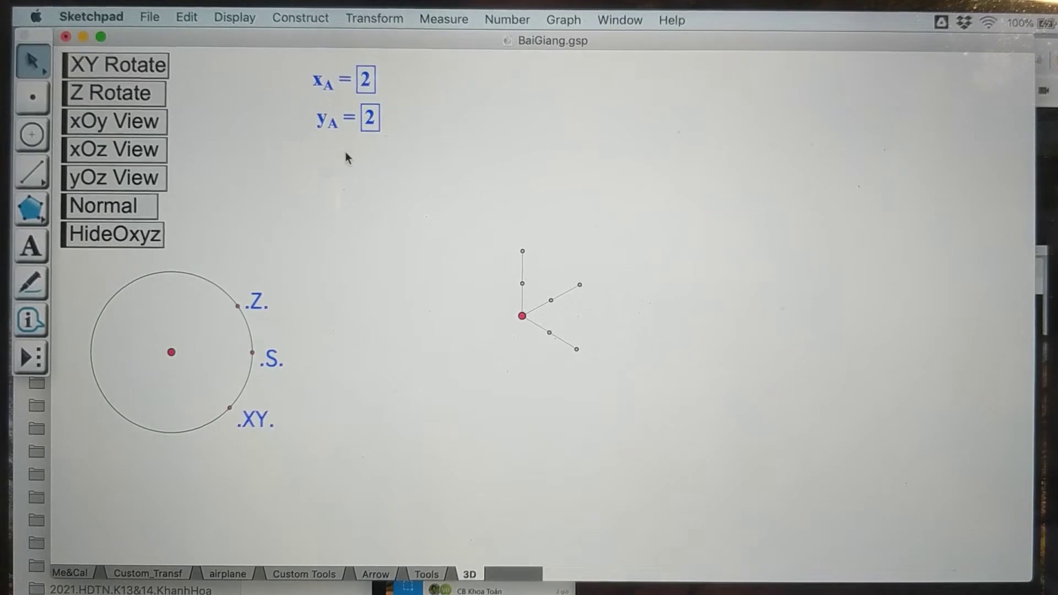
key("super+v")
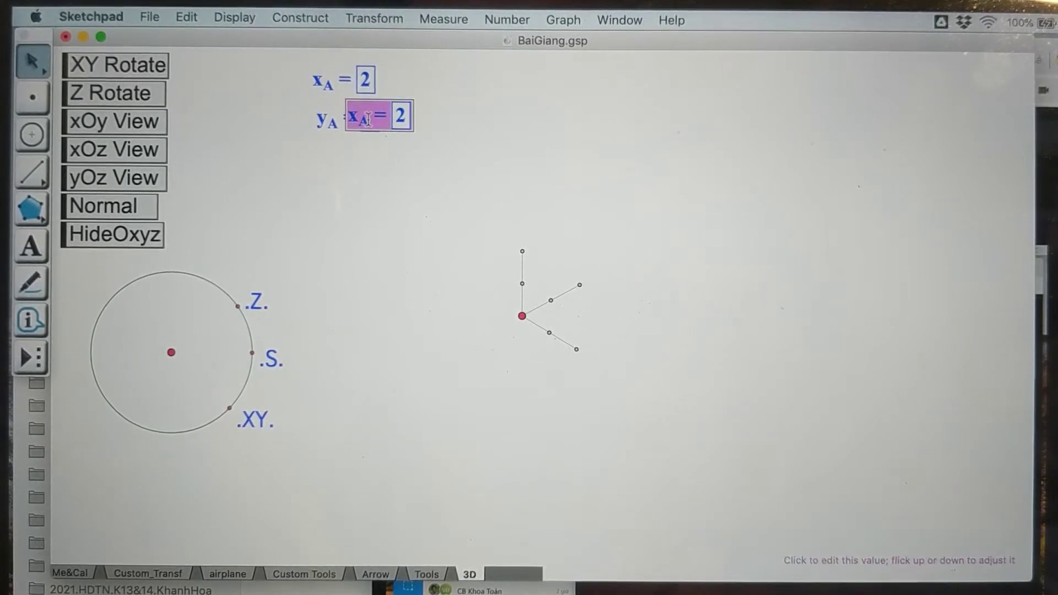
left_click_drag(368, 102, 349, 148)
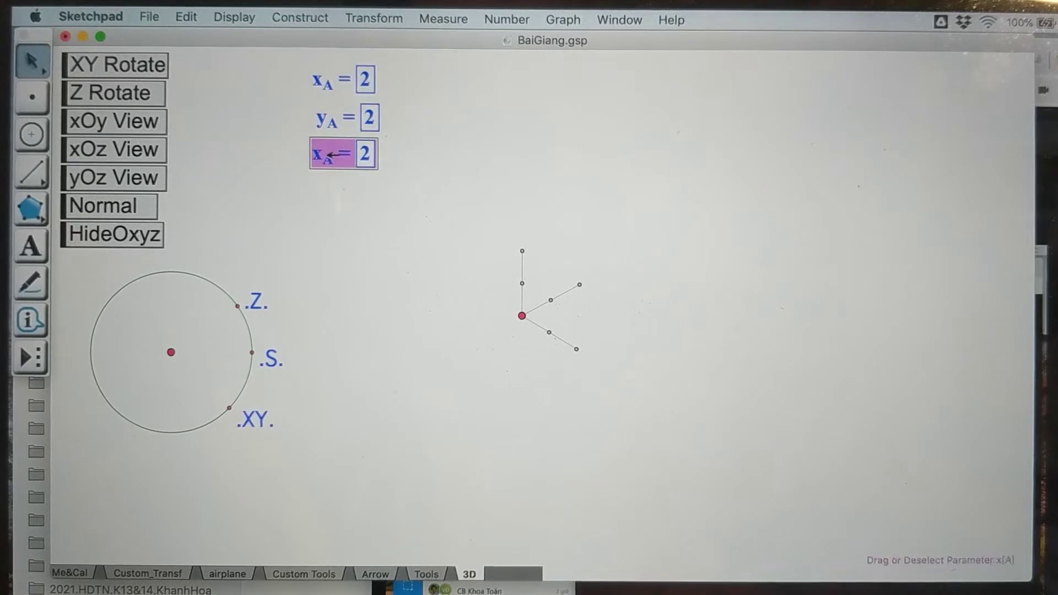
- Rename the lowest parameter copy z[A] and set its value to 2
double_click(329, 155)
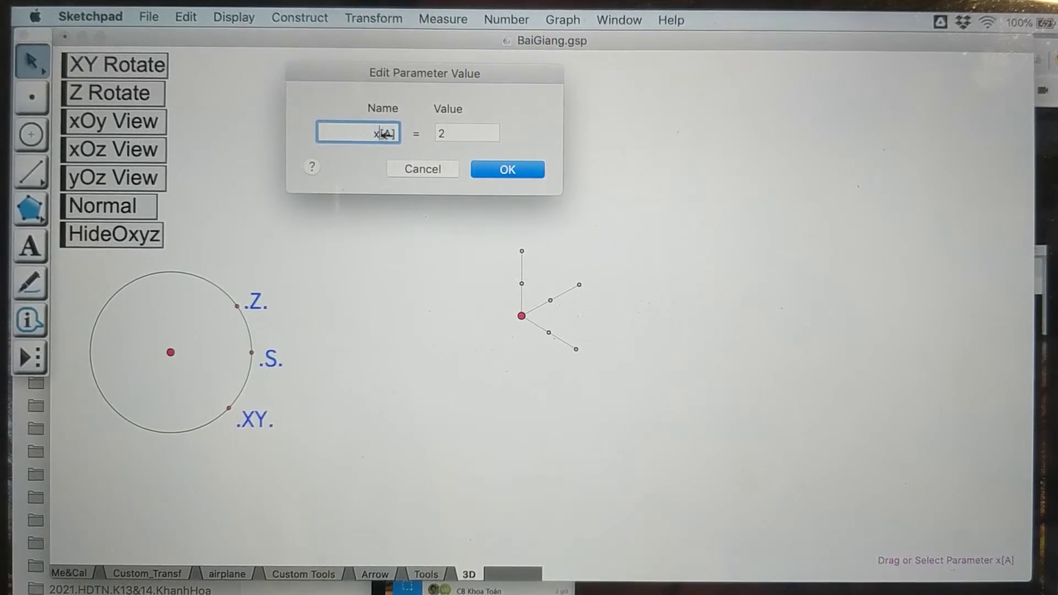
key("BackSpace")
type("z")
left_click(465, 133)
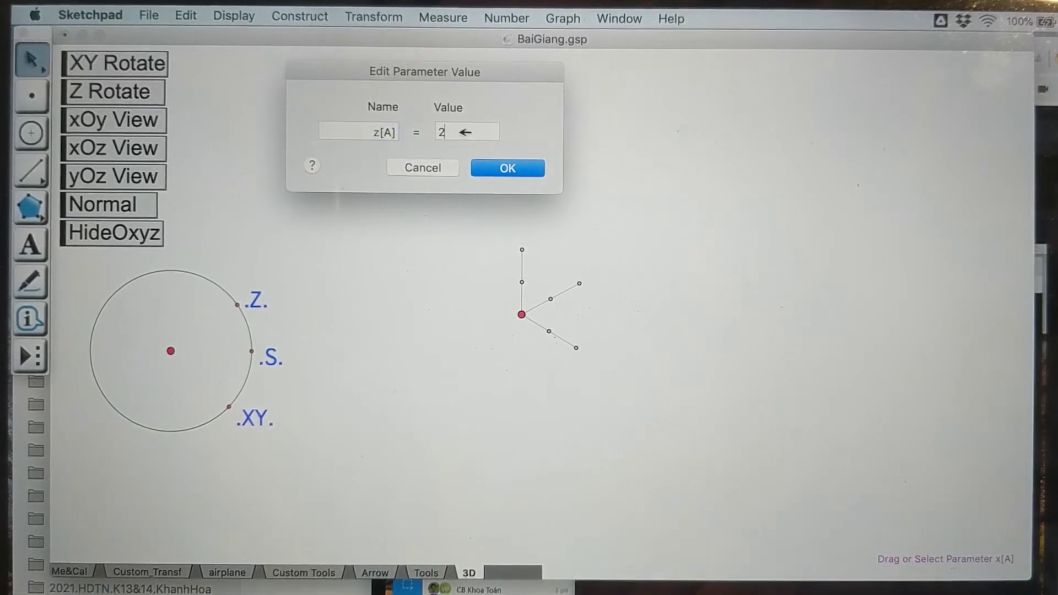
key("BackSpace")
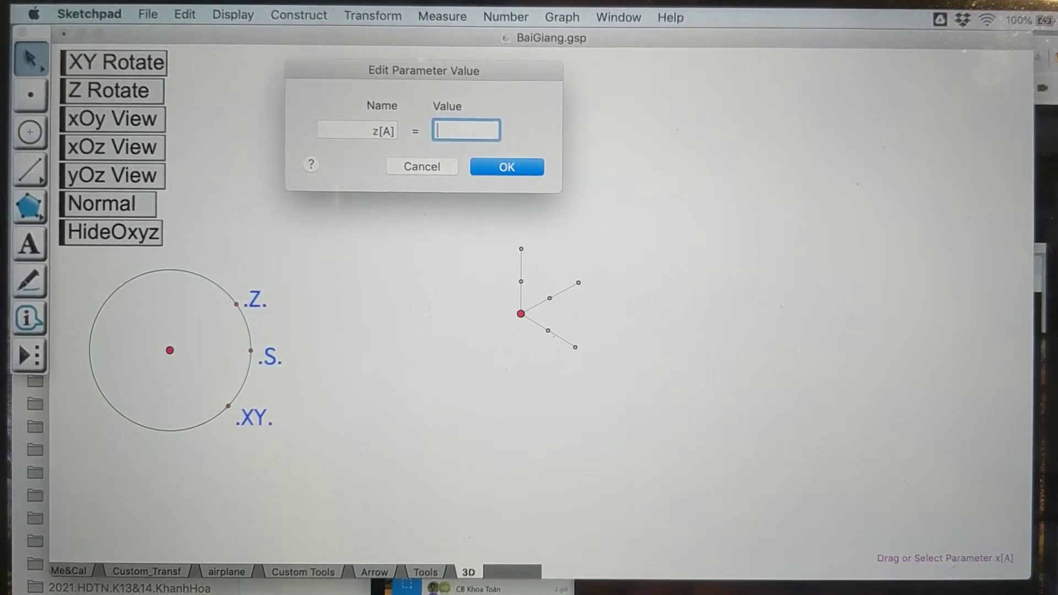
type("2")
left_click(506, 168)
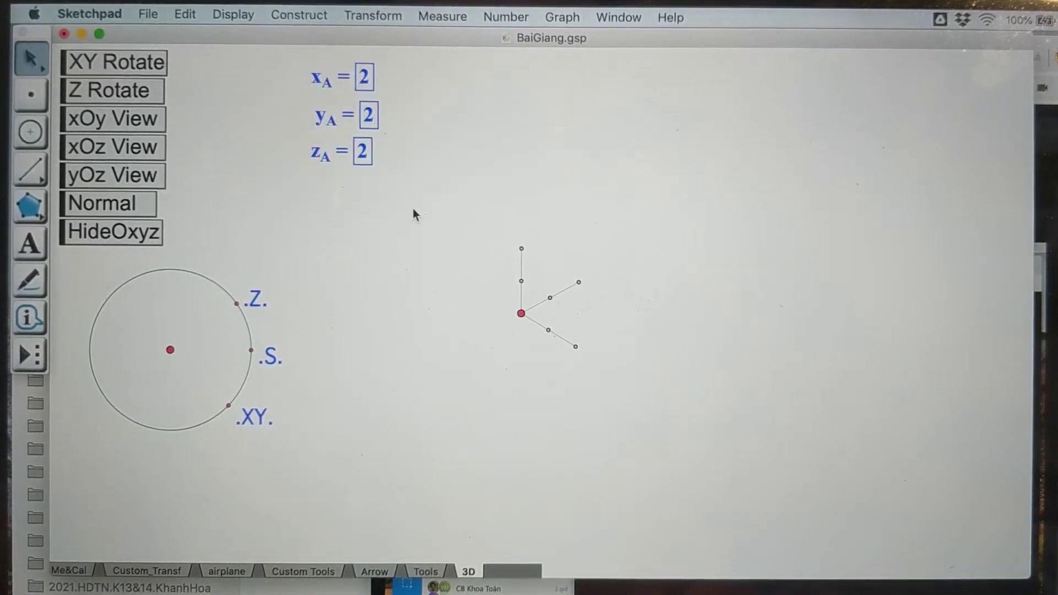
- Align parameters x[A], y[A] and z[A] in a compact, left-aligned column, and widen the document window slightly
left_click(331, 83)
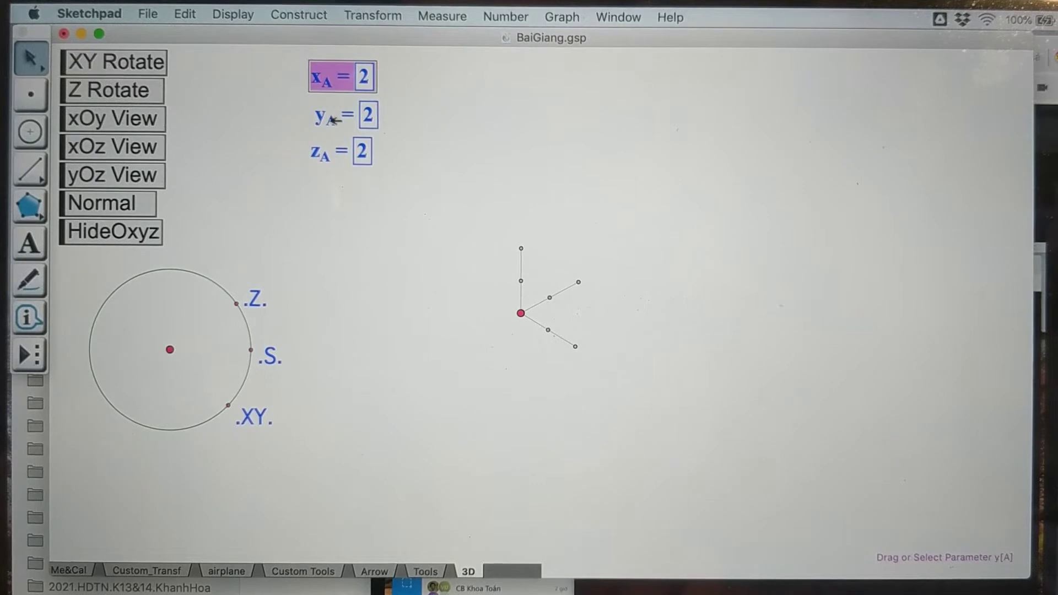
left_click(333, 121, "shift")
left_click(329, 152, "shift")
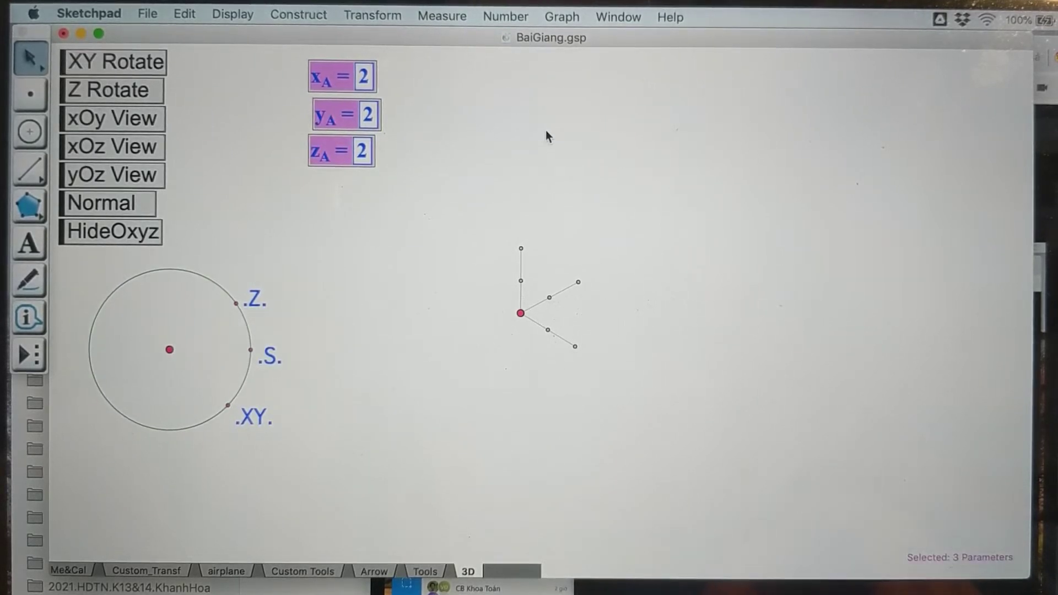
key("super+shift+l")
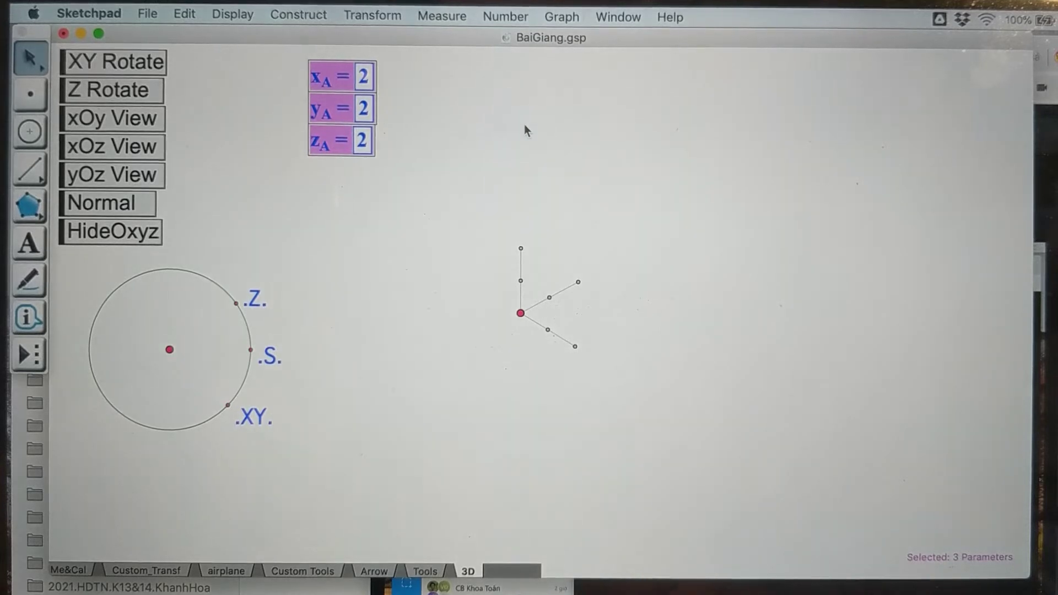
left_click(399, 475)
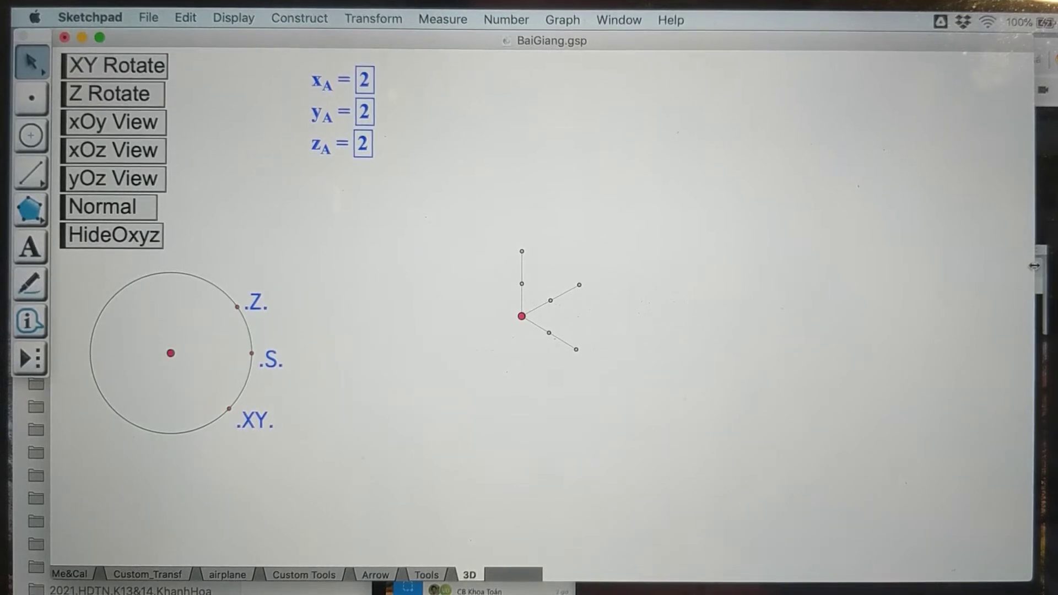
left_click_drag(1033, 266, 1043, 267)
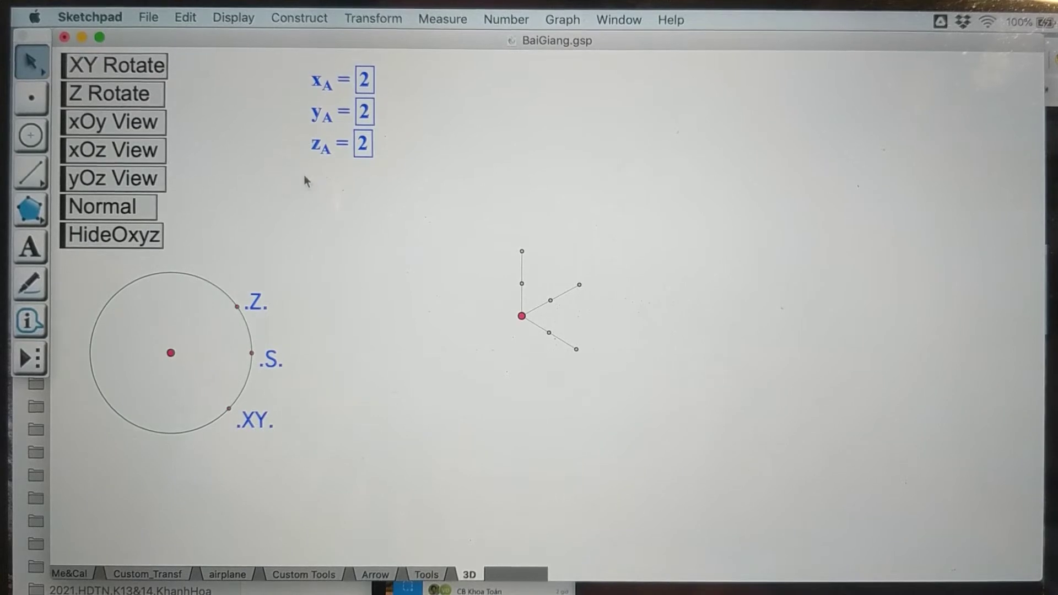
- Plot the point (xA, yA, zA) on the 3D axes with the Ve Diem(x,y,z) custom tool from the 3D tool set
left_click(33, 359)
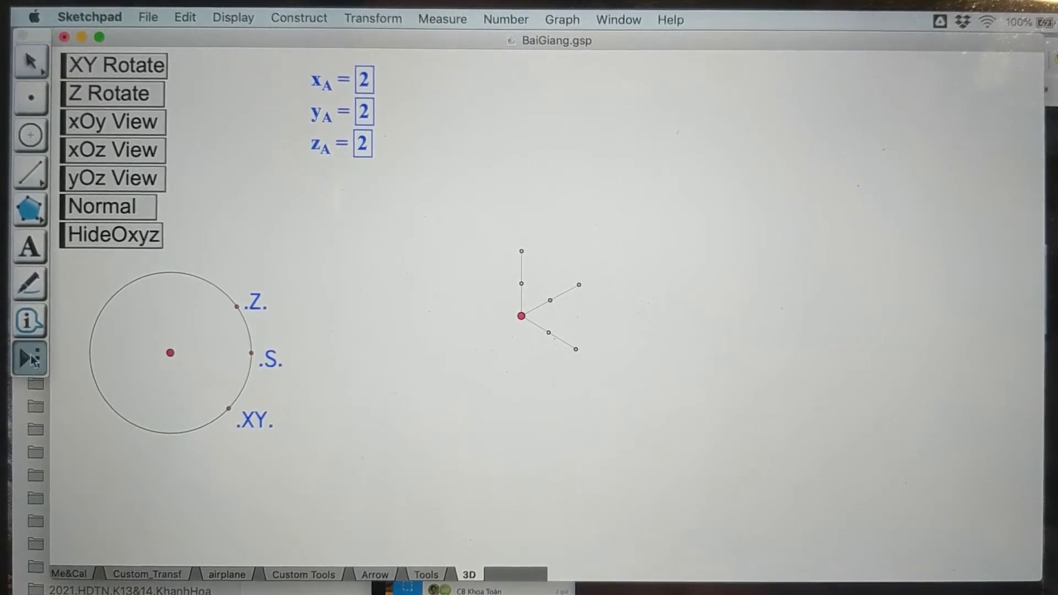
left_click(33, 360)
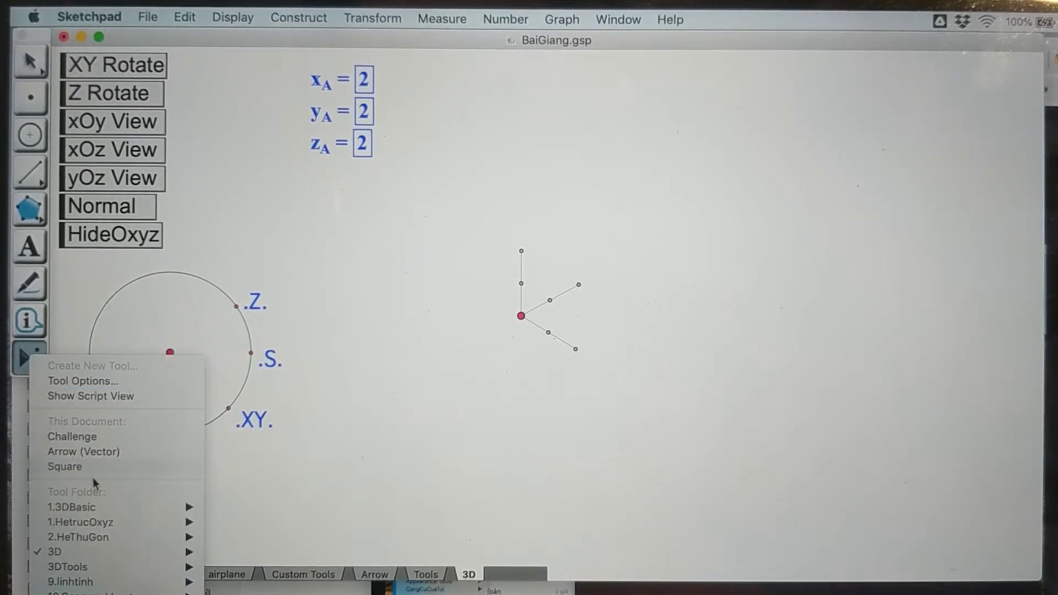
mouse_move(140, 552)
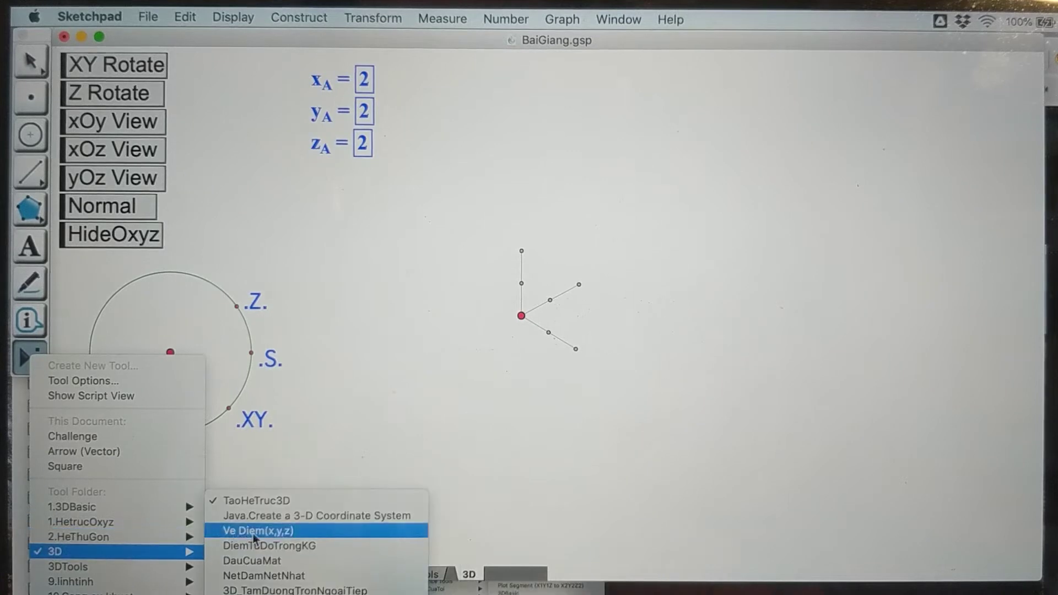
left_click(289, 531)
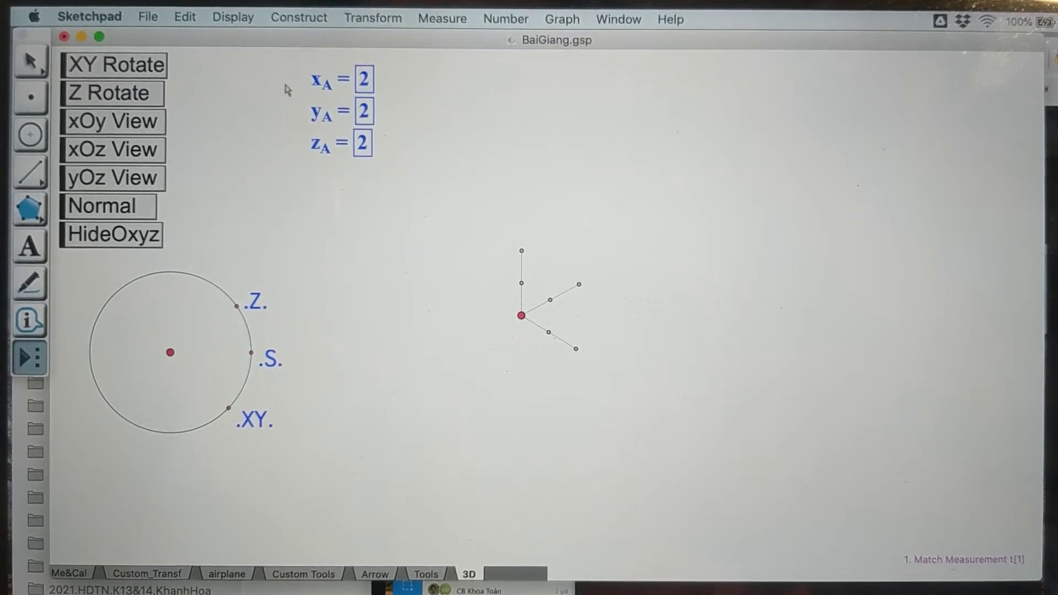
key("Escape")
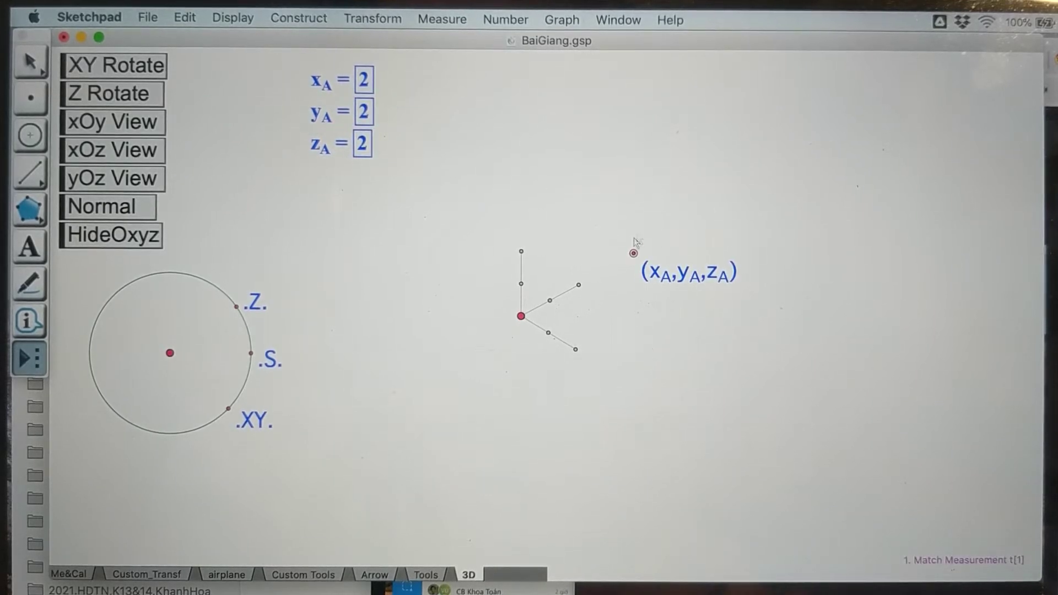
- Relabel the plotted point (xA, yA, zA) as A and deselect it
left_click(29, 248)
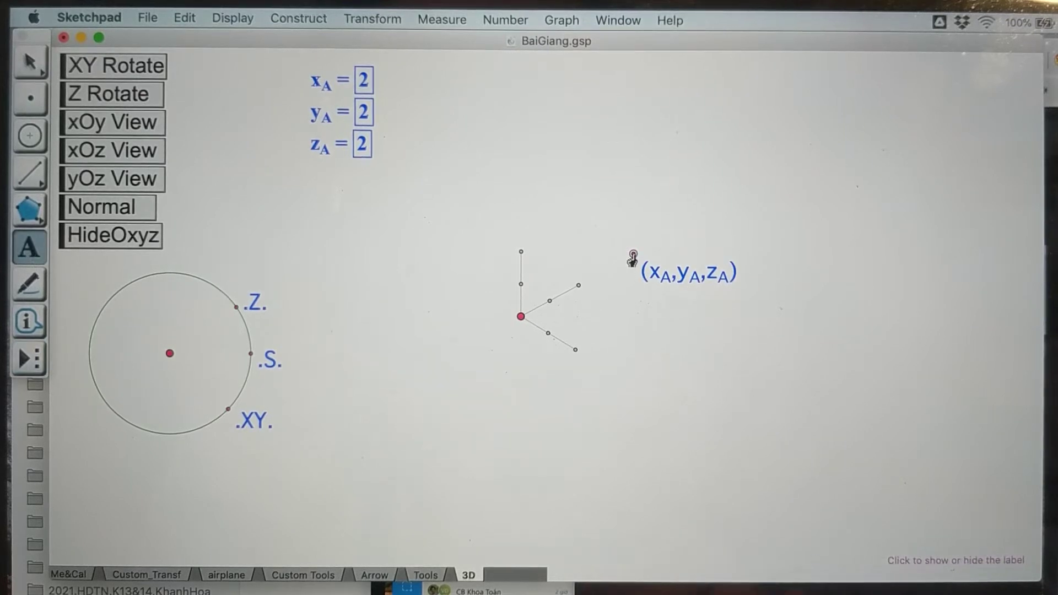
double_click(633, 258)
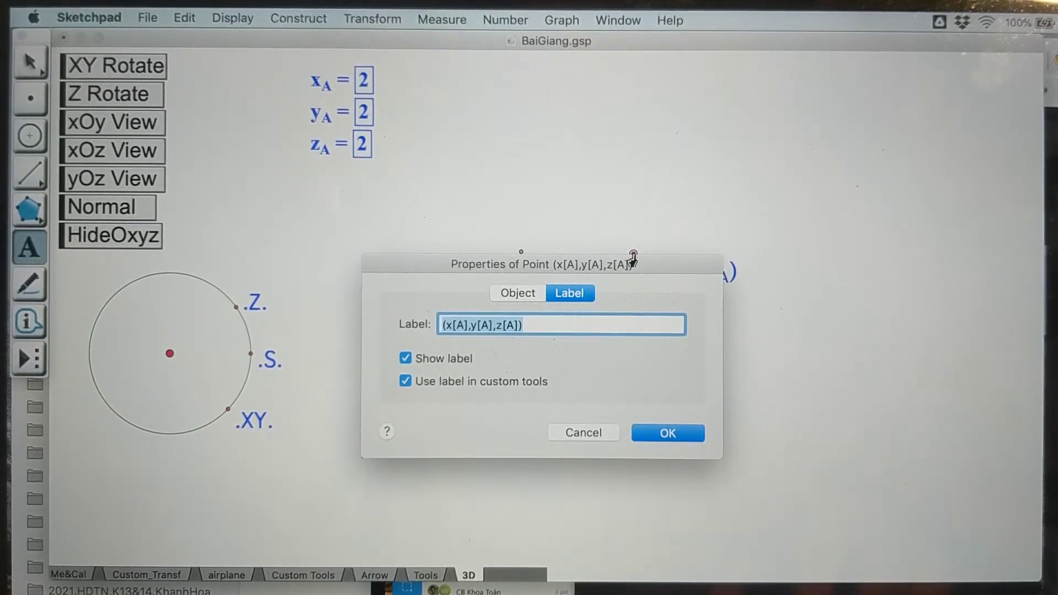
type("A")
key("Return")
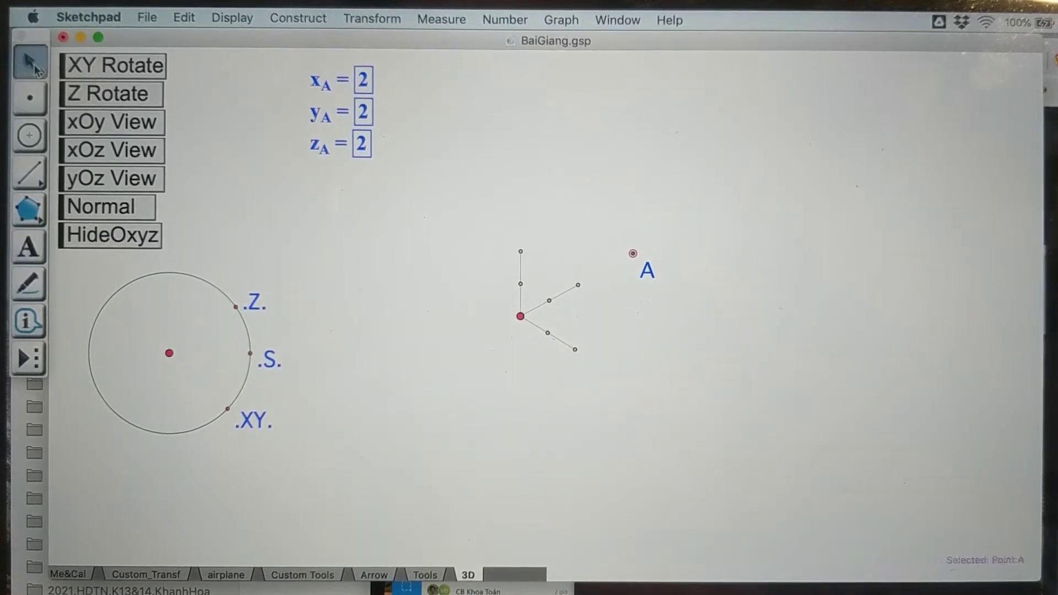
left_click(35, 64)
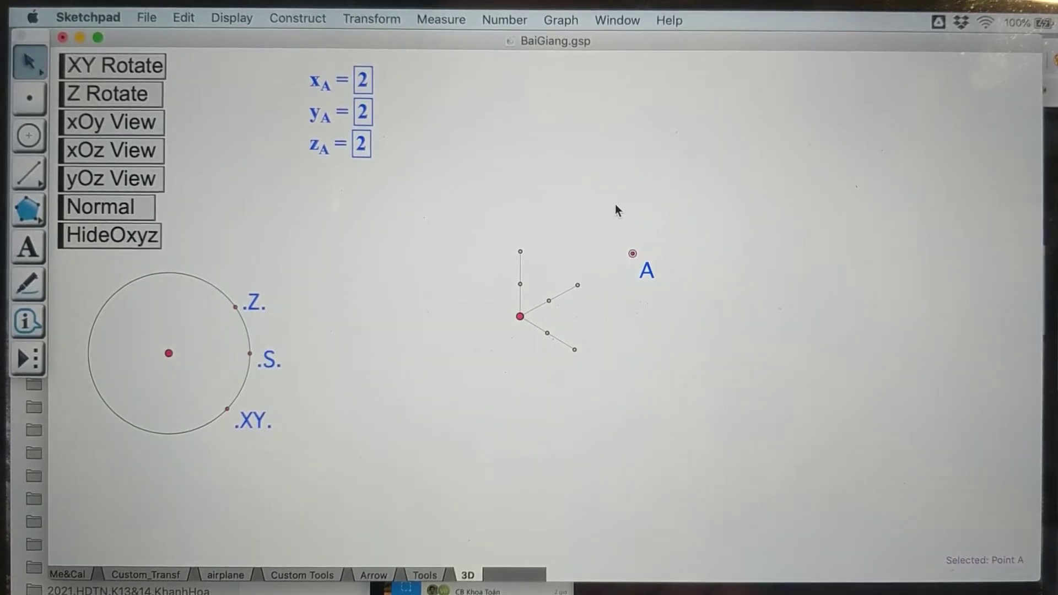
left_click(527, 188)
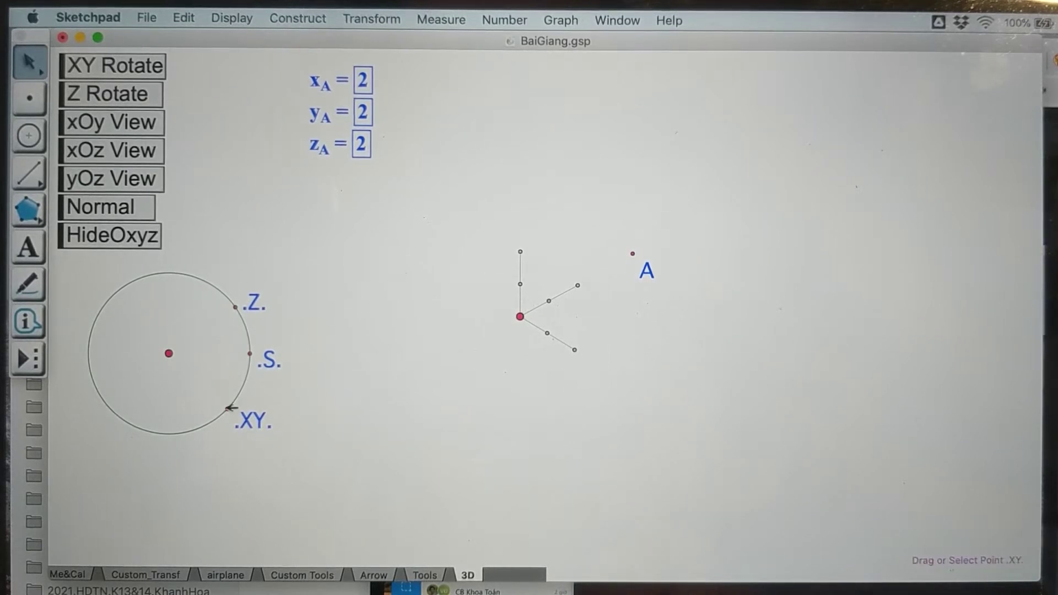
- Rotate the 3D axes with the Z and XY control points to examine point A, and restore the Normal view
left_click_drag(227, 410, 218, 271)
left_click_drag(242, 334, 218, 409)
mouse_move(238, 309)
left_mouse_down()
mouse_move(203, 279)
mouse_move(240, 305)
left_mouse_up()
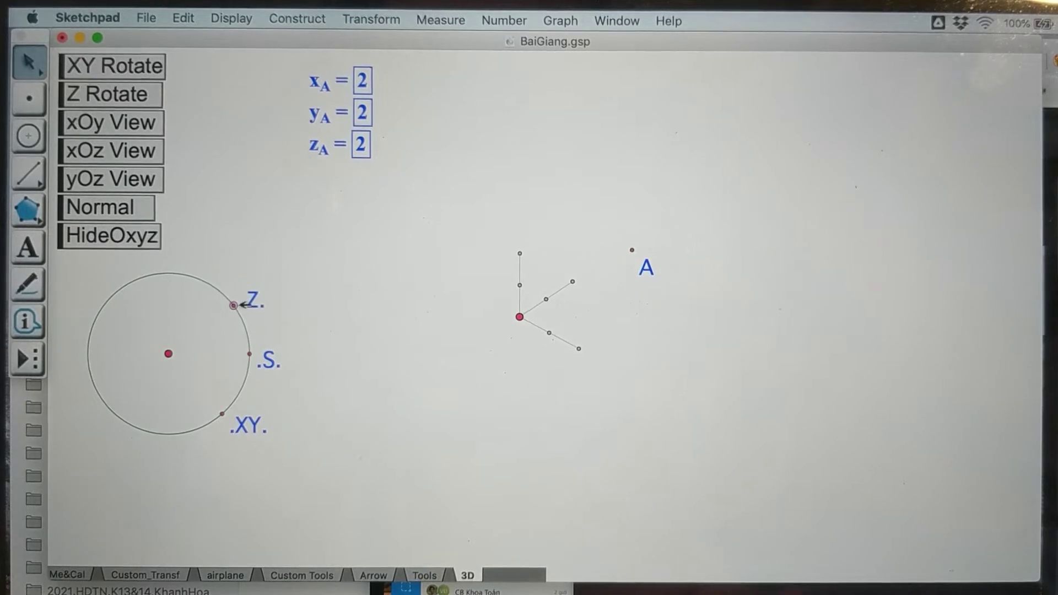
left_click_drag(223, 414, 208, 323)
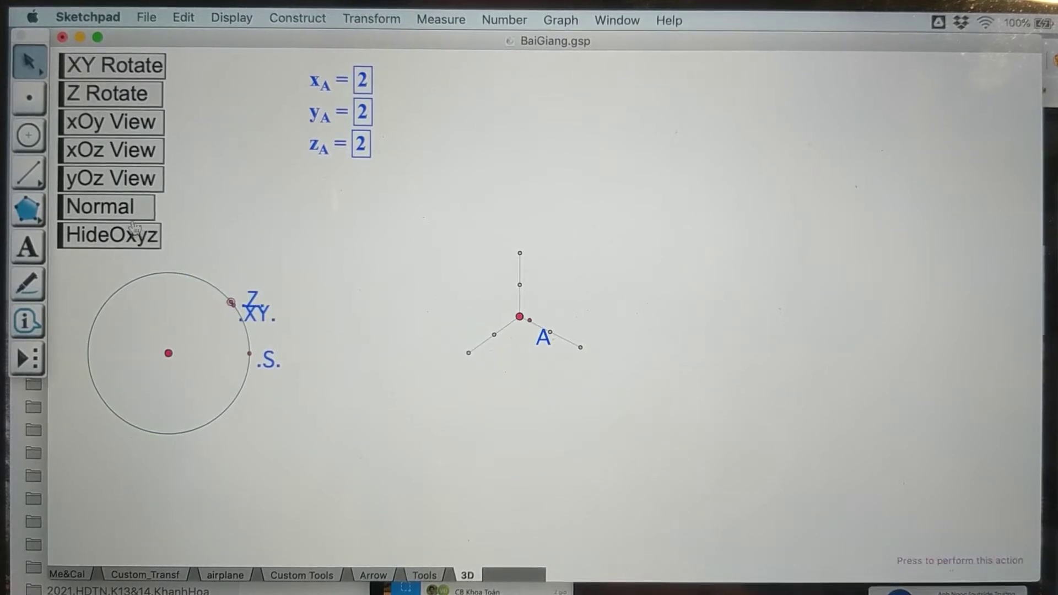
left_click(141, 207)
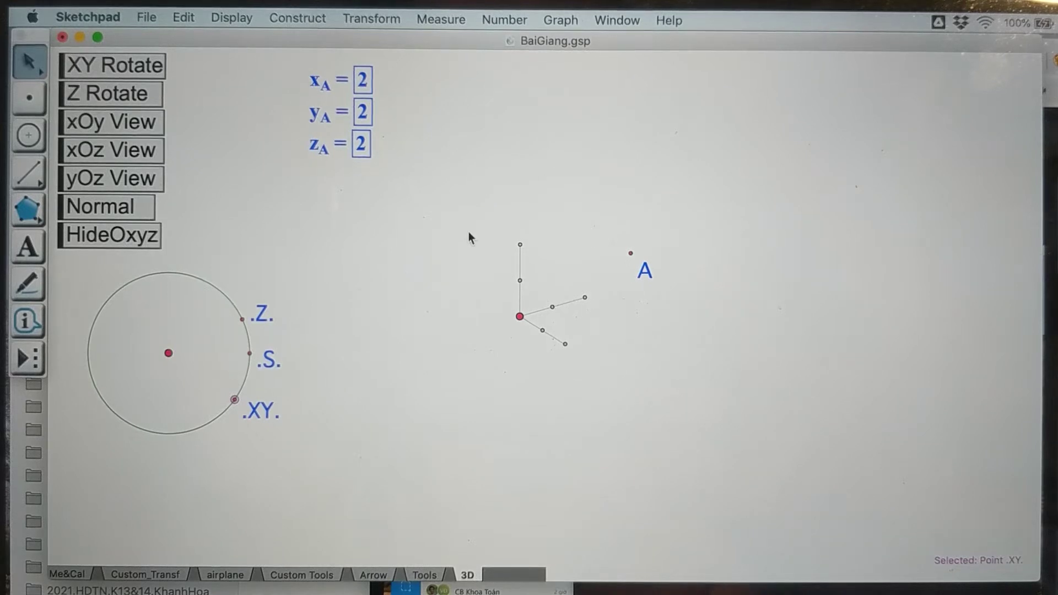
- Duplicate the x[A], y[A], z[A] parameter group three times and place the copies as separate columns beside the original
left_click_drag(421, 198, 326, 83)
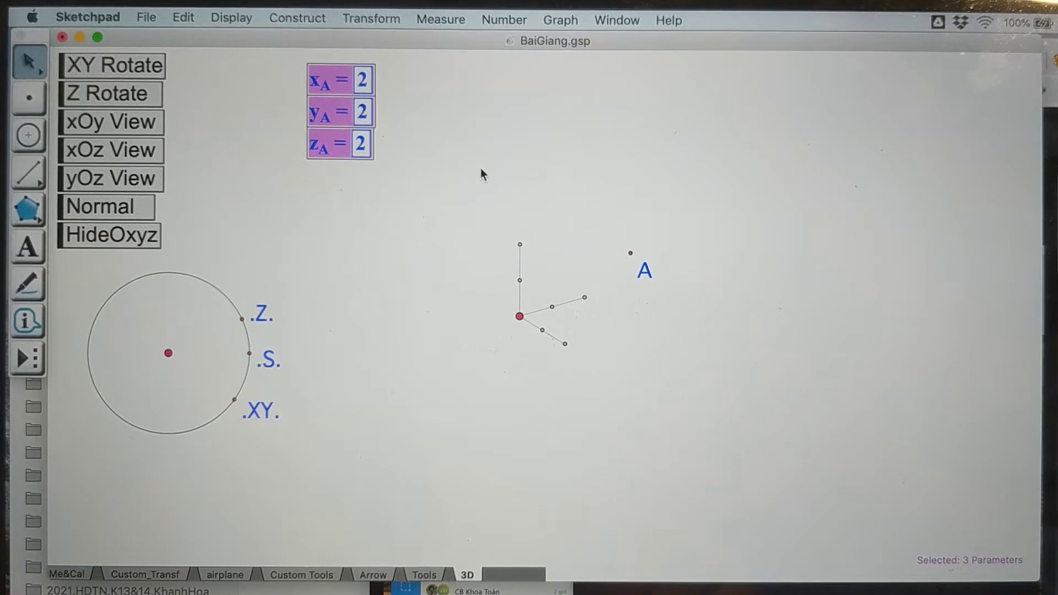
key("super+v")
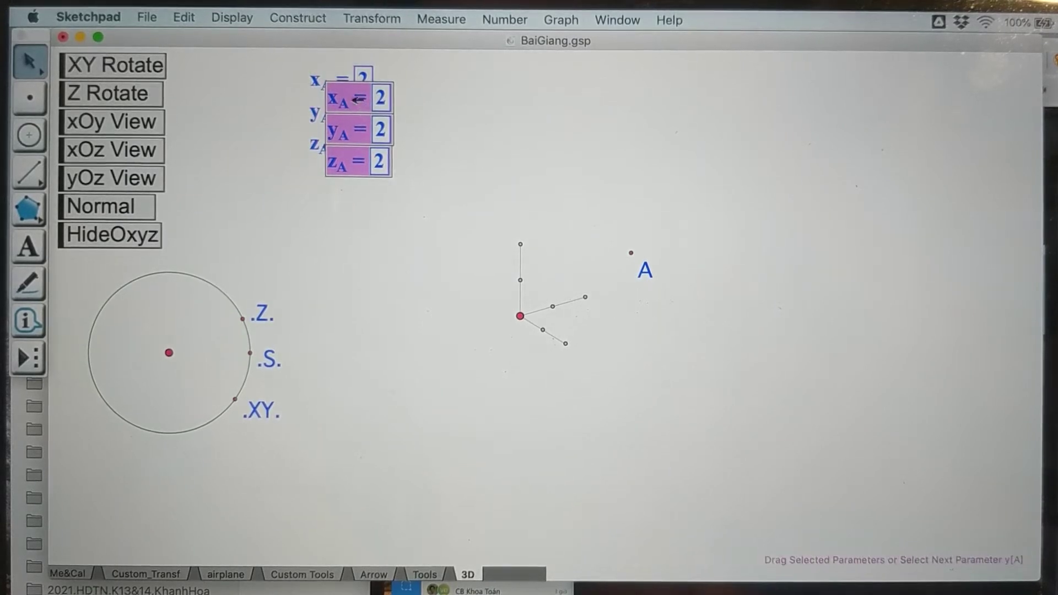
left_click_drag(358, 98, 448, 83)
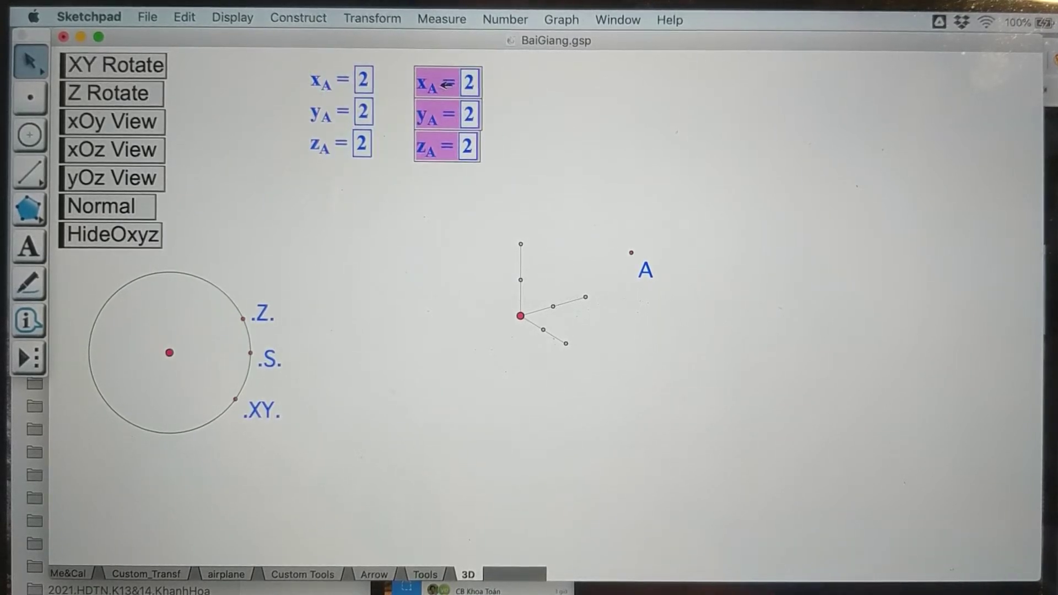
key("super+v")
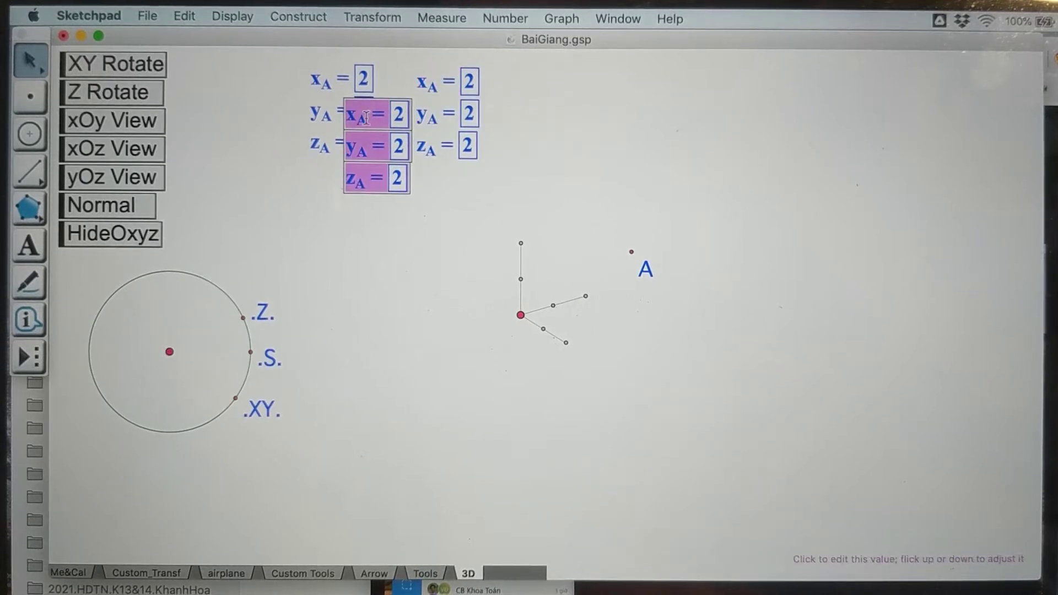
left_click_drag(379, 115, 562, 81)
key("super+v")
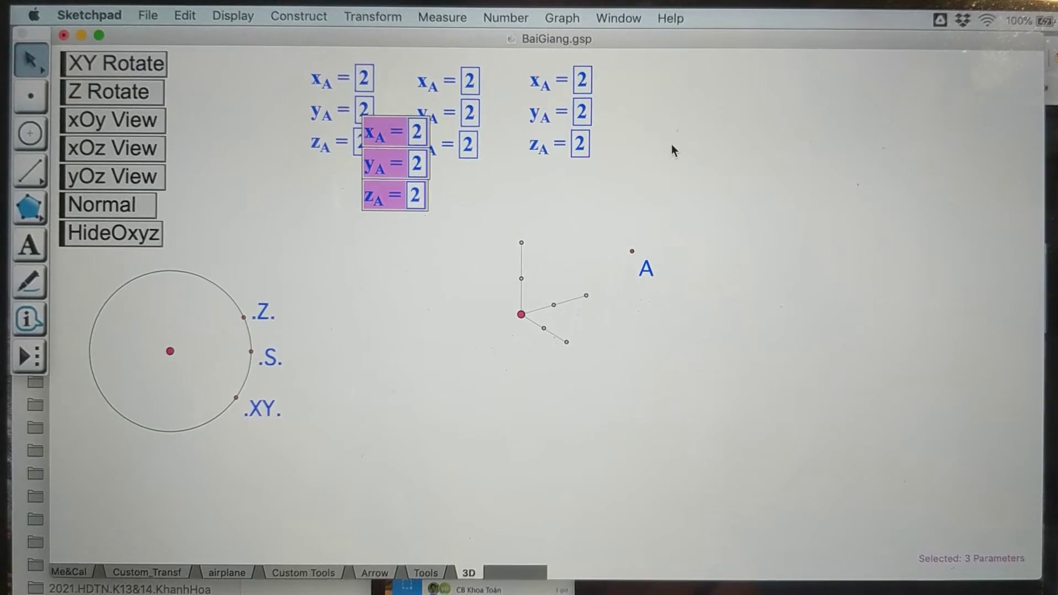
left_click_drag(395, 133, 669, 81)
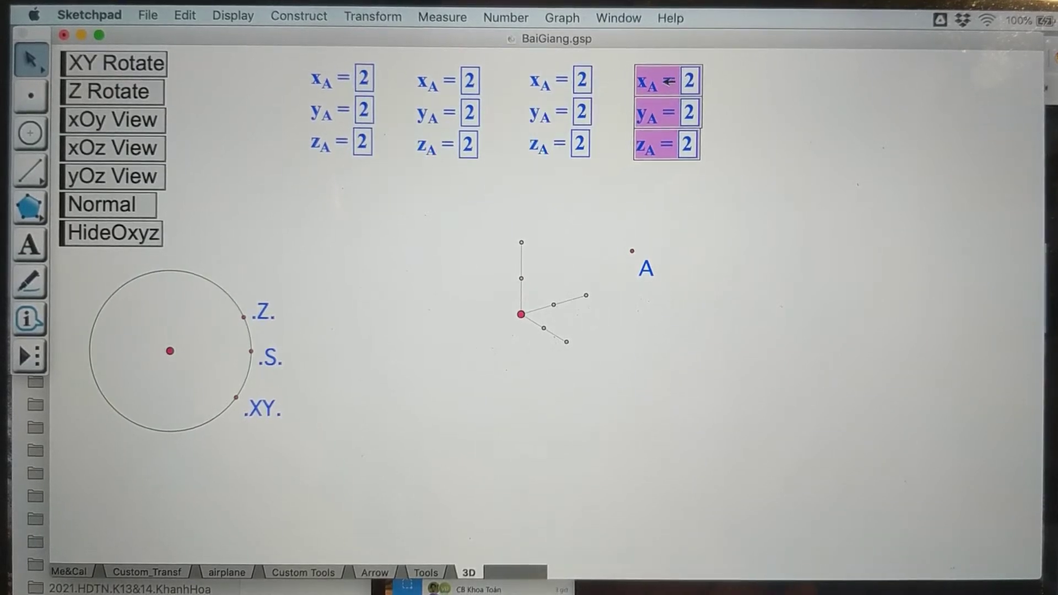
left_click(759, 142)
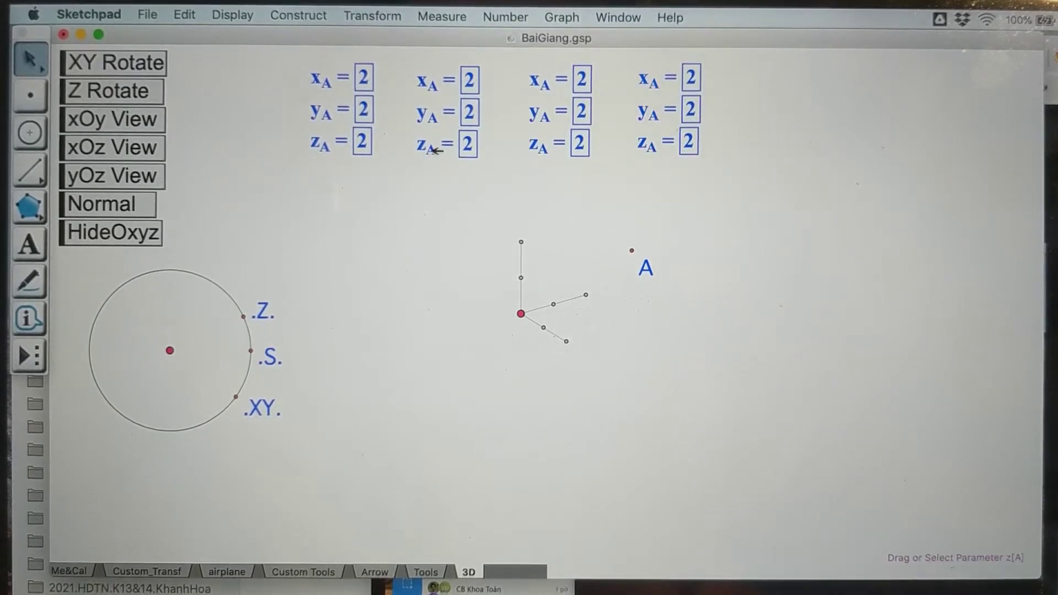
- Rename the x[A] parameter in the second column x[B]
left_click(37, 247)
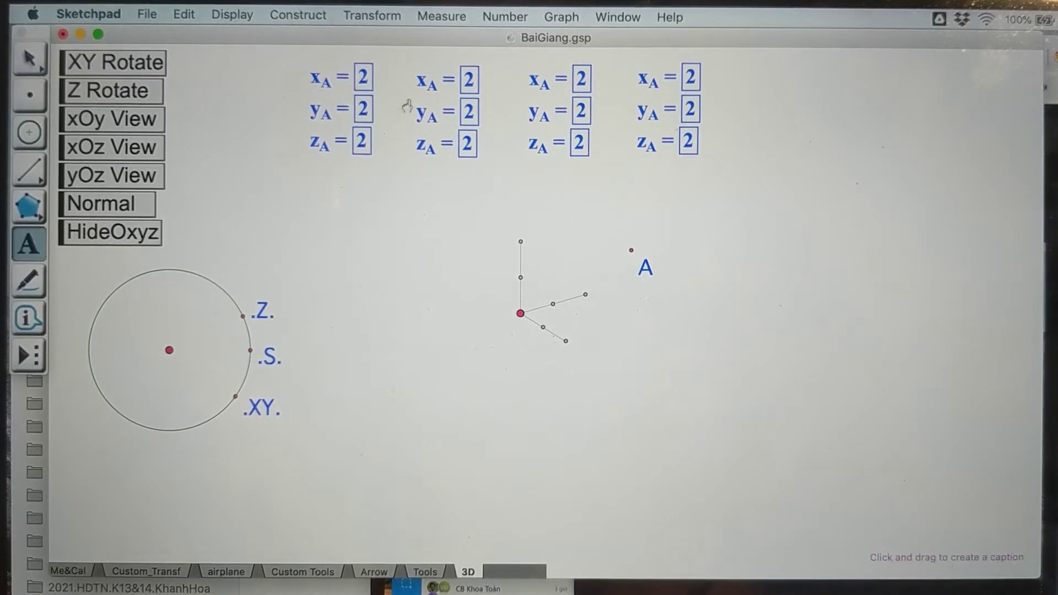
left_click(27, 59)
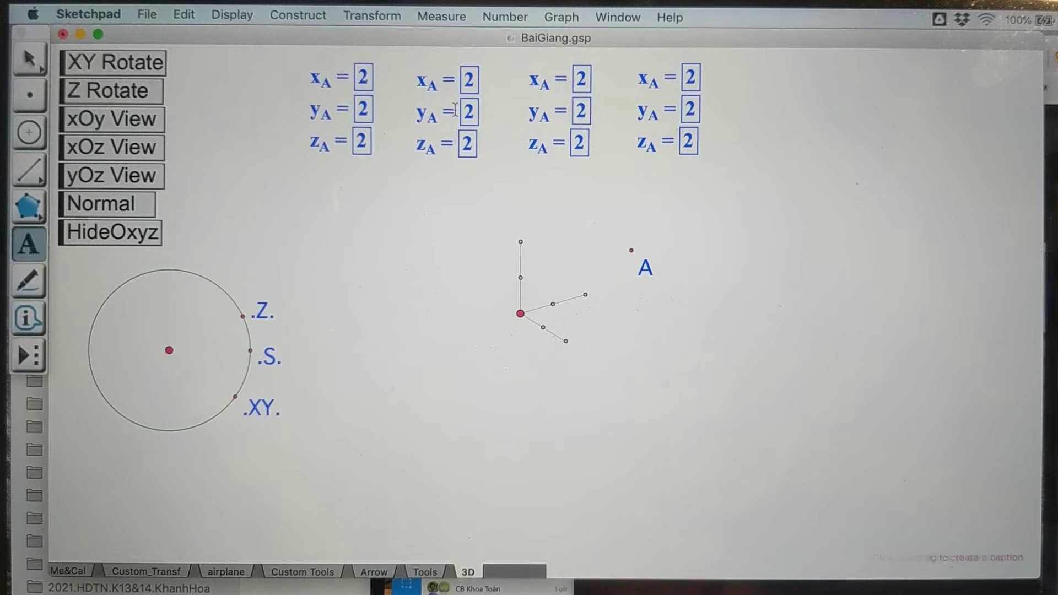
double_click(427, 81)
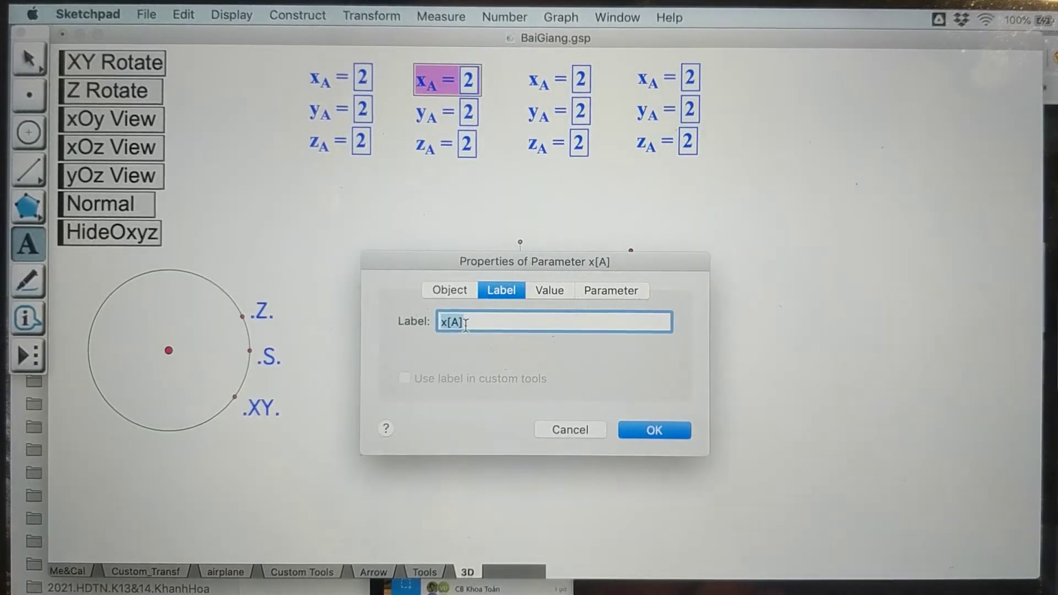
left_click(460, 323)
key("BackSpace")
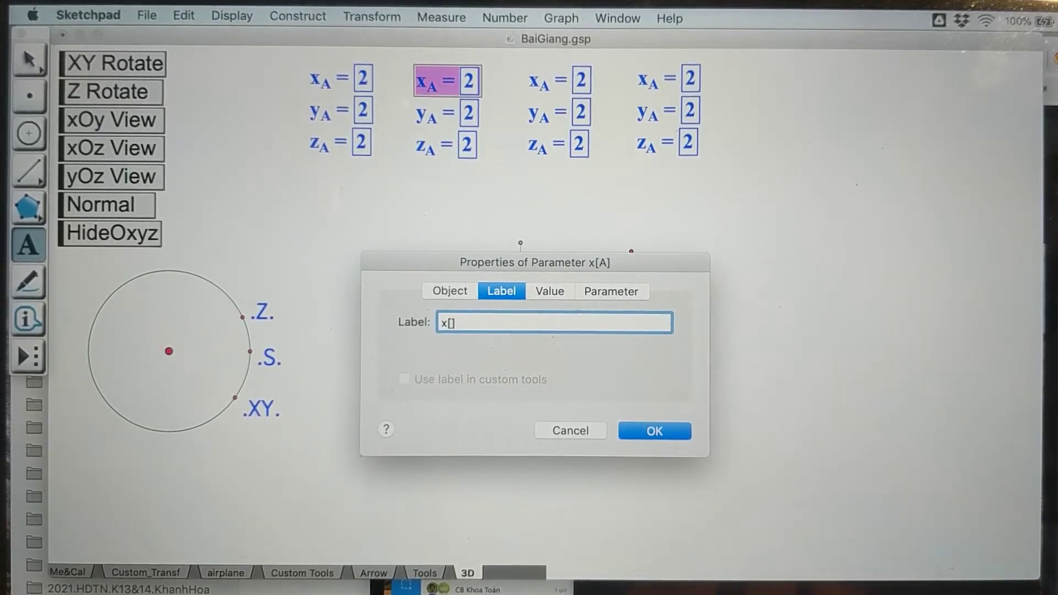
key("Return")
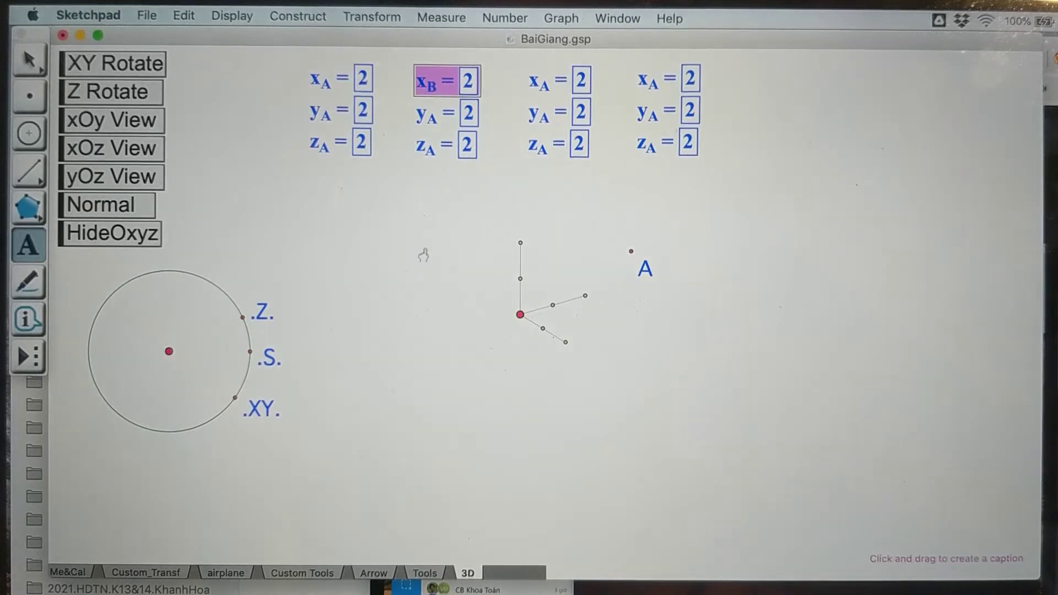
- Rename the y[A] parameter in the second column y[B]
double_click(436, 117)
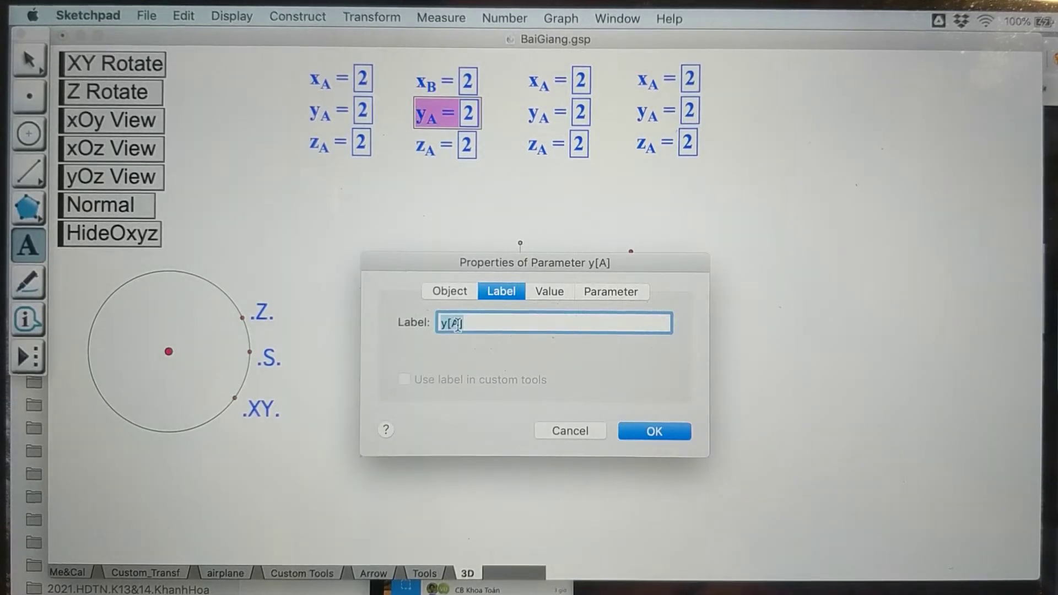
left_click(458, 324)
key("BackSpace")
type("B")
key("Return")
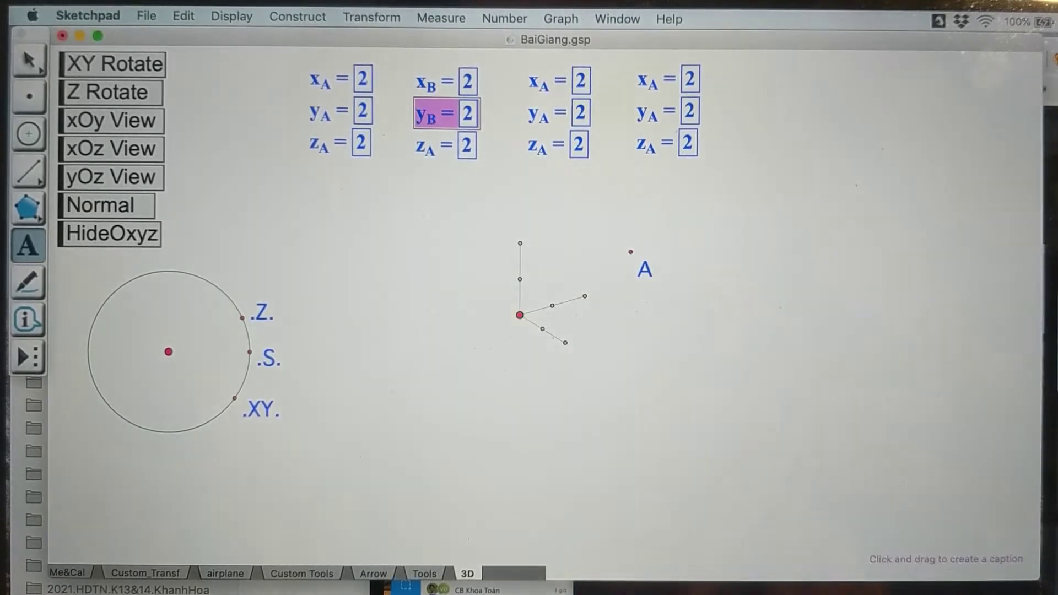
- Rename the z[A] parameter in the second column z[B] and deselect it
double_click(426, 147)
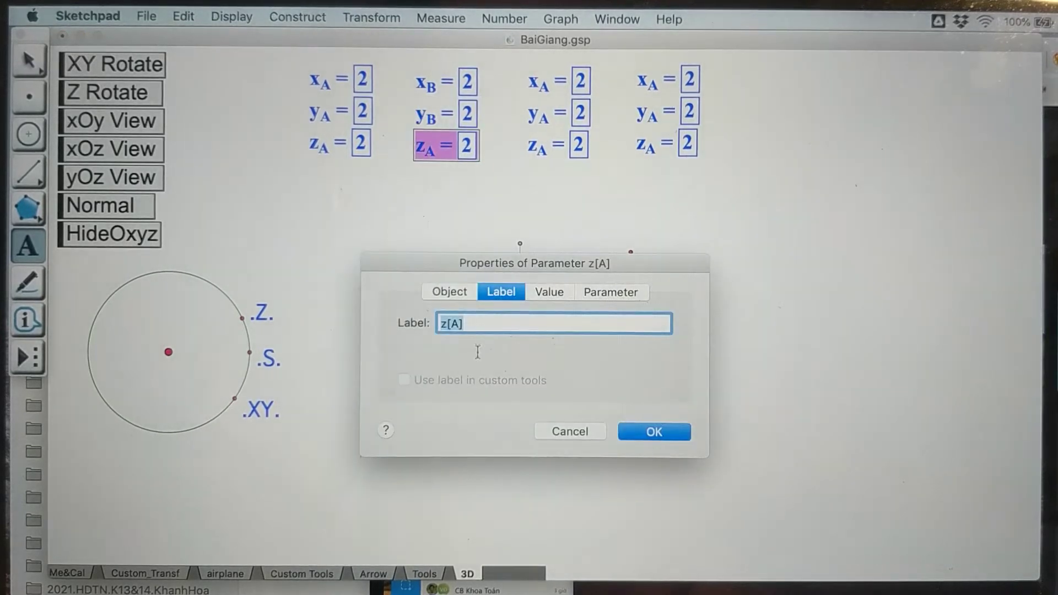
left_click(459, 325)
key("BackSpace")
type("B")
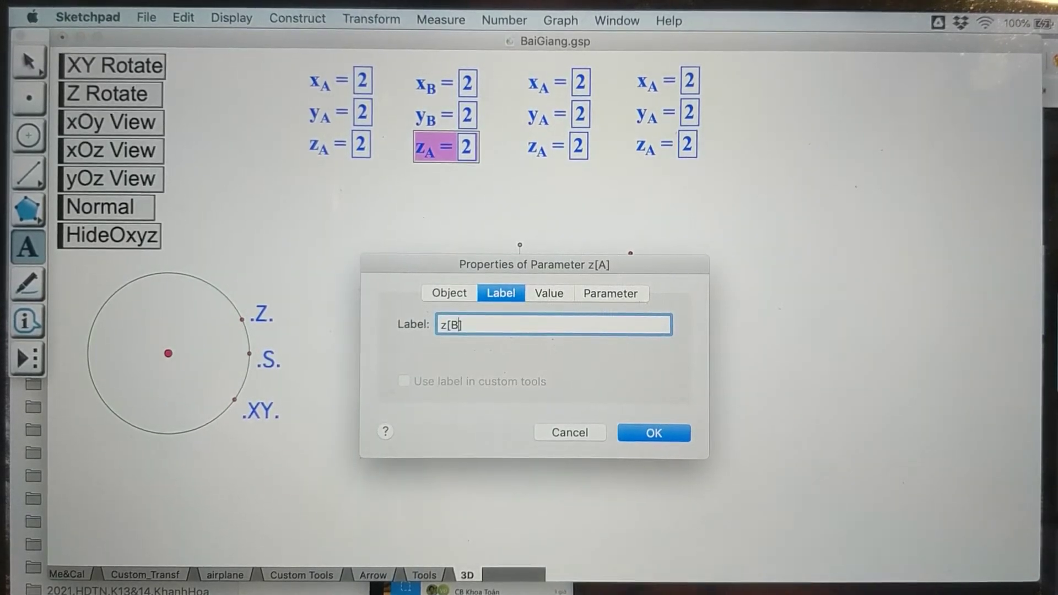
key("Return")
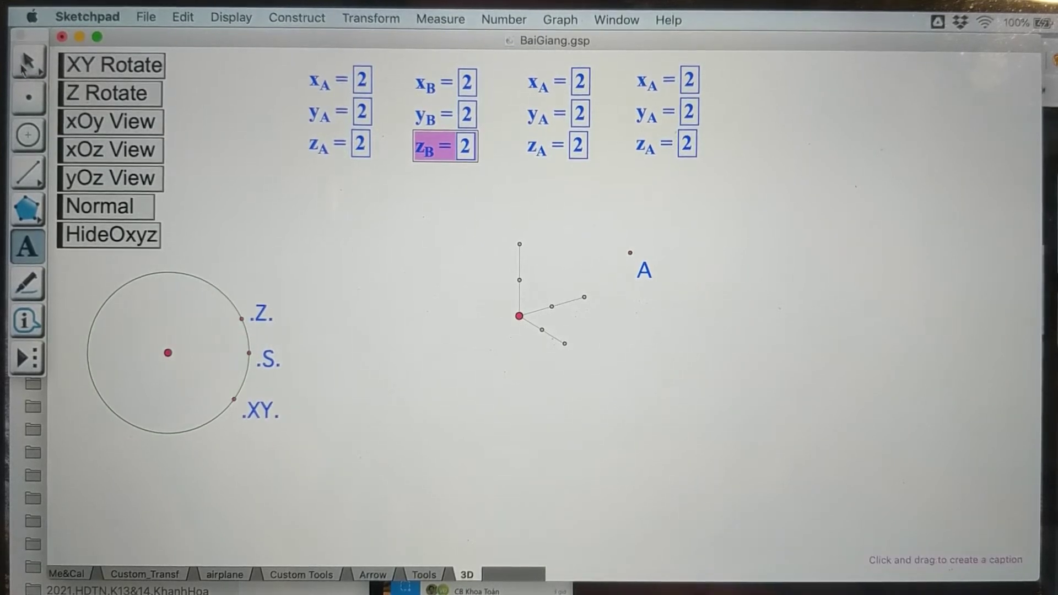
left_click(474, 200)
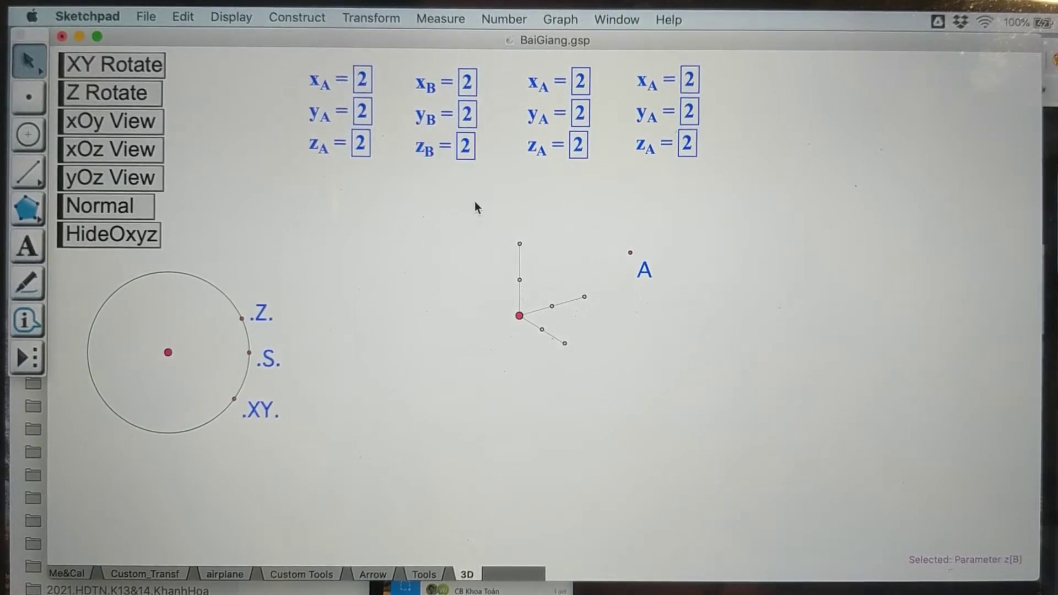
- Set the value of parameter z[B] to -2
left_click(444, 149)
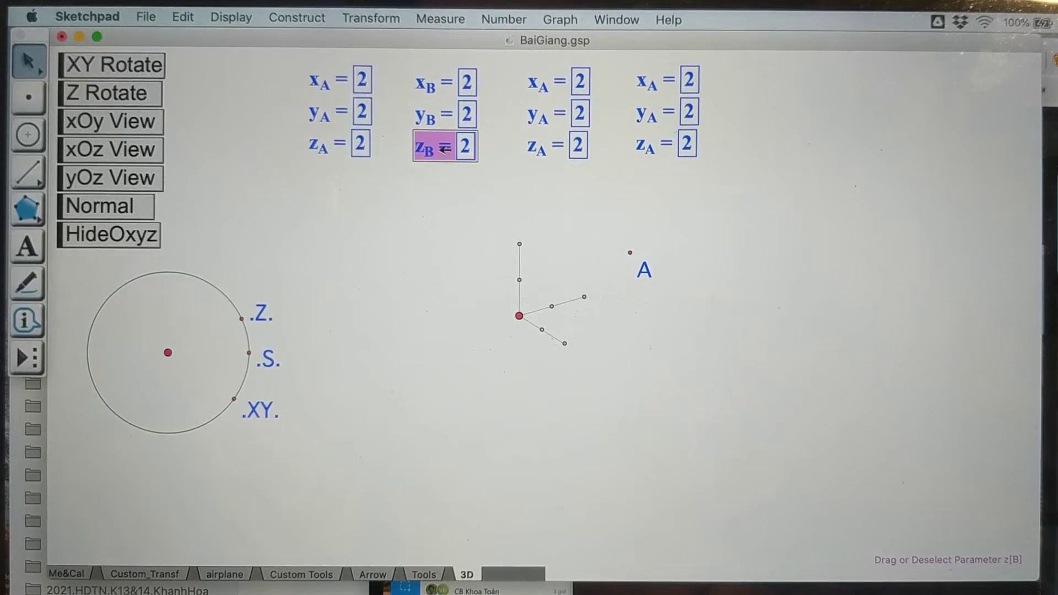
left_click(466, 146)
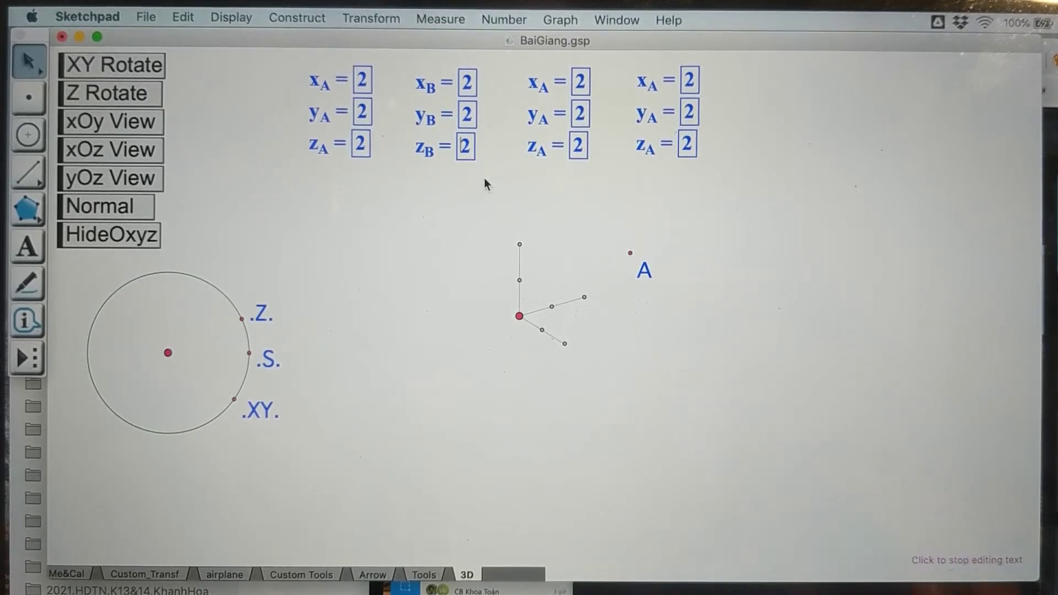
type("-")
key("Return")
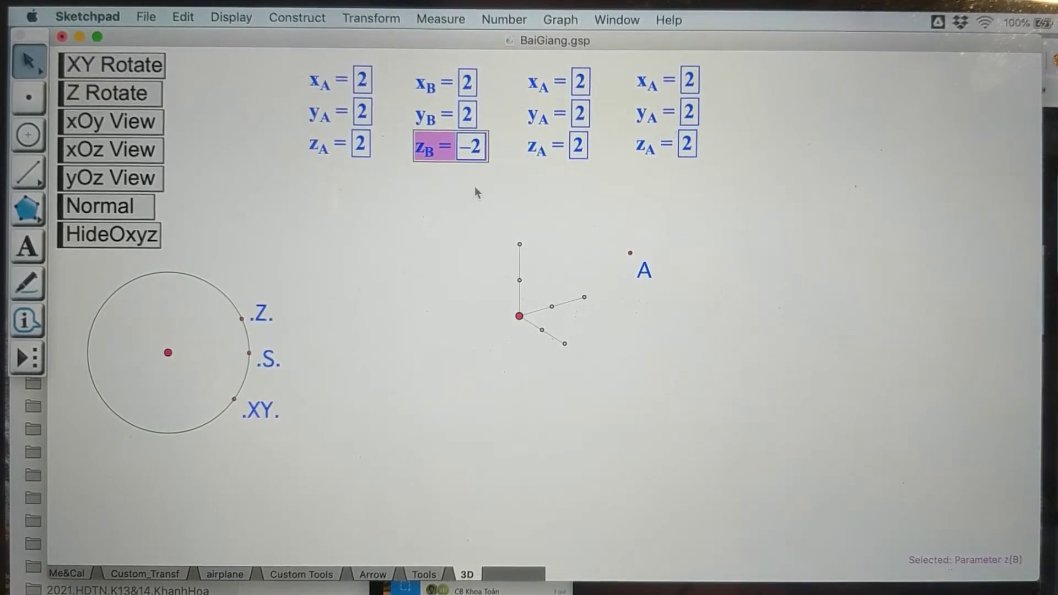
left_click(415, 226)
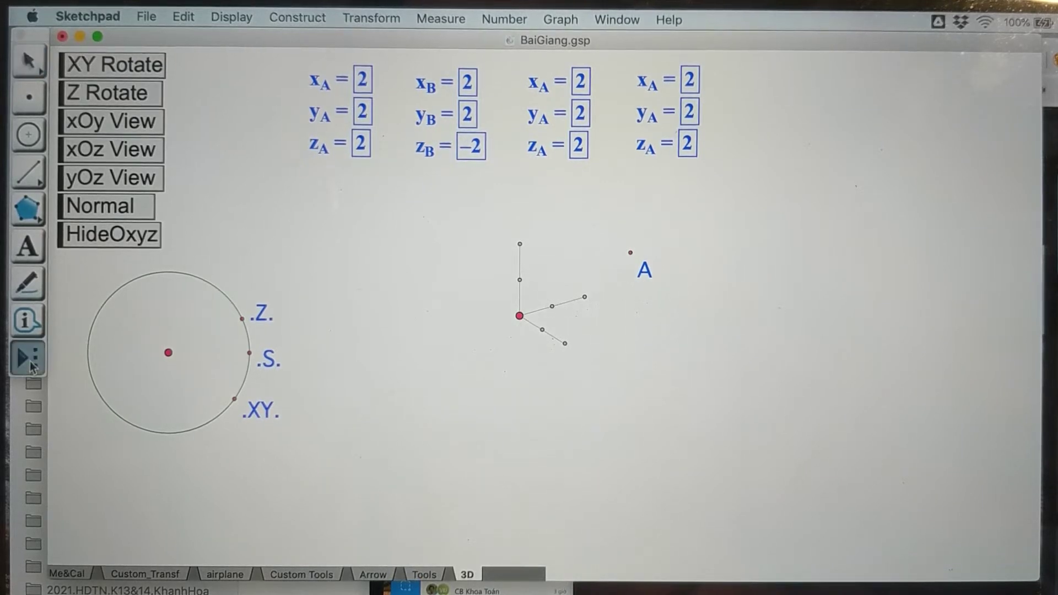
- Plot the point (xB, yB, zB) on the 3D axes with the Ve Diem(x,y,z) custom tool and label it B
left_click(440, 91)
left_click(437, 115)
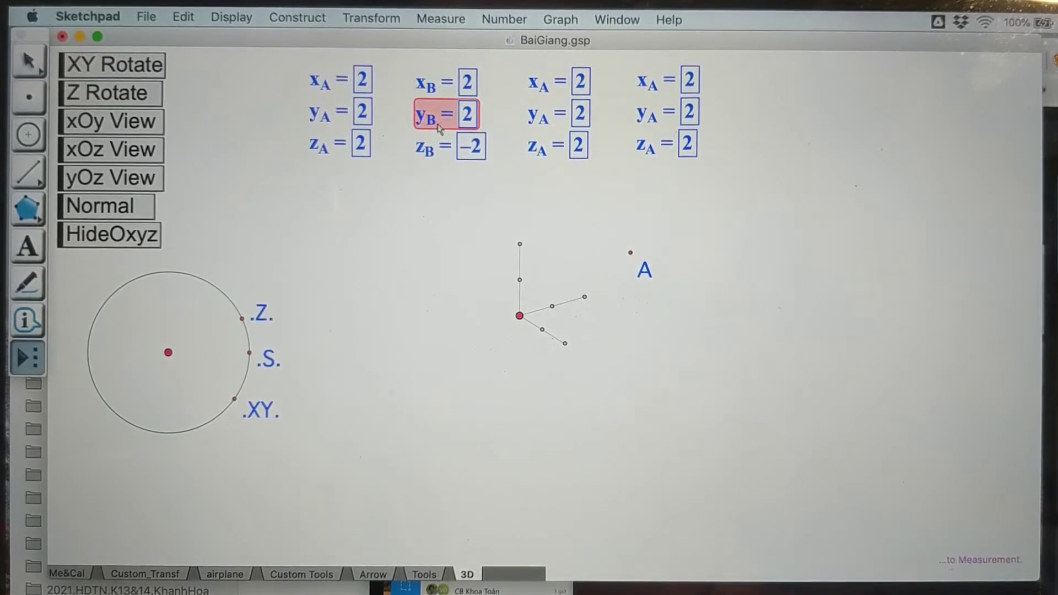
left_click(445, 154)
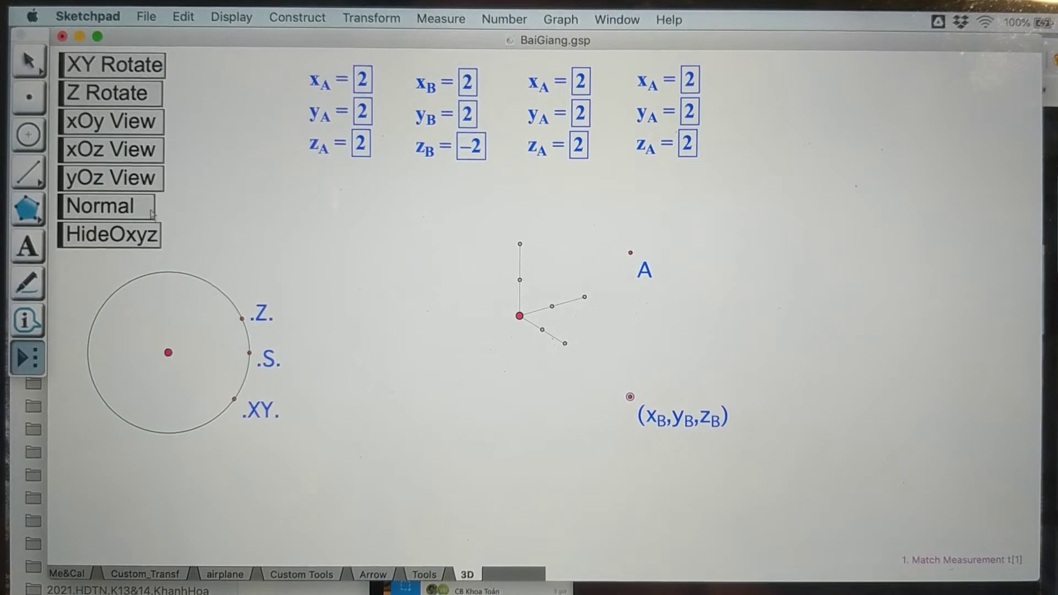
left_click(28, 246)
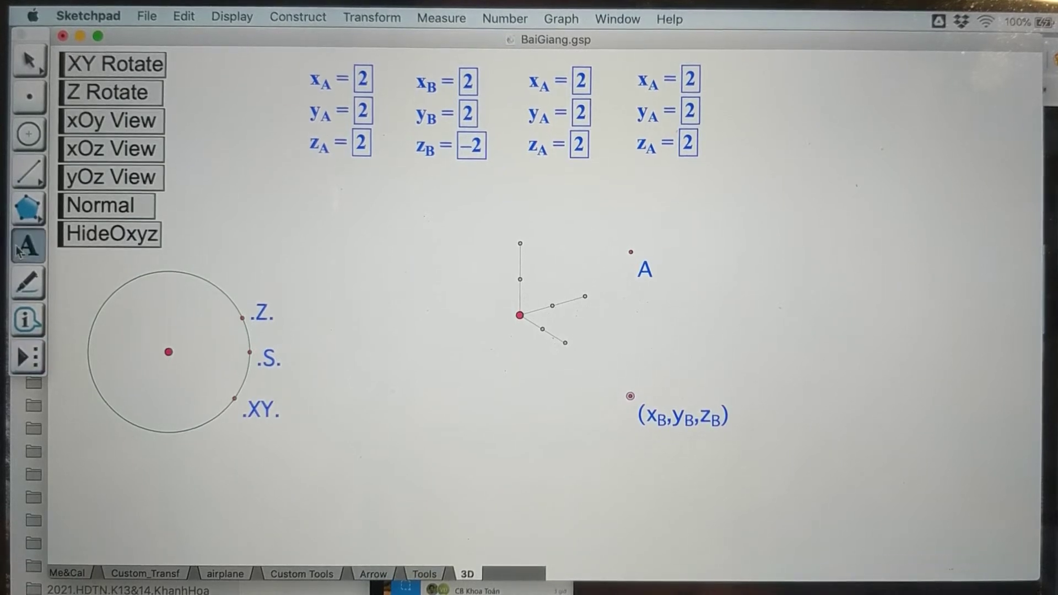
double_click(630, 401)
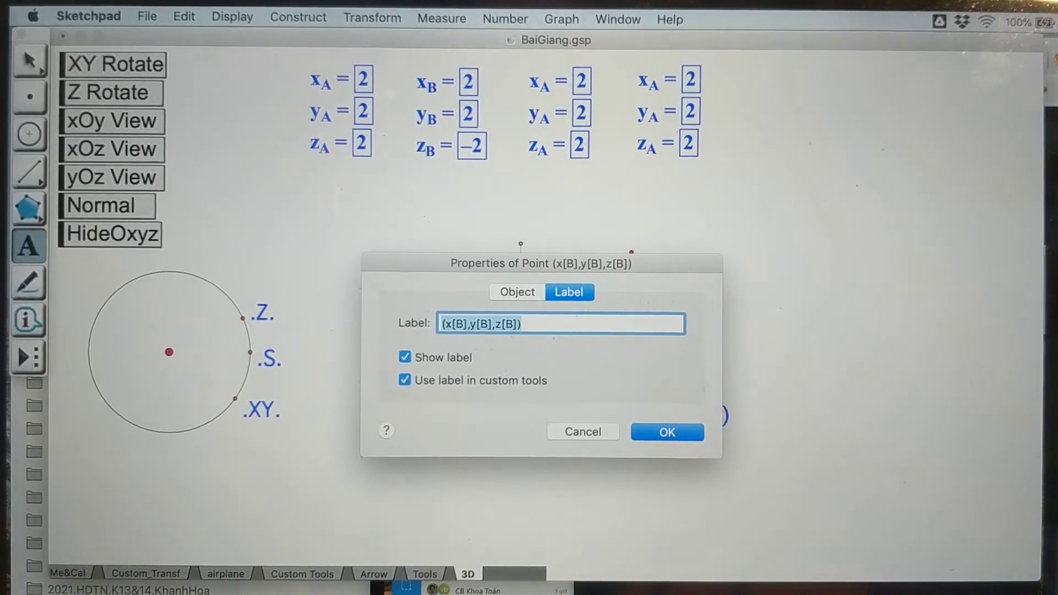
type("B")
key("Return")
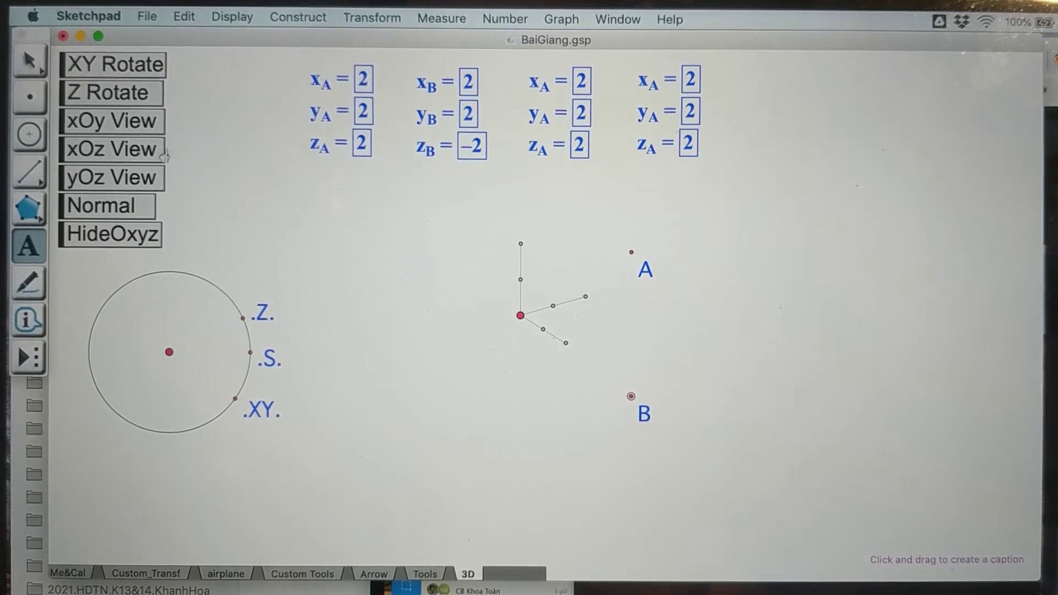
- Rotate the 3D axes by moving point .XY. along the circle, and return them to the normal view
key("Escape")
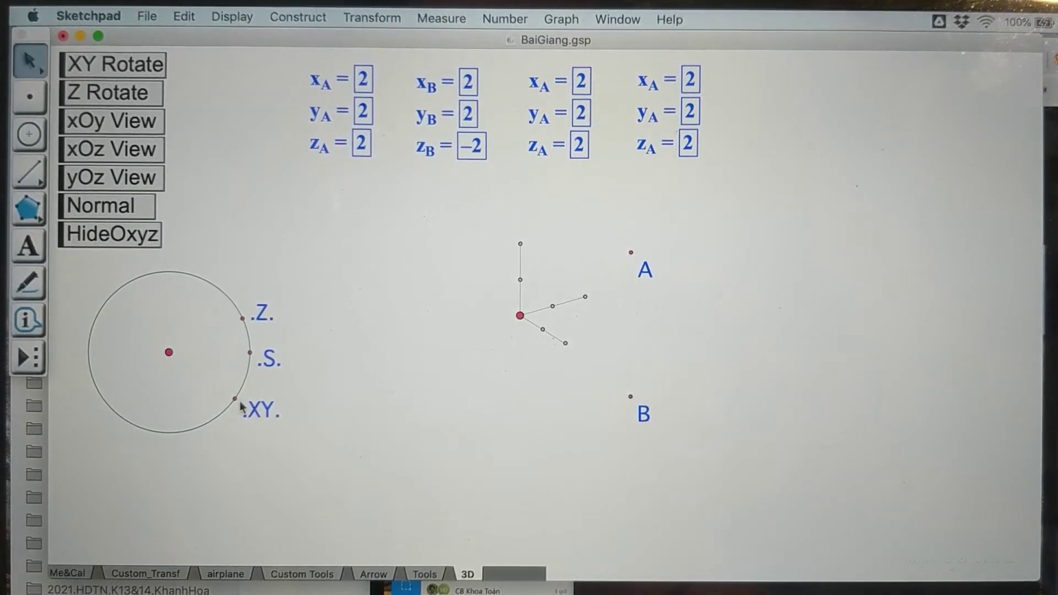
left_click_drag(241, 407, 207, 392)
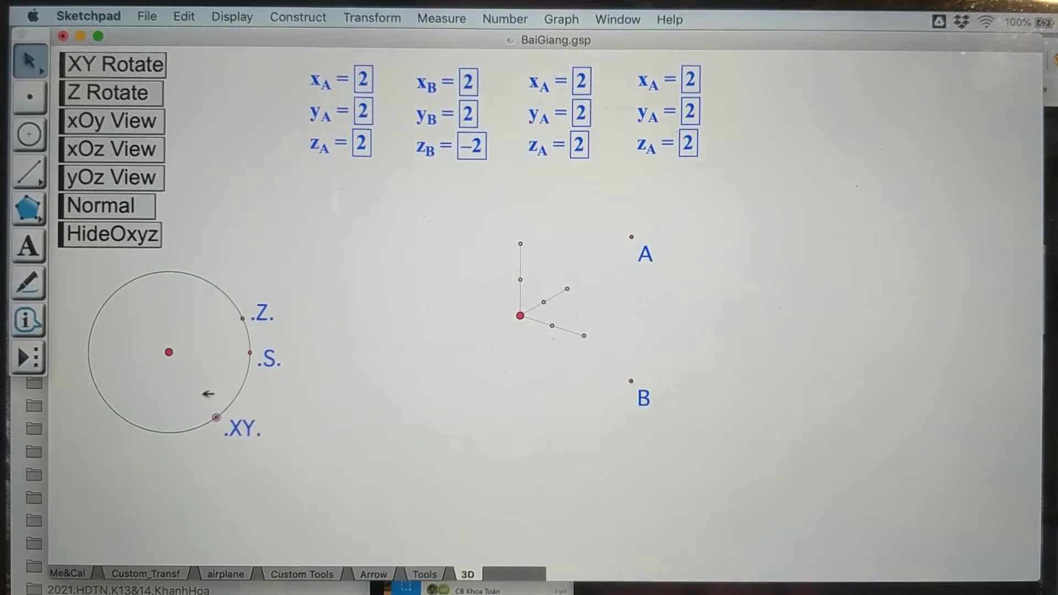
left_click(119, 214)
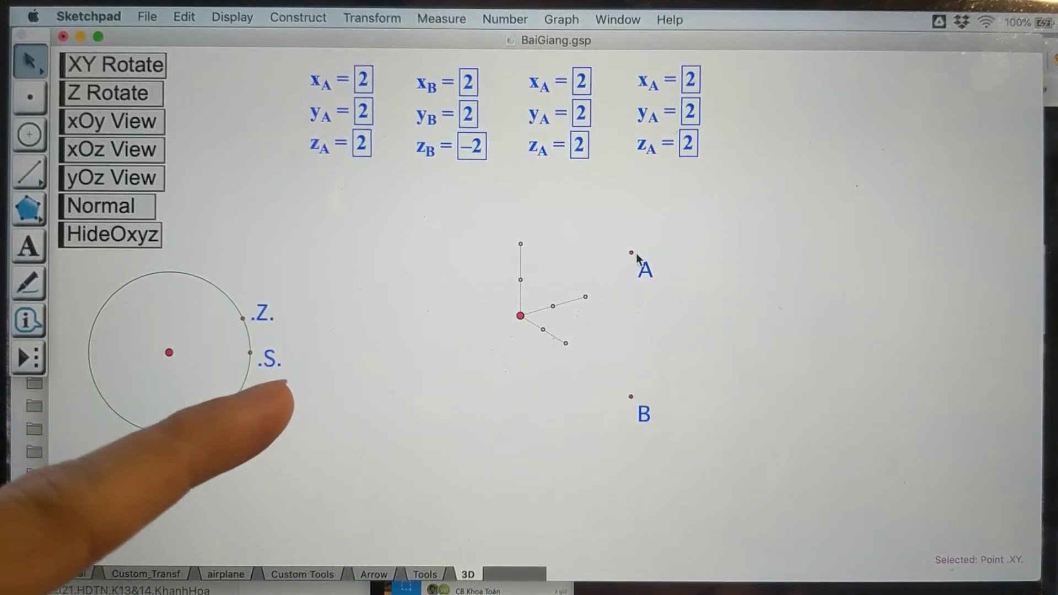
- Set the value of parameter x[A] in the first column to 0.5
double_click(365, 79)
type("0")
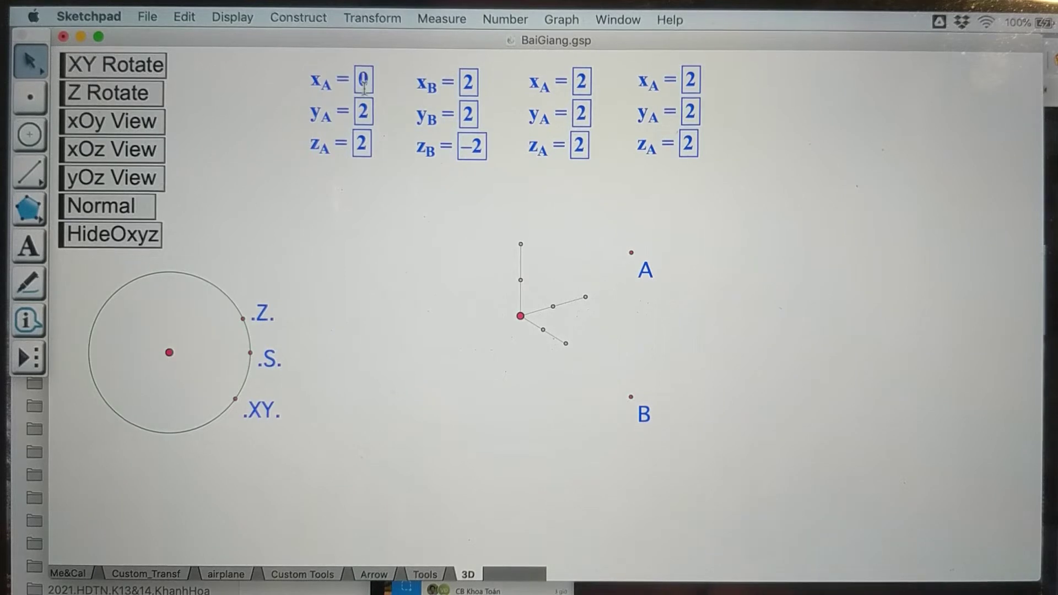
key("Return")
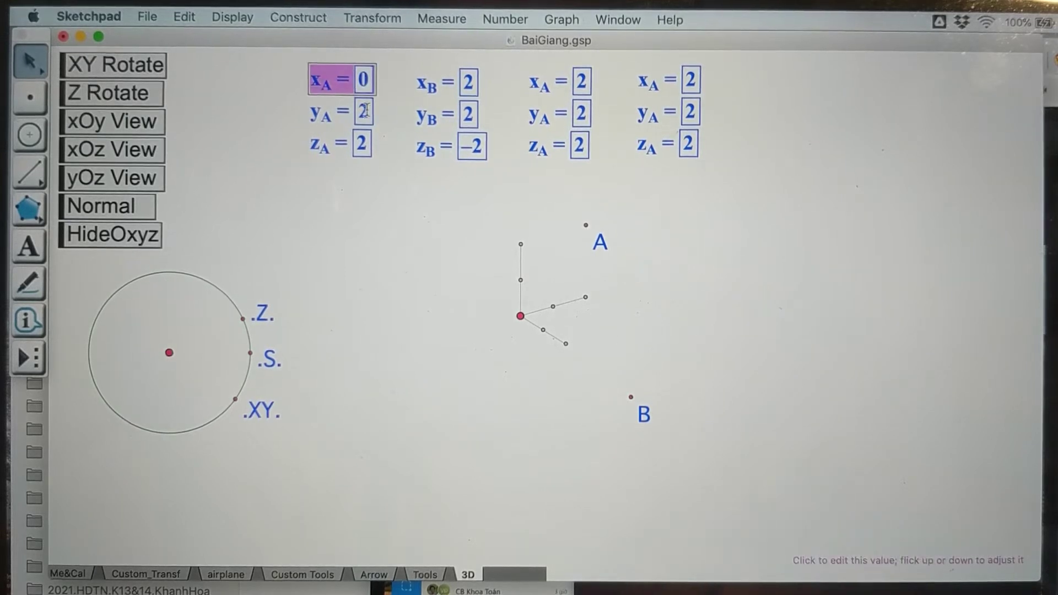
left_click(365, 79)
type(".5")
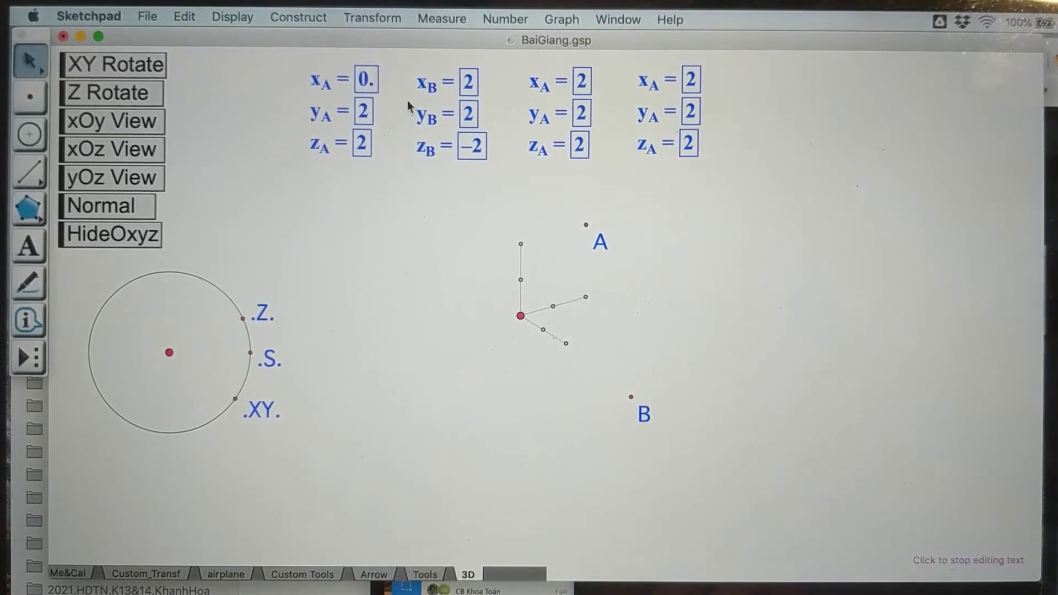
key("BackSpace")
key("BackSpace")
key("Return")
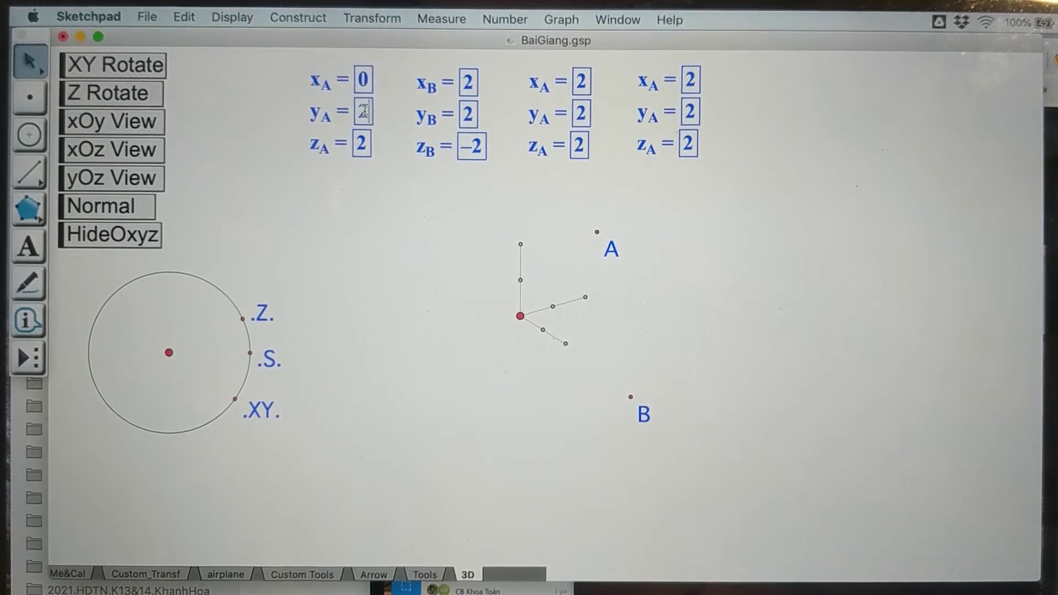
- Set the value of parameter y[A] in the first column to 0.5
left_click(364, 110)
key("BackSpace")
type("0.5")
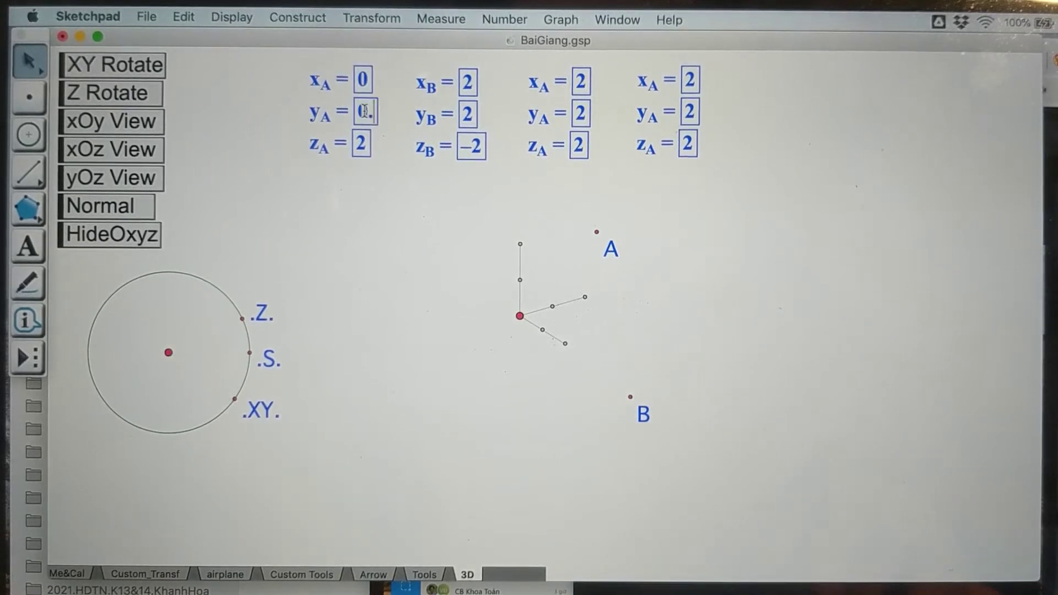
key("BackSpace")
key("BackSpace")
key("Return")
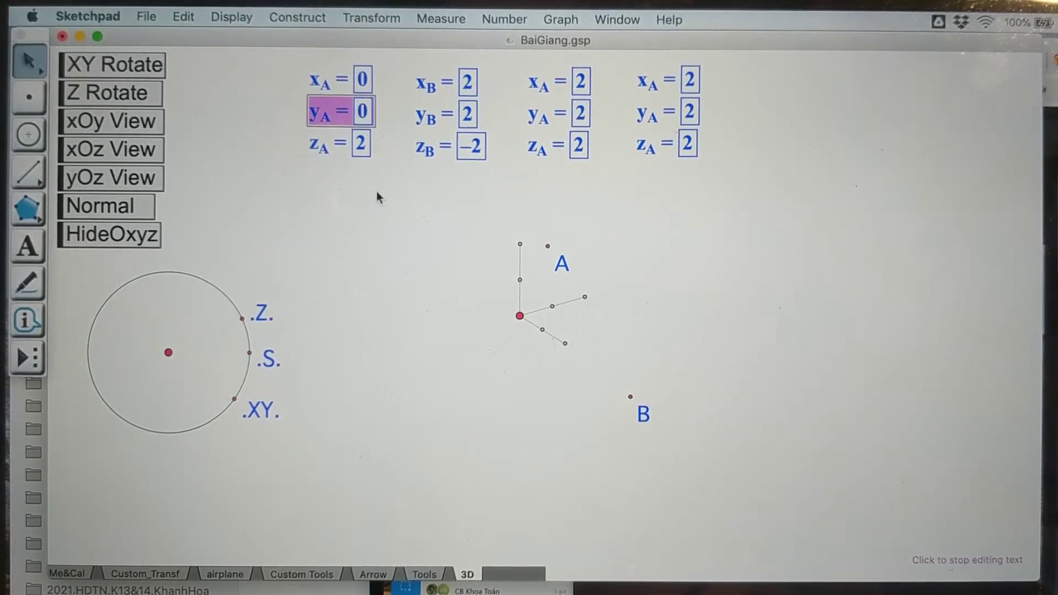
- Set parameter z[A] in the first column to 3 and move the origin of the 3D axes down and to the right
left_click(364, 144)
key("BackSpace")
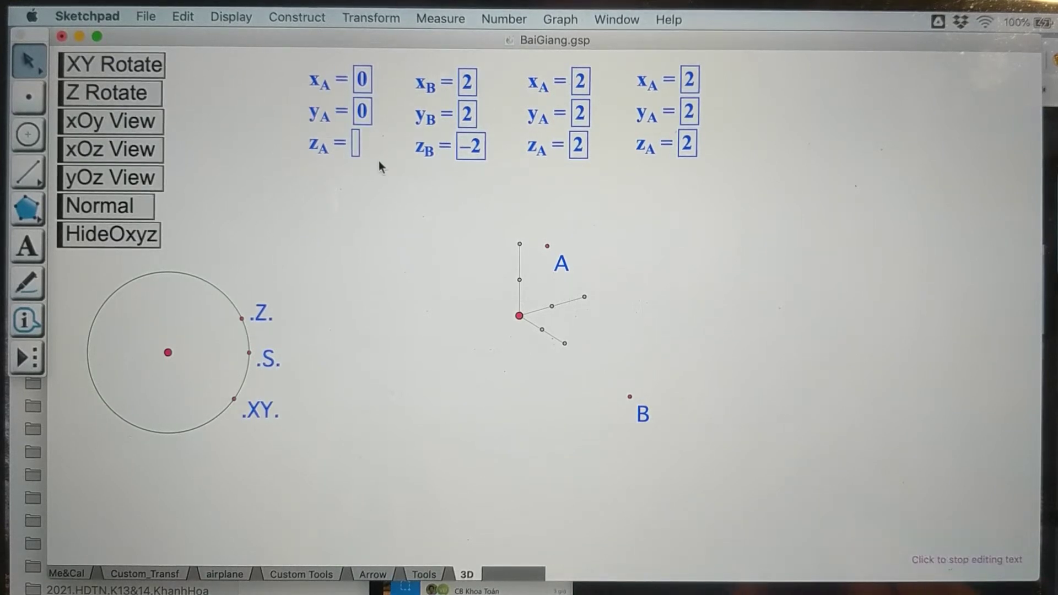
type("3")
key("Return")
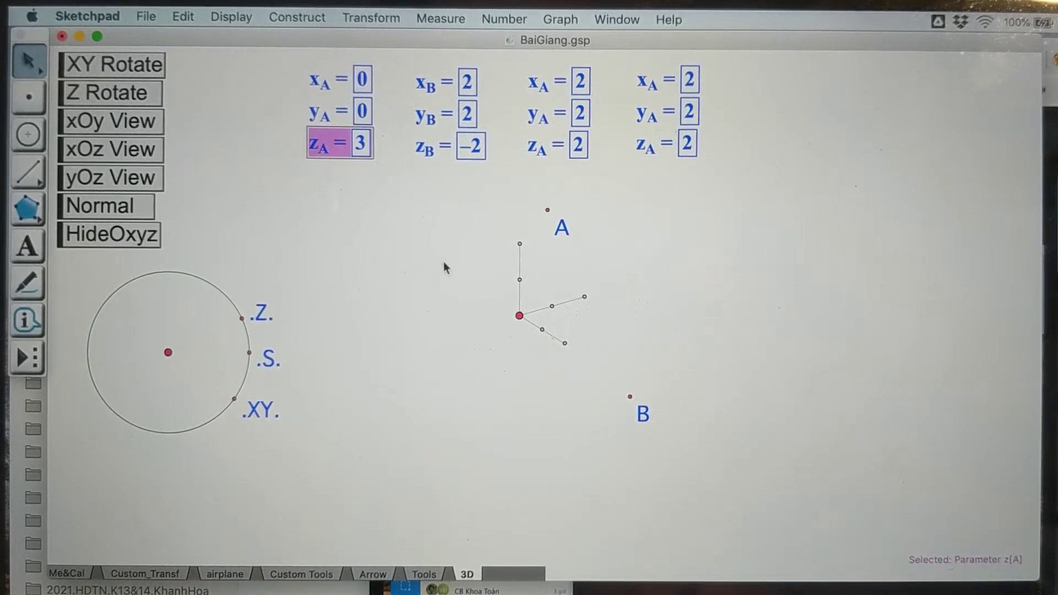
left_click_drag(523, 314, 594, 365)
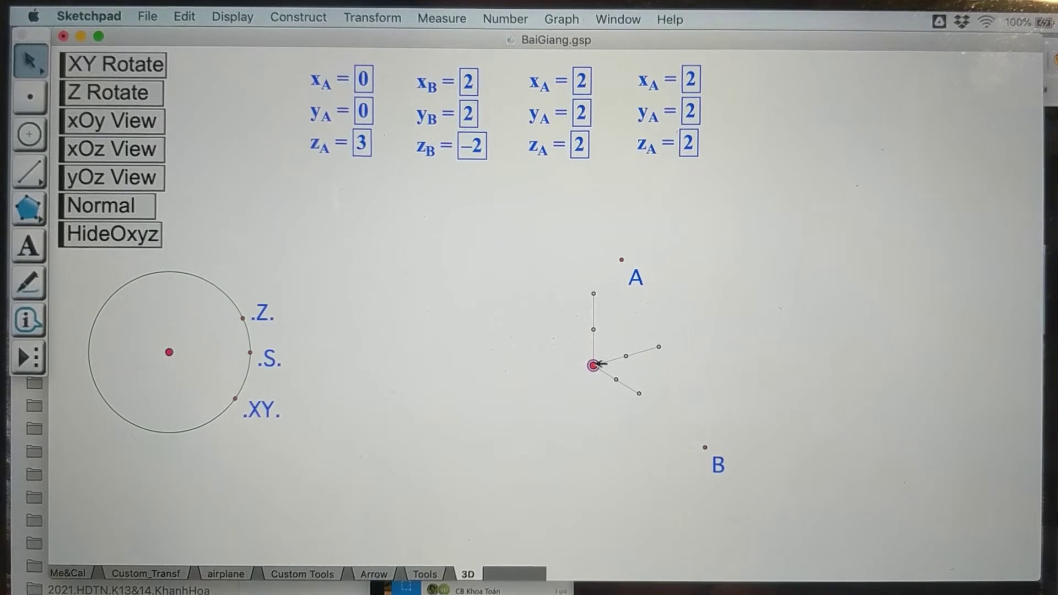
left_click(320, 79)
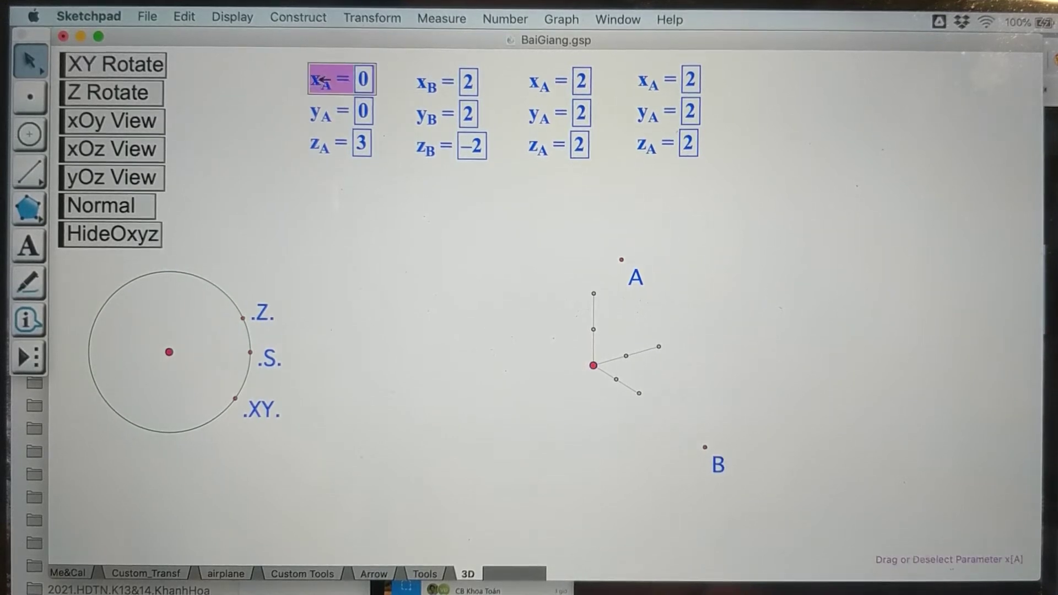
left_click(681, 154)
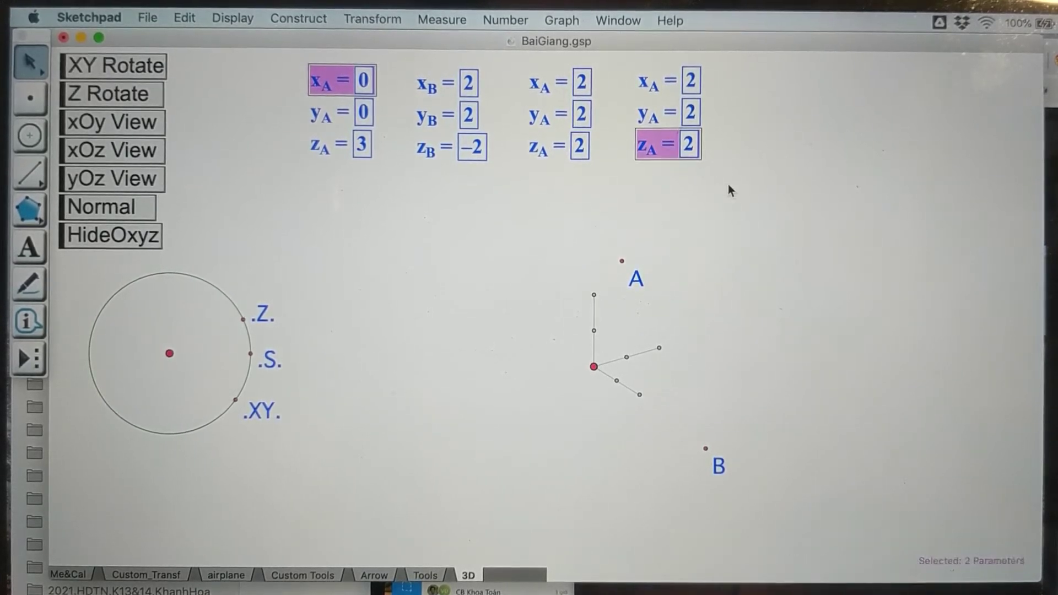
left_click_drag(733, 195, 307, 64)
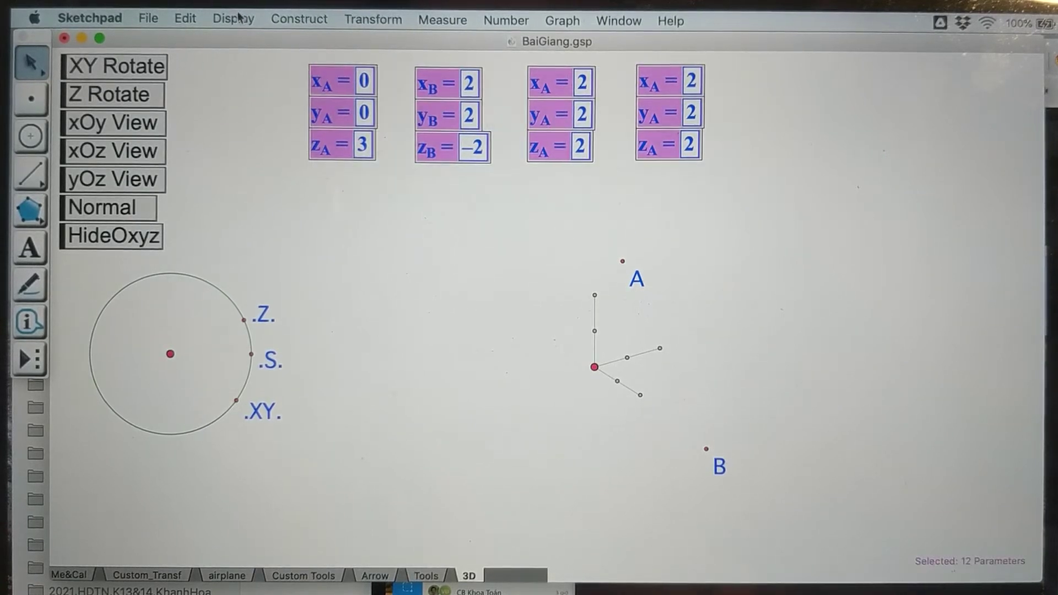
left_click(236, 20)
mouse_move(149, 15)
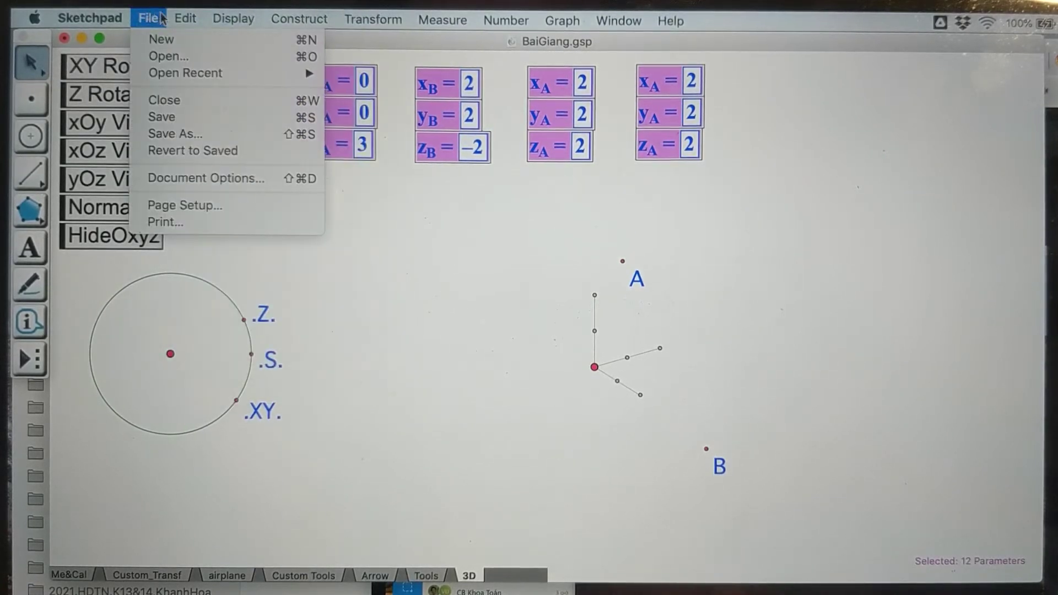
mouse_move(233, 19)
mouse_move(308, 73)
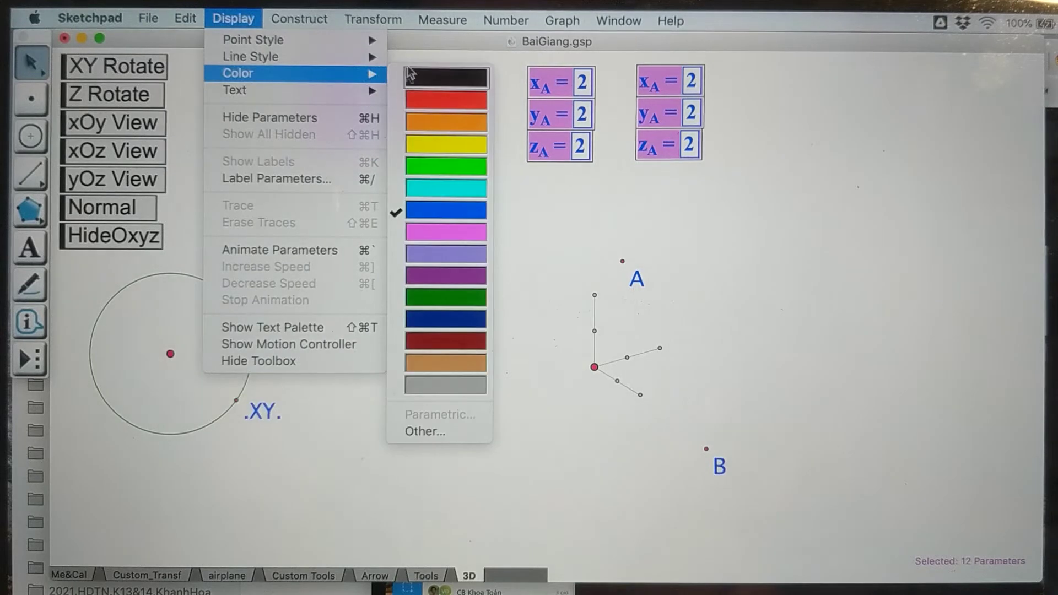
left_click(447, 43)
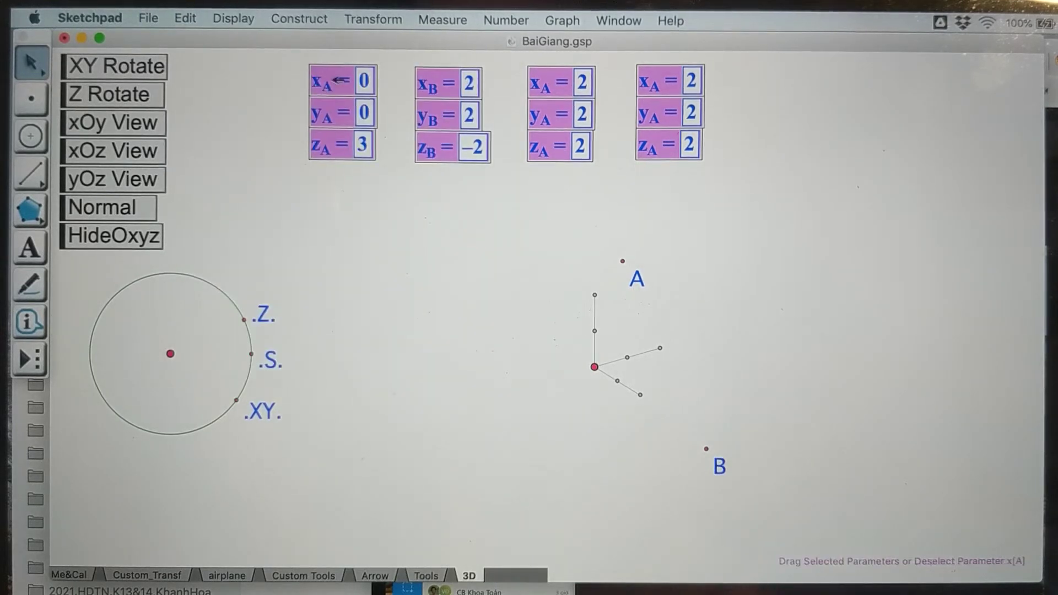
- Set the display precision of parameter x[A] in the first column to tenths
right_click(336, 81)
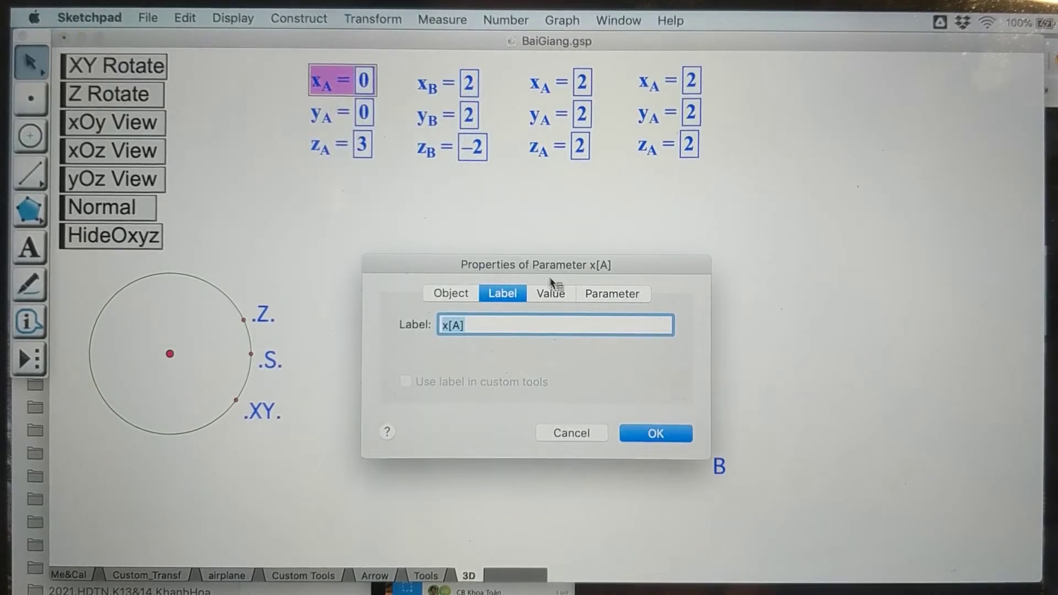
left_click(606, 295)
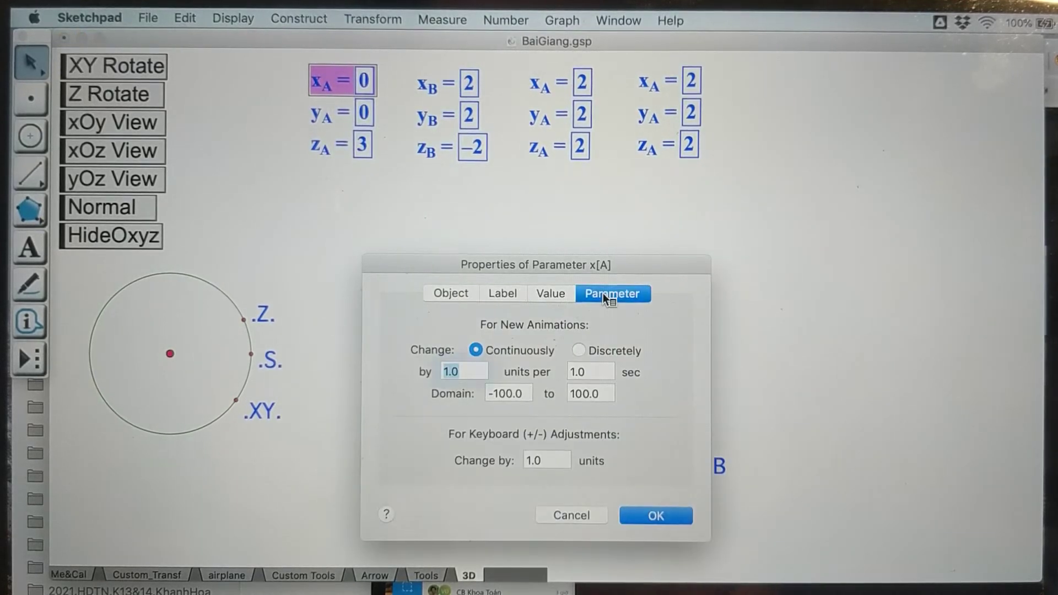
left_click(552, 294)
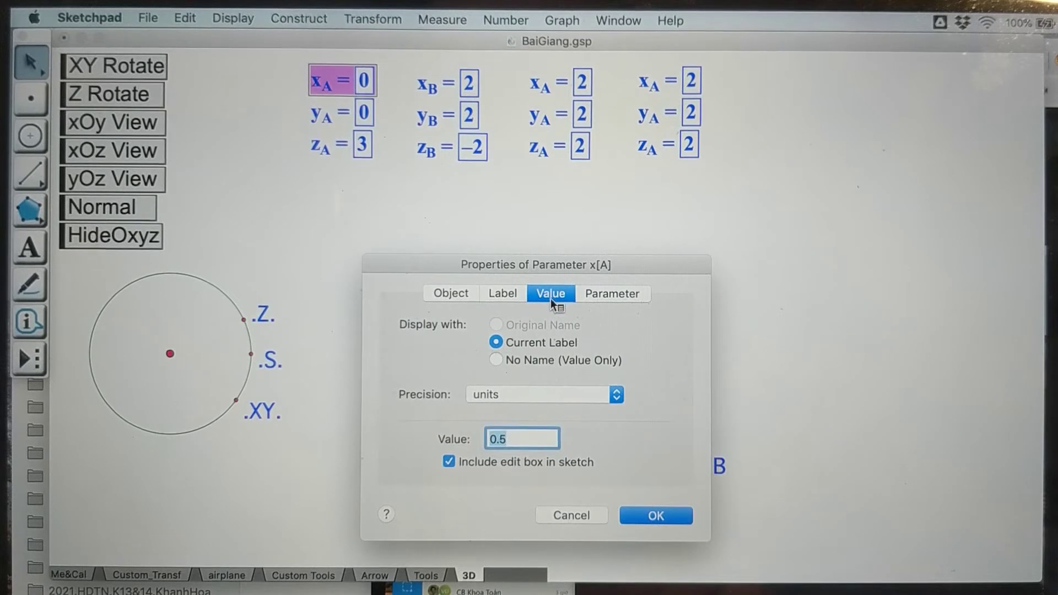
left_click(582, 403)
left_click(584, 407)
left_click(656, 515)
- Set the display precision of parameter y[A] in the first column to tenths
left_click(336, 117)
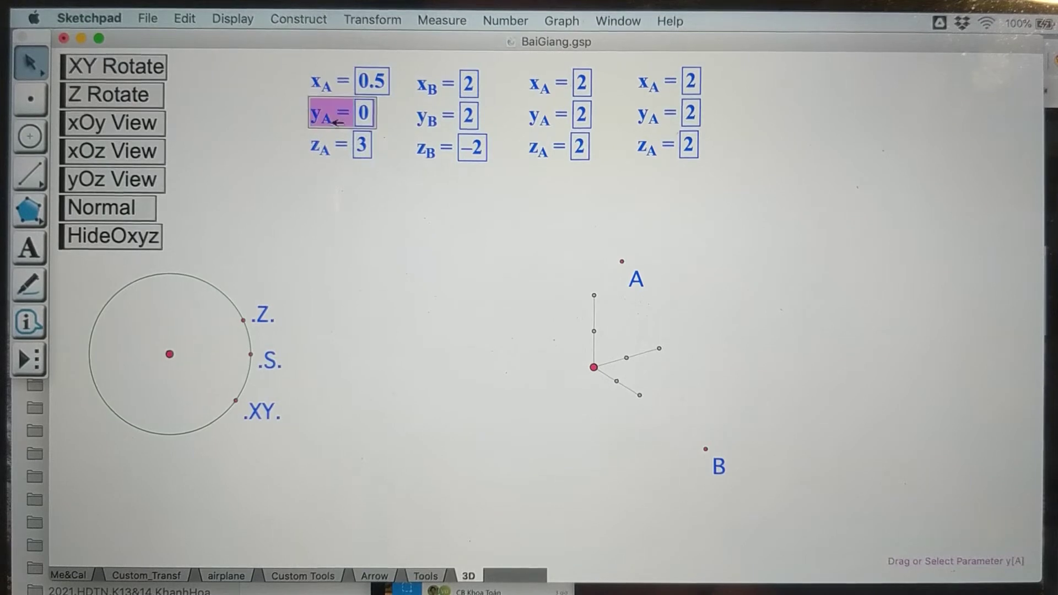
right_click(333, 122)
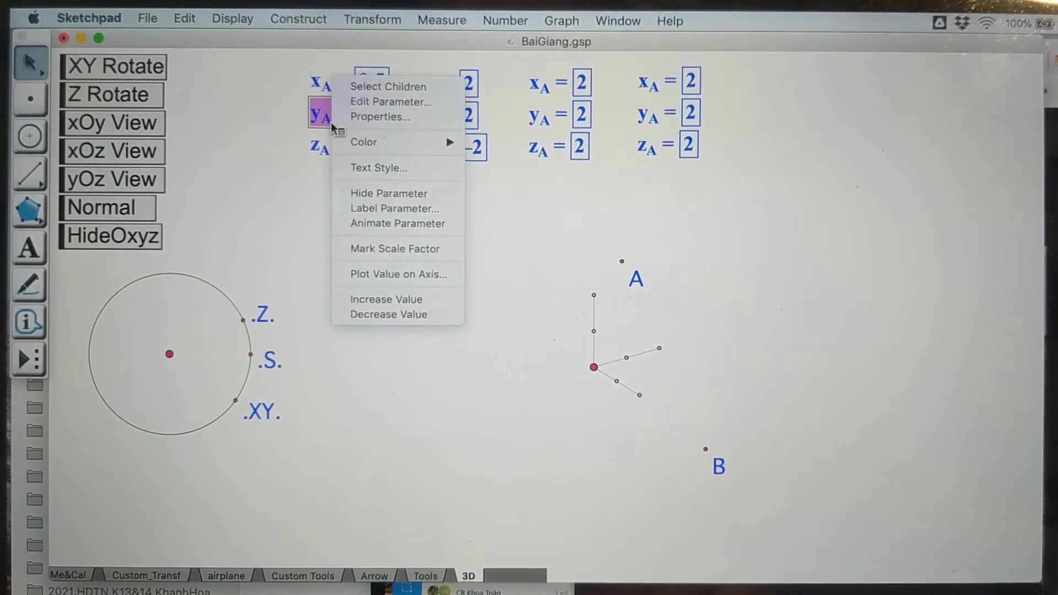
left_click(380, 116)
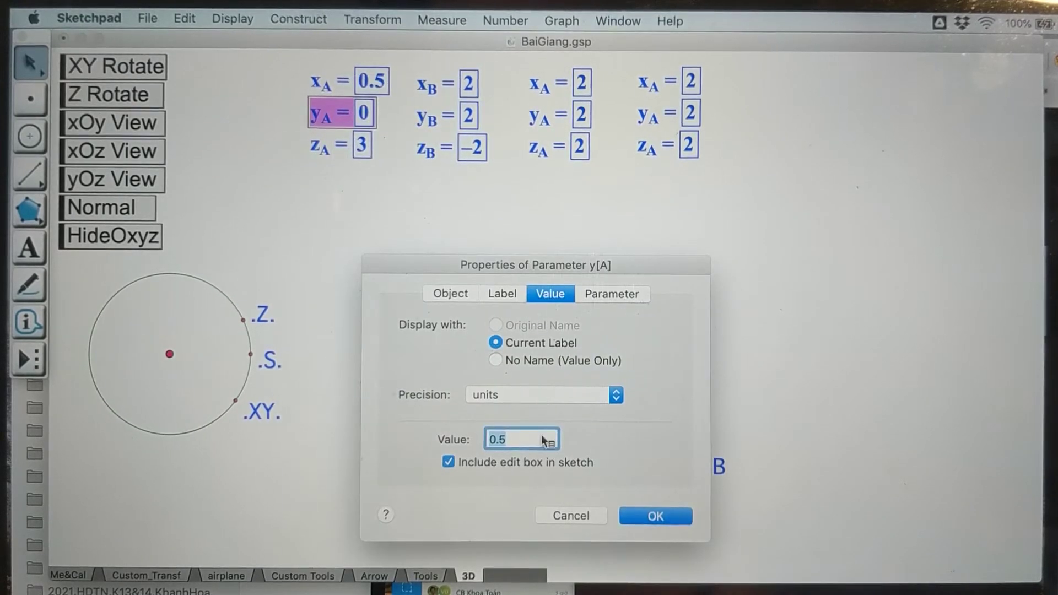
left_click(606, 395)
left_click(574, 416)
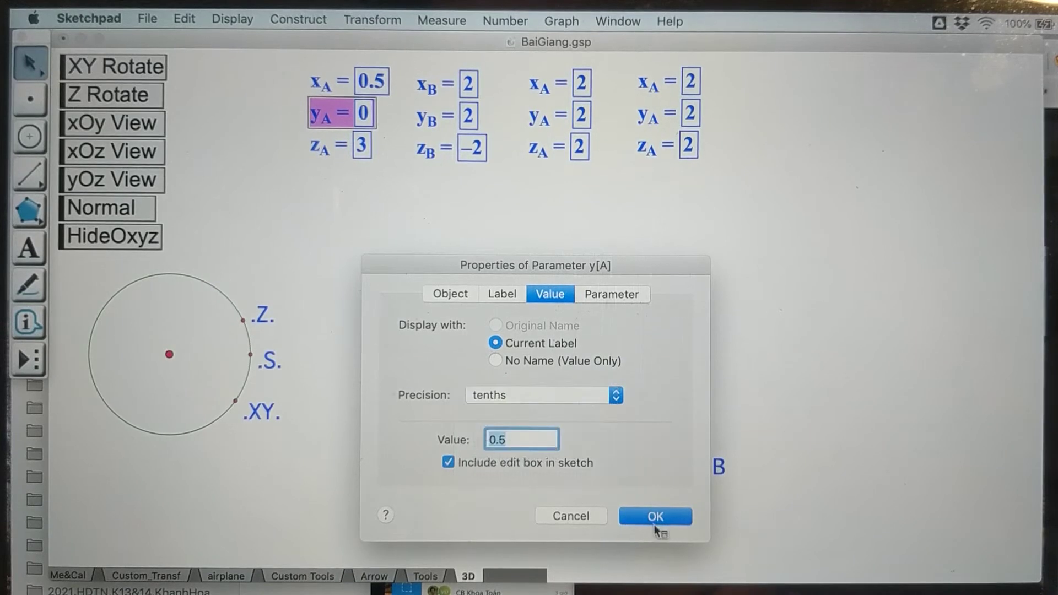
left_click(656, 517)
- Set the display precision of parameter z[A] in the first column to tenths
left_click(339, 144)
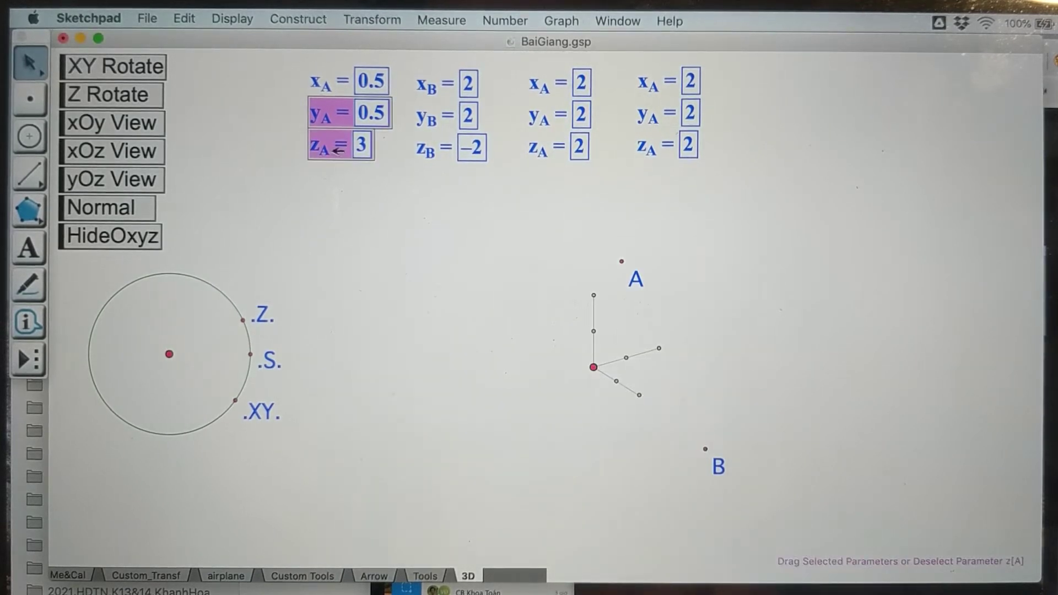
right_click(336, 144)
left_click(402, 150)
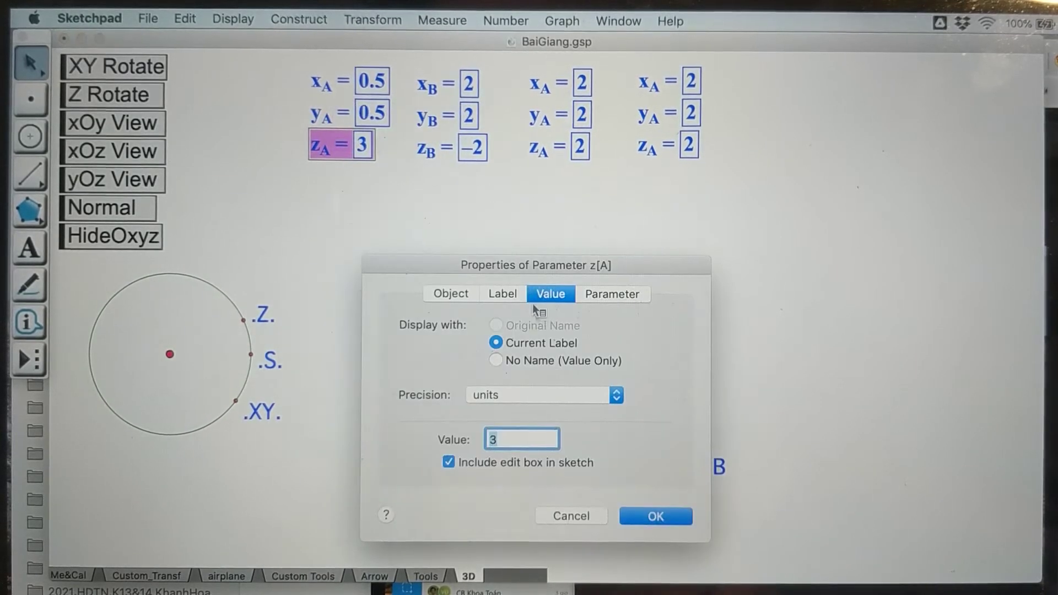
left_click(587, 395)
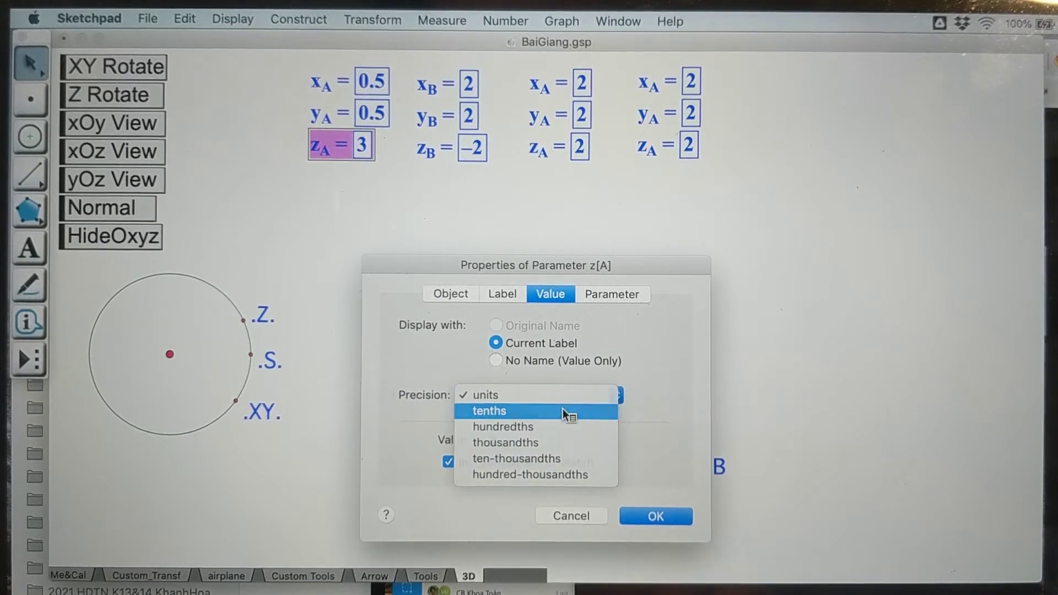
left_click(568, 411)
left_click(650, 518)
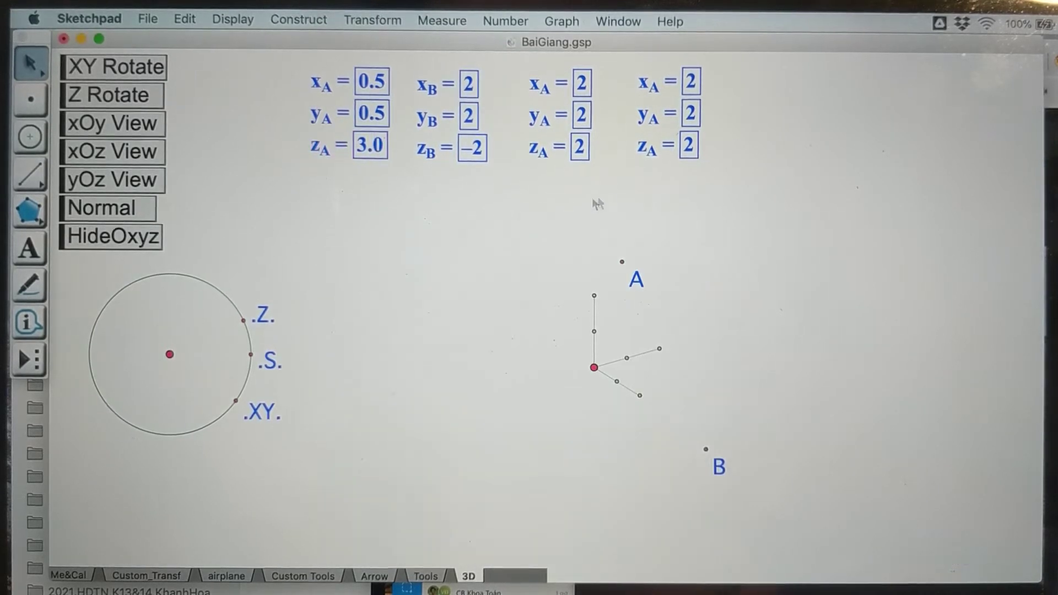
- Set the display precision of parameter x[B] to tenths
left_click(438, 87)
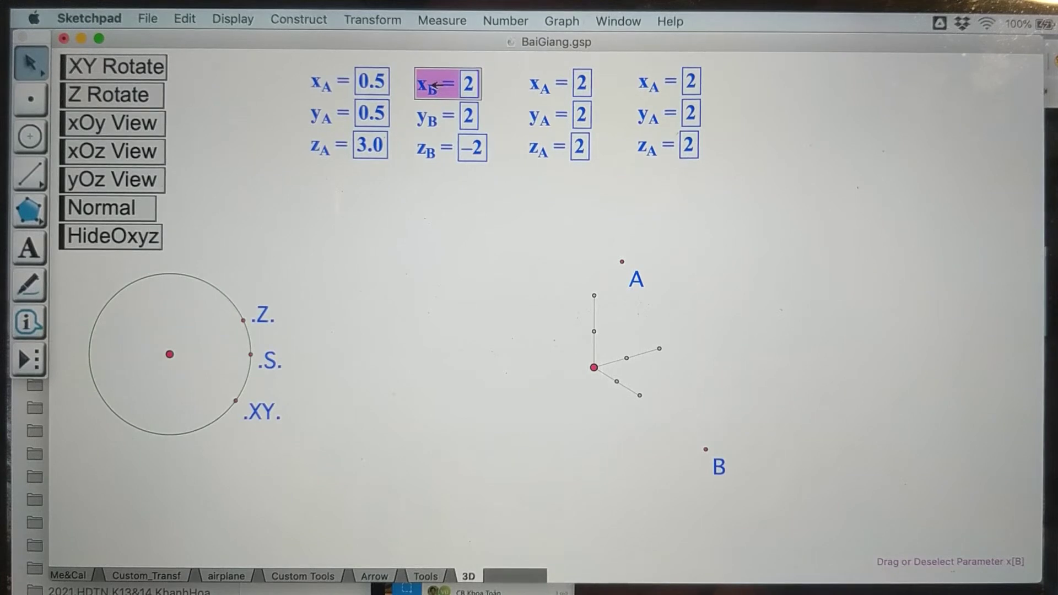
left_click(448, 93, "ctrl")
left_click(499, 79)
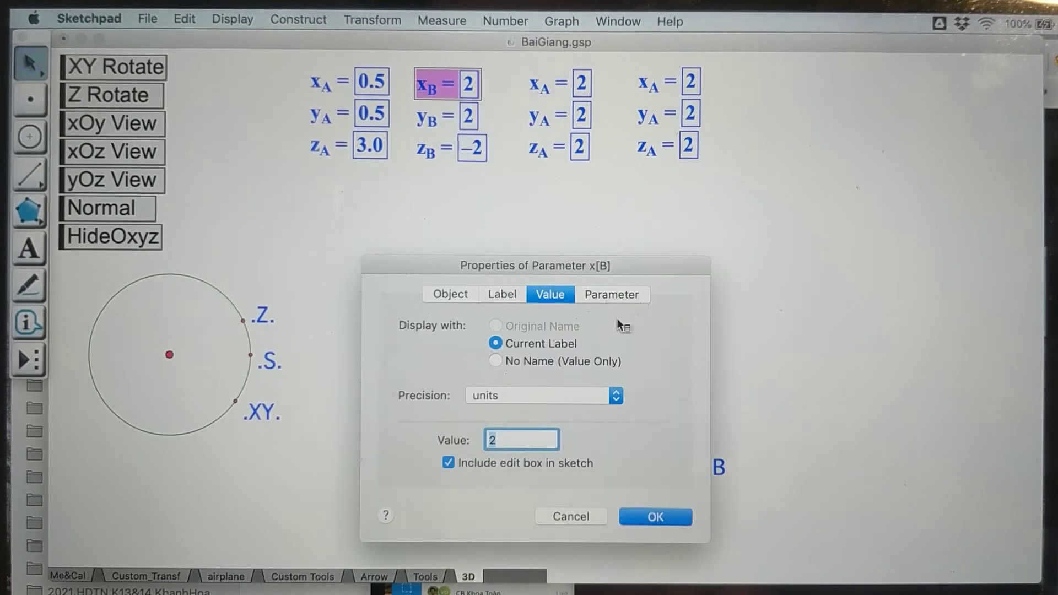
left_click(597, 390)
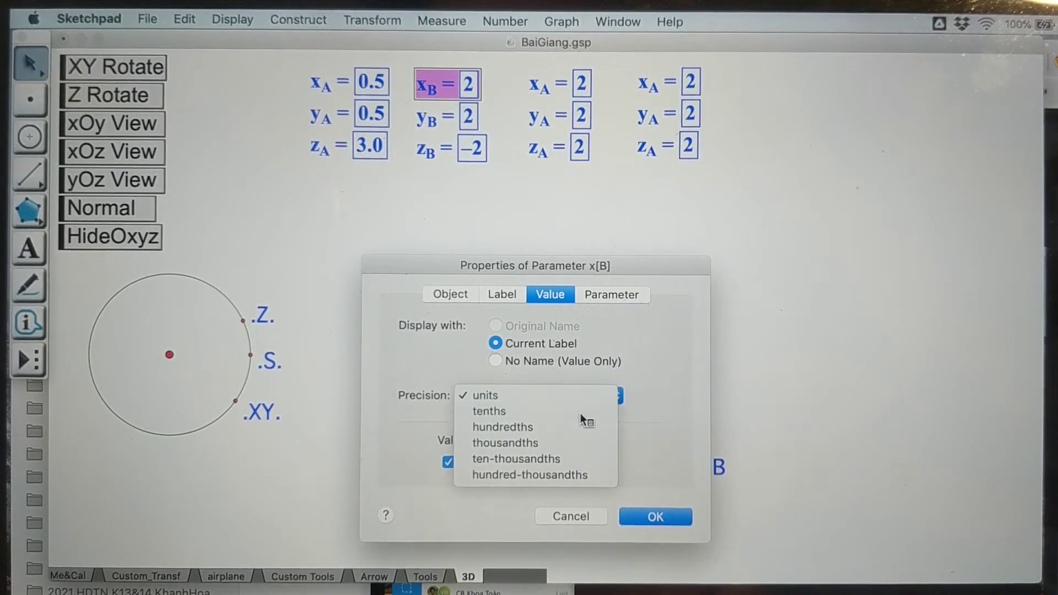
left_click(584, 409)
left_click(656, 519)
- Set the display precision of parameter y[B] to tenths
left_click(441, 116)
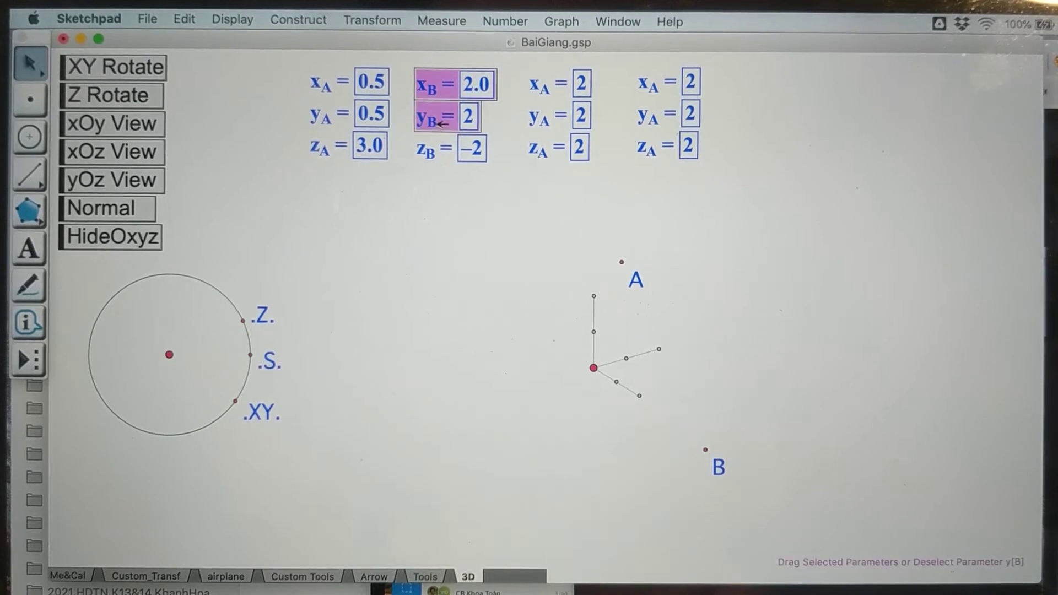
left_click(441, 116, "ctrl")
left_click(507, 119)
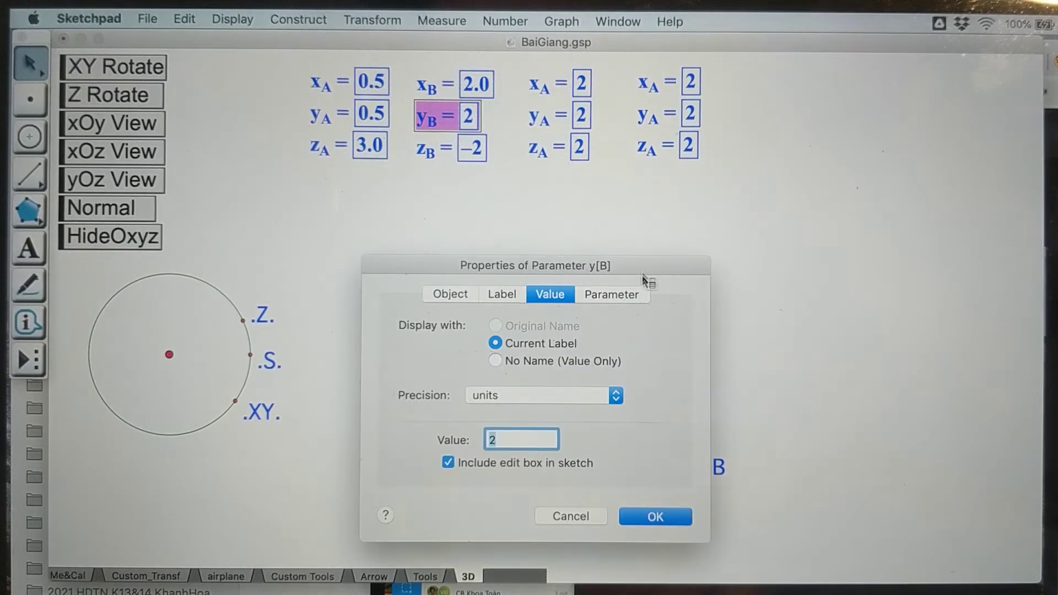
left_click(597, 394)
left_click(576, 412)
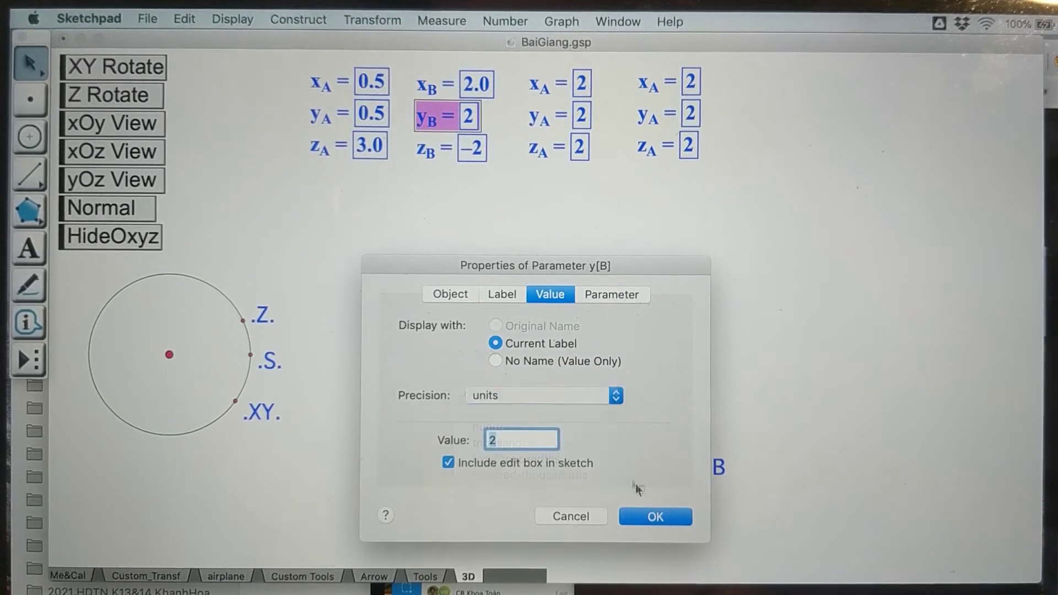
left_click(662, 517)
- Set the display precision of parameter z[B] to tenths
left_click(439, 148)
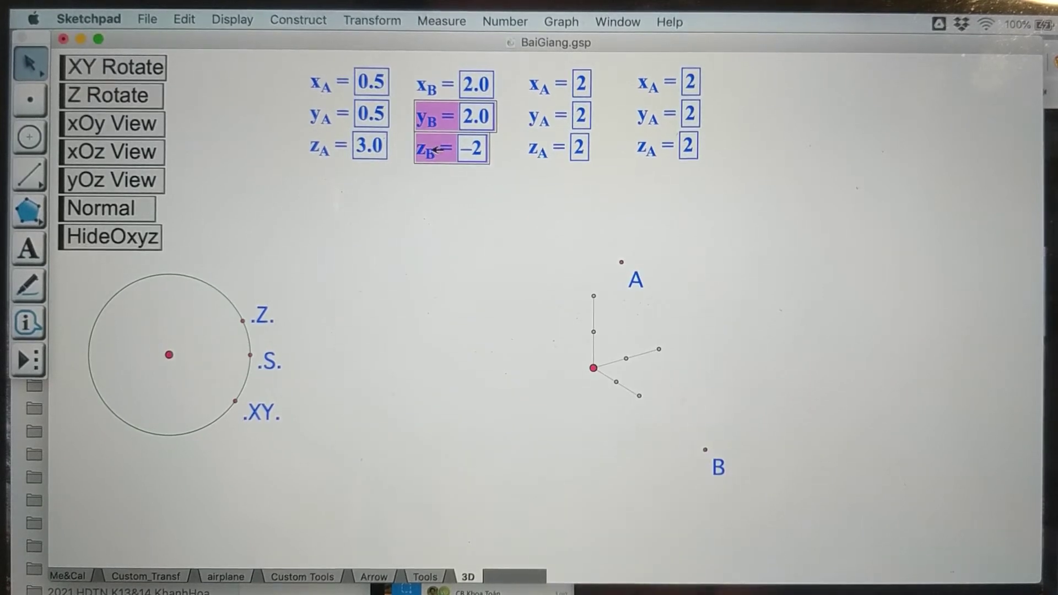
left_click(439, 149, "ctrl")
left_click(499, 145)
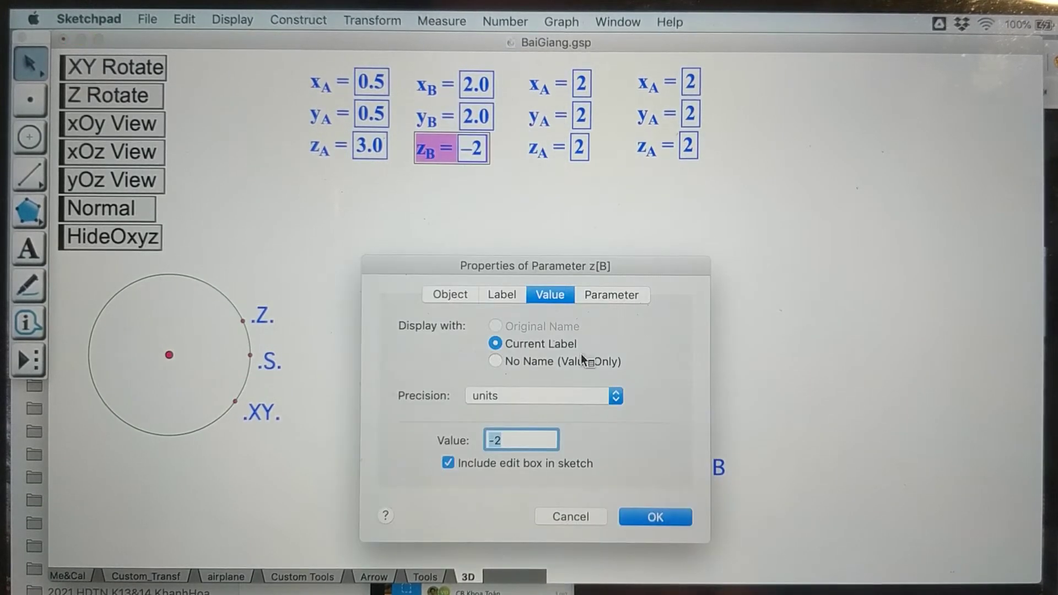
left_click(591, 396)
left_click(568, 411)
left_click(656, 517)
- Delete the two spare columns of x[A], y[A] and z[A] parameters to the right of the B parameters
left_click(725, 206)
left_click_drag(758, 208, 562, 82)
key("Delete")
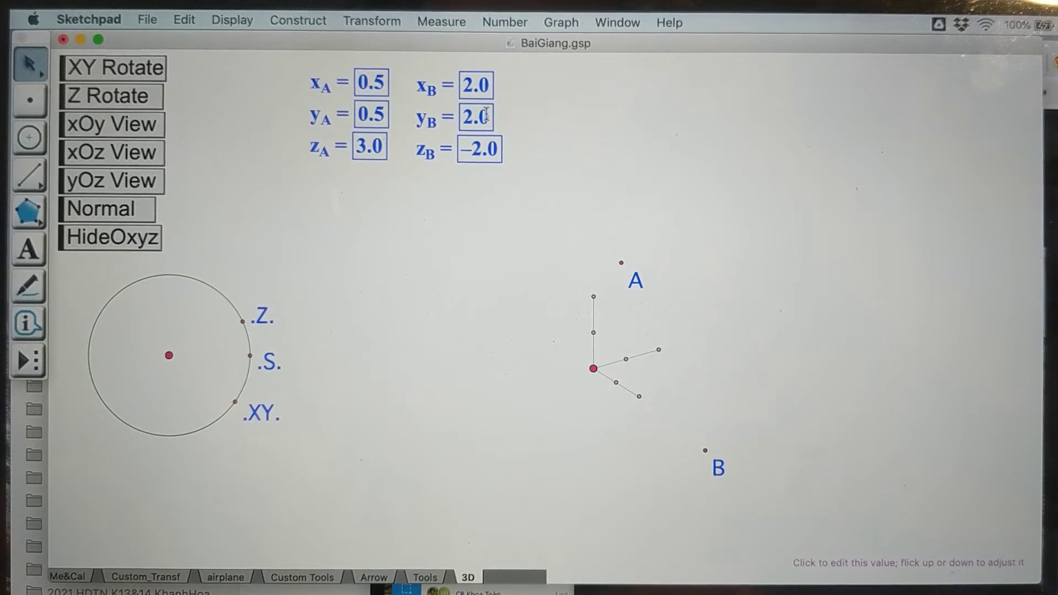
- Set the values of parameters x[B] and y[B] to -2.0
left_click(466, 86)
type("-")
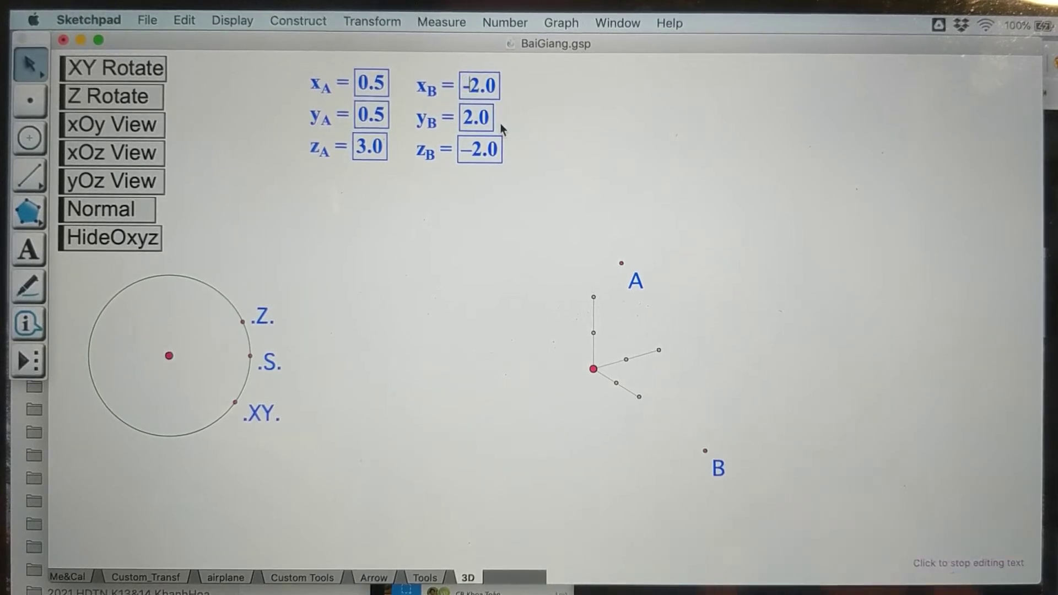
key("Return")
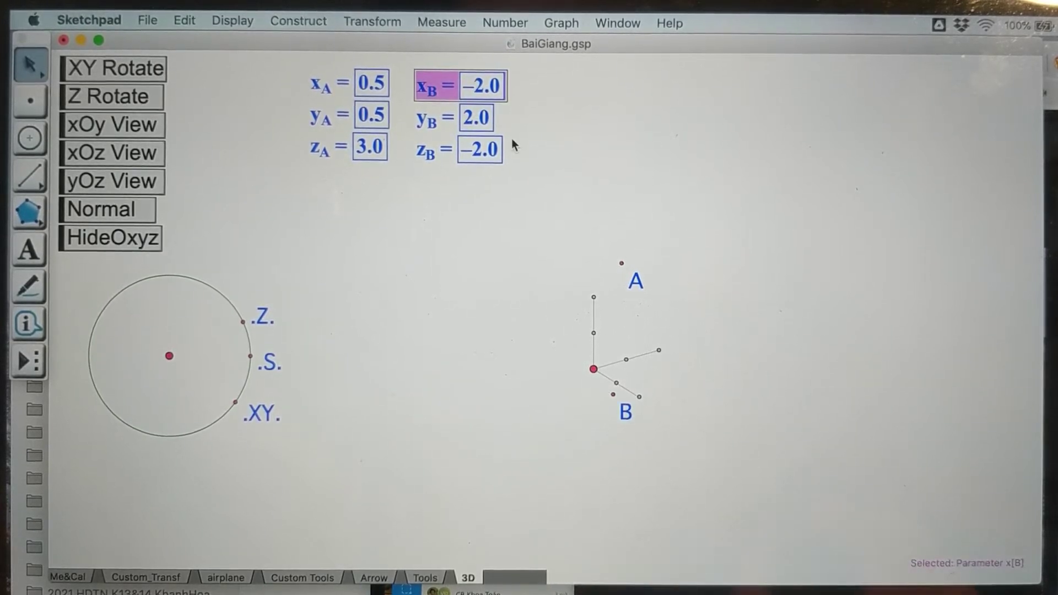
left_click(467, 116)
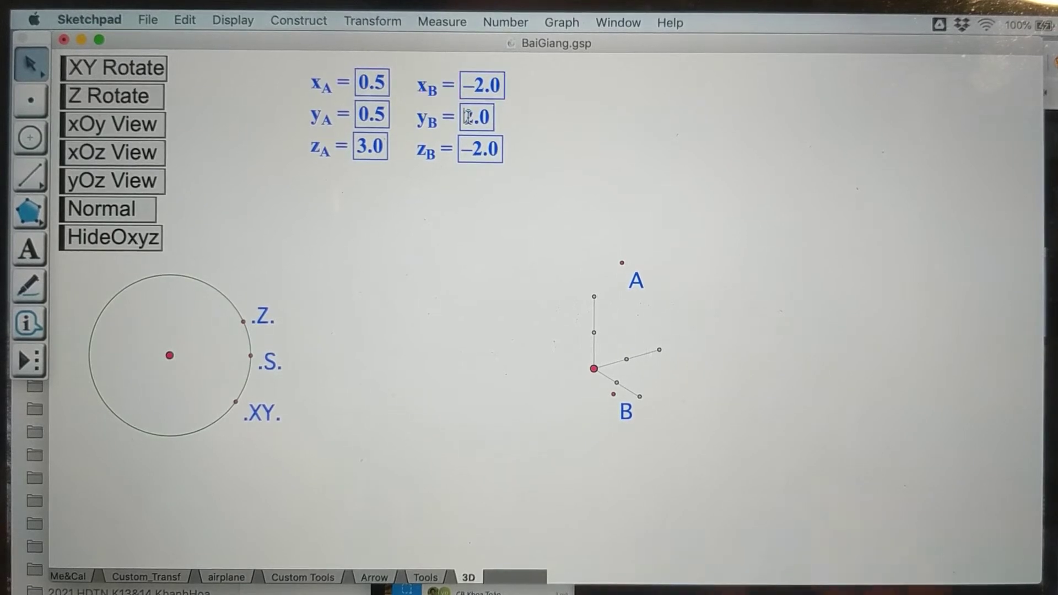
type("-")
key("Return")
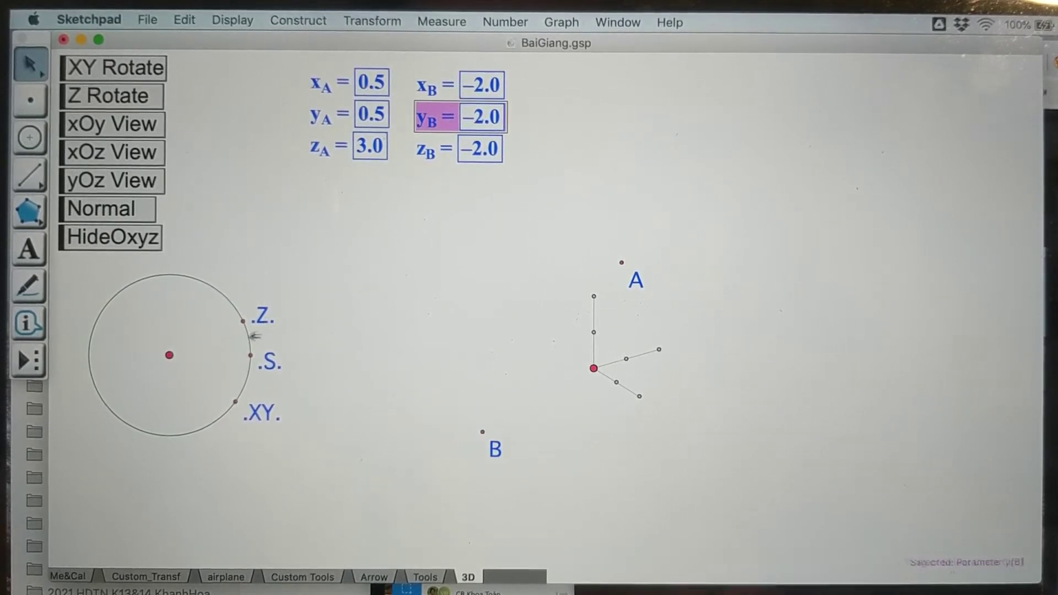
- Move point XY slightly along the control circle to rotate the coordinate axes
left_click(250, 241)
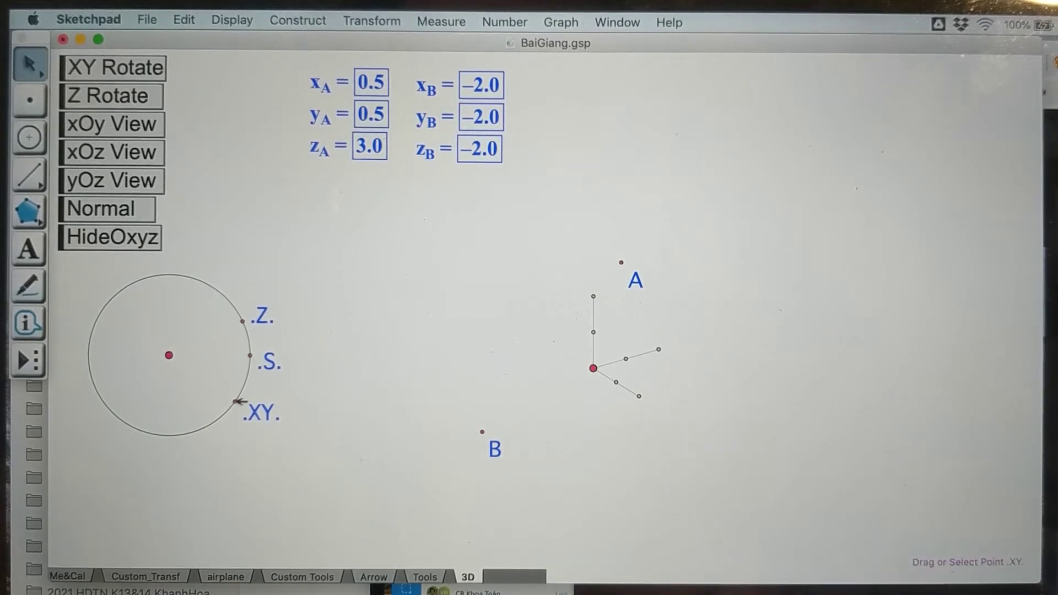
mouse_move(236, 401)
left_mouse_down()
mouse_move(190, 436)
mouse_move(246, 371)
mouse_move(233, 401)
left_mouse_up()
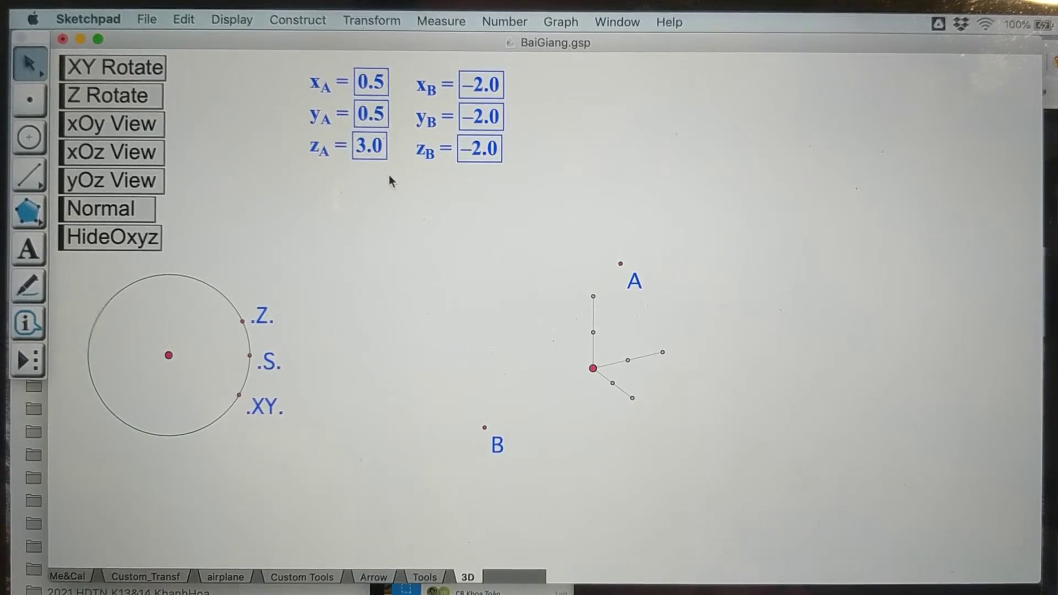
- Duplicate all six A and B coordinate parameters and place the copies in two columns to the right of the originals
left_click_drag(527, 188, 306, 67)
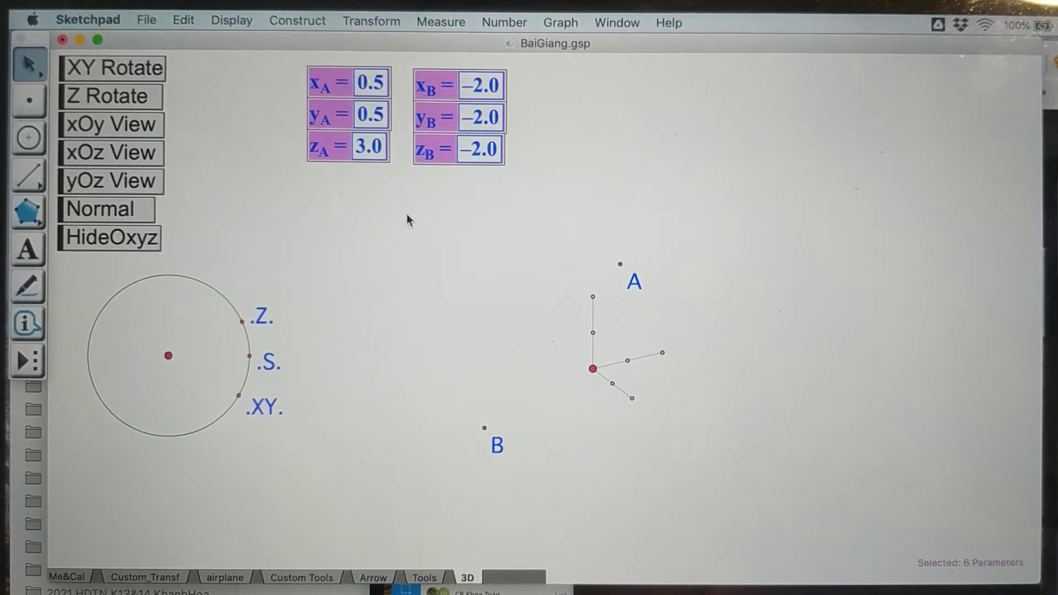
key("super+c")
key("super+v")
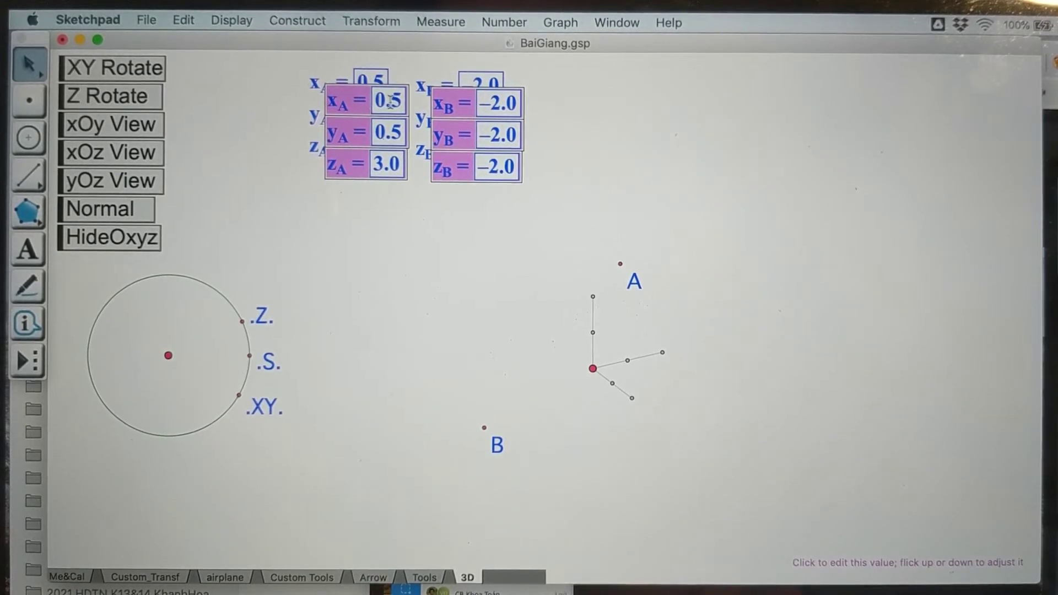
left_click_drag(373, 100, 543, 87)
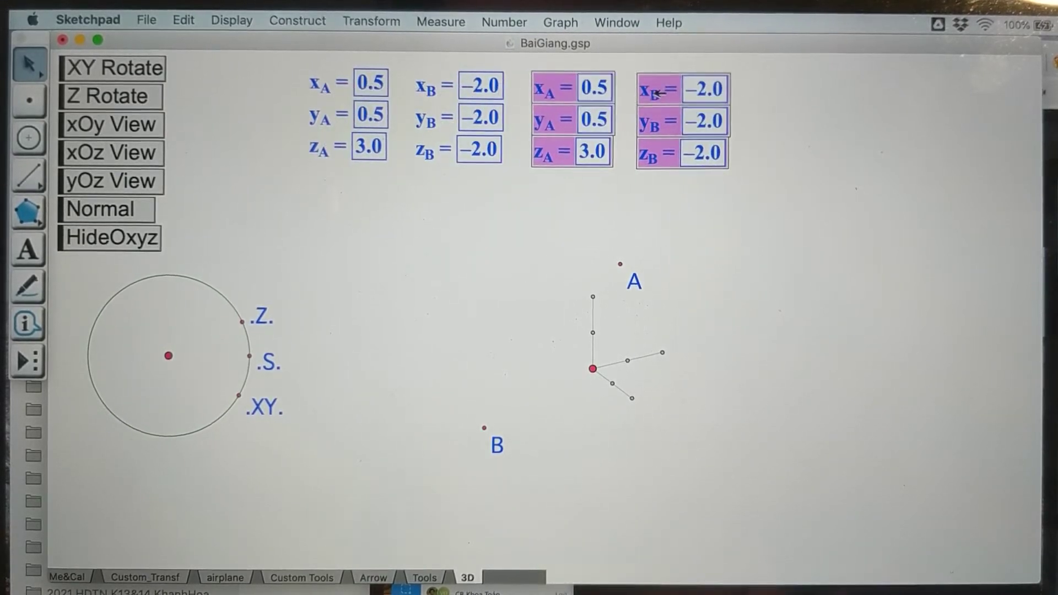
left_click(456, 254)
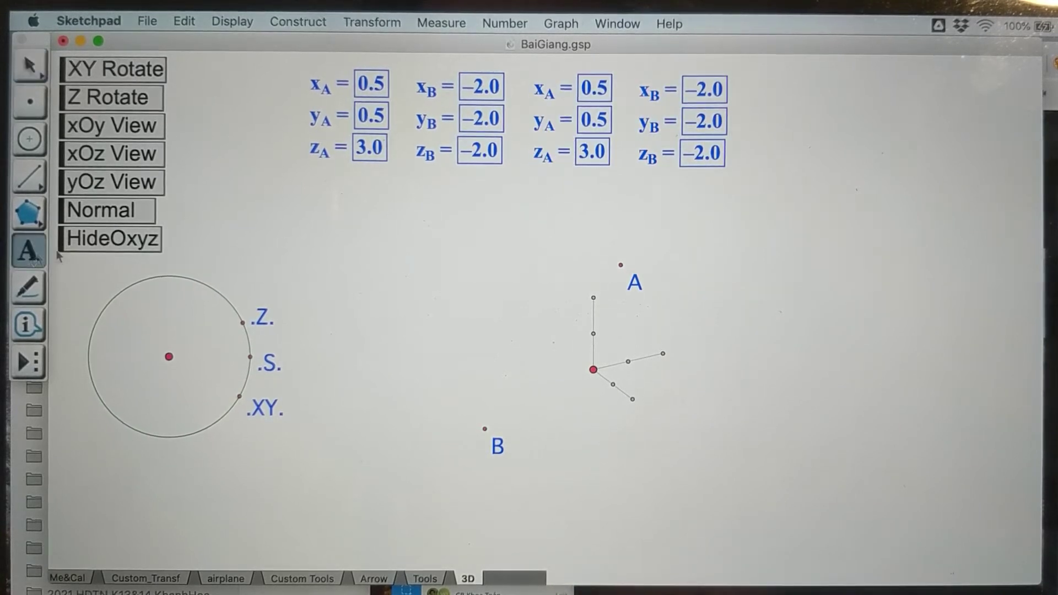
- Relabel the copied parameter x[A] in the third column as x[C]
double_click(545, 88)
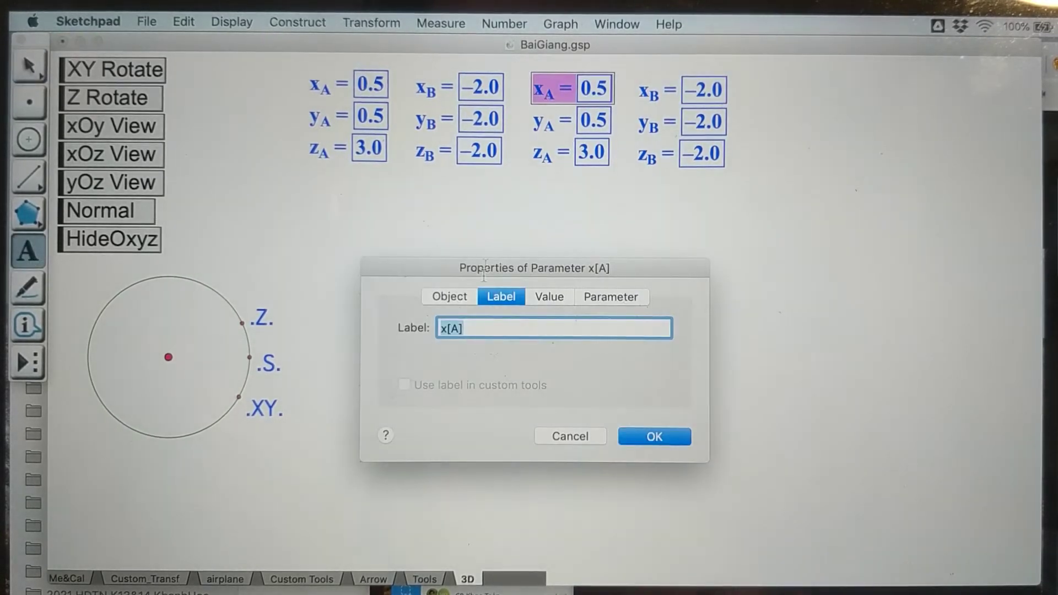
left_click(461, 328)
key("BackSpace")
type("C")
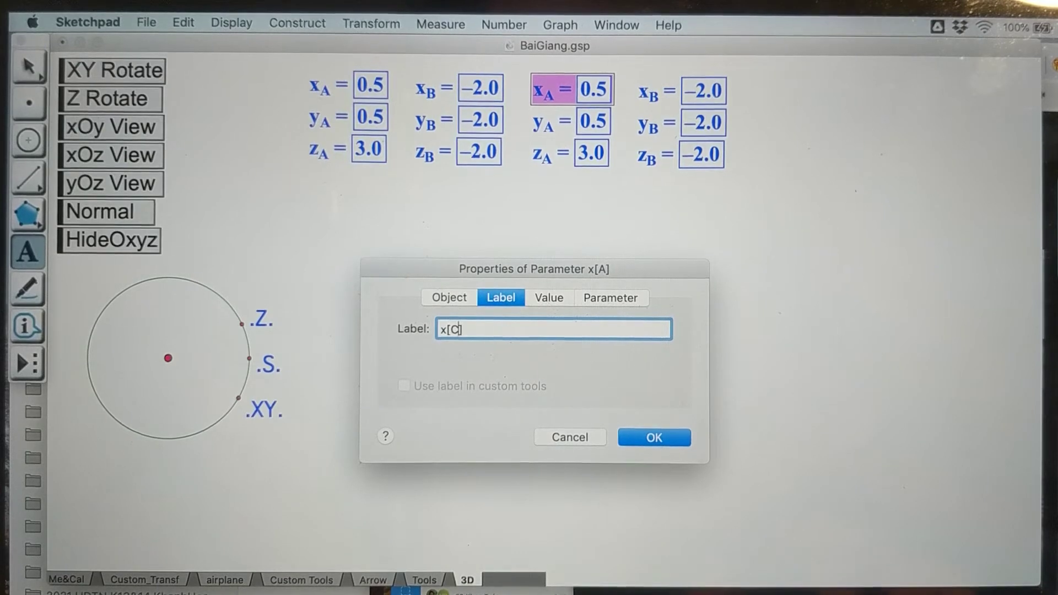
key("Return")
- Relabel the copied parameters y[A] and z[A] in the third column as y[C] and z[C]
double_click(557, 120)
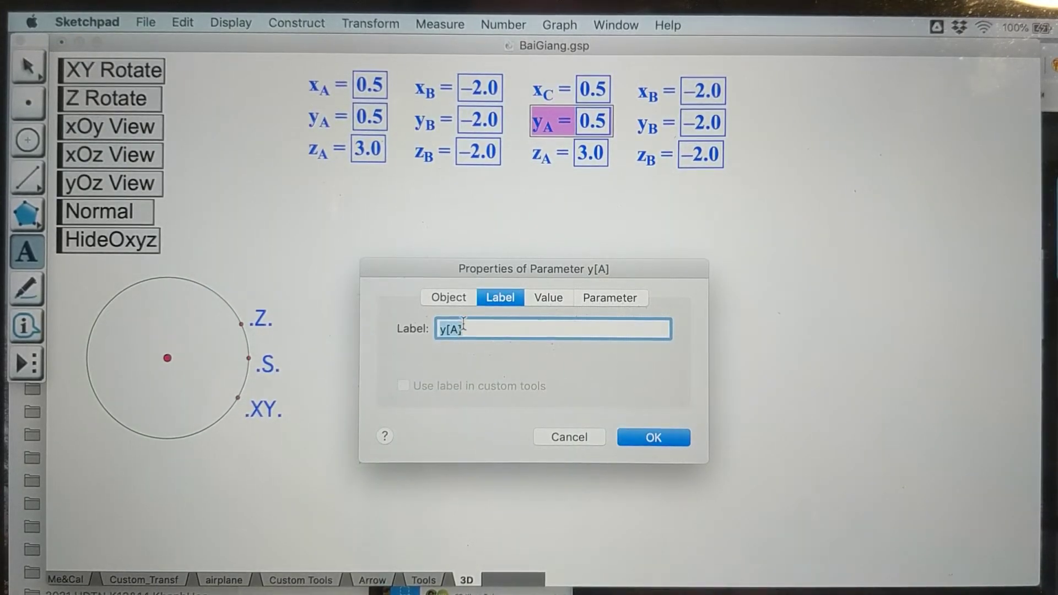
left_click(457, 327)
type("C")
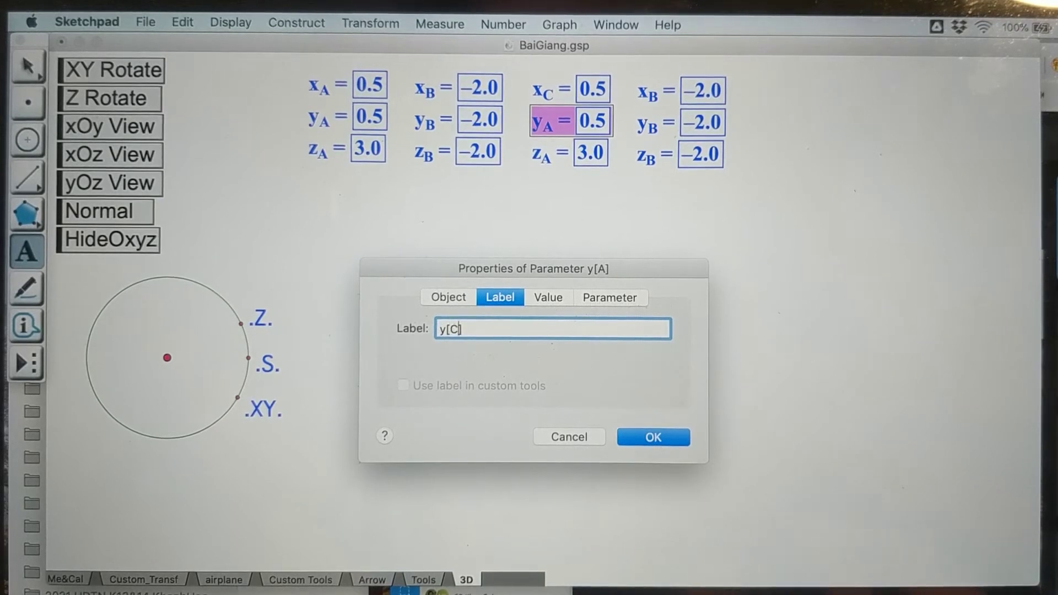
key("Return")
double_click(563, 154)
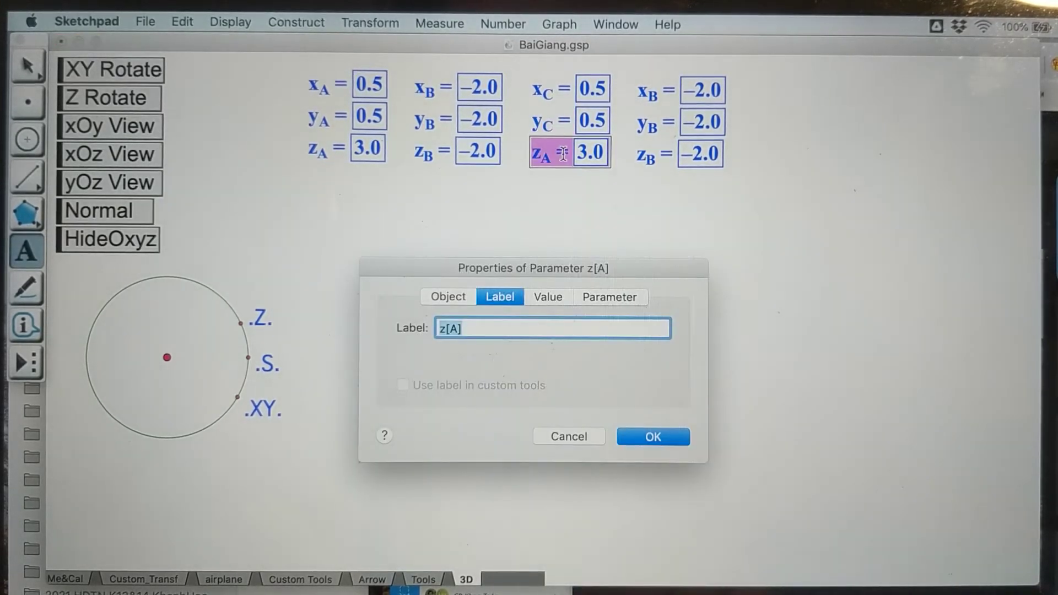
left_click(459, 328)
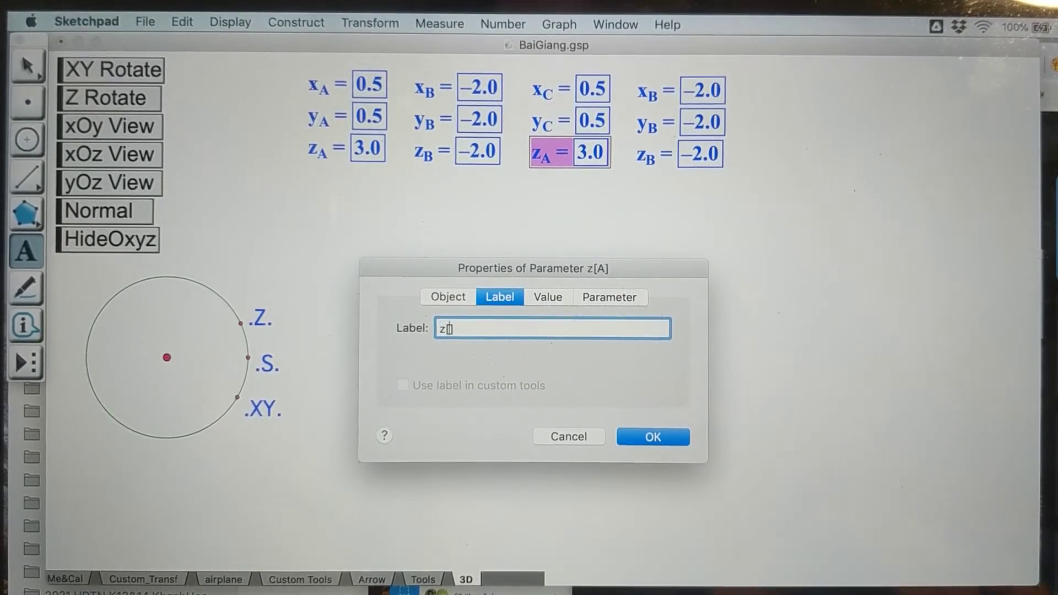
type("C")
key("Return")
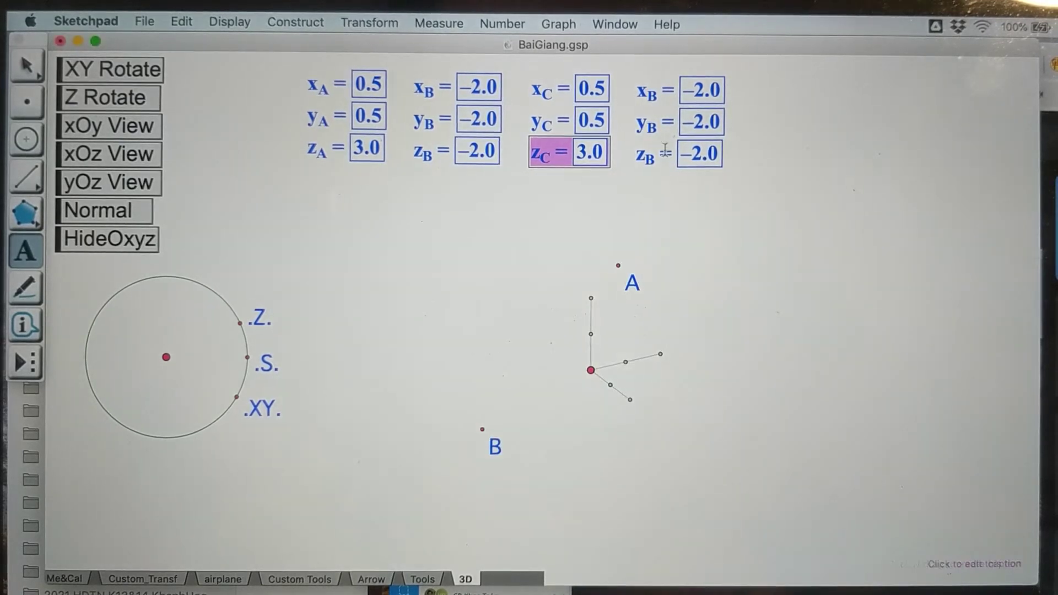
- Relabel the copied parameter x[B] in the fourth column as x[D]
double_click(655, 89)
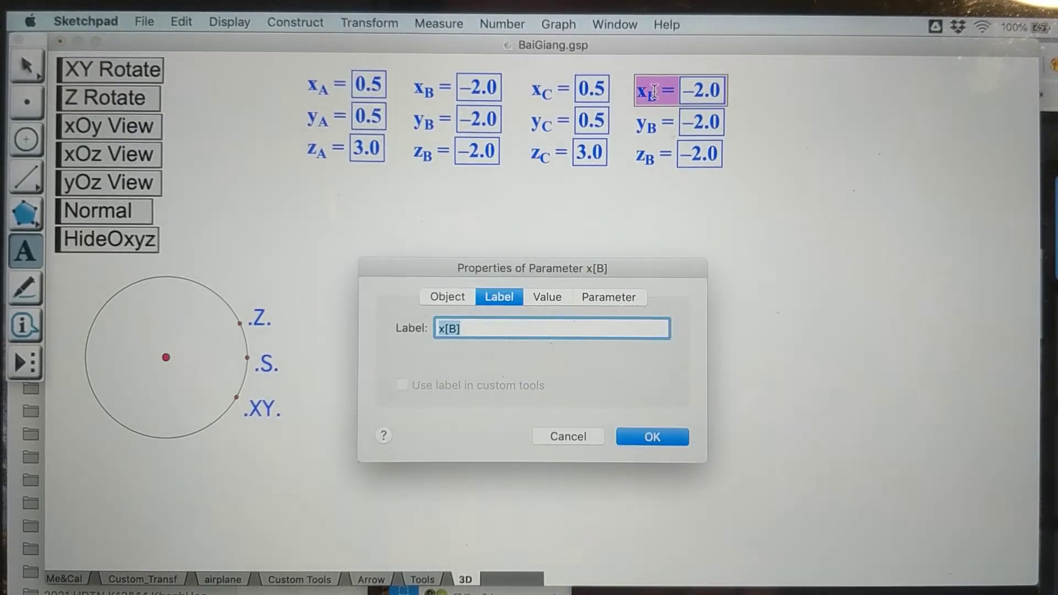
left_click(457, 328)
key("BackSpace")
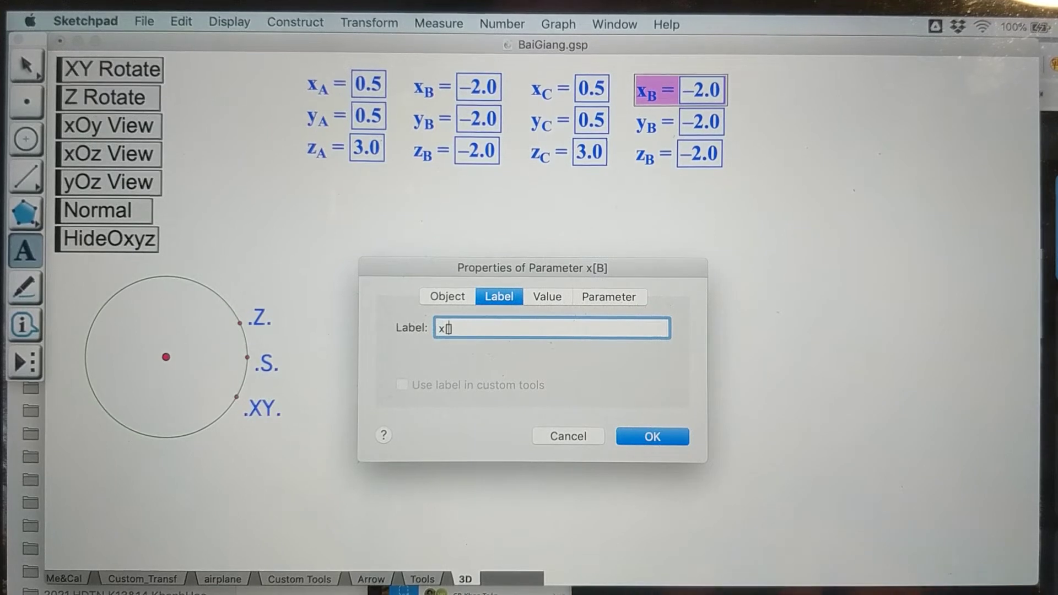
key("Return")
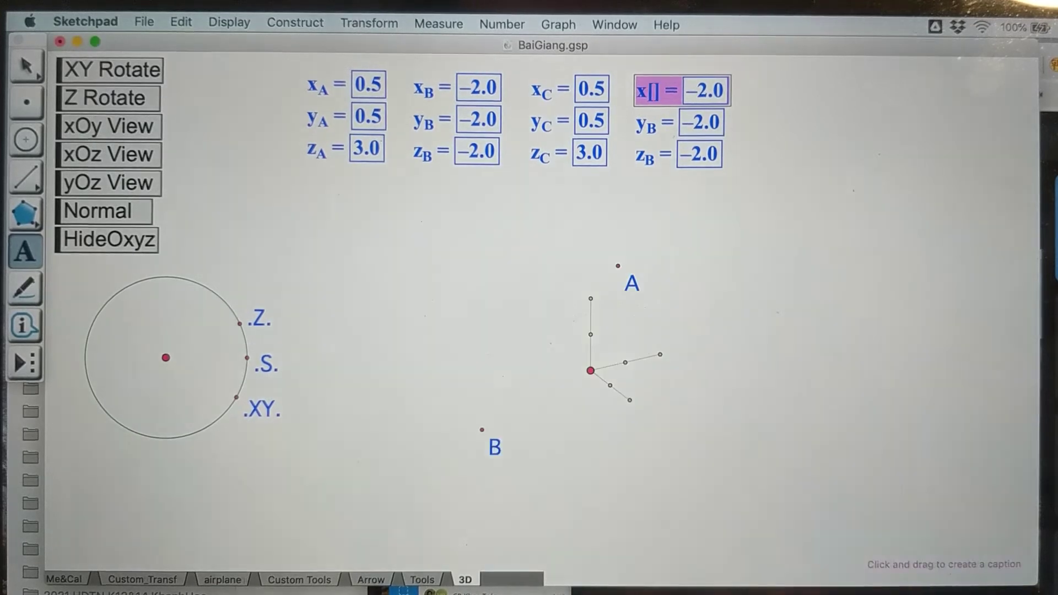
double_click(656, 85)
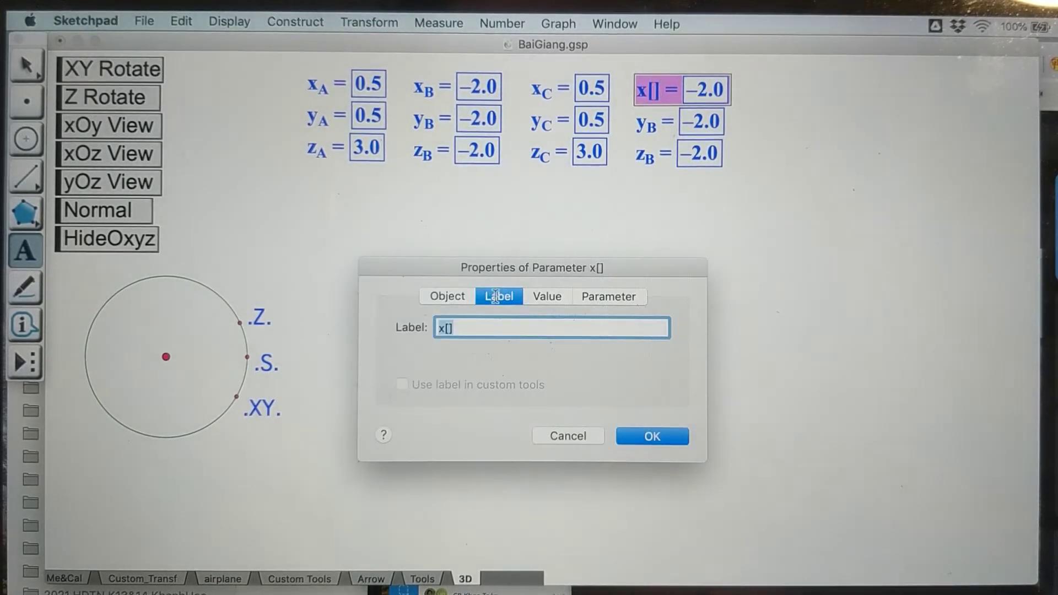
left_click(453, 328)
type("D")
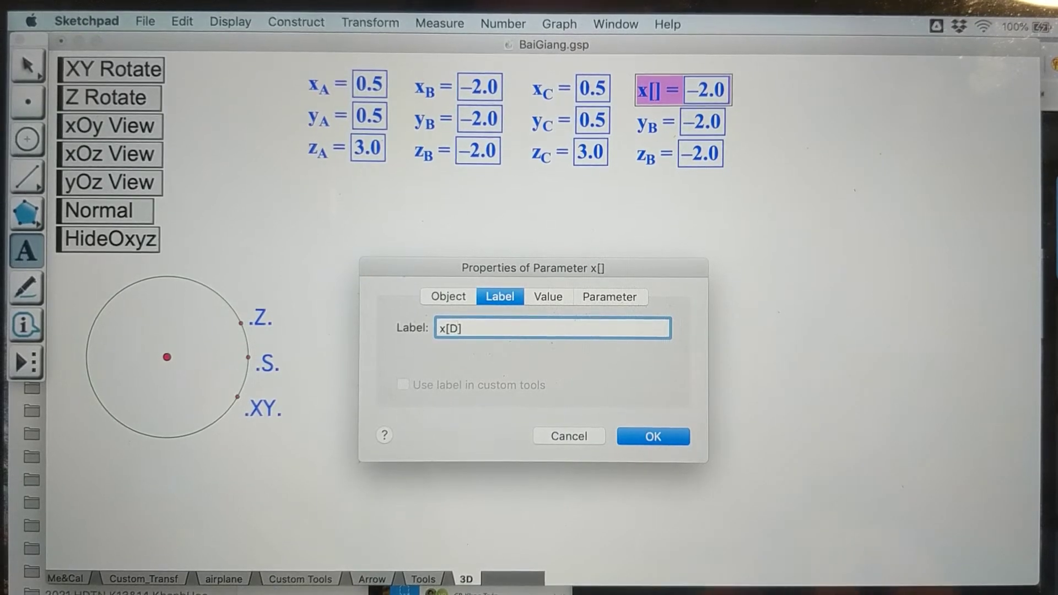
key("Return")
- Relabel the copied parameters y[B] and z[B] in the fourth column as y[D] and z[D]
double_click(665, 122)
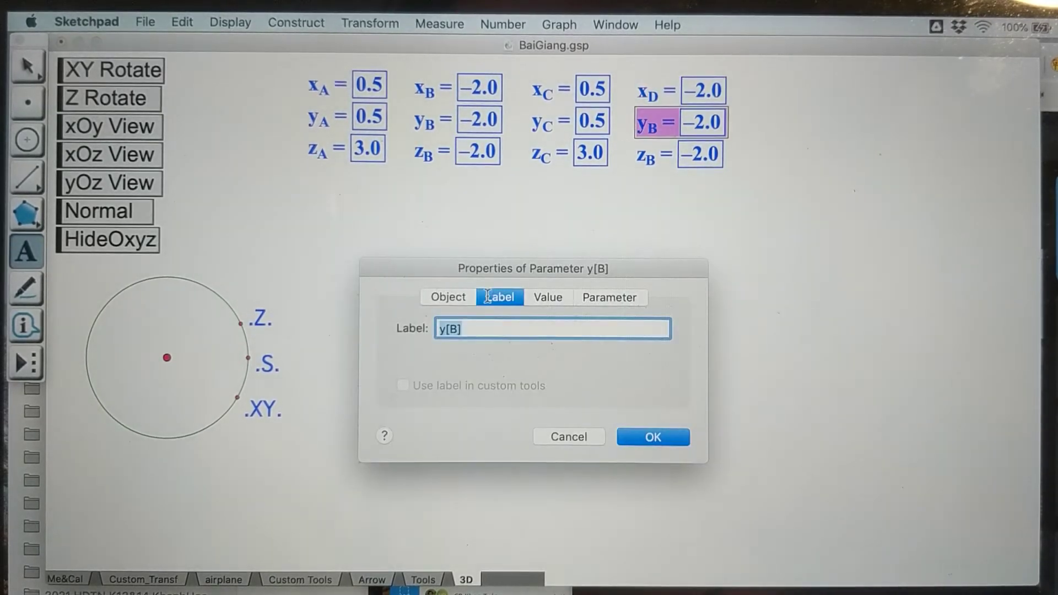
left_click(457, 330)
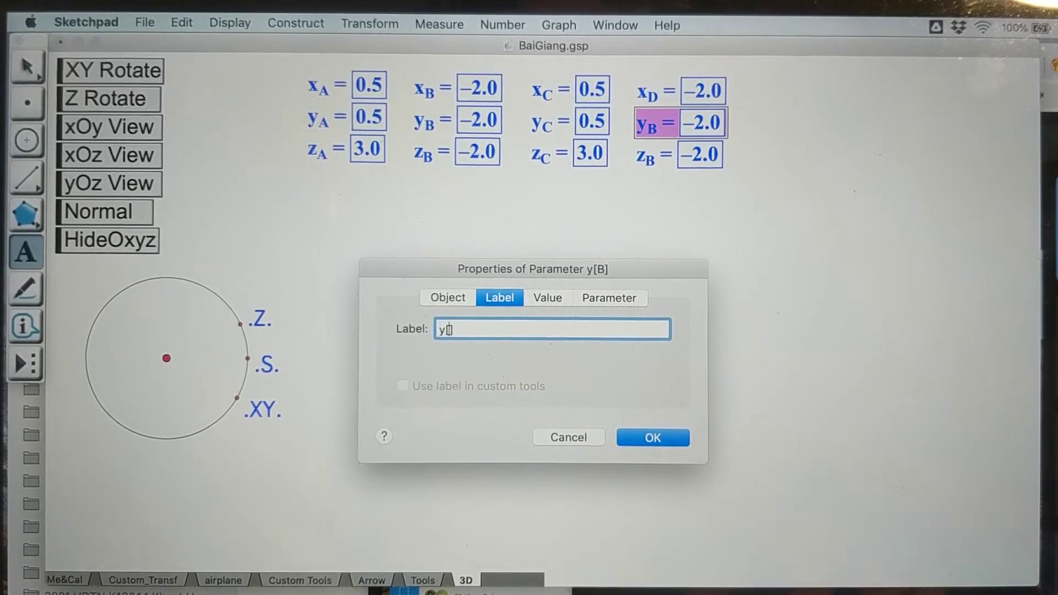
type("D")
key("Return")
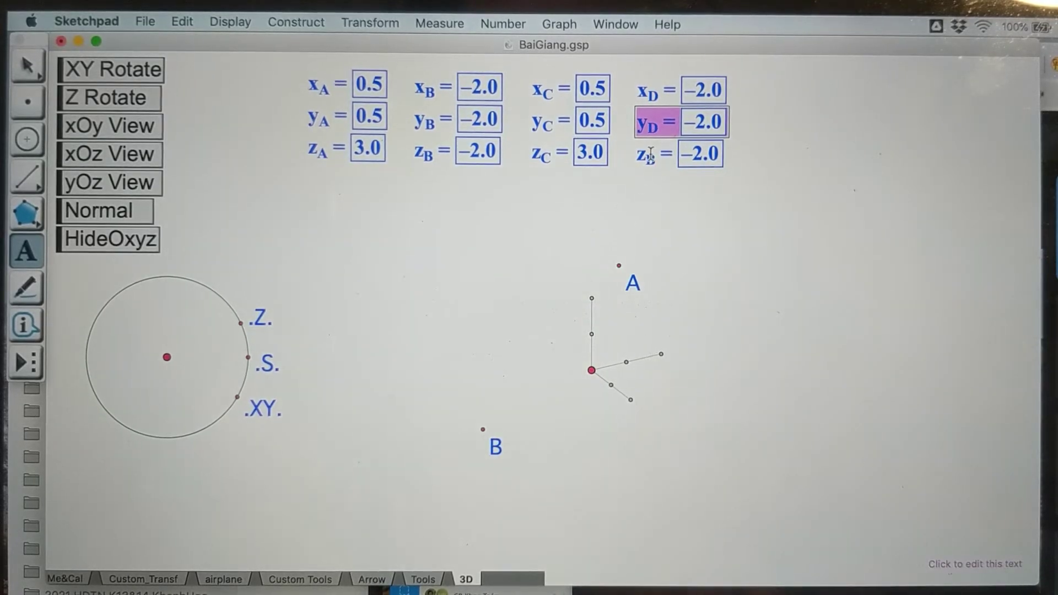
double_click(654, 152)
left_click(453, 330)
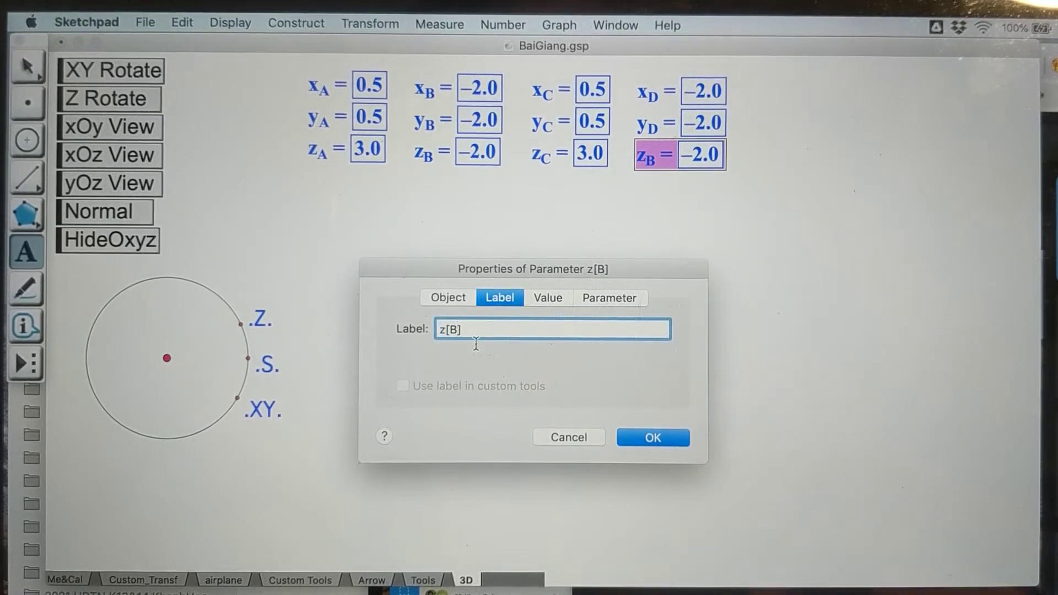
key("BackSpace")
type("D")
key("Return")
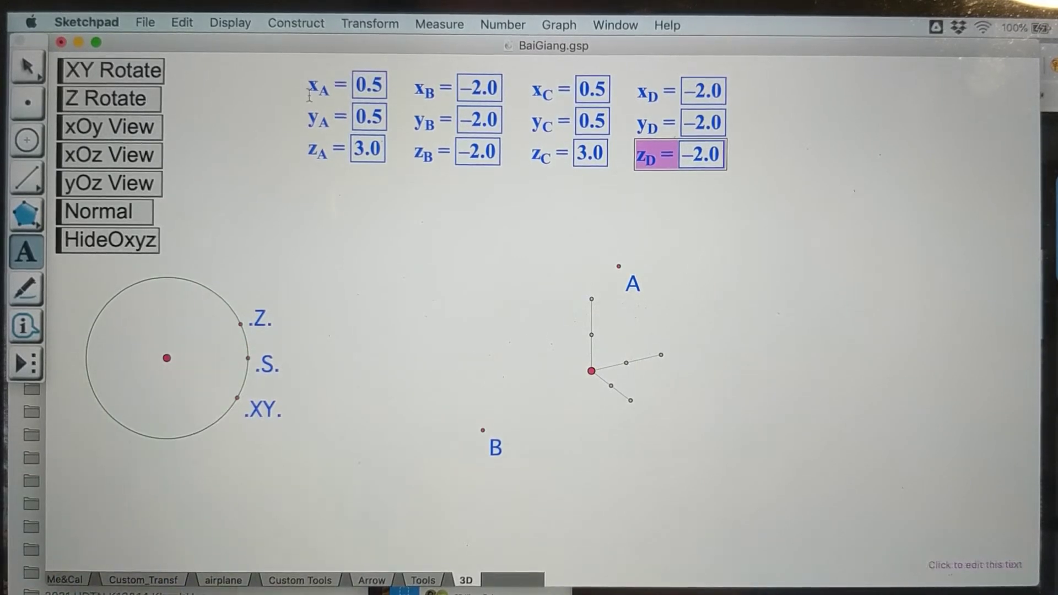
- Set the parameter x[C] to 3.0
left_click(26, 68)
left_click(361, 285)
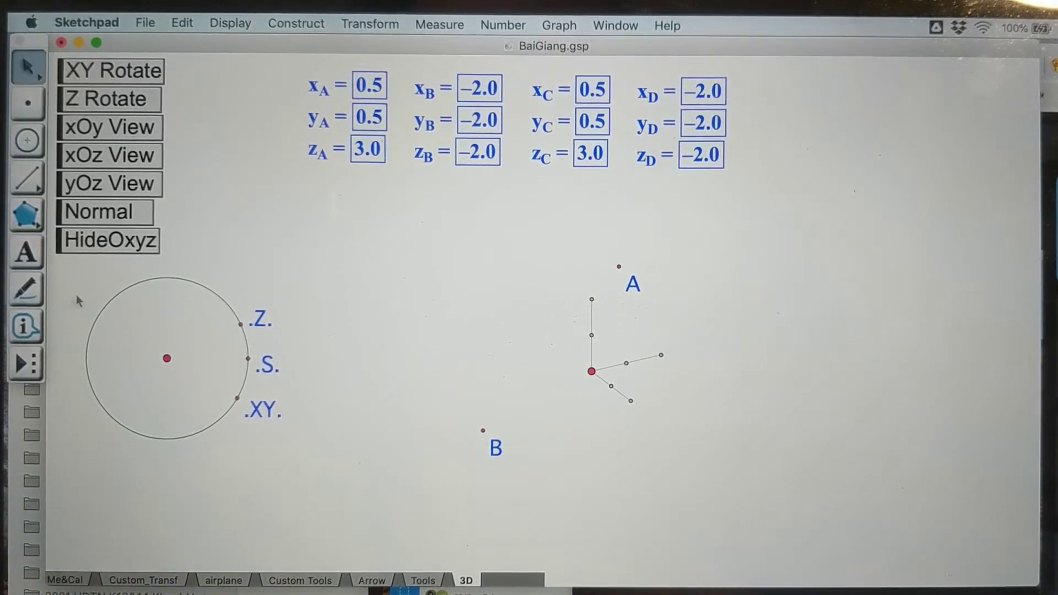
left_click(26, 252)
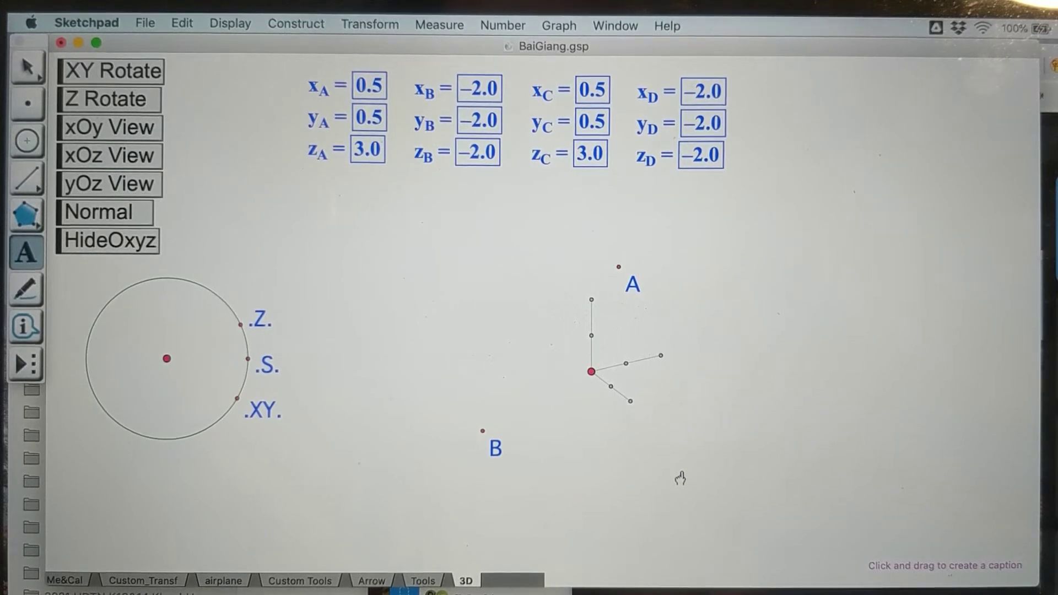
double_click(605, 93)
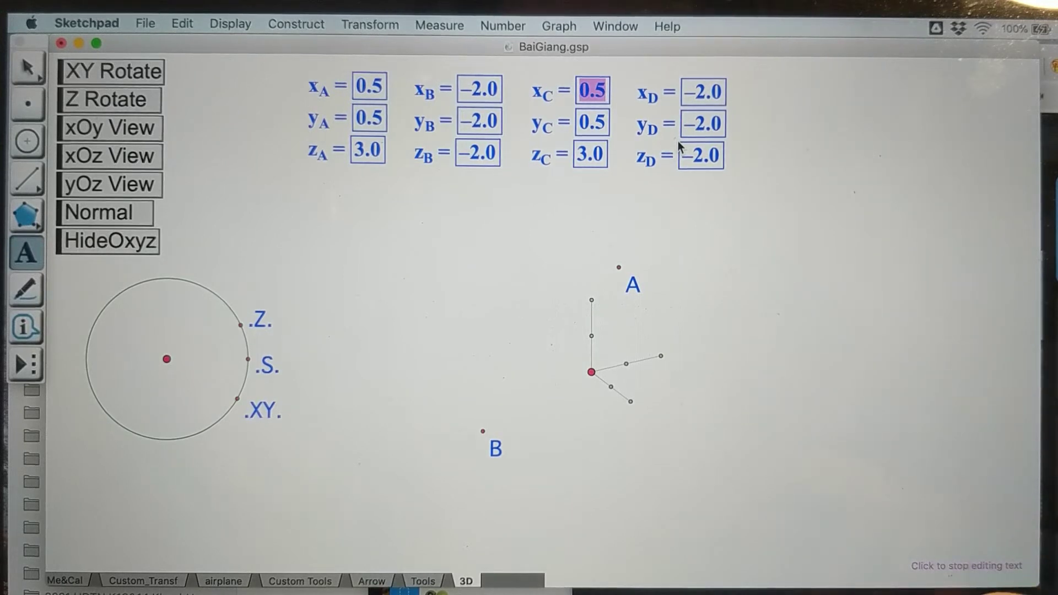
type("3")
key("Return")
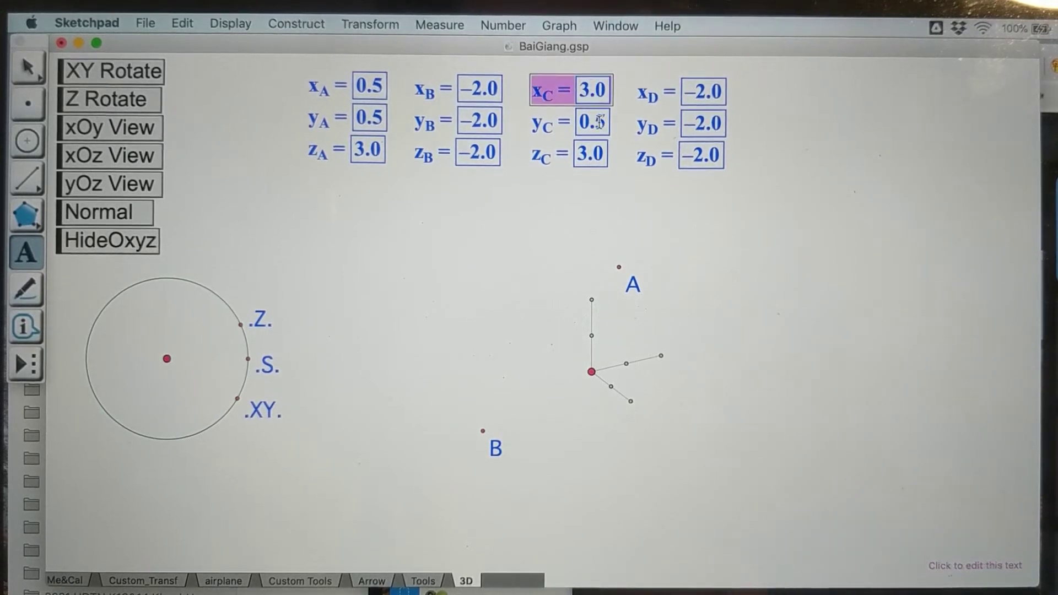
- Set the parameter z[C] to -2.1
left_click(606, 121)
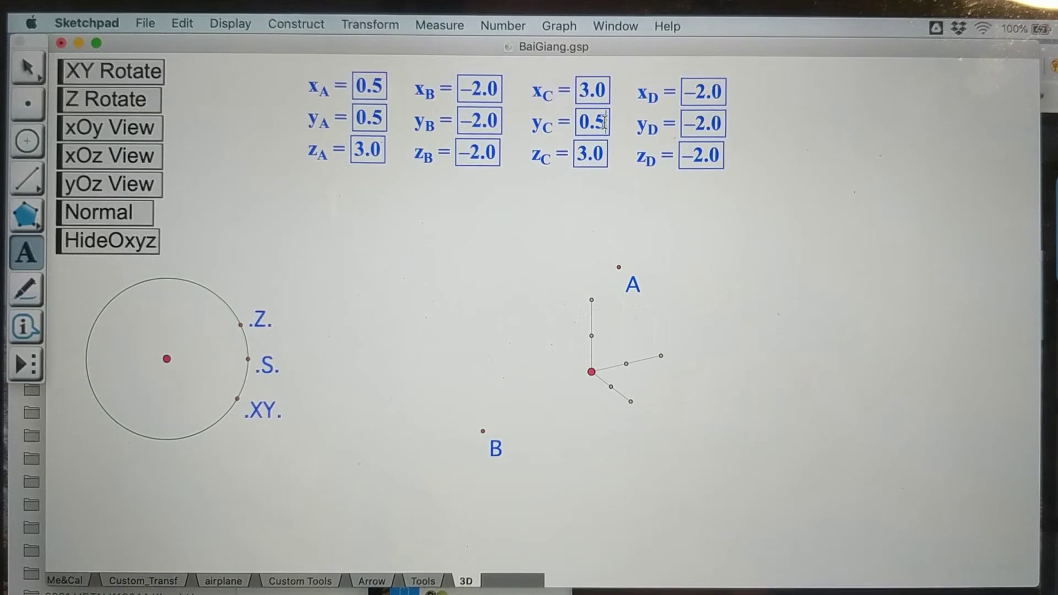
left_click(602, 154)
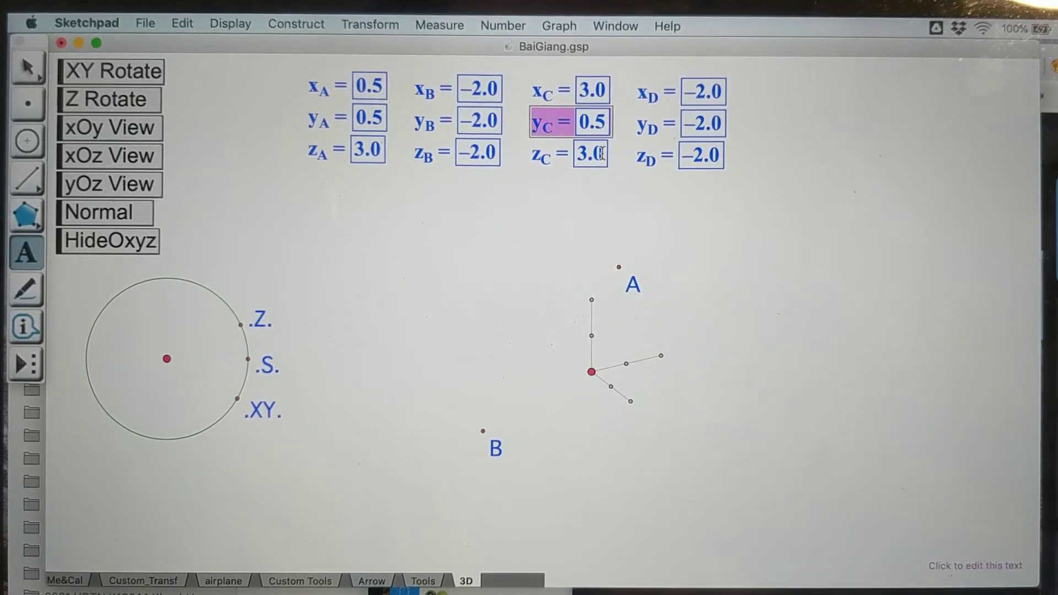
left_click(602, 154)
key("BackSpace")
key("BackSpace")
key("BackSpace")
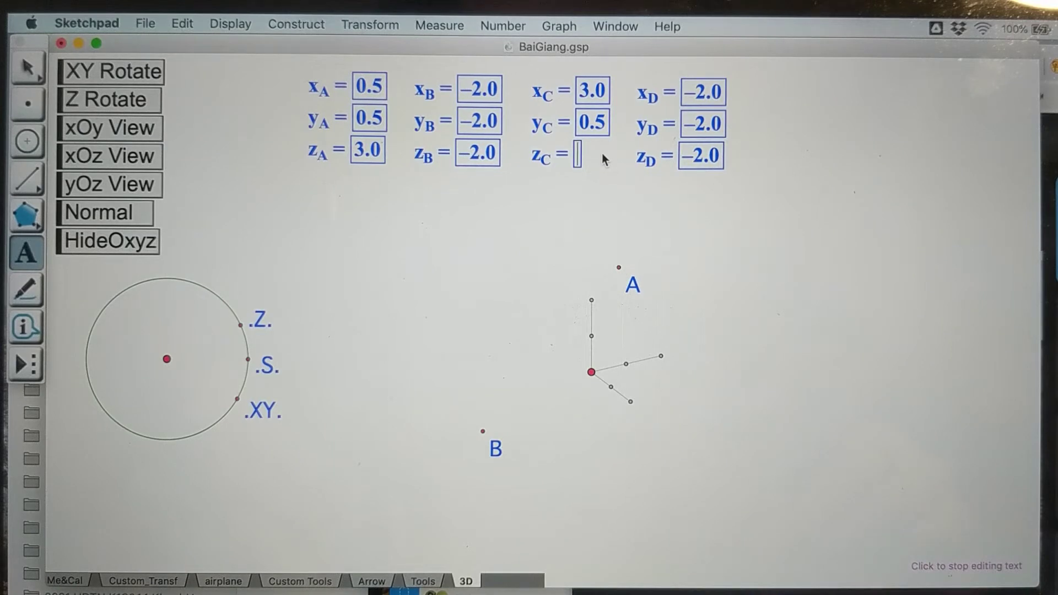
type("-2.")
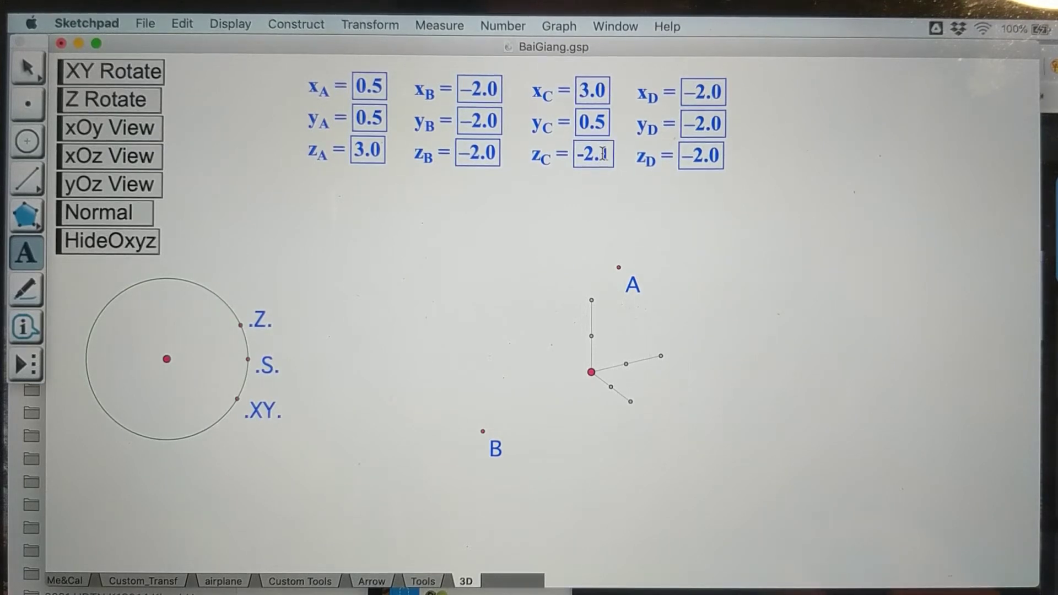
type("1")
key("Return")
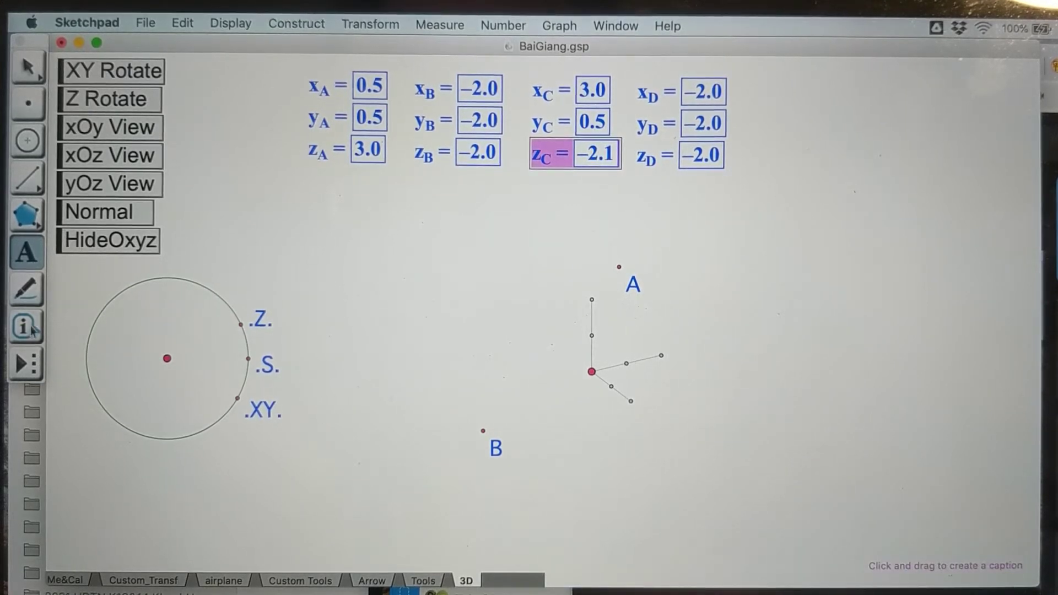
- Plot a 3D point from the parameters x[C], y[C] and z[C] with the custom coordinate tool
left_click(26, 364)
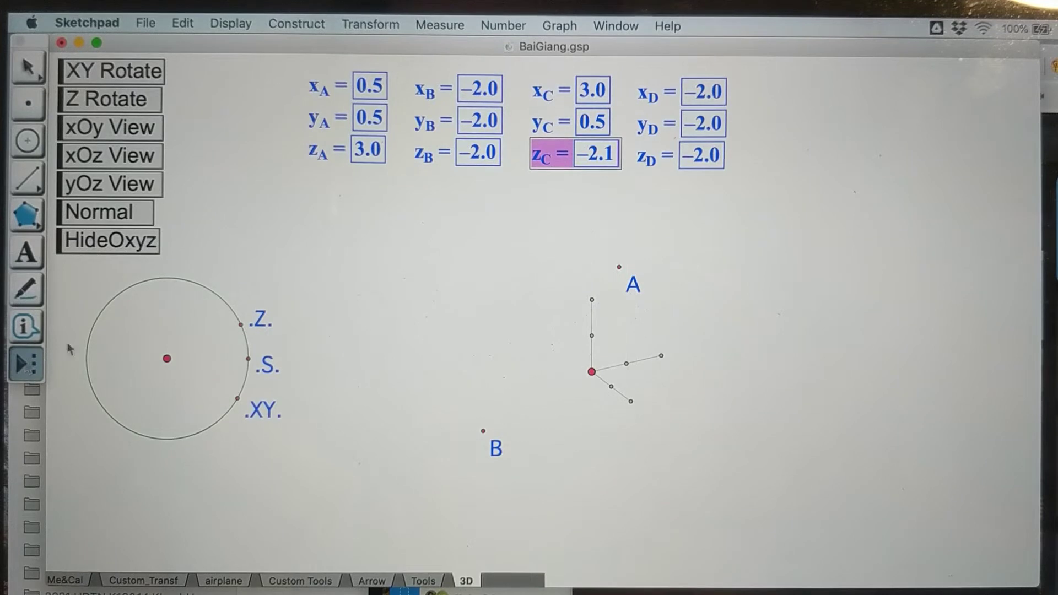
left_click(559, 101)
left_click(548, 123)
left_click(560, 157)
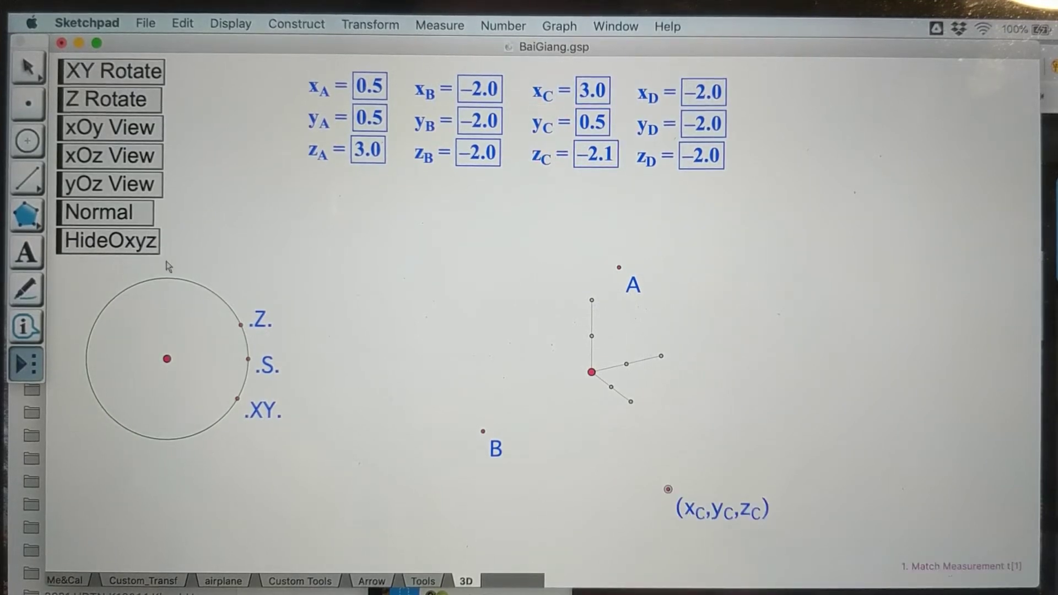
- Relabel the point plotted from x[C], y[C] and z[C] as C and deselect it
left_click(26, 252)
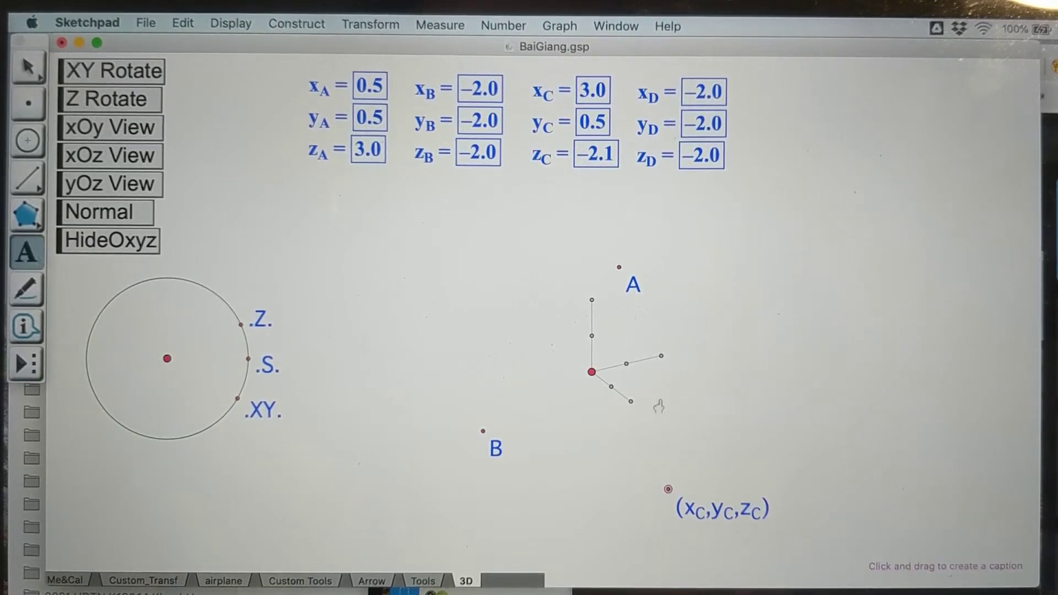
double_click(666, 490)
type("C")
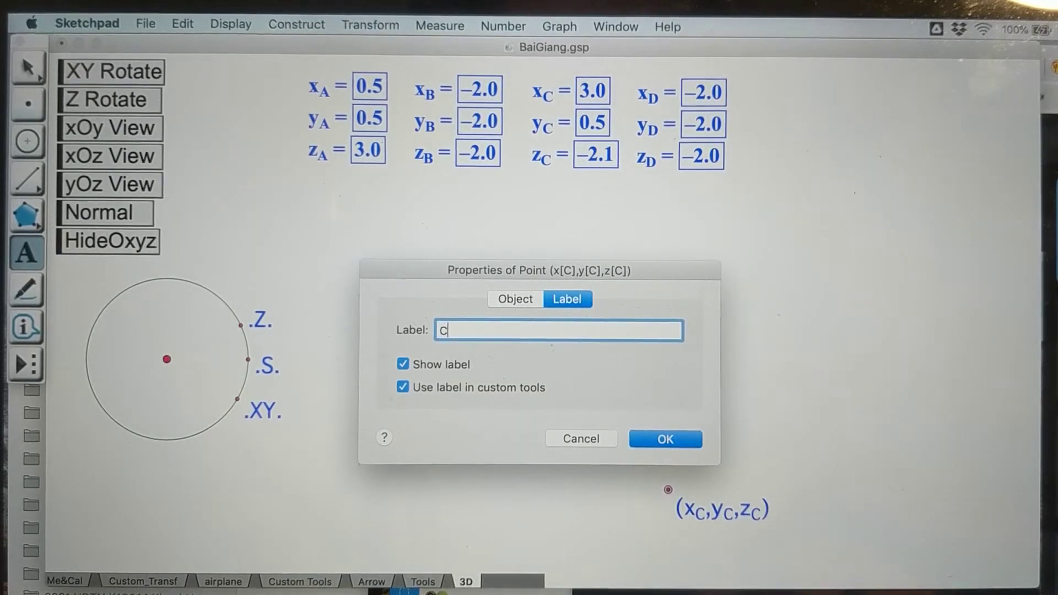
key("Return")
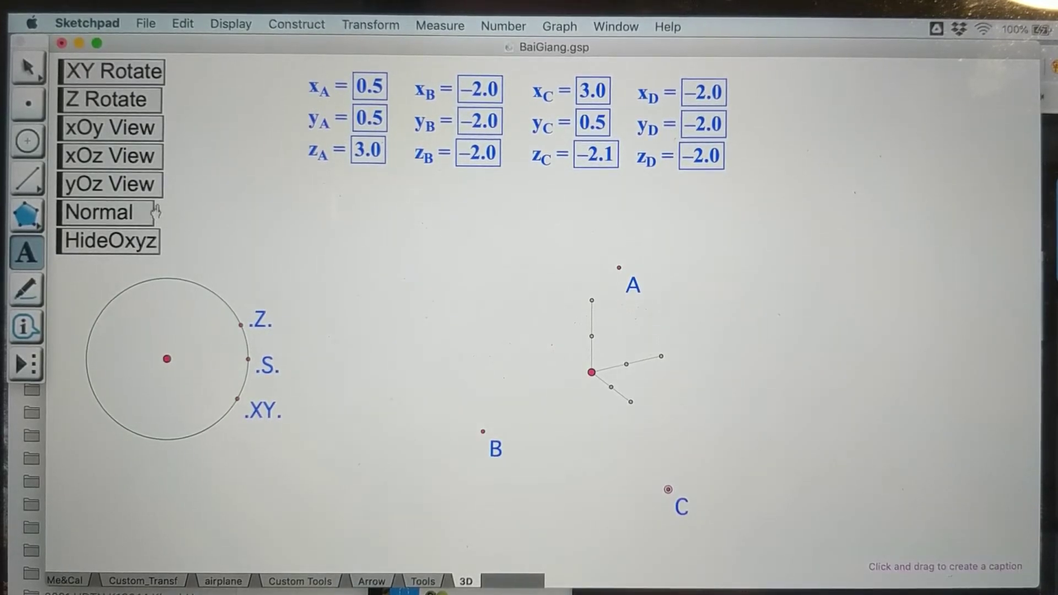
key("Escape")
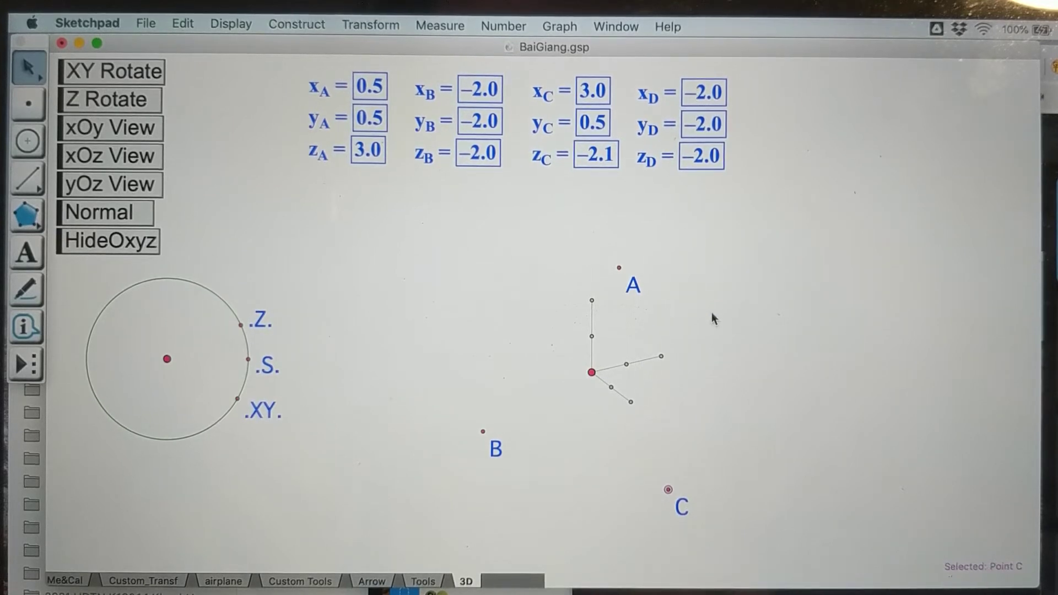
- Set the parameters y[D] to 2.0 and z[D] to -1.9
left_click(699, 123)
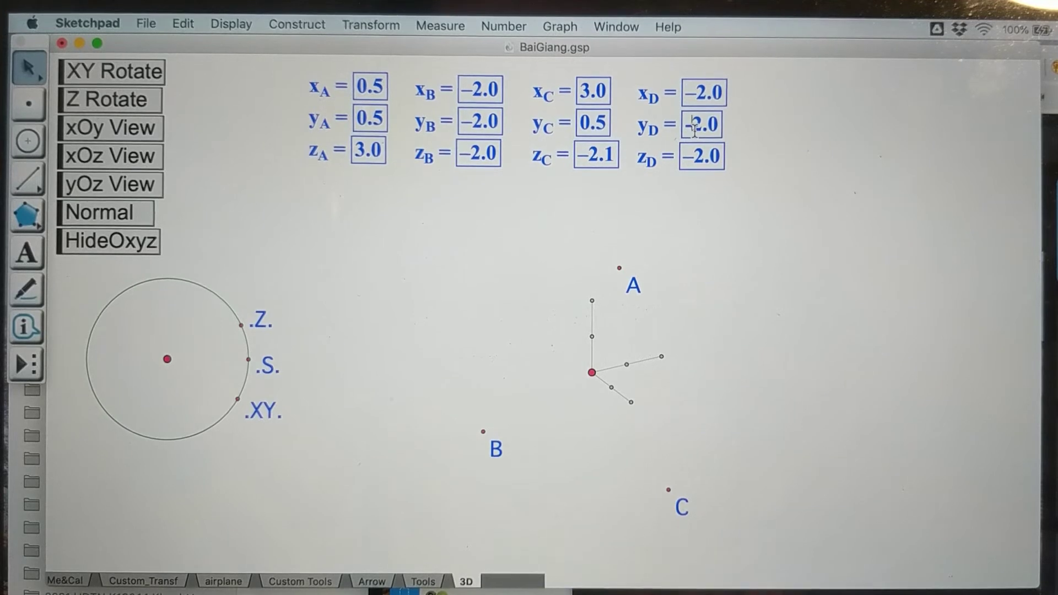
key("BackSpace")
key("Return")
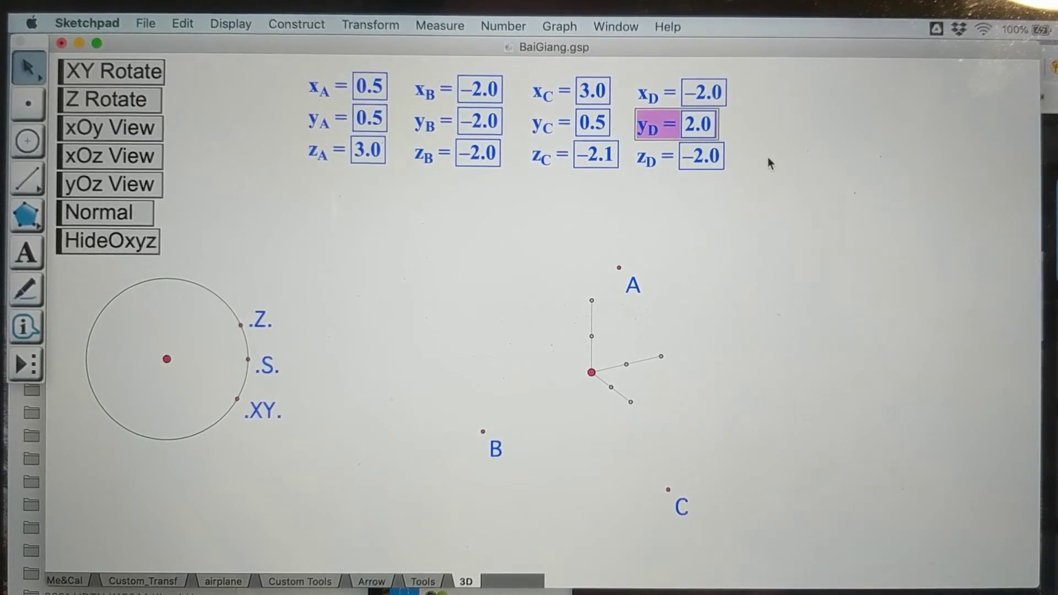
left_click(697, 156)
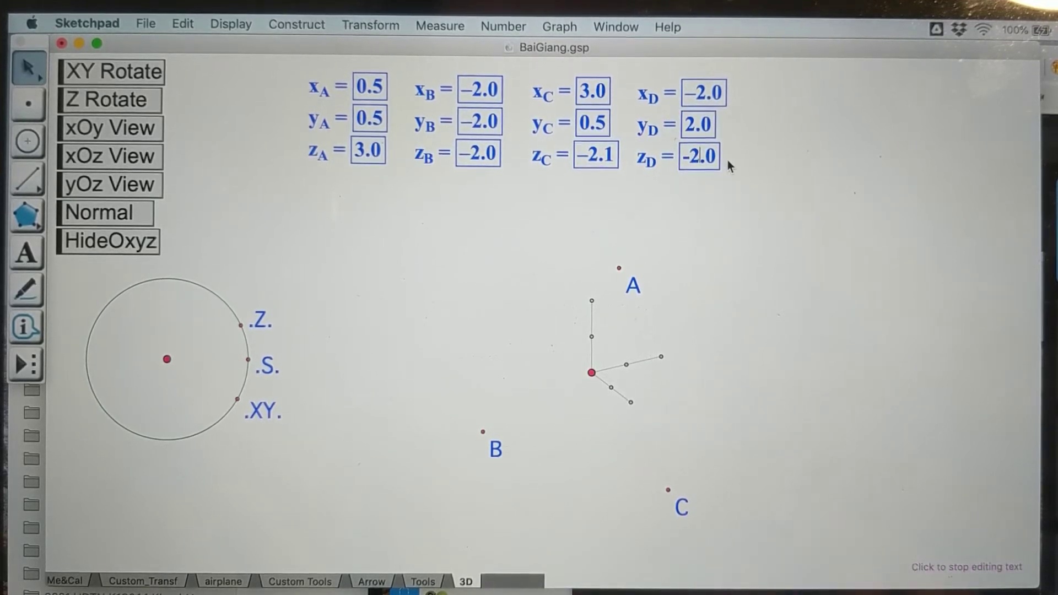
key("BackSpace")
type("1")
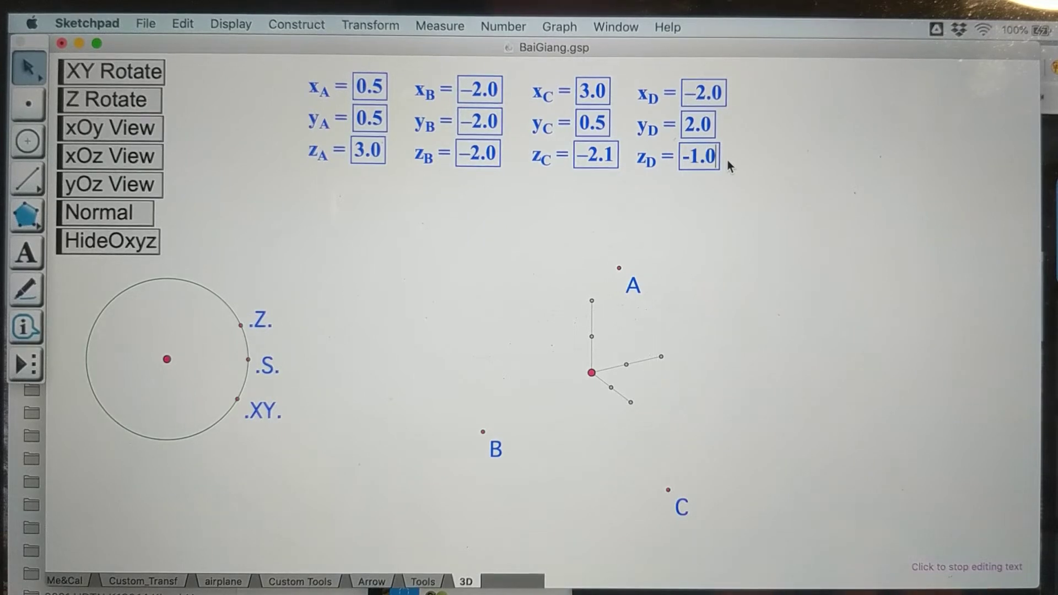
key("Right")
key("BackSpace")
type("9")
key("Return")
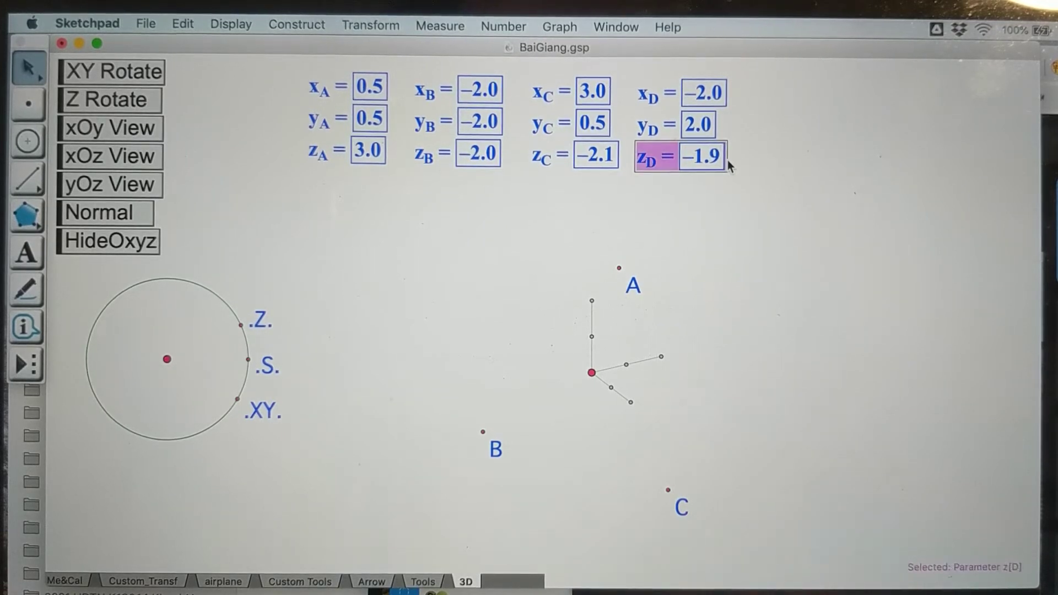
- Plot a 3D point from the parameters x[D], y[D] and z[D] with the custom coordinate tool
left_click(26, 364)
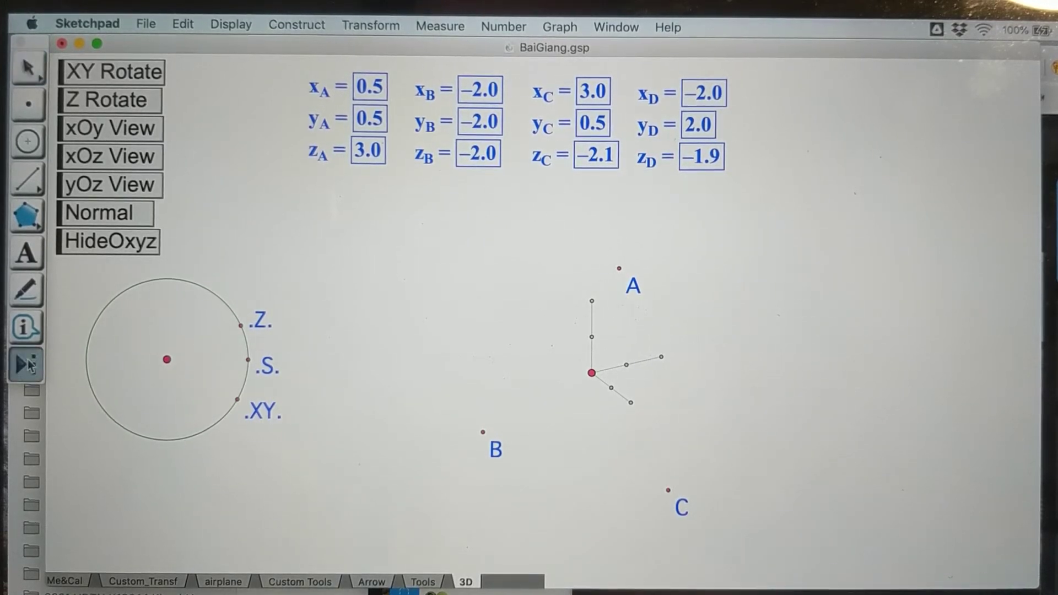
left_click(657, 135)
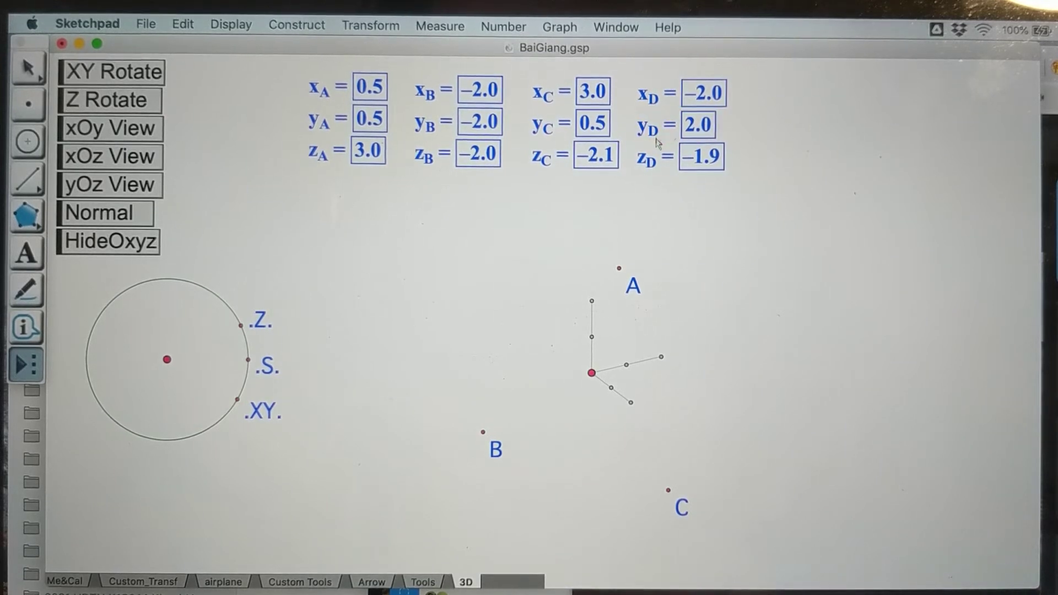
left_click(662, 161)
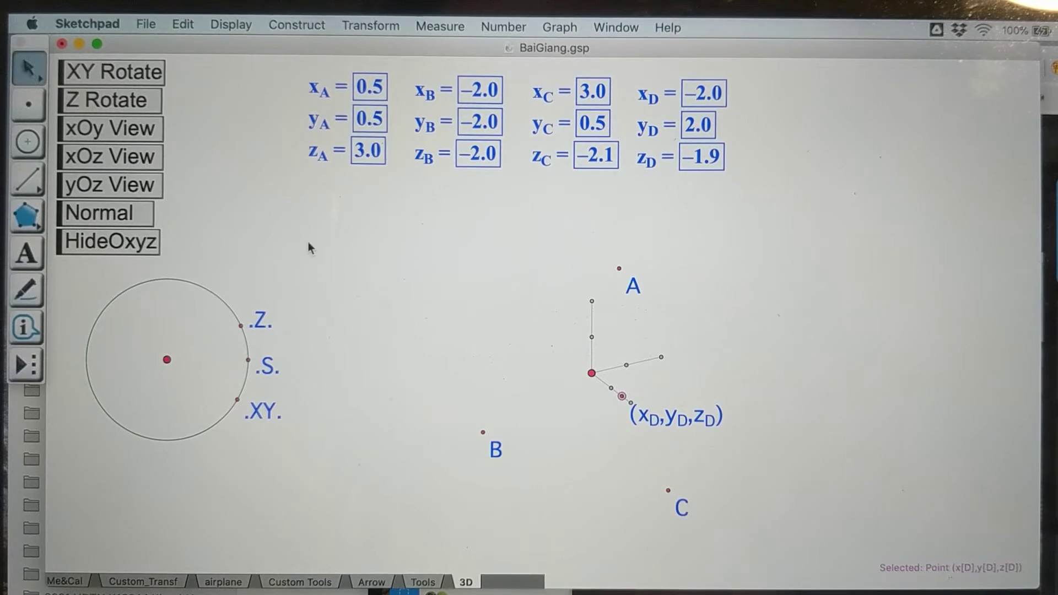
left_click(358, 371)
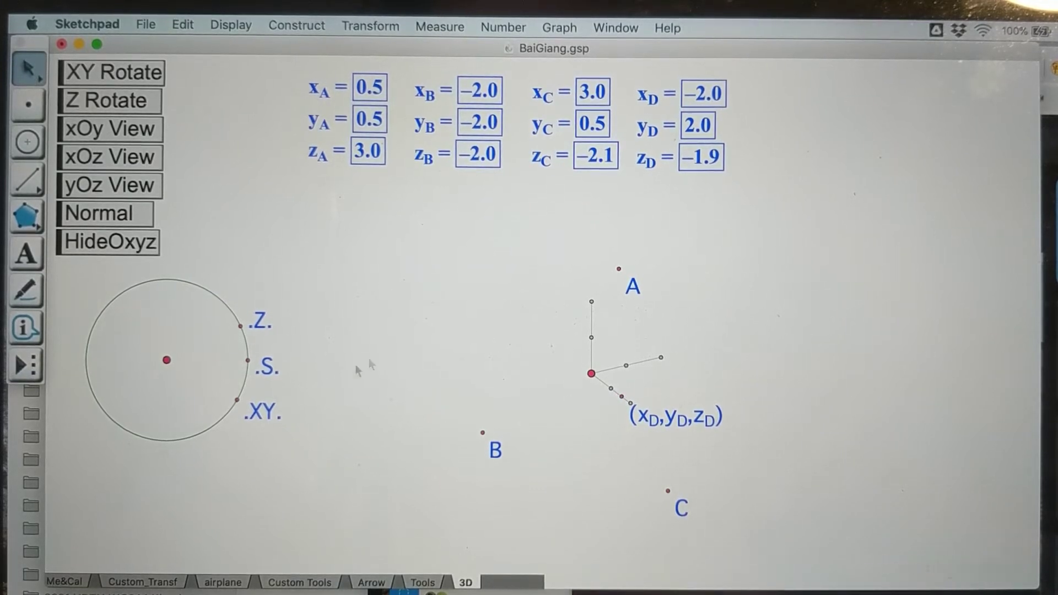
- Rotate the axes slightly by moving the XY control point along the circle, and set y[D] to 3.0
mouse_move(237, 407)
left_mouse_down()
mouse_move(225, 417)
mouse_move(241, 392)
left_mouse_up()
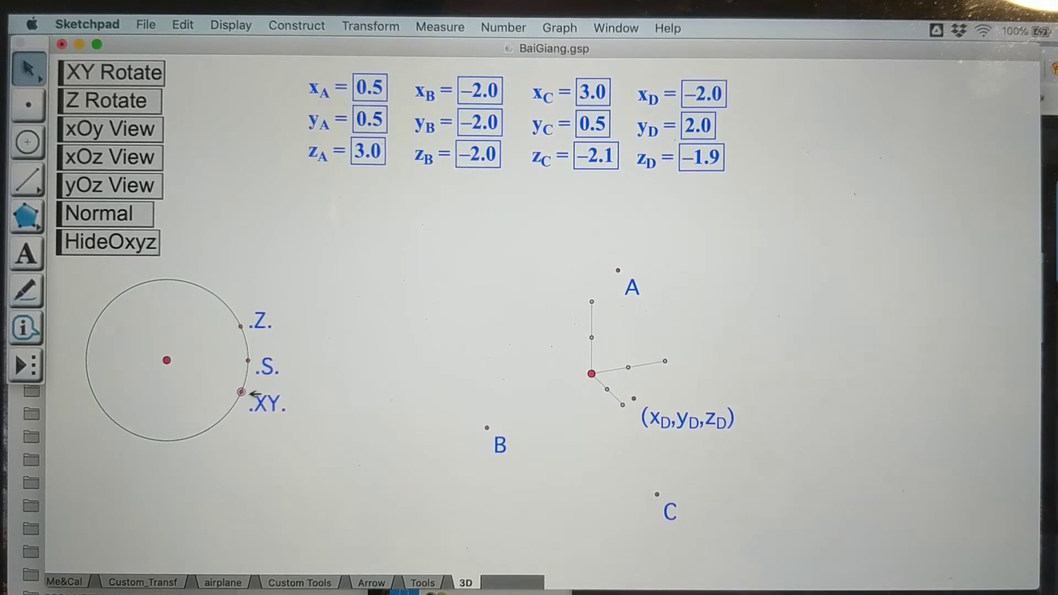
left_click_drag(250, 394, 247, 385)
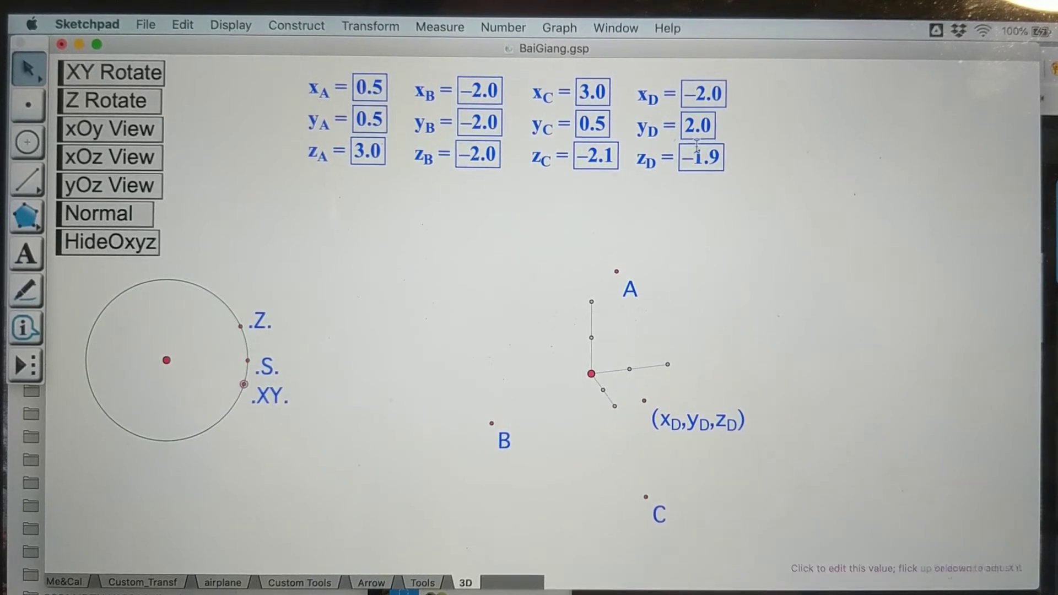
left_click(690, 126)
key("BackSpace")
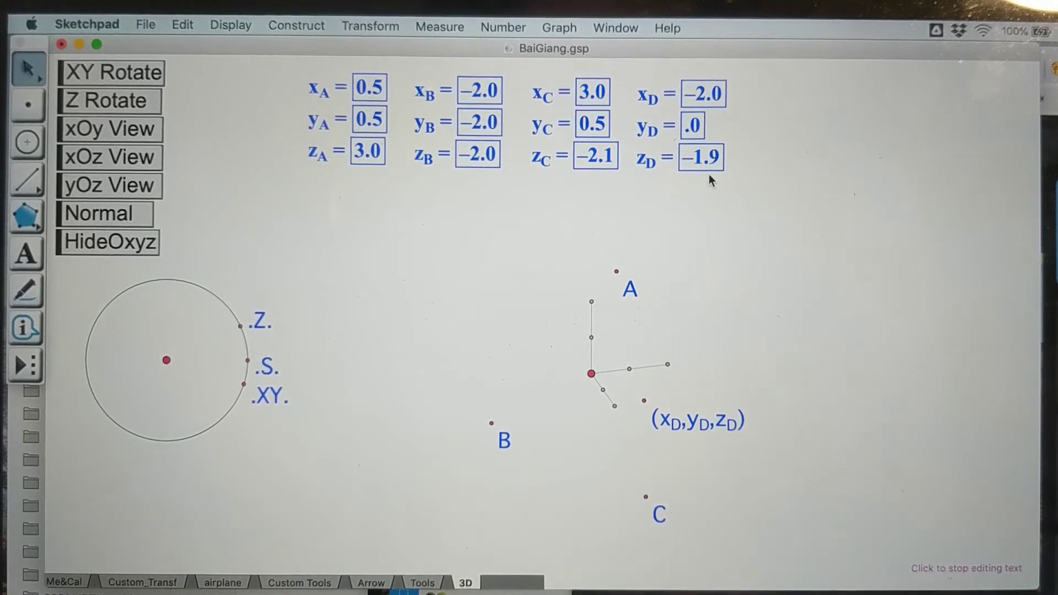
type("3")
key("Return")
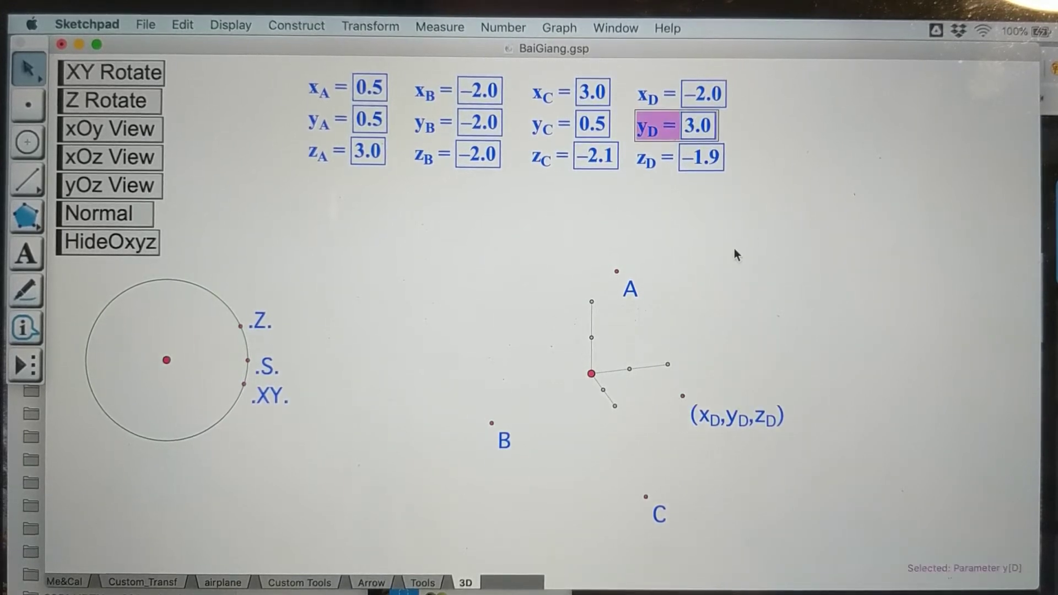
key("Escape")
- Relabel the point plotted from x[D], y[D] and z[D] as D
left_click(27, 256)
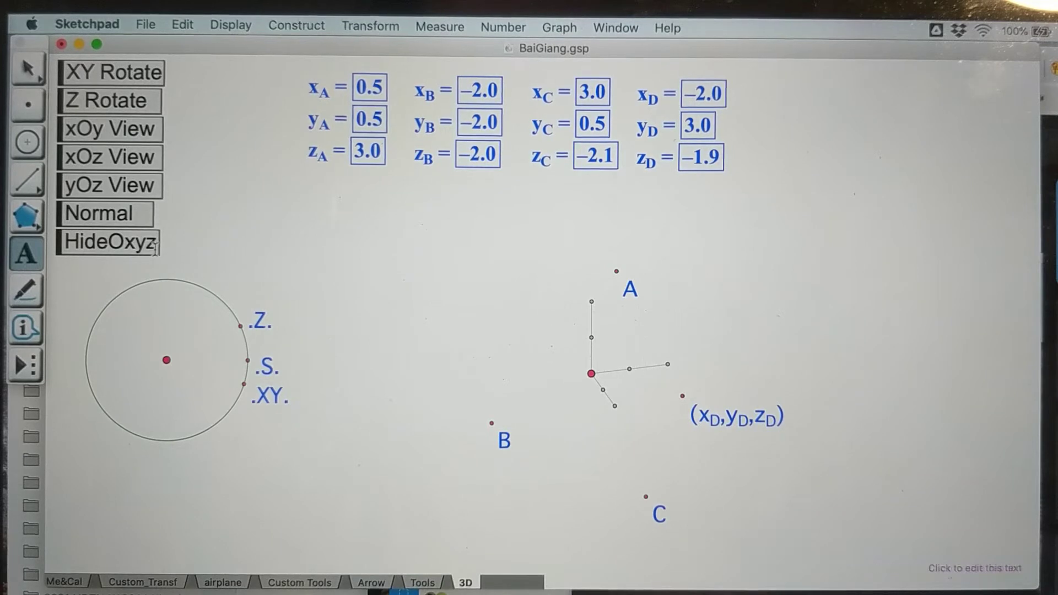
double_click(682, 398)
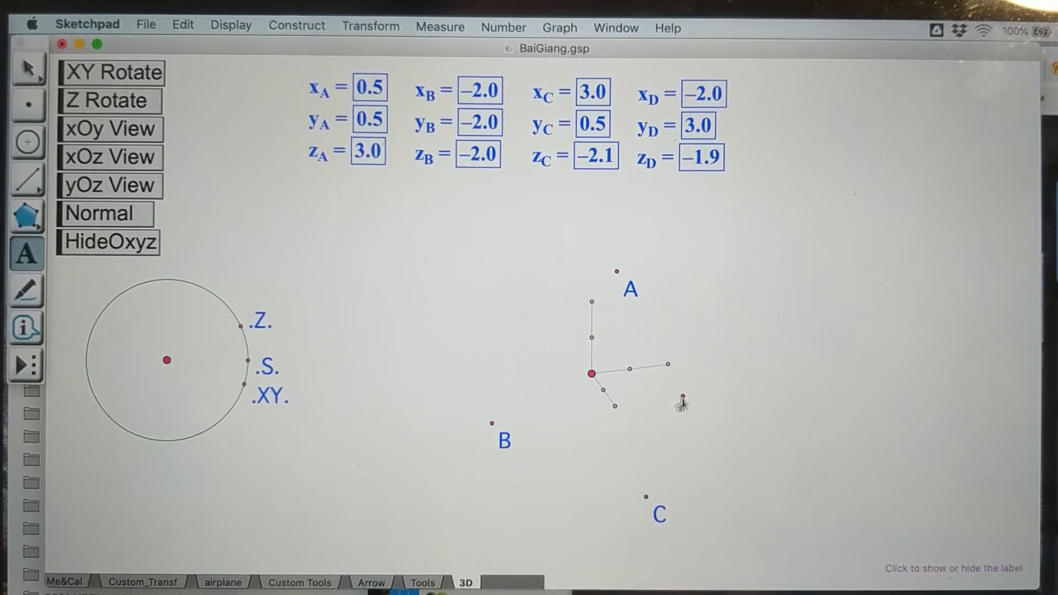
type("D")
key("Return")
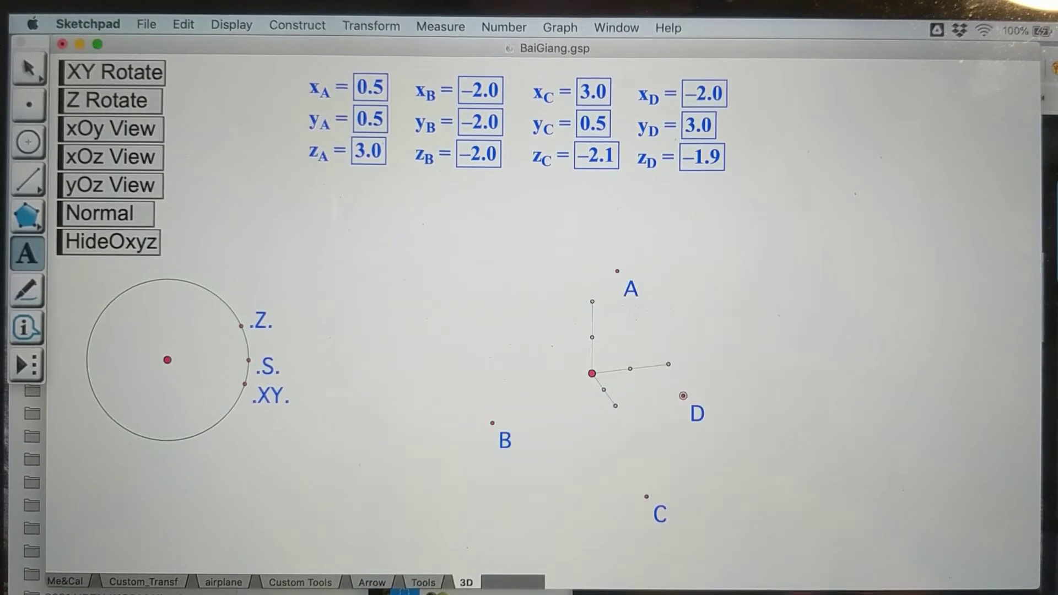
left_click(26, 70)
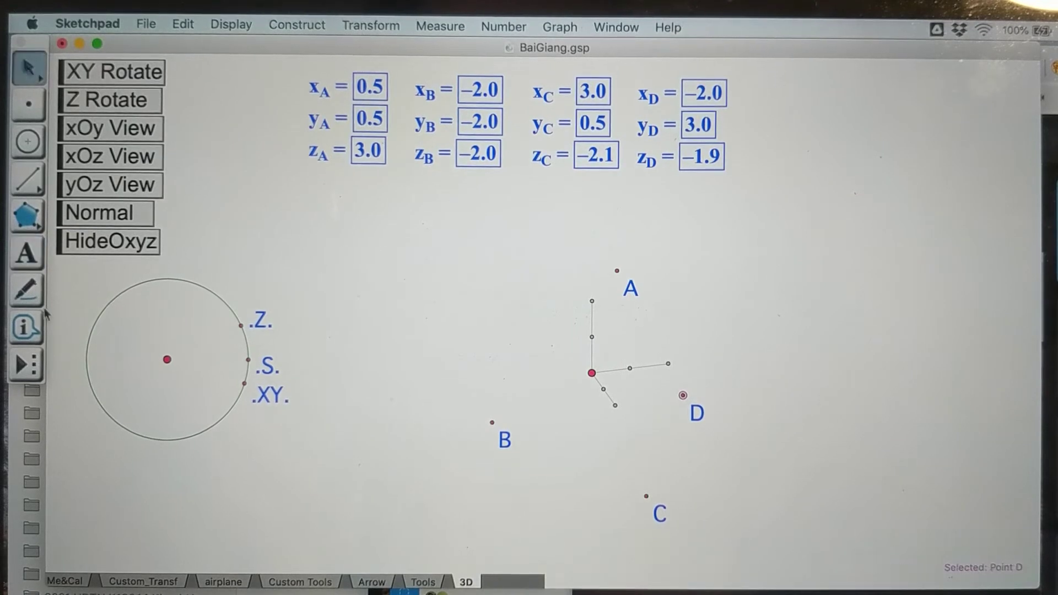
- Set the parameter y[D] to 5.0
left_click(116, 220)
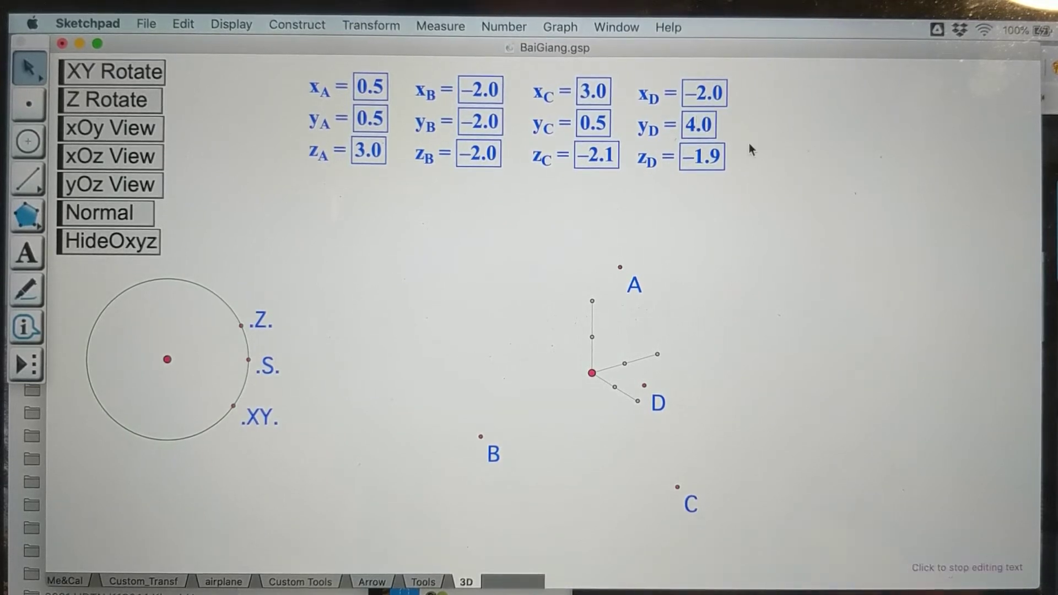
key("Return")
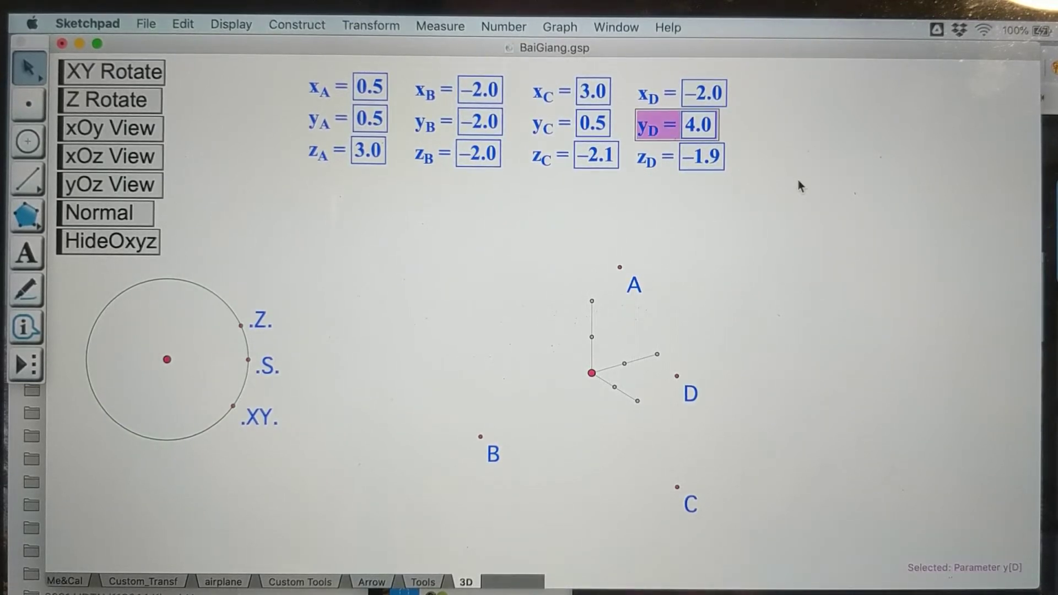
left_click(693, 125)
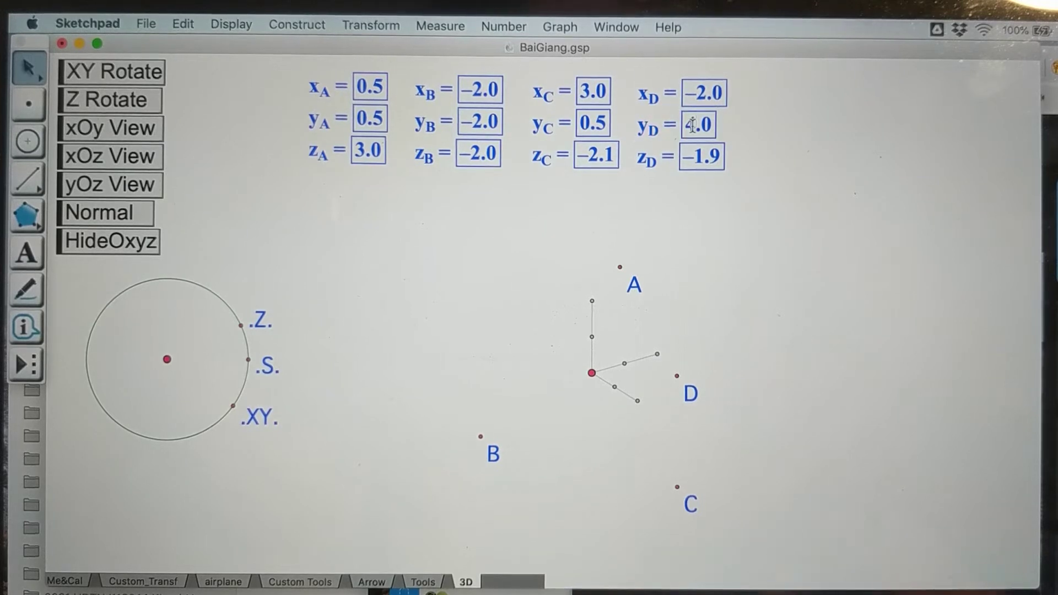
key("BackSpace")
type("5")
key("Return")
left_click(799, 297)
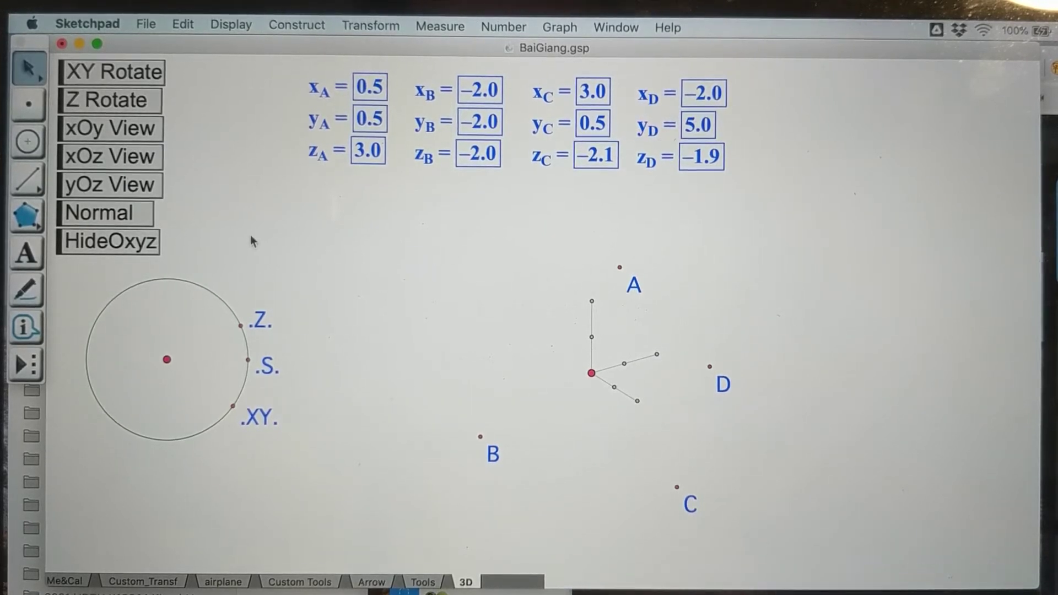
- Rotate the axes by moving the XY control point along the circle, and tilt them slightly with the Z control point
left_click_drag(234, 405, 183, 434)
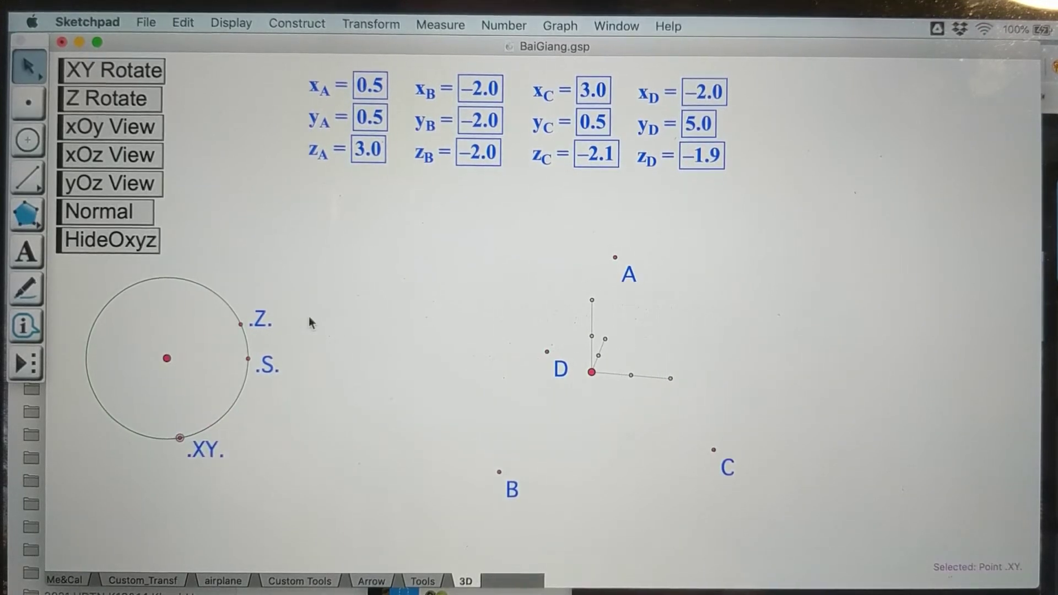
mouse_move(243, 324)
left_mouse_down()
mouse_move(246, 334)
mouse_move(233, 309)
left_mouse_up()
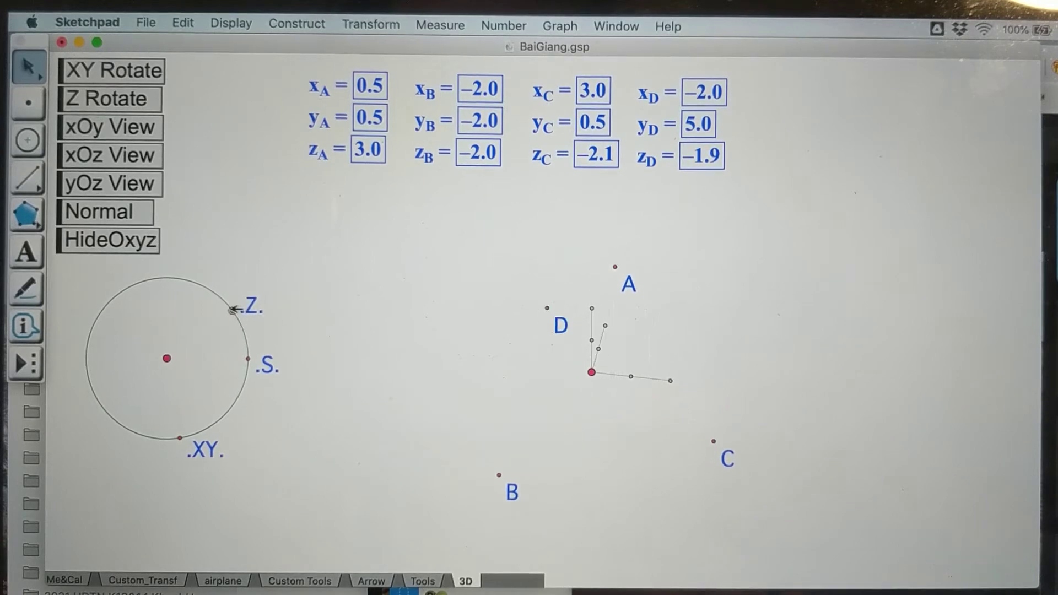
left_click_drag(184, 434, 221, 419)
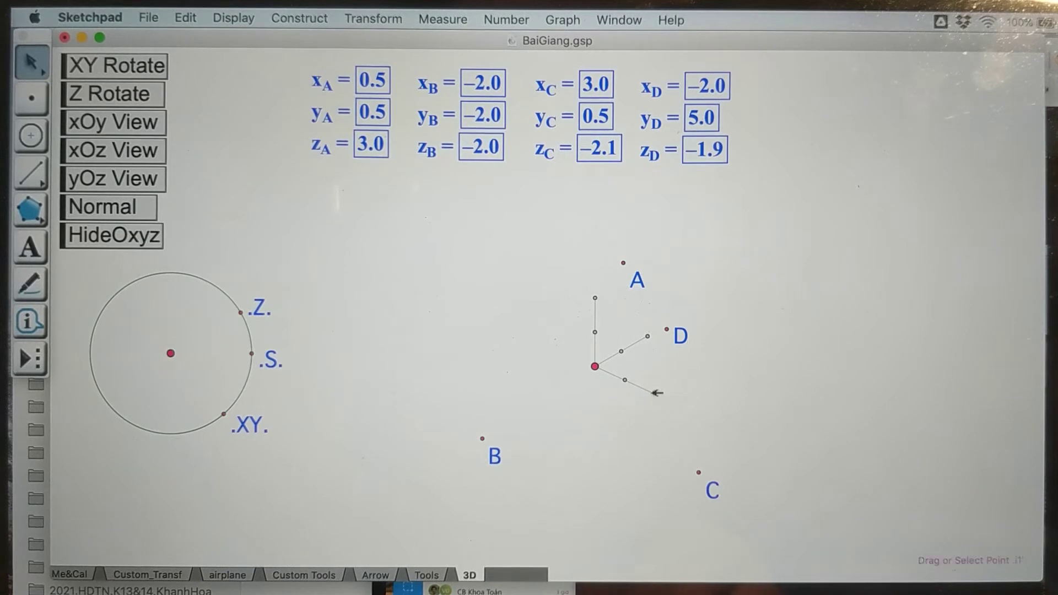
mouse_move(225, 413)
left_mouse_down()
mouse_move(218, 421)
mouse_move(227, 412)
left_mouse_up()
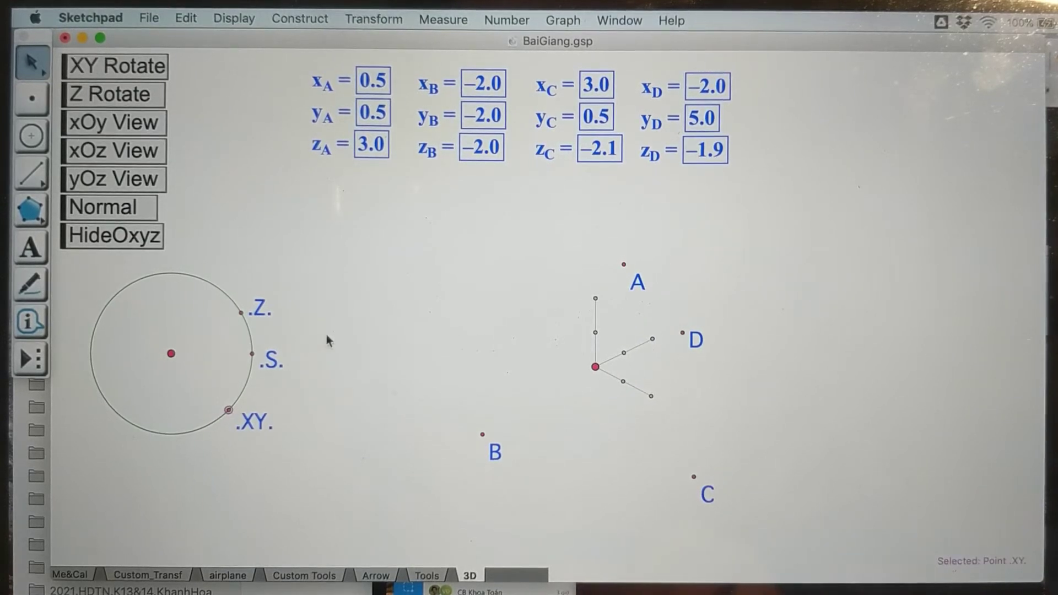
- Construct the six segments connecting points A, B, C and D to form a tetrahedron
key("shift+Down")
key("shift+Down")
key("shift+Down")
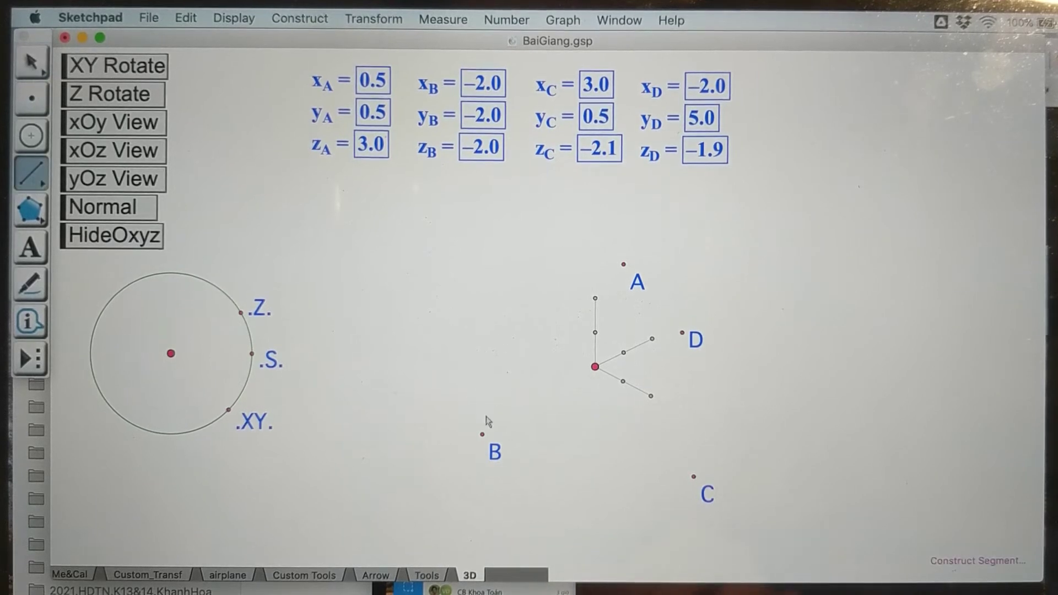
mouse_move(482, 435)
left_mouse_down()
mouse_move(619, 269)
mouse_move(662, 302)
left_mouse_up()
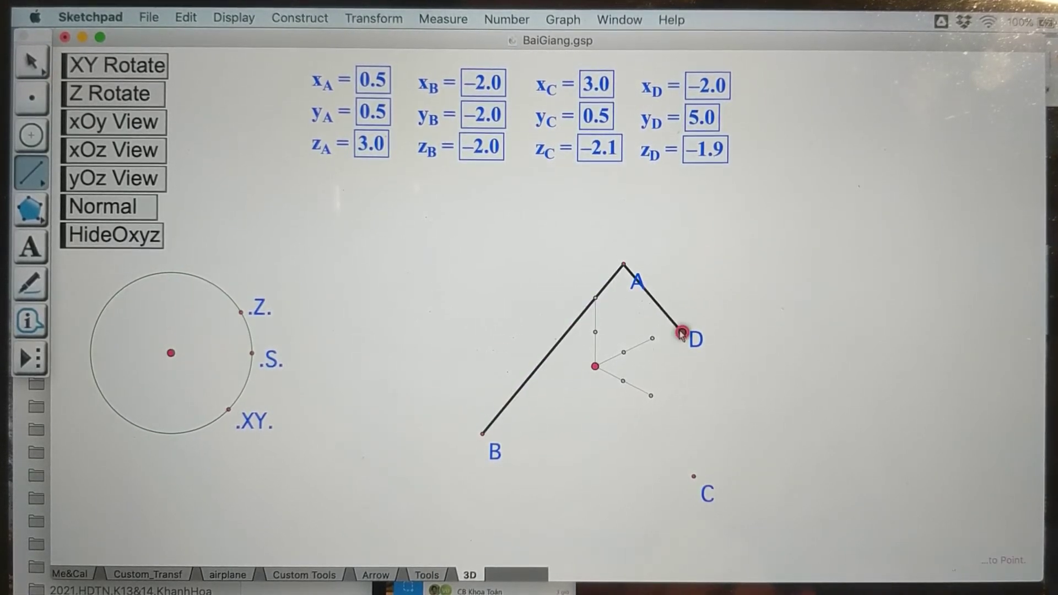
mouse_move(623, 265)
left_mouse_down()
mouse_move(694, 476)
mouse_move(664, 375)
mouse_move(684, 335)
mouse_move(483, 435)
left_mouse_up()
left_click(484, 435)
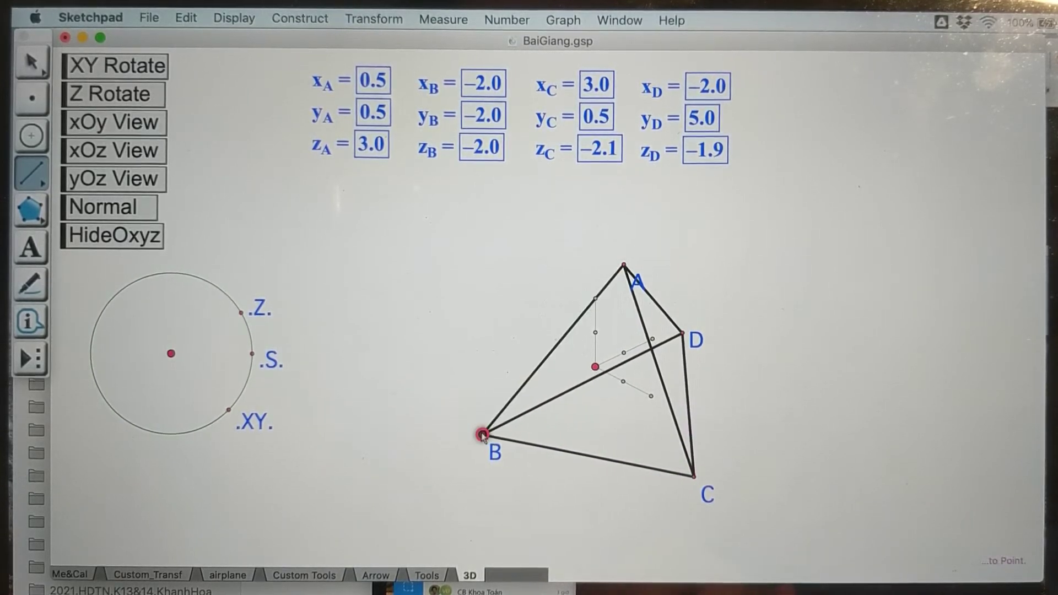
- Reposition the labels A, D and C just outside the tetrahedron's vertices
left_click(25, 257)
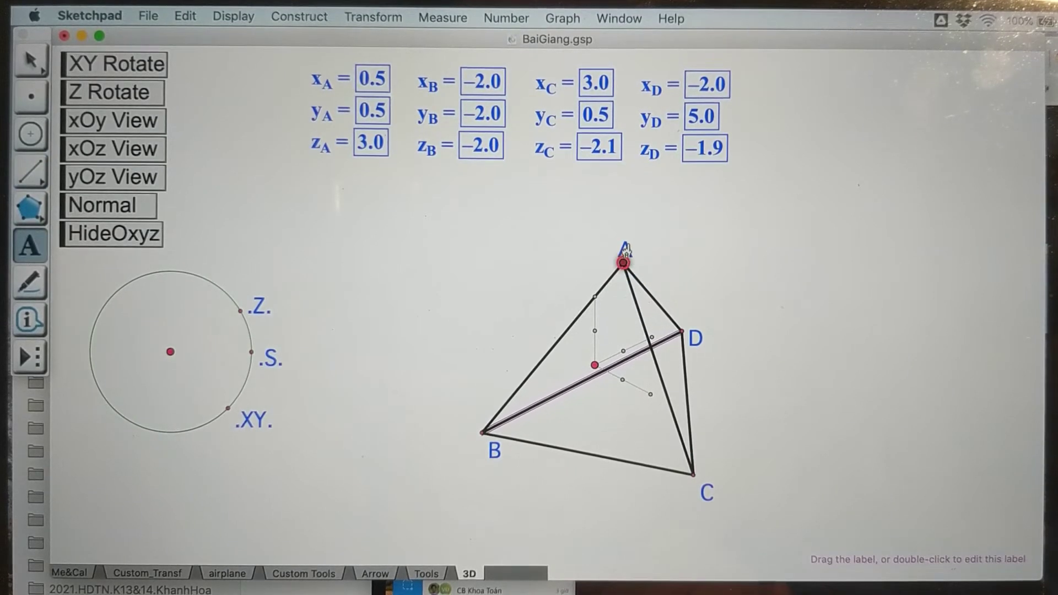
left_click_drag(695, 337, 706, 315)
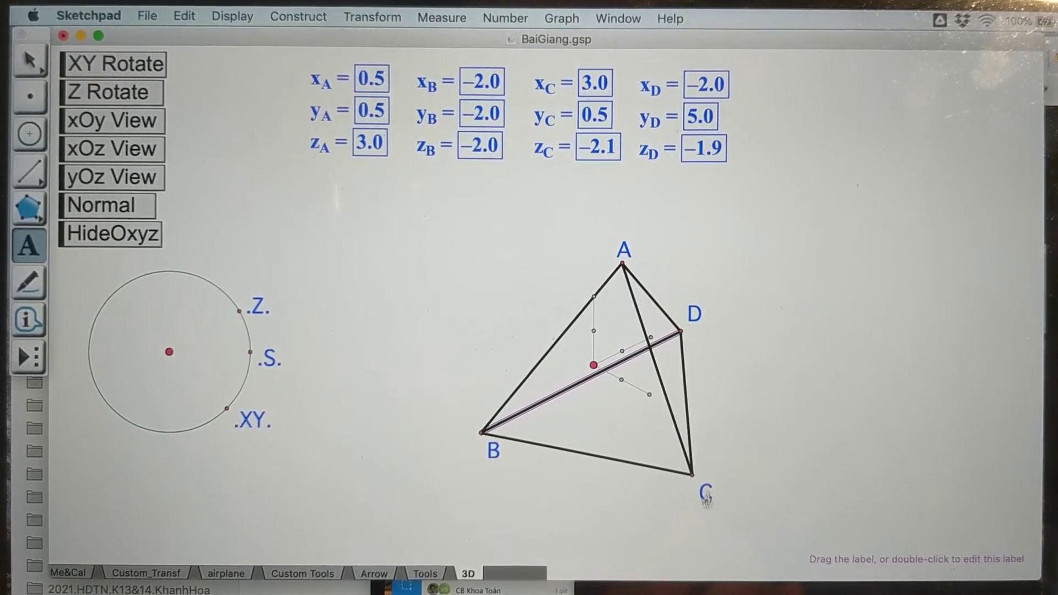
left_click_drag(710, 503, 708, 500)
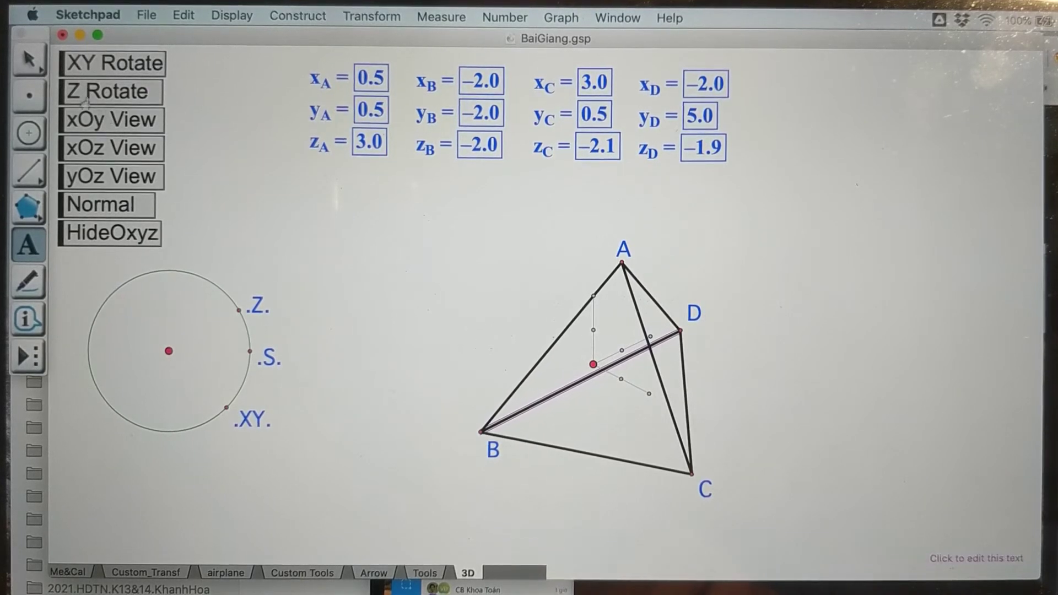
left_click(28, 60)
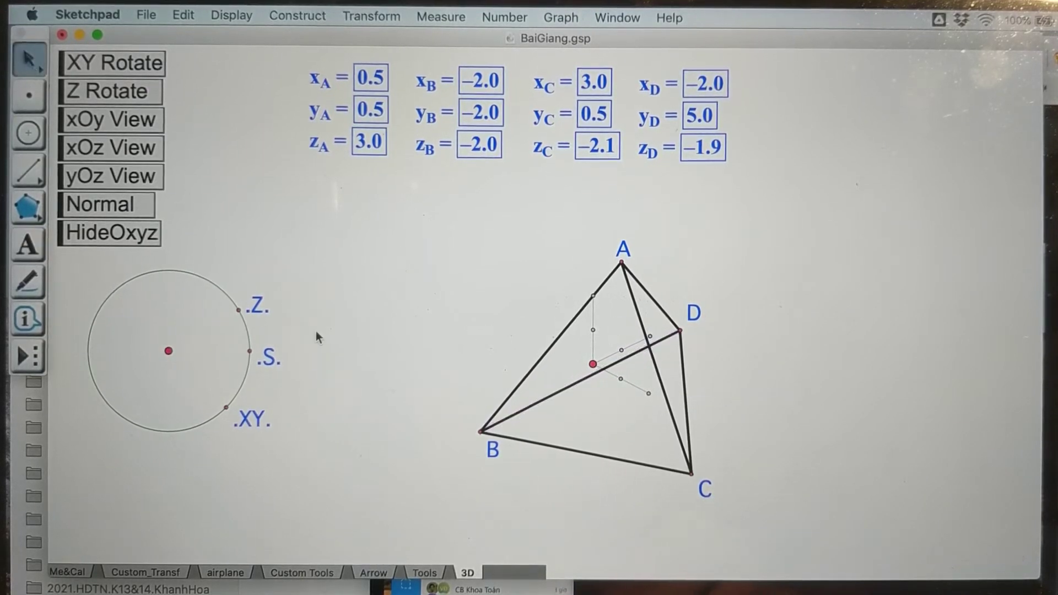
- Rotate the tetrahedron back and forth with the XY control point to examine it from several directions
left_click_drag(232, 407, 219, 414)
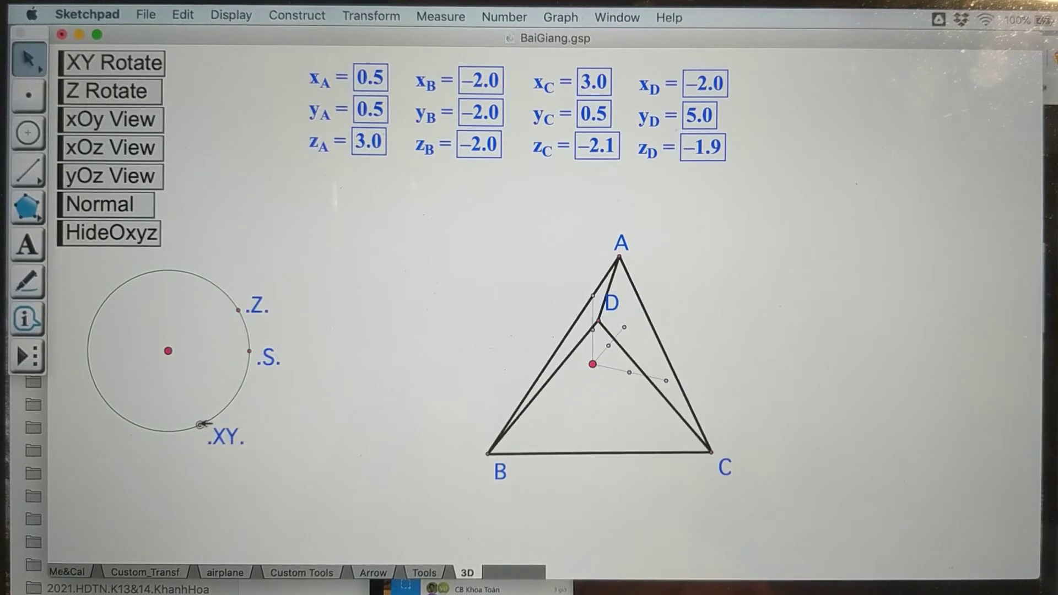
left_click_drag(157, 445, 179, 431)
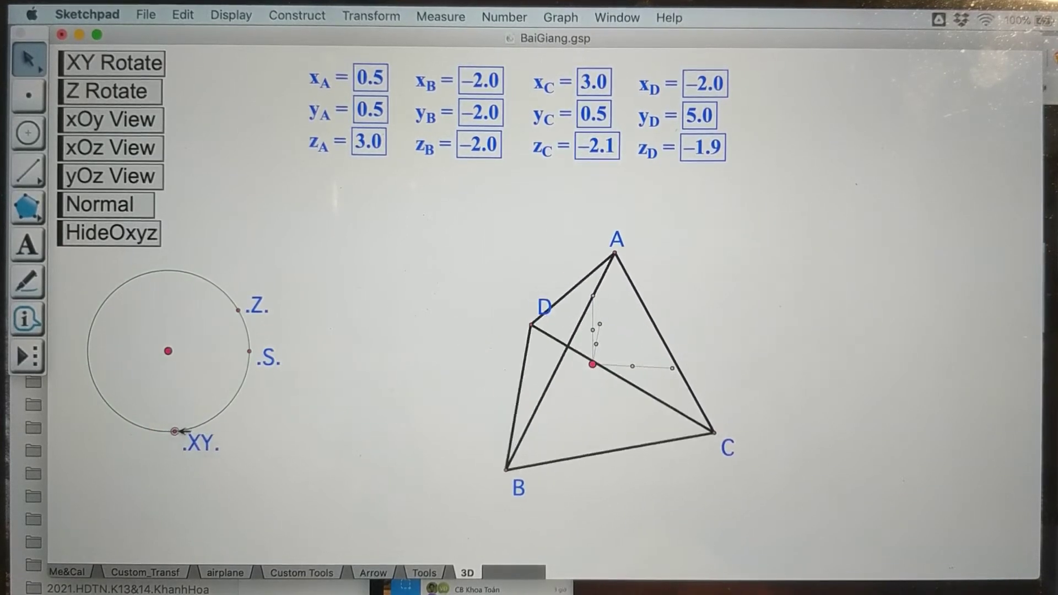
mouse_move(238, 380)
left_mouse_down()
mouse_move(243, 325)
mouse_move(236, 395)
left_mouse_up()
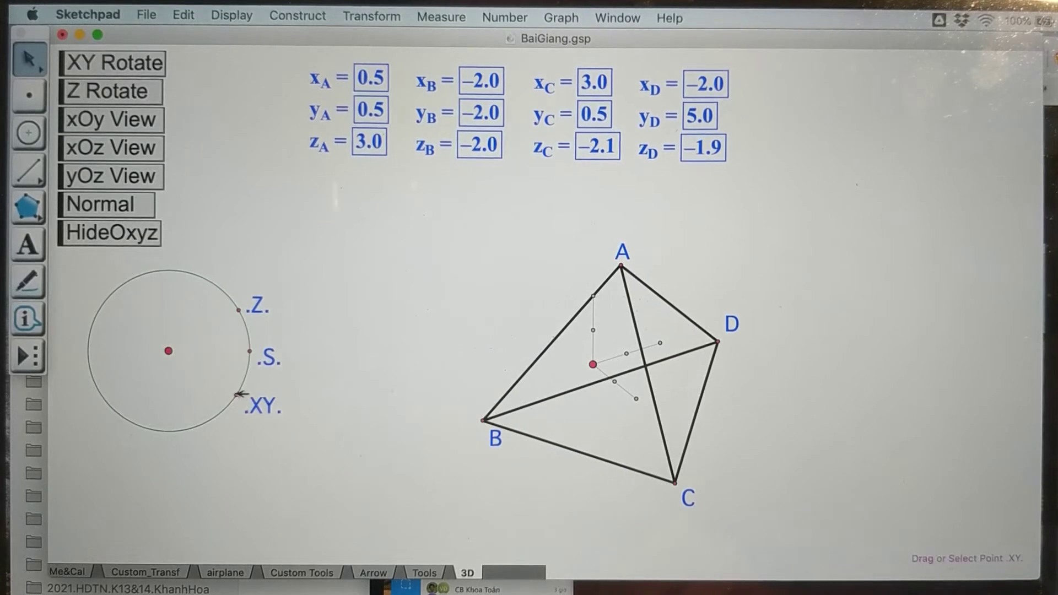
mouse_move(238, 394)
left_mouse_down()
mouse_move(180, 432)
mouse_move(234, 397)
mouse_move(204, 470)
mouse_move(247, 416)
mouse_move(255, 379)
mouse_move(239, 408)
left_mouse_up()
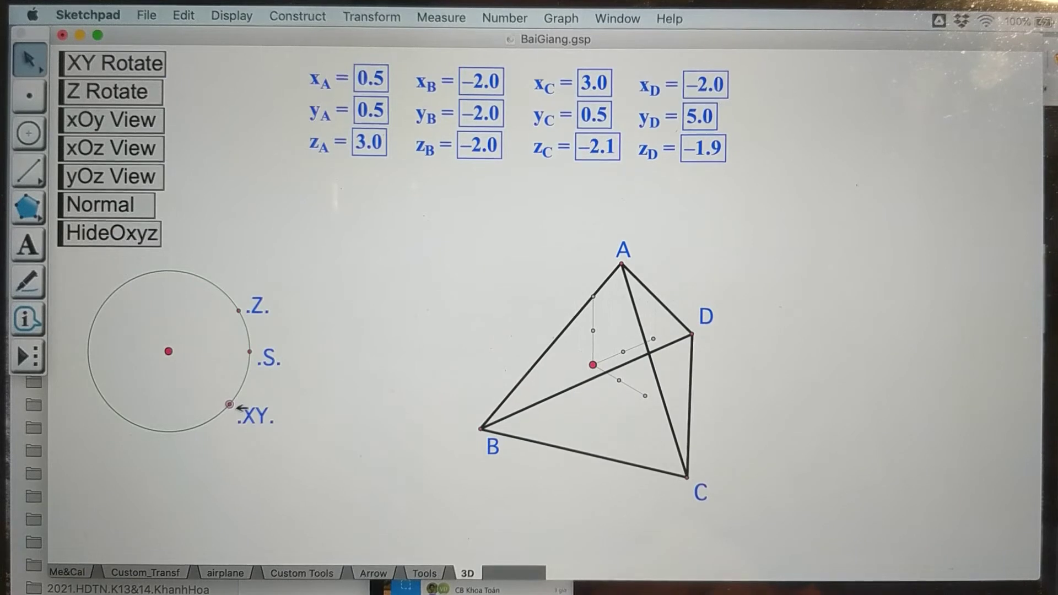
- Create a Hide/Show action button for the segments AB, BD, BC, AC and CD
left_click(563, 395)
left_click(591, 453)
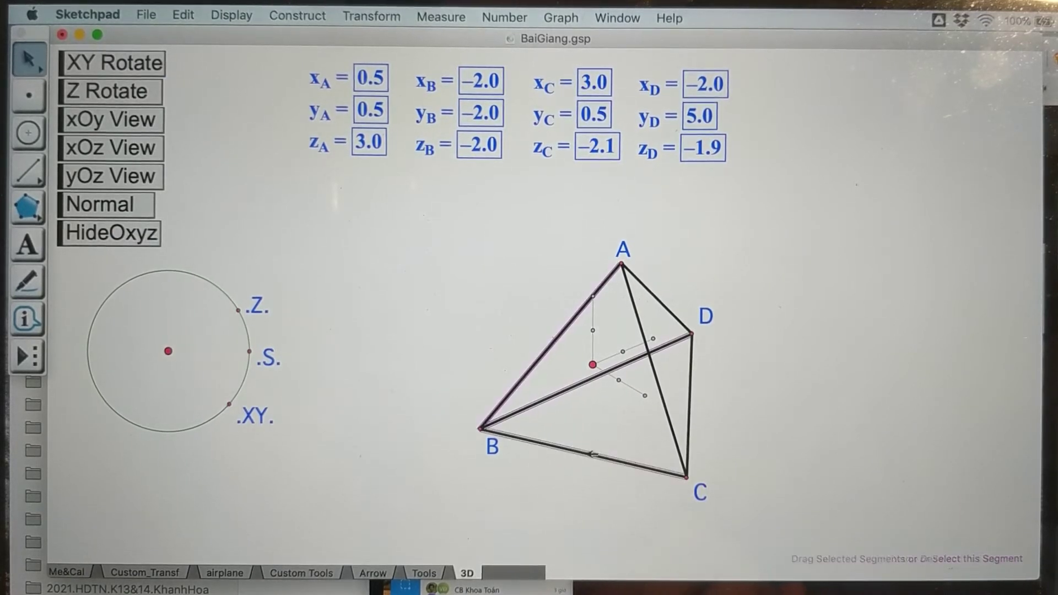
left_click(669, 423)
left_click(690, 408)
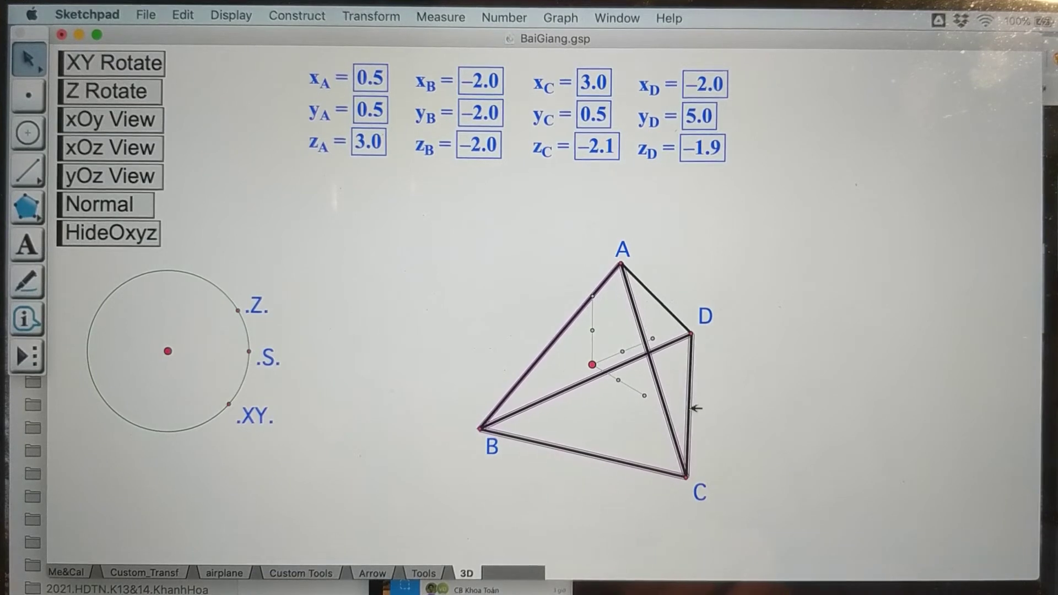
left_click(692, 408)
left_click(185, 15)
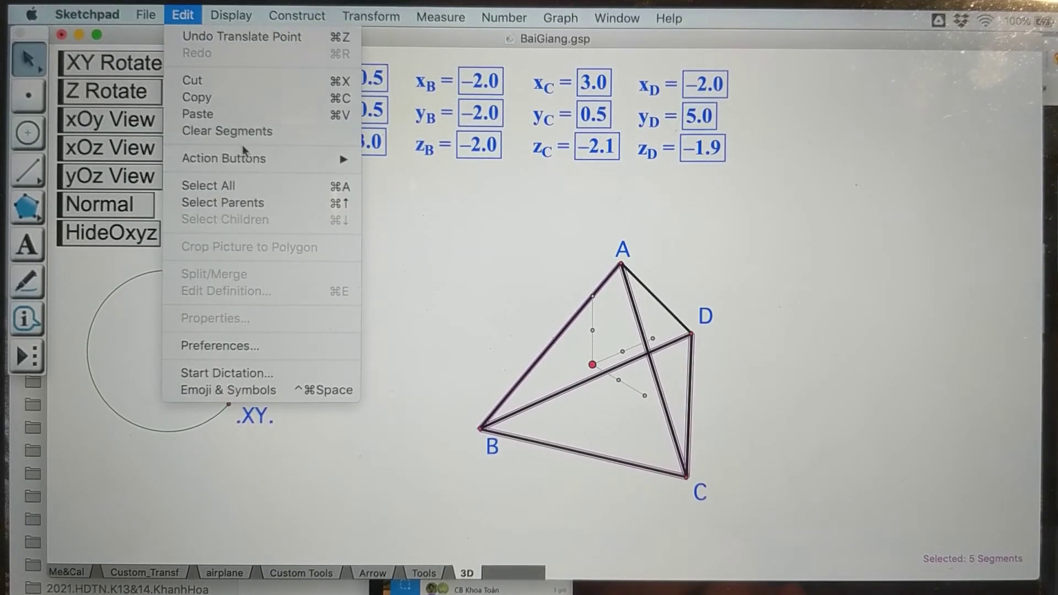
mouse_move(269, 160)
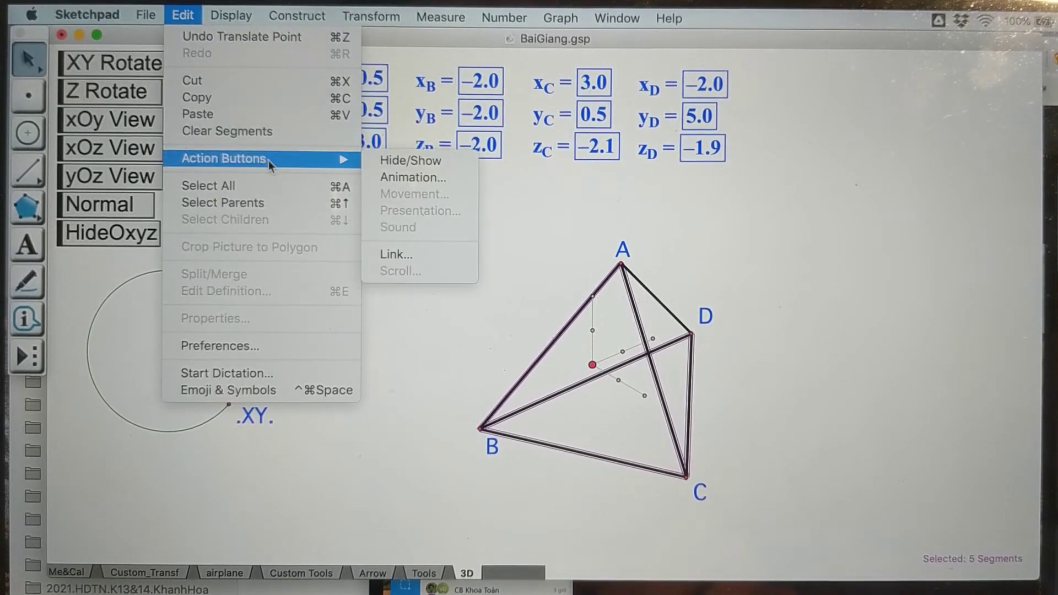
left_click(416, 160)
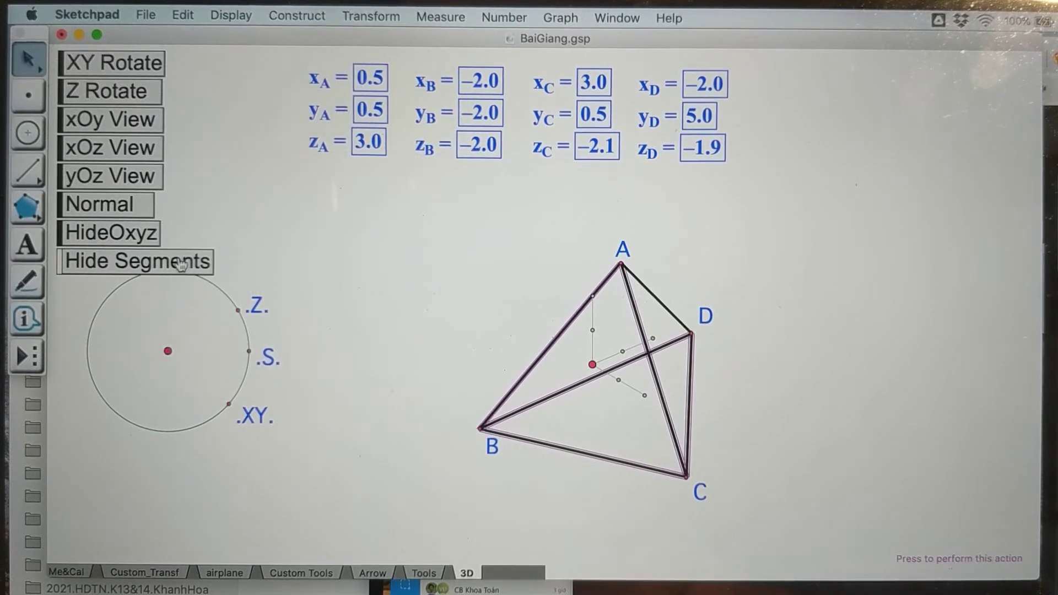
- Test the new button by hiding and showing the five segments, and delete the button
left_click(181, 265)
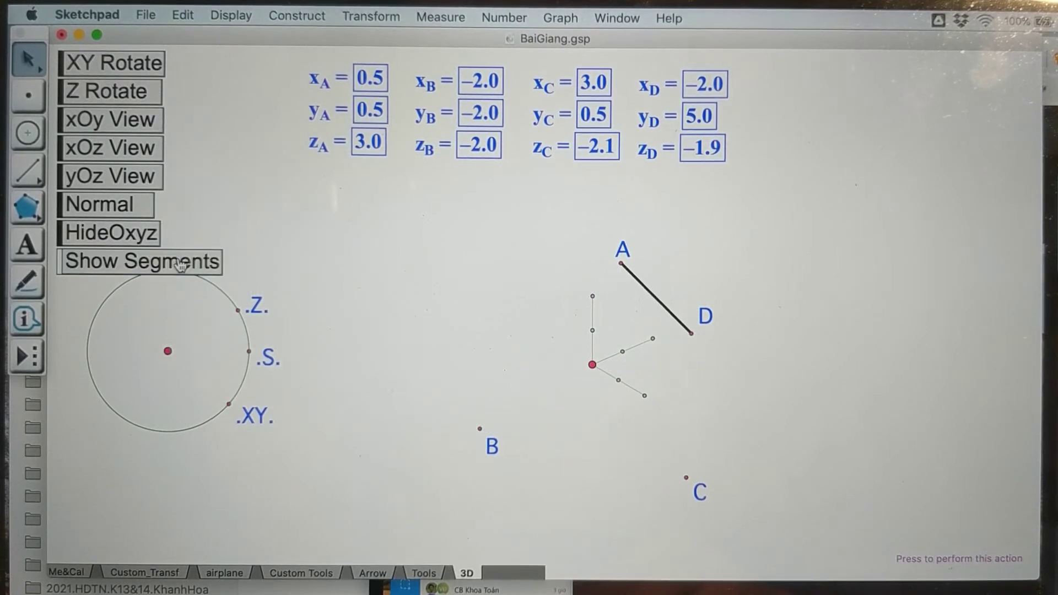
left_click(181, 265)
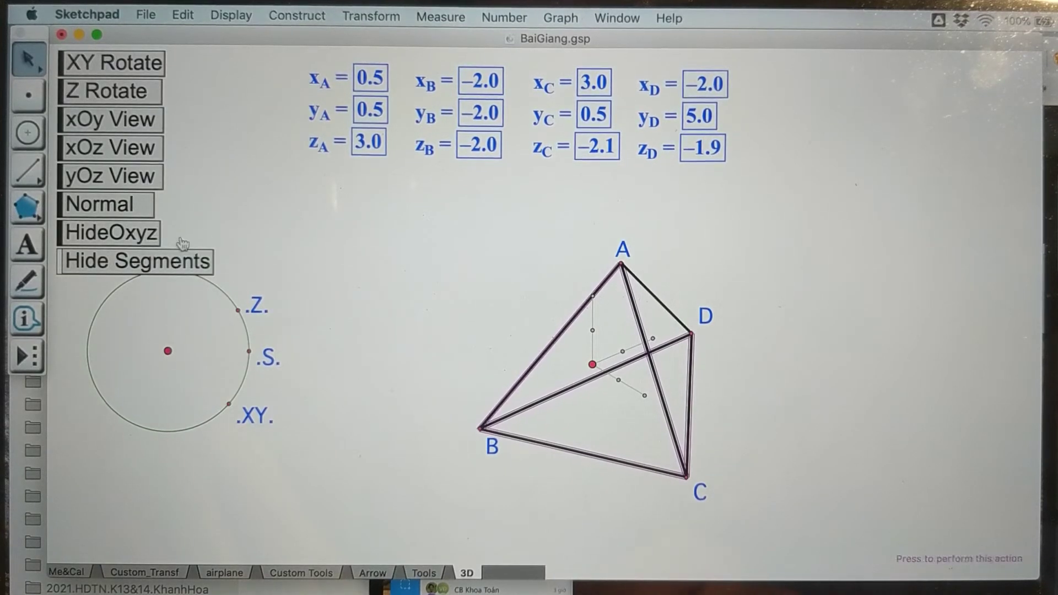
left_click(259, 235)
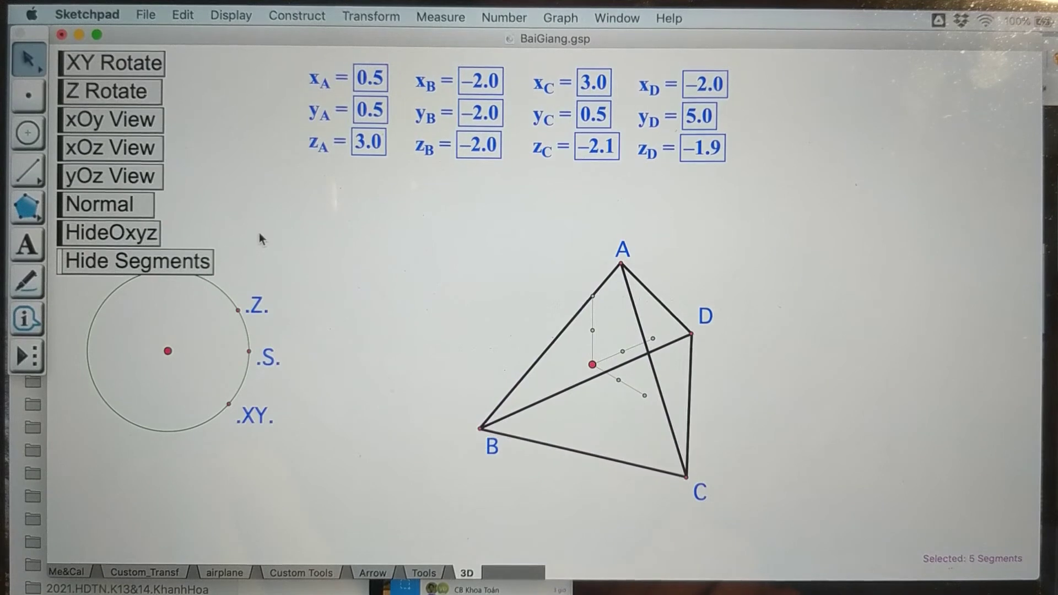
left_click(60, 260)
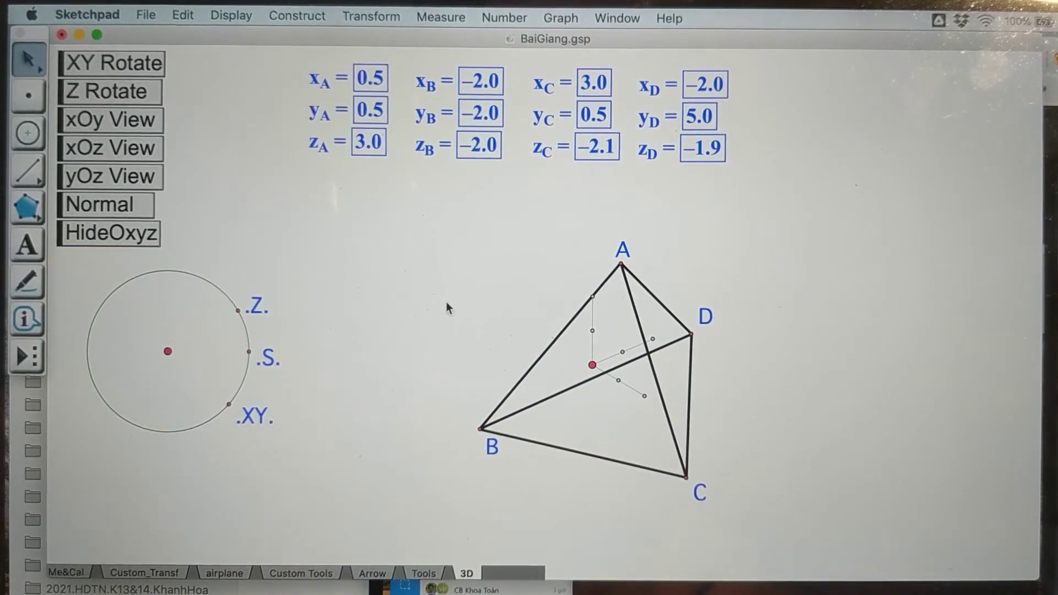
- Create a Hide/Show action button for all six edges of the tetrahedron, and test it by hiding and showing them
left_click(656, 299)
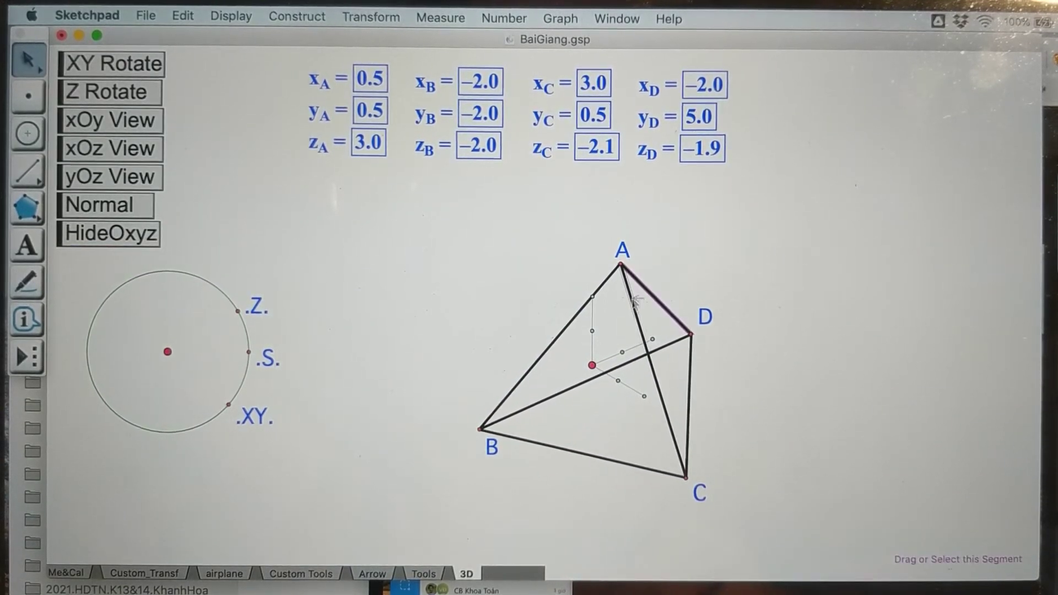
left_click(626, 280)
left_click(582, 309)
left_click(584, 382)
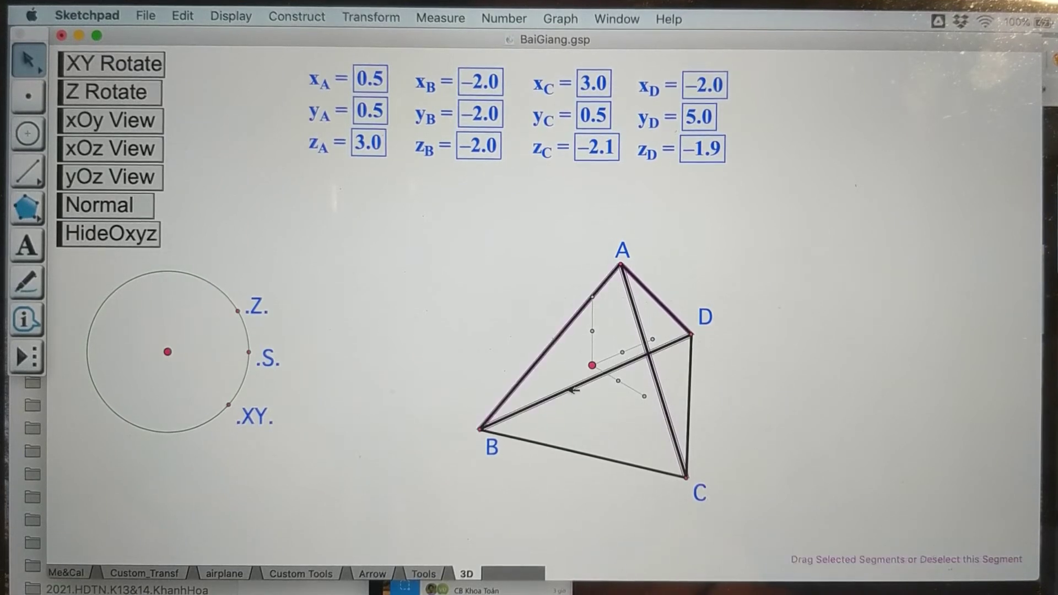
left_click(600, 458)
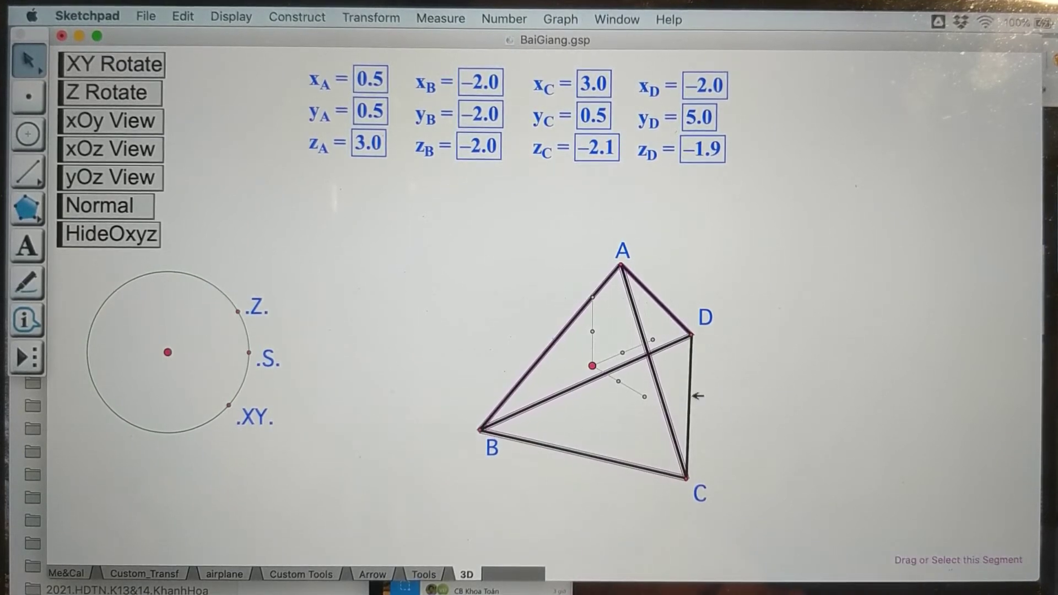
left_click(689, 394)
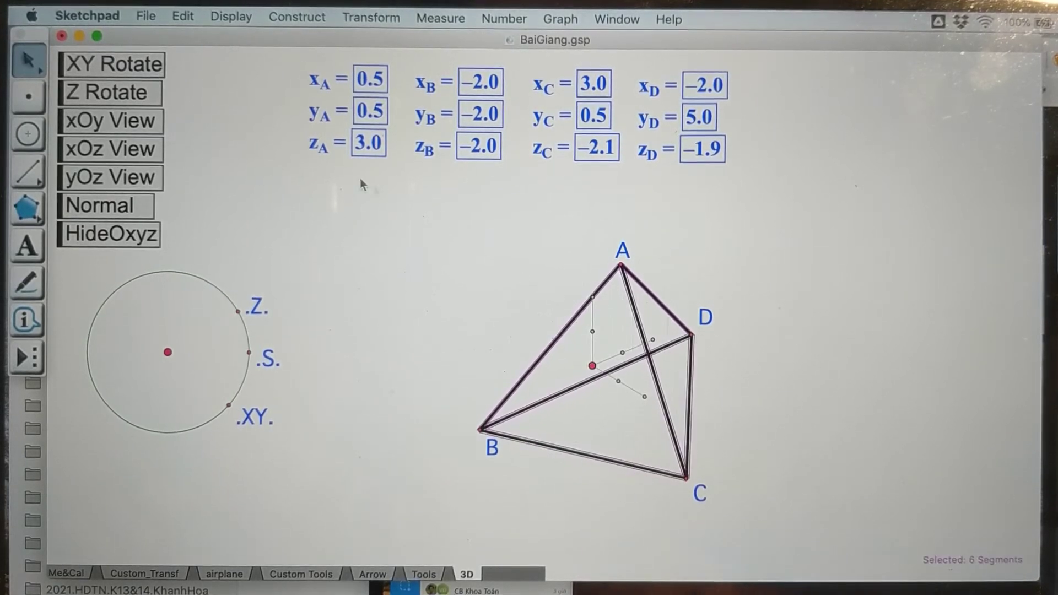
left_click(183, 17)
mouse_move(331, 160)
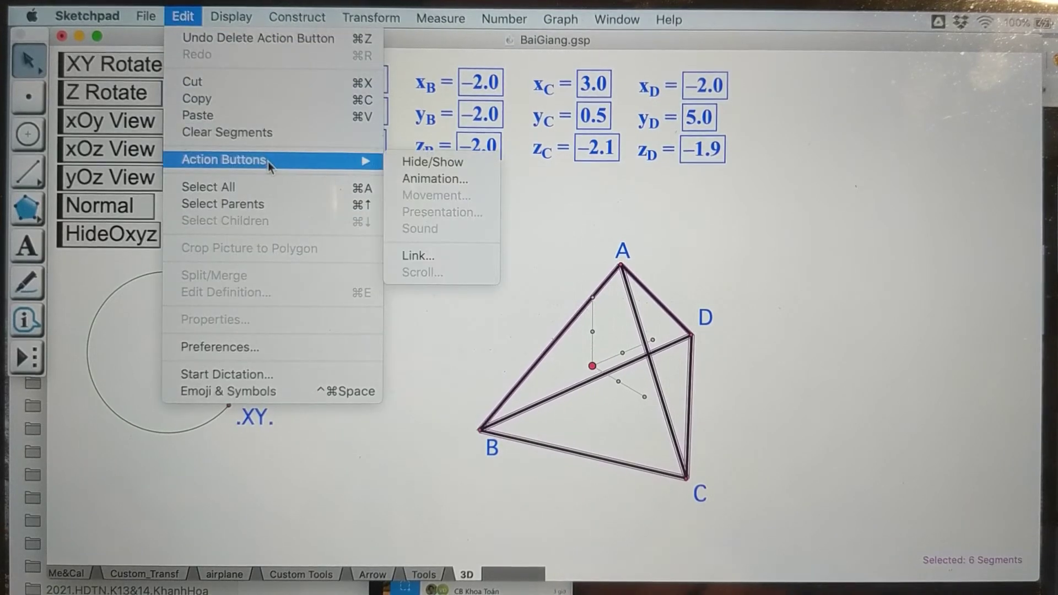
left_click(431, 161)
left_click(201, 266)
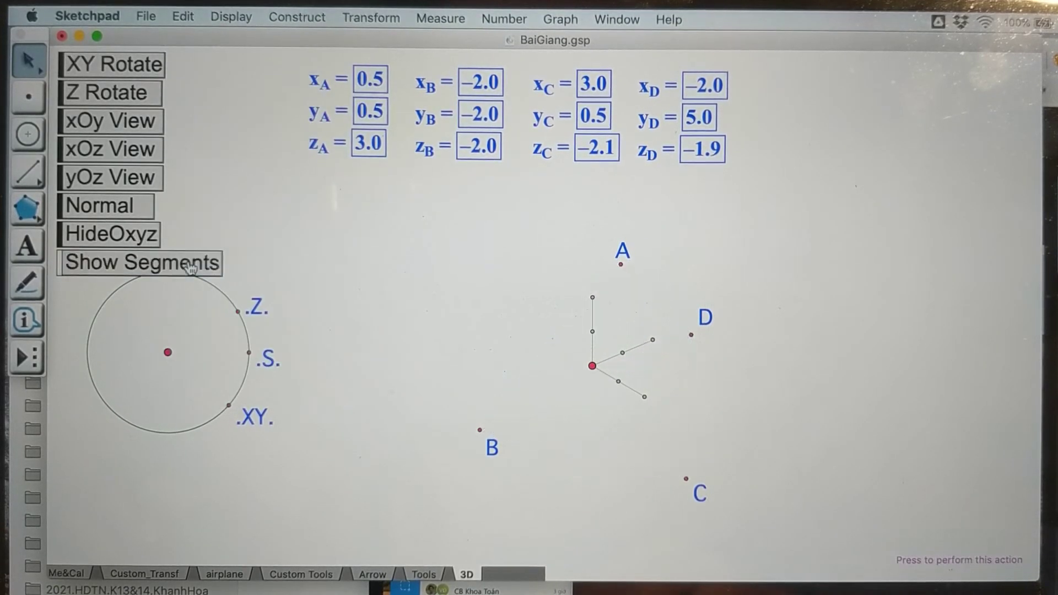
left_click(187, 269)
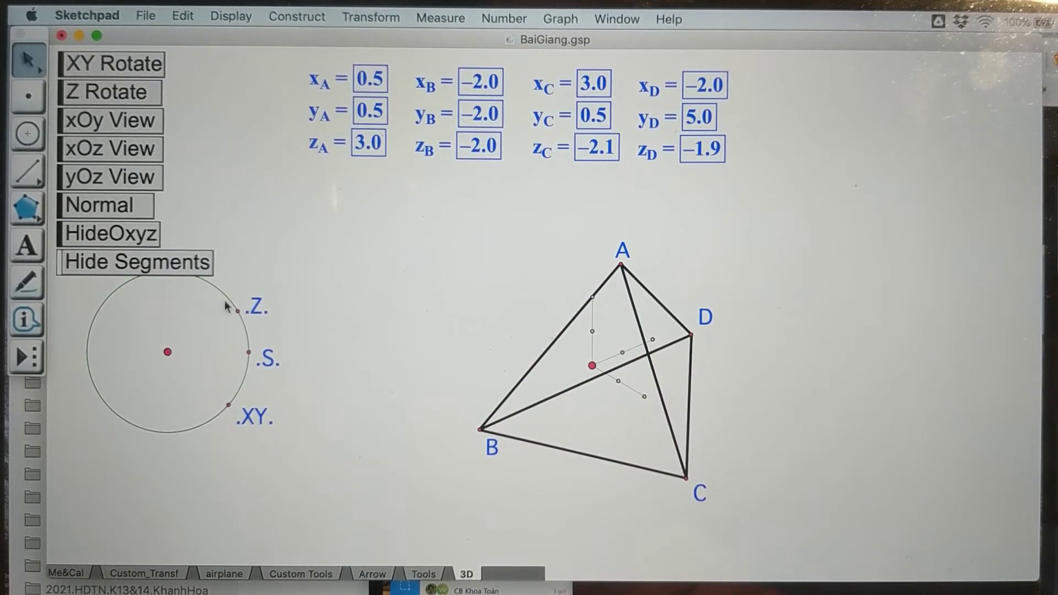
- Move the rotation control circle clear of the action buttons and turn the tetrahedron slightly with the XY control point
left_click_drag(235, 296, 249, 333)
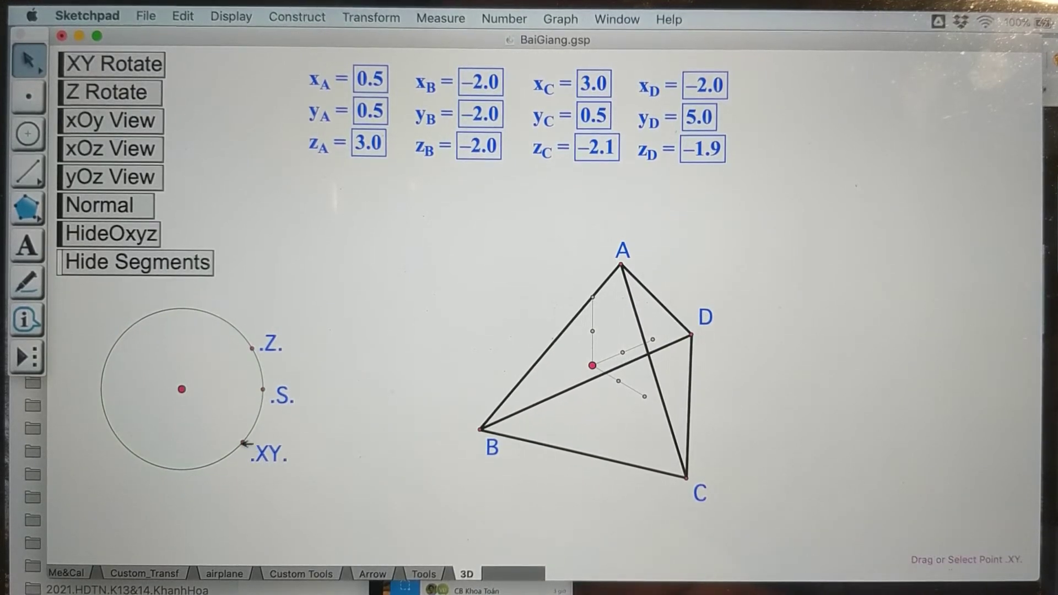
mouse_move(245, 443)
left_mouse_down()
mouse_move(249, 436)
mouse_move(231, 454)
mouse_move(250, 435)
left_mouse_up()
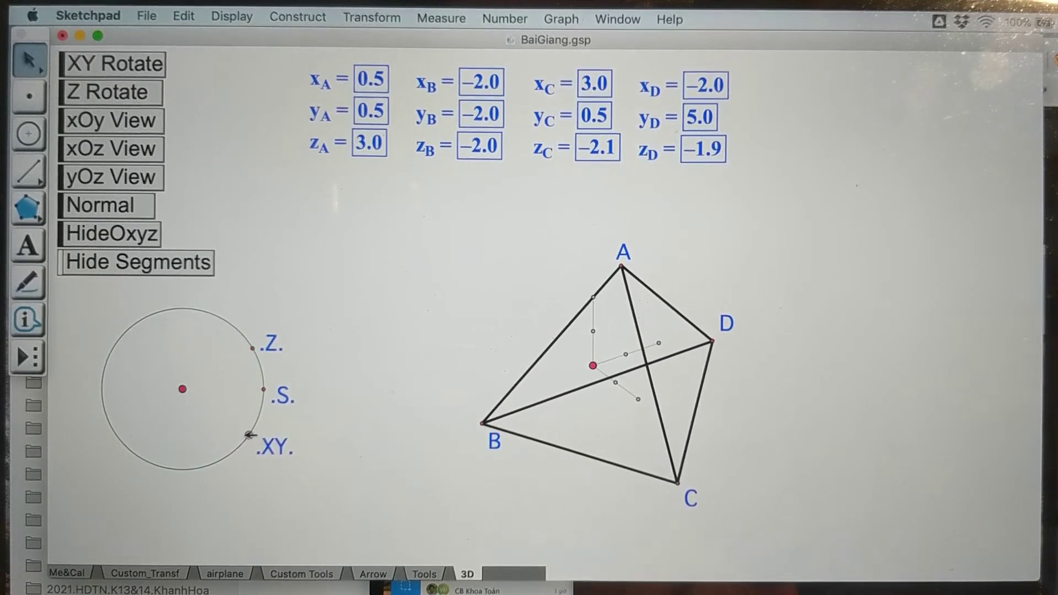
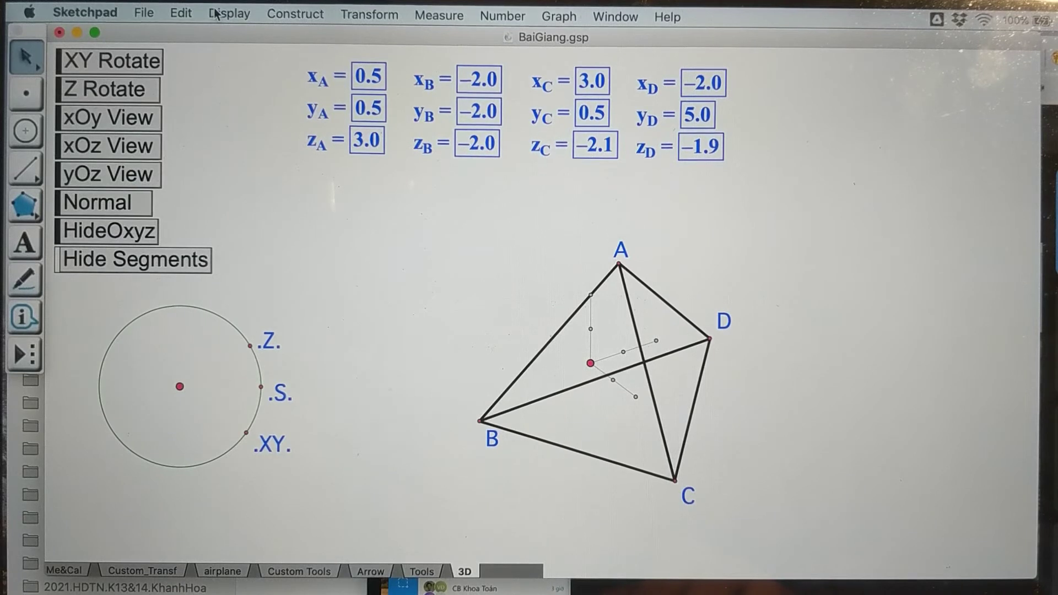
left_click(178, 14)
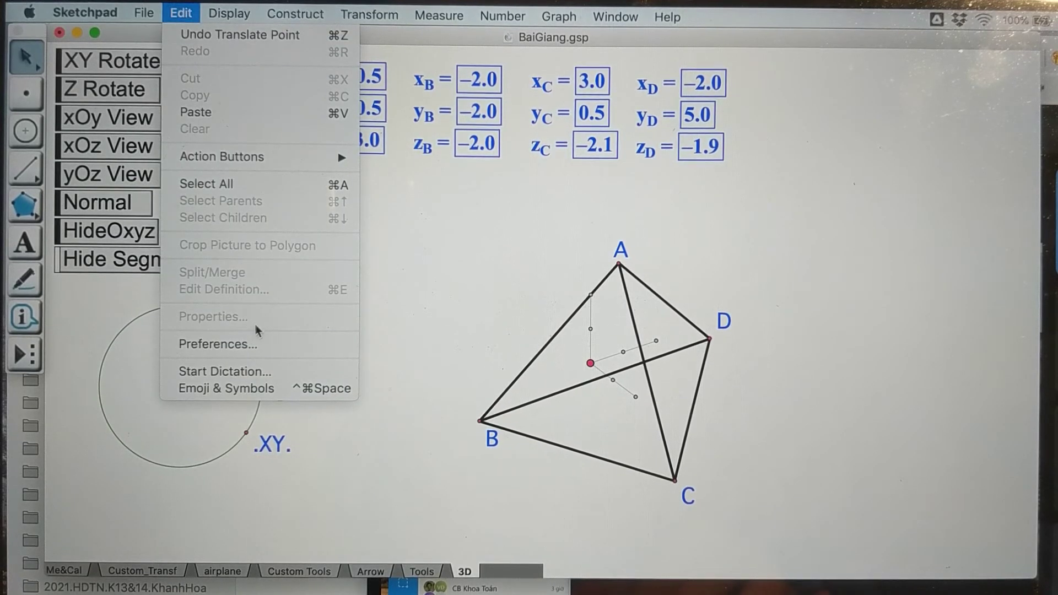
left_click(263, 346)
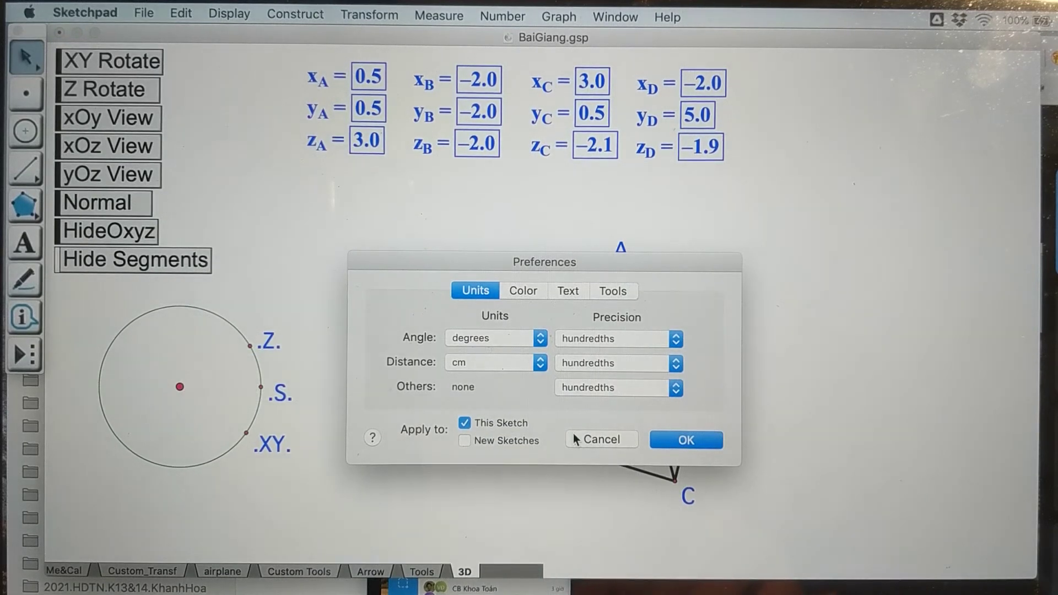
left_click(593, 438)
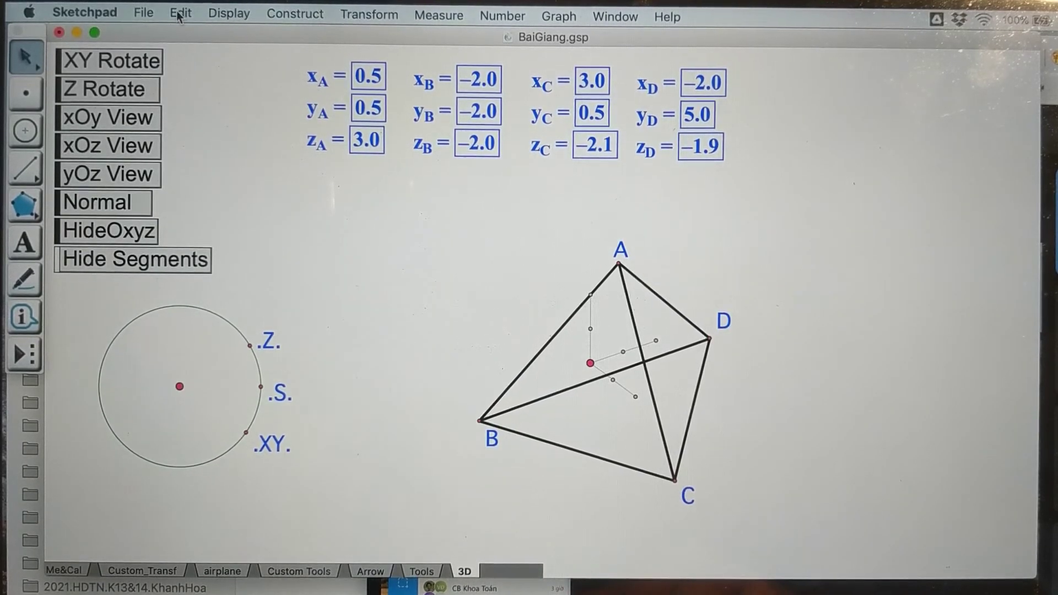
- Set the angle units of this sketch to directed degrees in the preferences
left_click(180, 14)
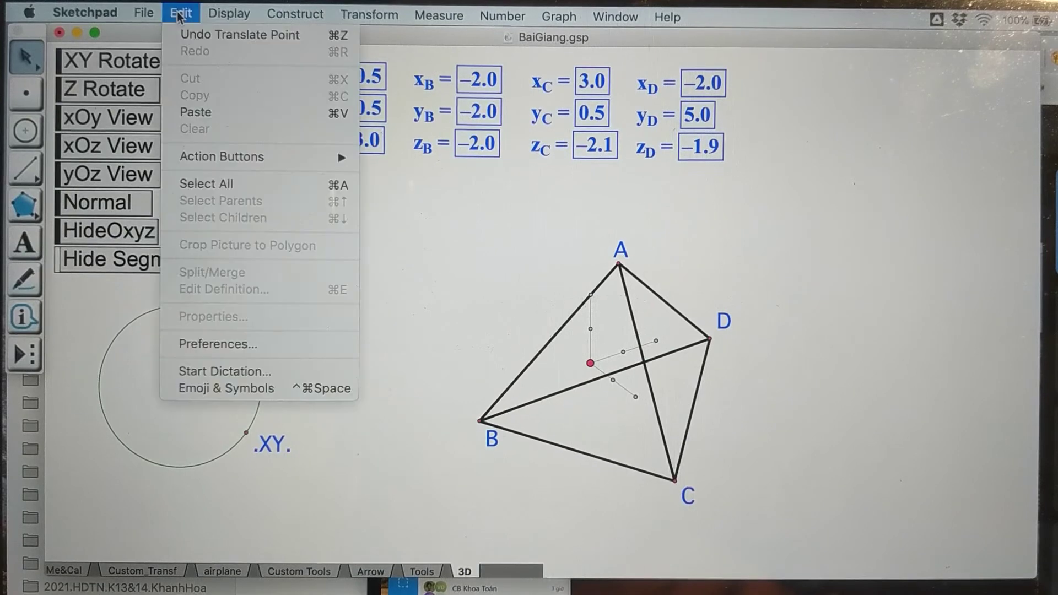
left_click(237, 344)
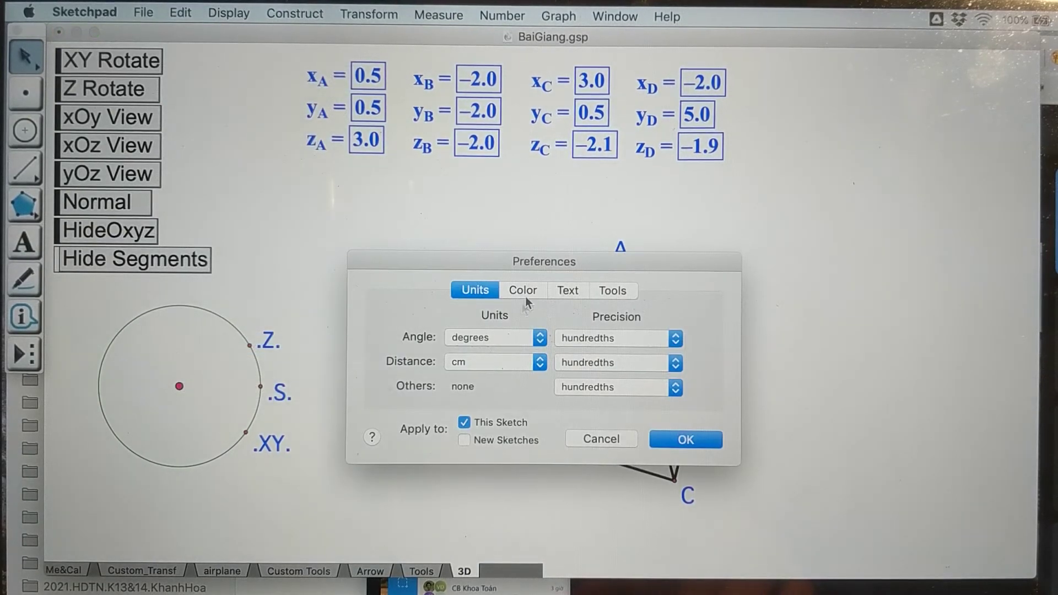
left_click_drag(517, 261, 395, 198)
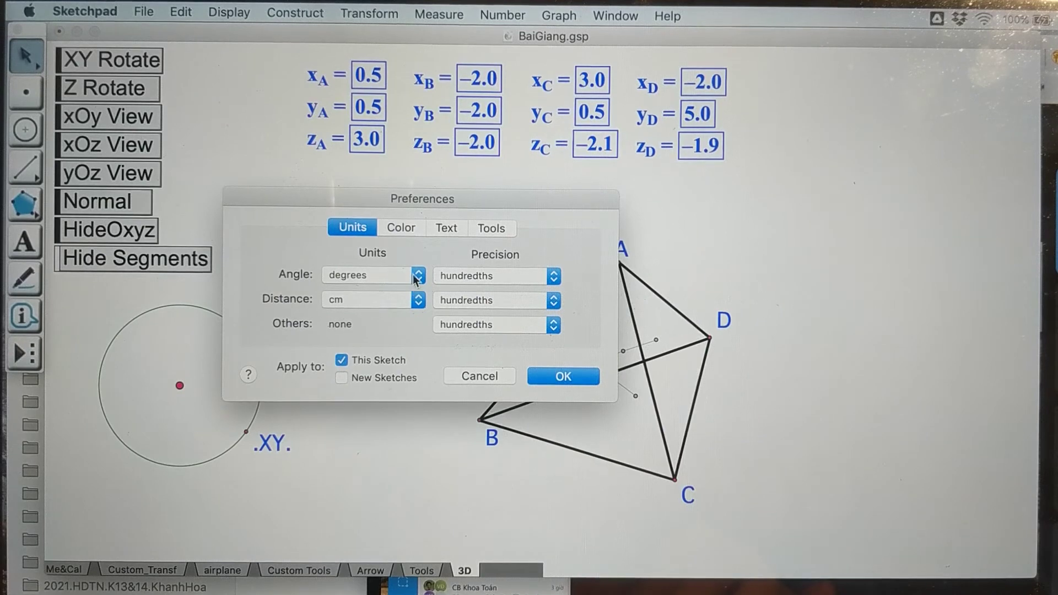
left_click(412, 275)
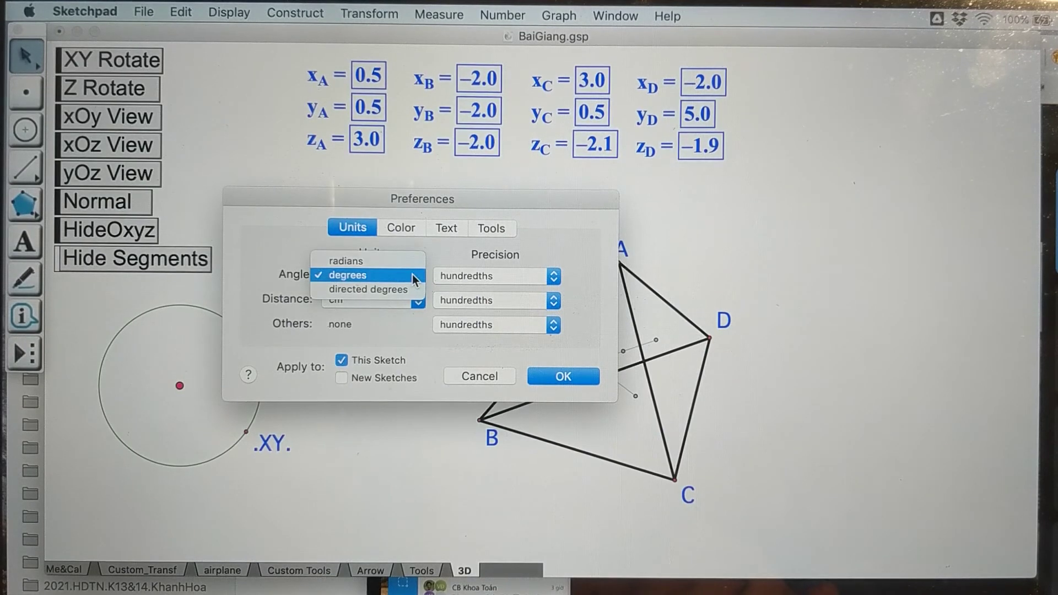
left_click(385, 291)
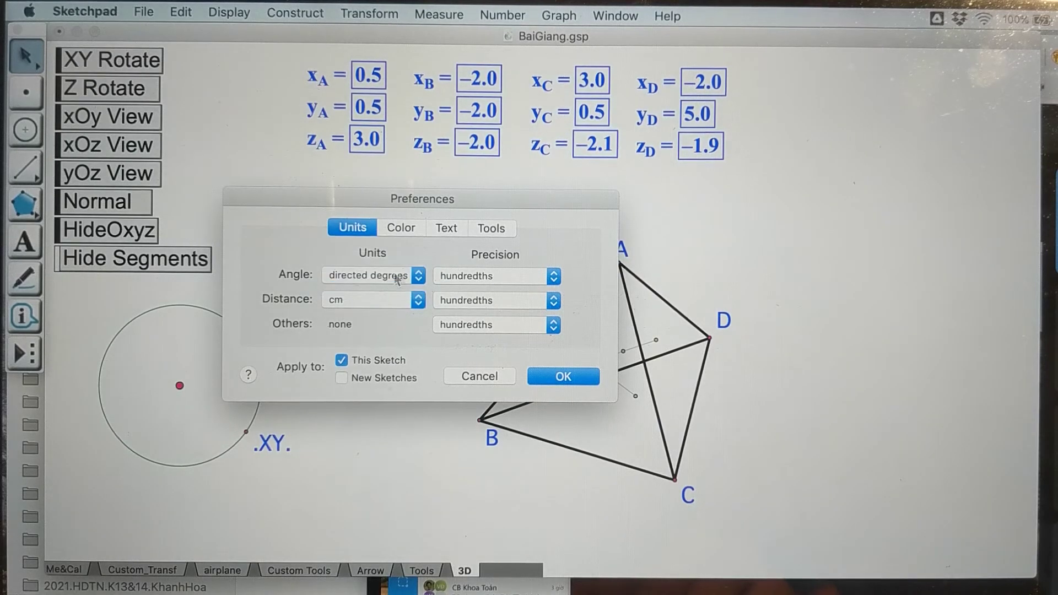
left_click(561, 377)
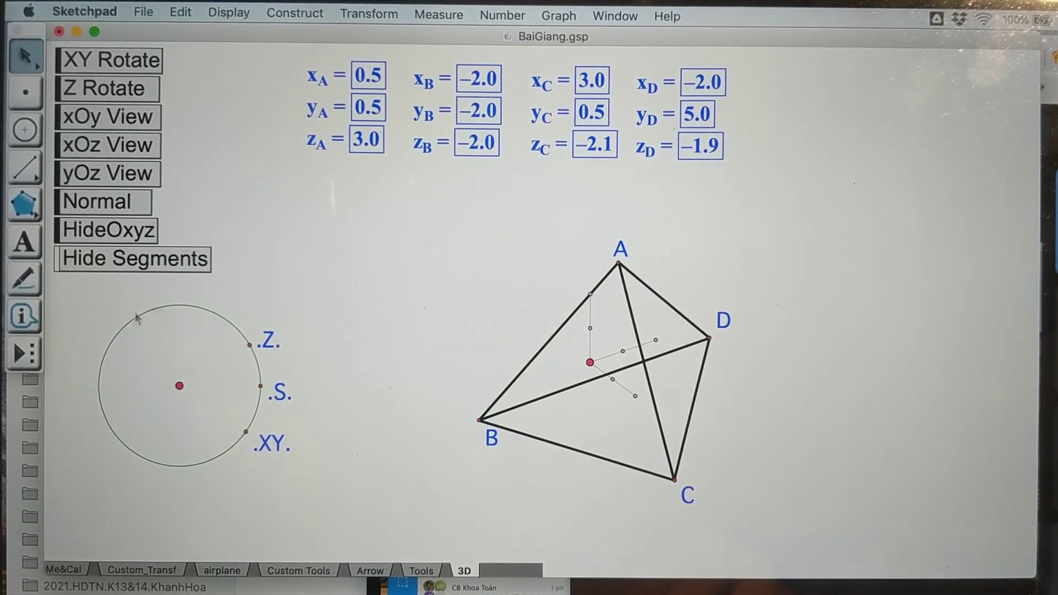
- Activate the DauCuaMat custom tool from the 3D tool set
left_click(22, 352)
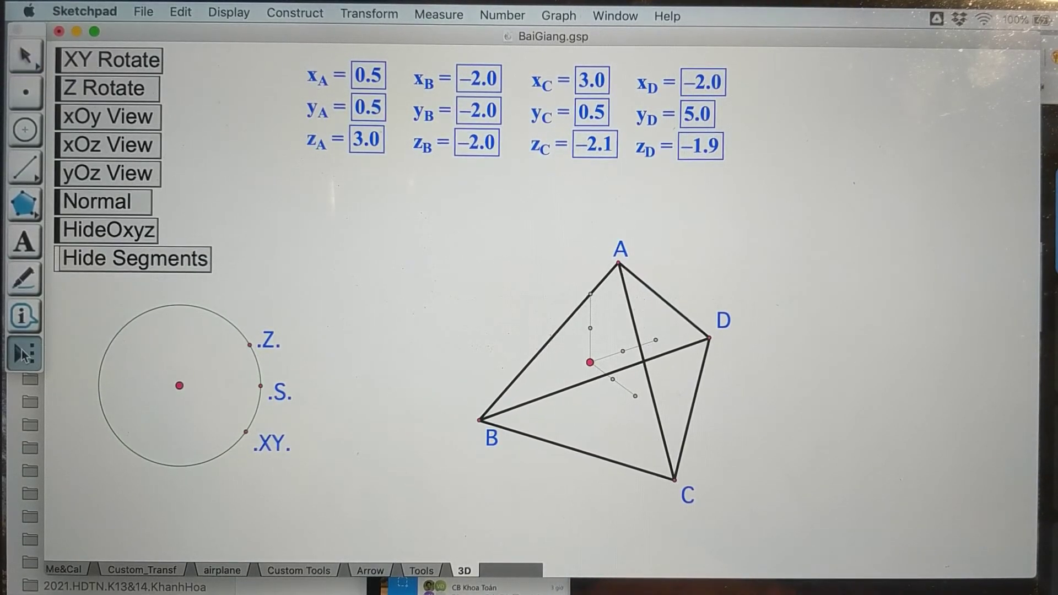
left_click(22, 353)
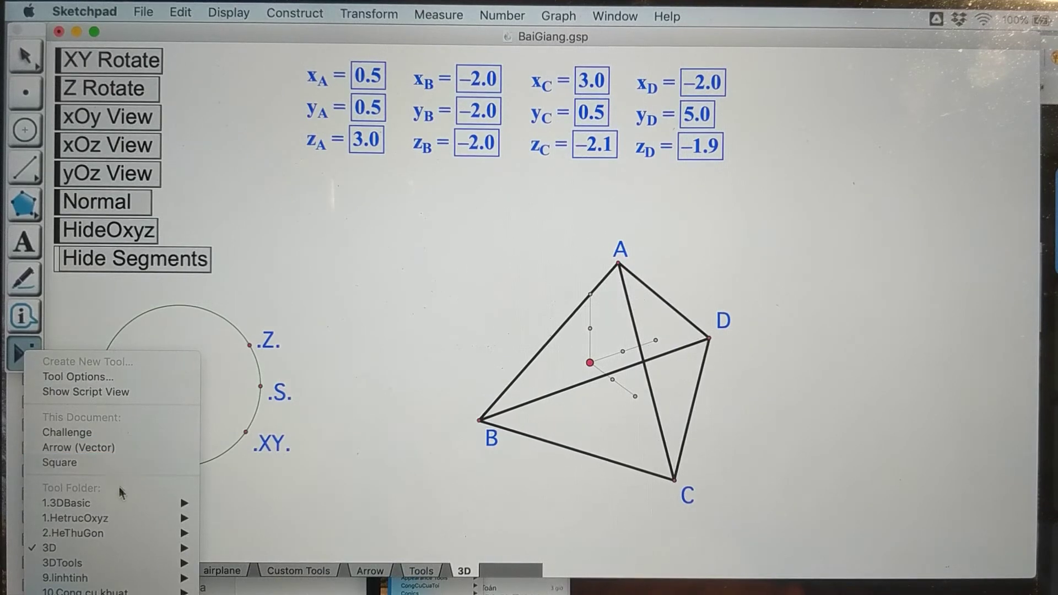
mouse_move(127, 547)
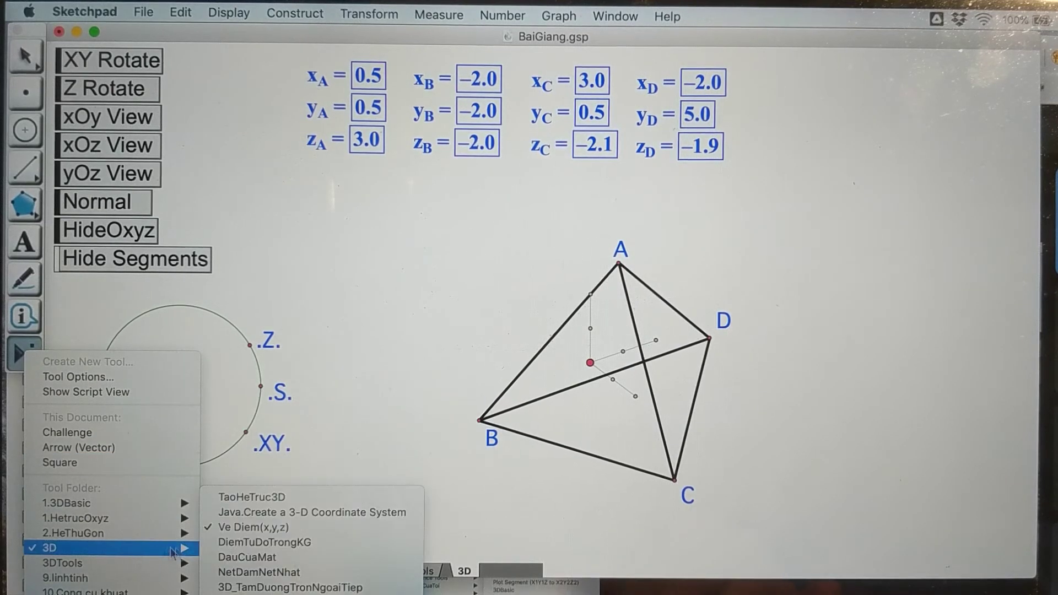
left_click(279, 559)
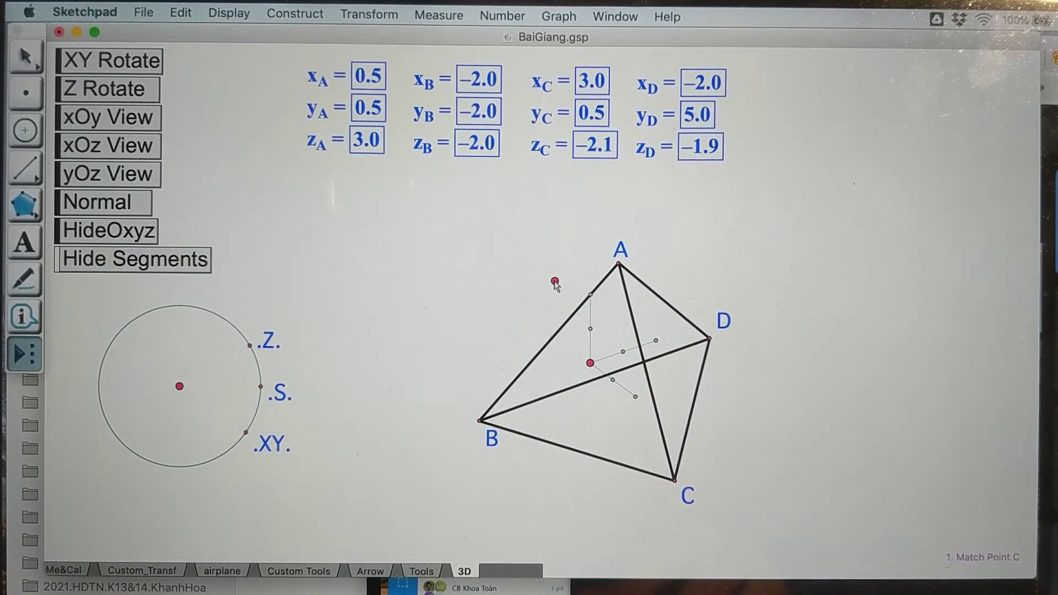
left_click(619, 265)
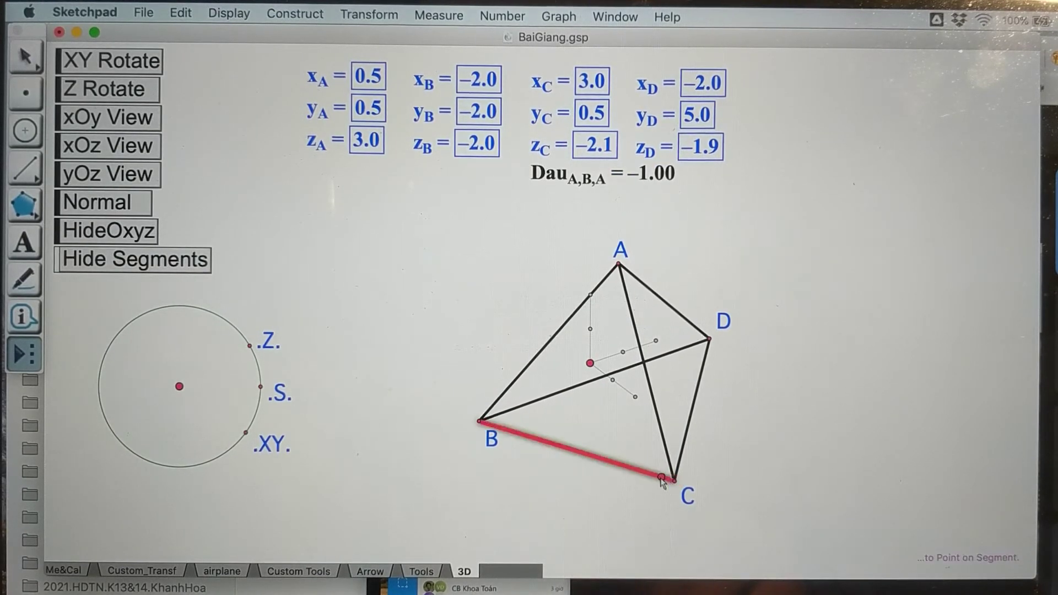
key("Escape")
key("Escape")
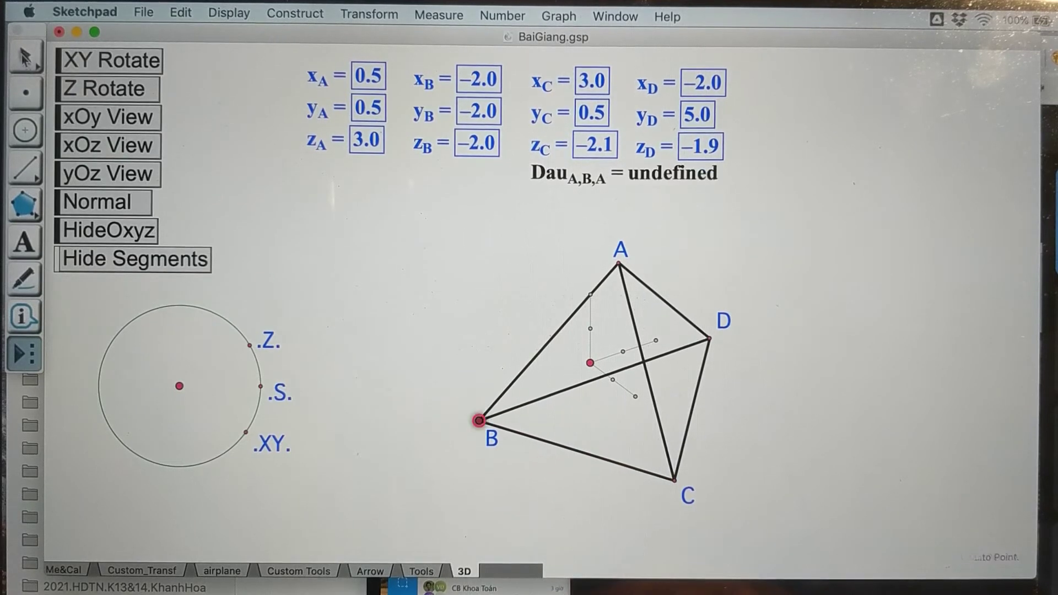
- Apply DauCuaMat to points A, C and B in that order, and place the resulting measurement below the coordinates of A
left_click(25, 353)
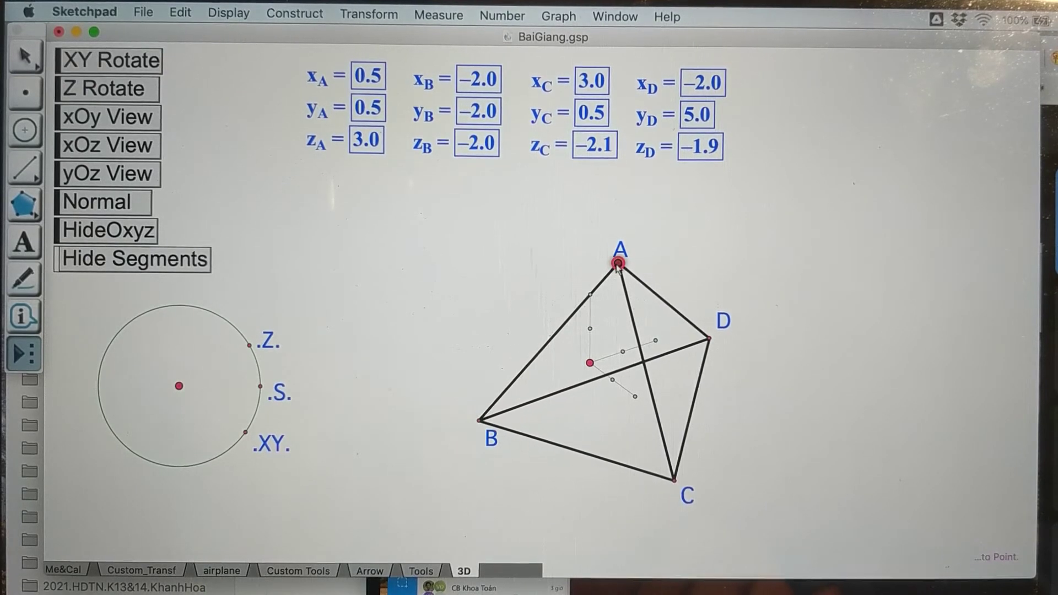
left_click(674, 479)
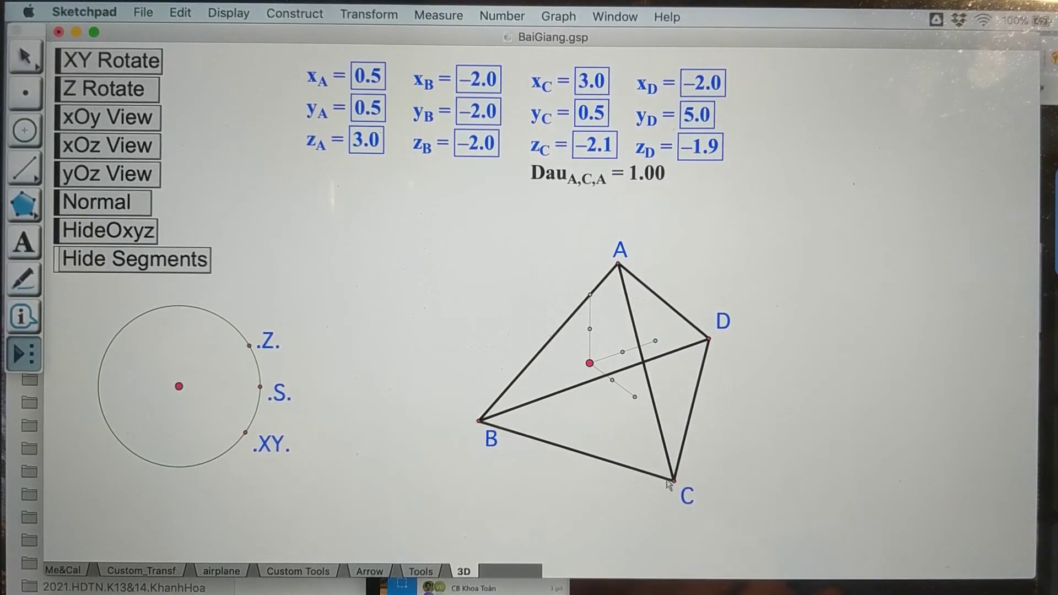
left_click(480, 421)
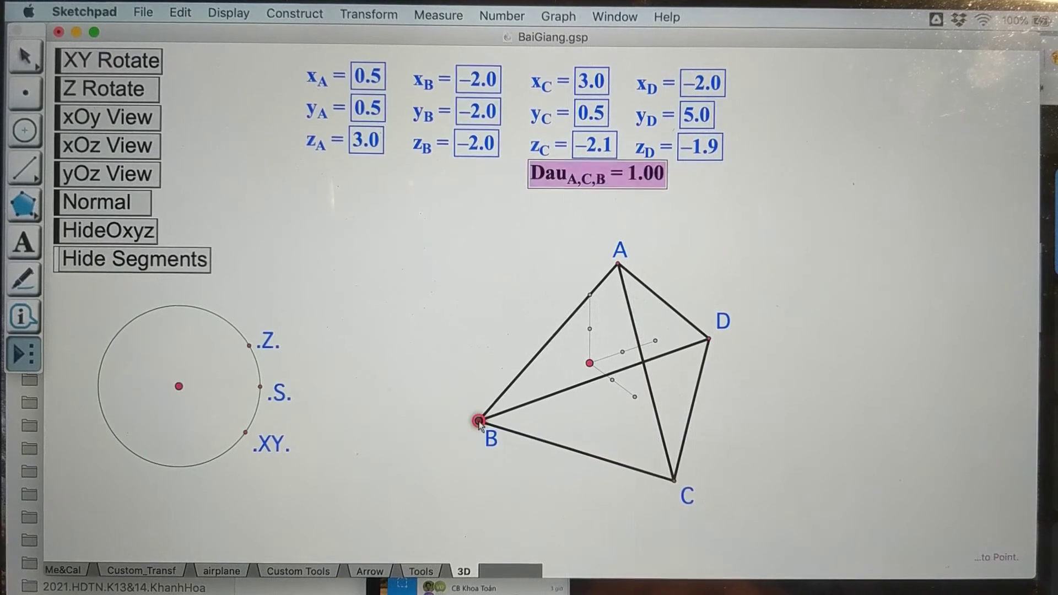
left_click(24, 55)
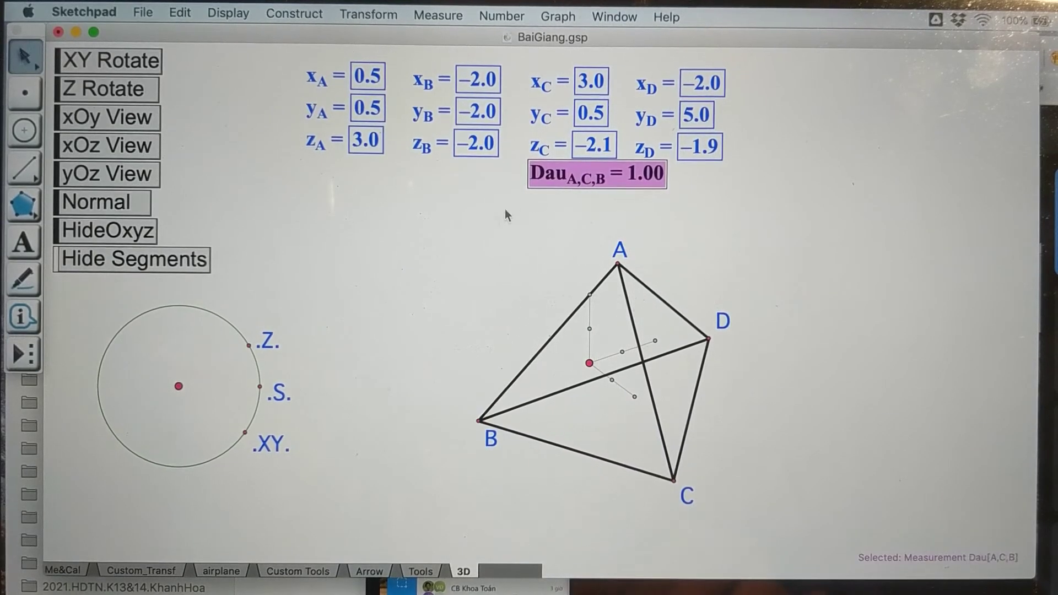
left_click_drag(618, 171, 395, 198)
left_click(425, 283)
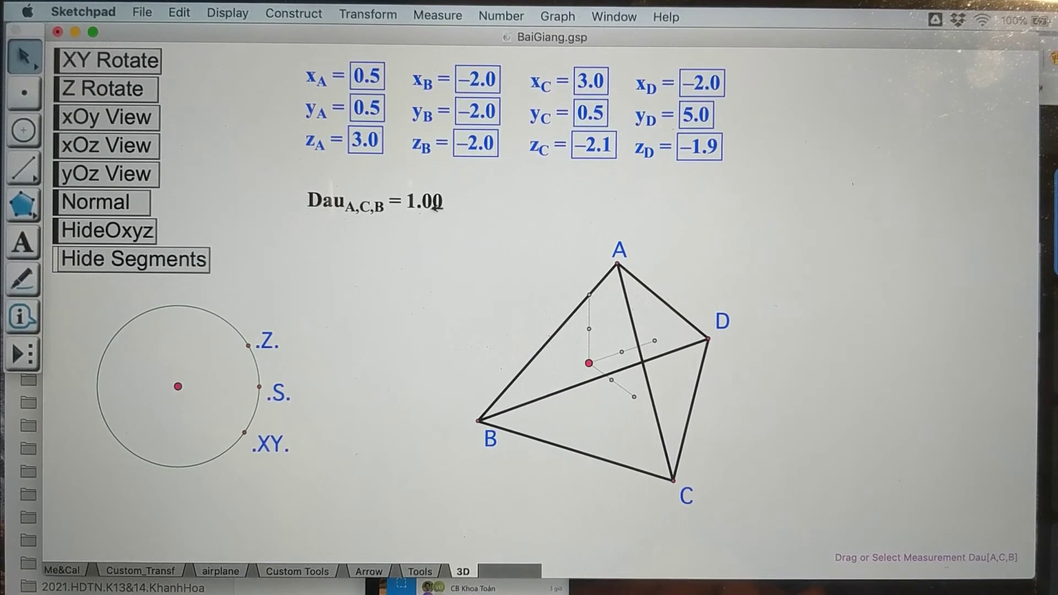
- Rotate the tetrahedron slightly back and forth with the XY control point to examine face ACB against its sign value
left_click(23, 353)
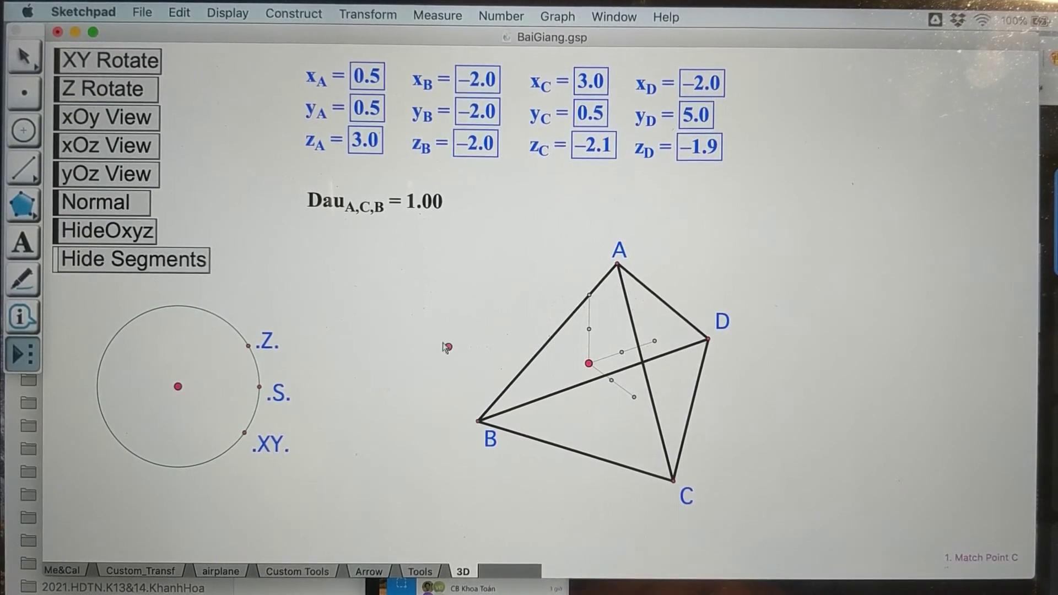
left_click(23, 65)
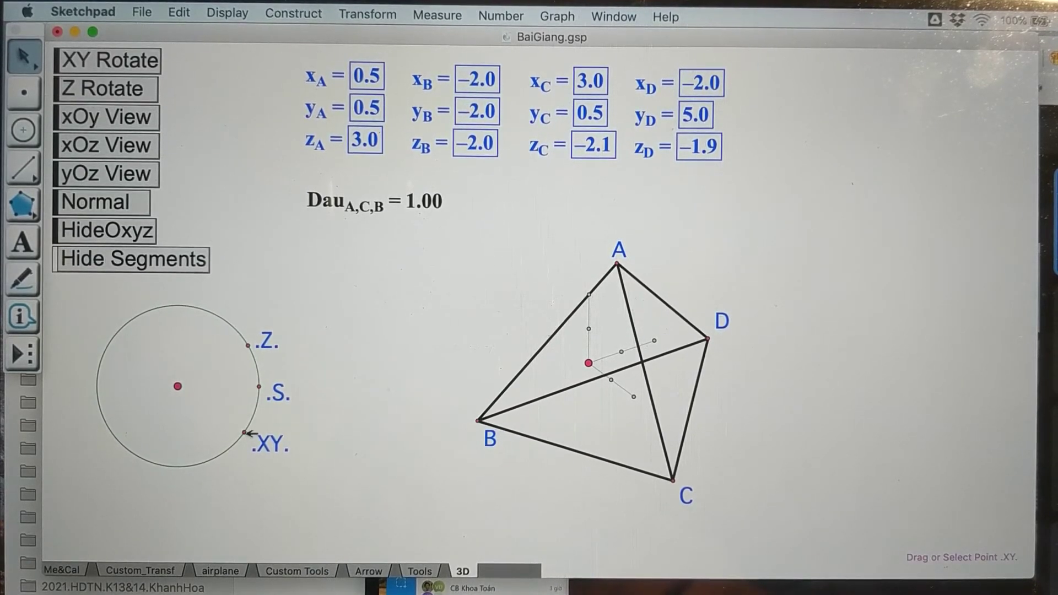
left_click_drag(246, 433, 248, 427)
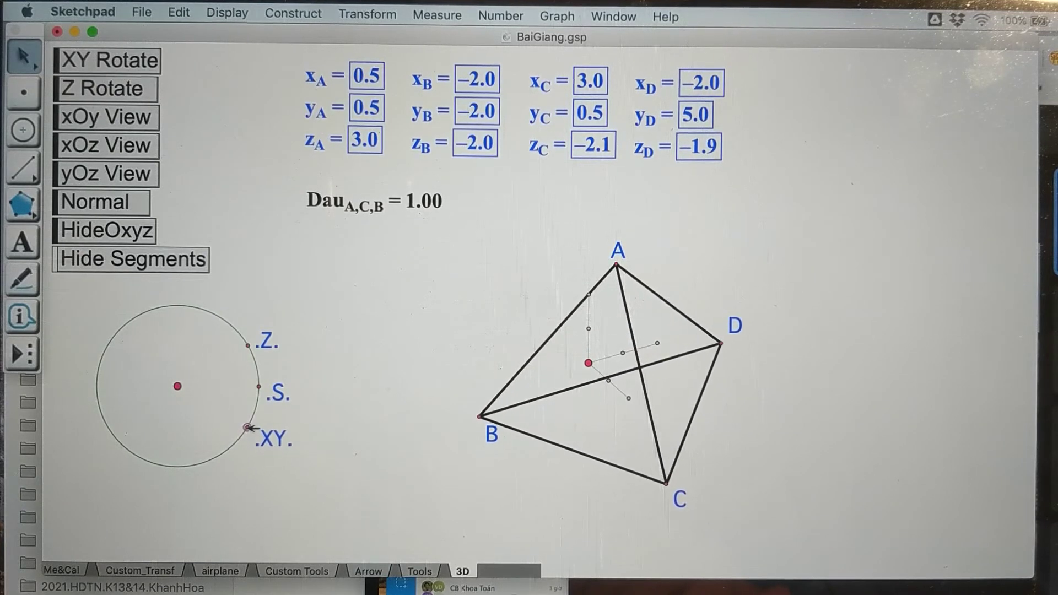
mouse_move(251, 424)
left_mouse_down()
mouse_move(272, 350)
mouse_move(251, 306)
mouse_move(251, 347)
mouse_move(228, 325)
mouse_move(251, 339)
mouse_move(256, 363)
mouse_move(267, 356)
mouse_move(222, 331)
mouse_move(250, 345)
mouse_move(255, 366)
mouse_move(231, 326)
mouse_move(262, 378)
mouse_move(236, 335)
mouse_move(260, 366)
mouse_move(244, 432)
left_mouse_up()
- Show the script view of the DauCuaMat tool, examine its given points and calculation steps, and close it
left_click(30, 359)
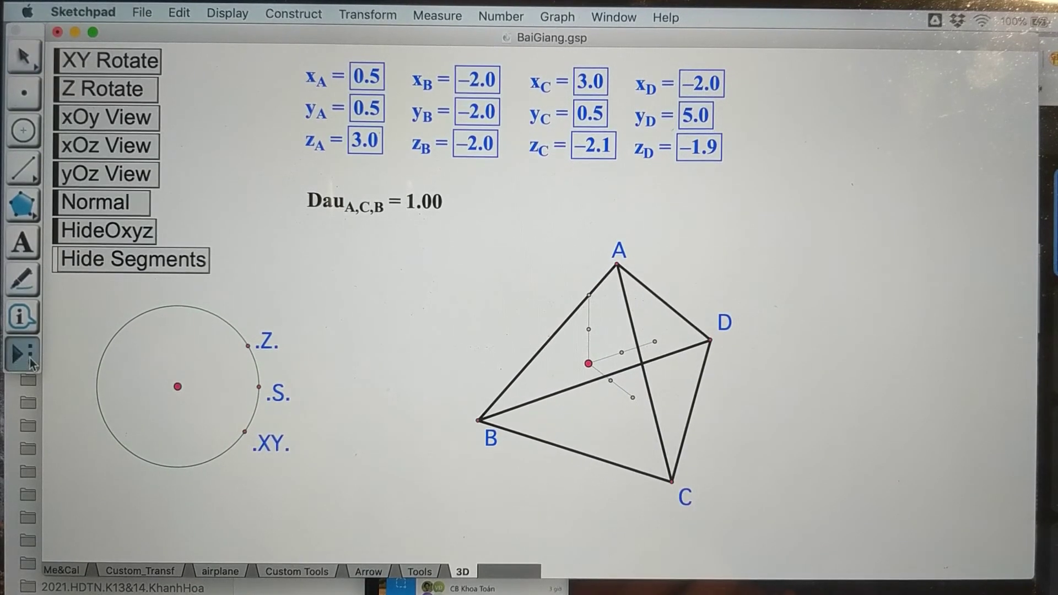
left_click(30, 362)
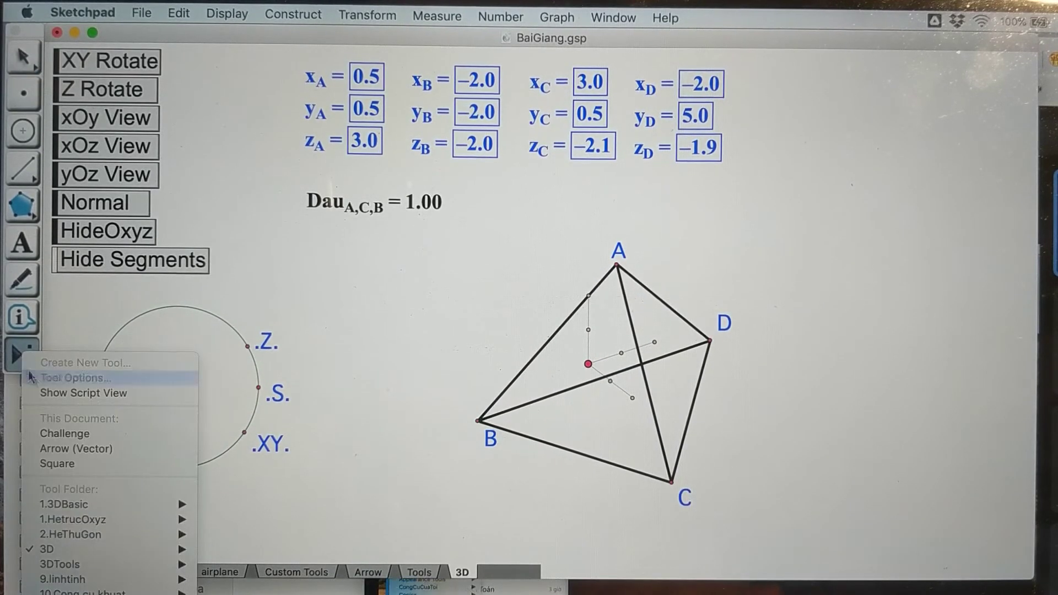
mouse_move(121, 550)
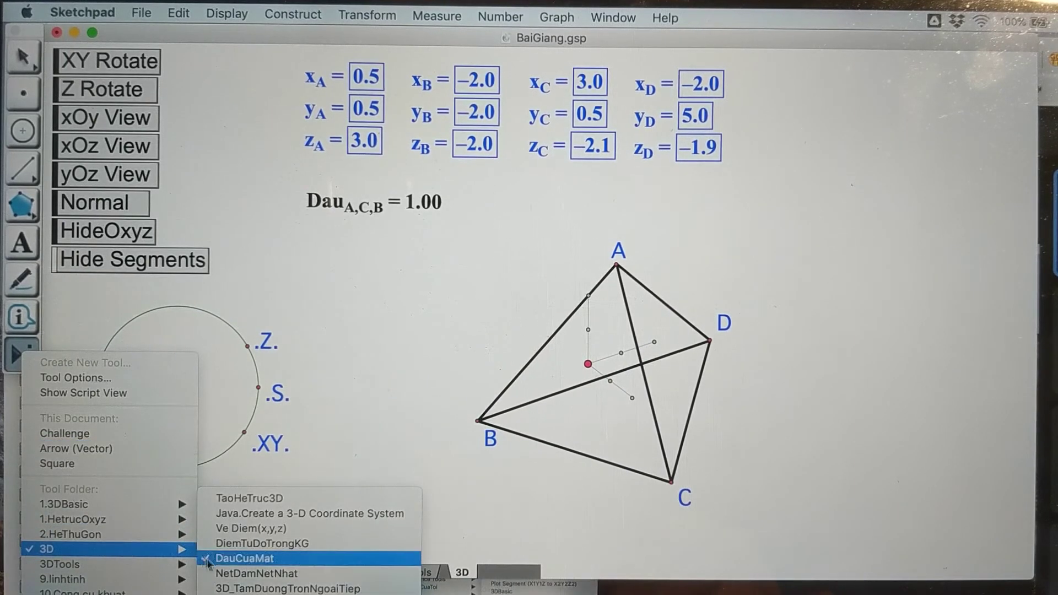
left_click(111, 393)
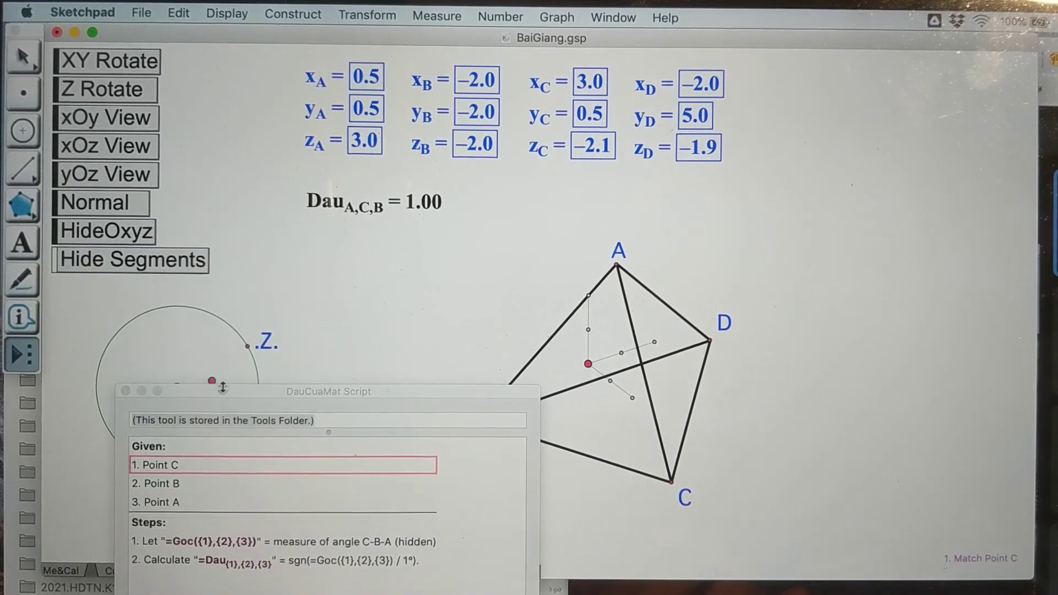
left_click_drag(320, 392, 330, 215)
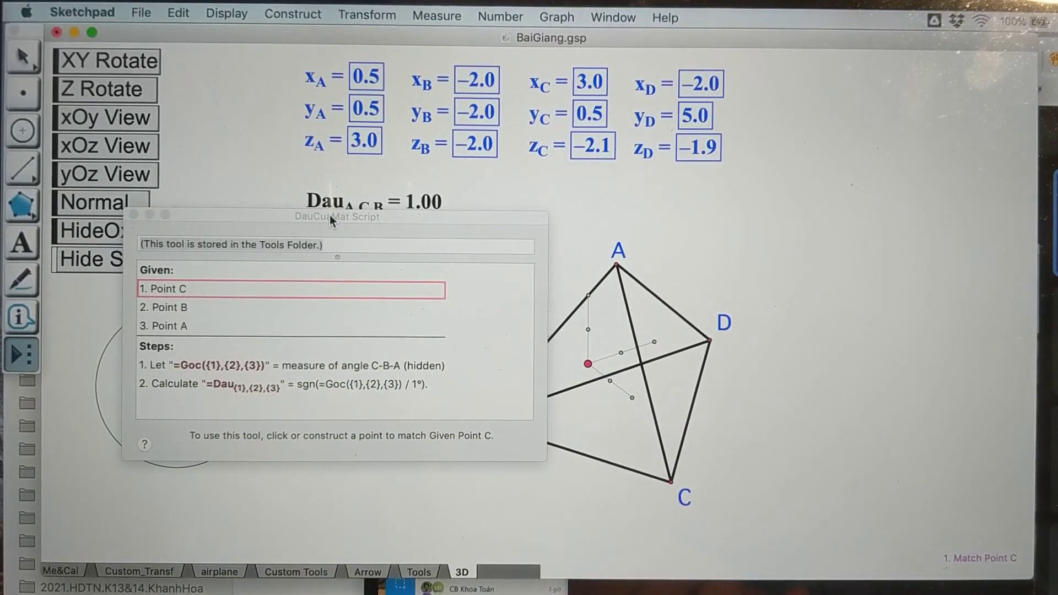
left_click_drag(545, 458, 498, 474)
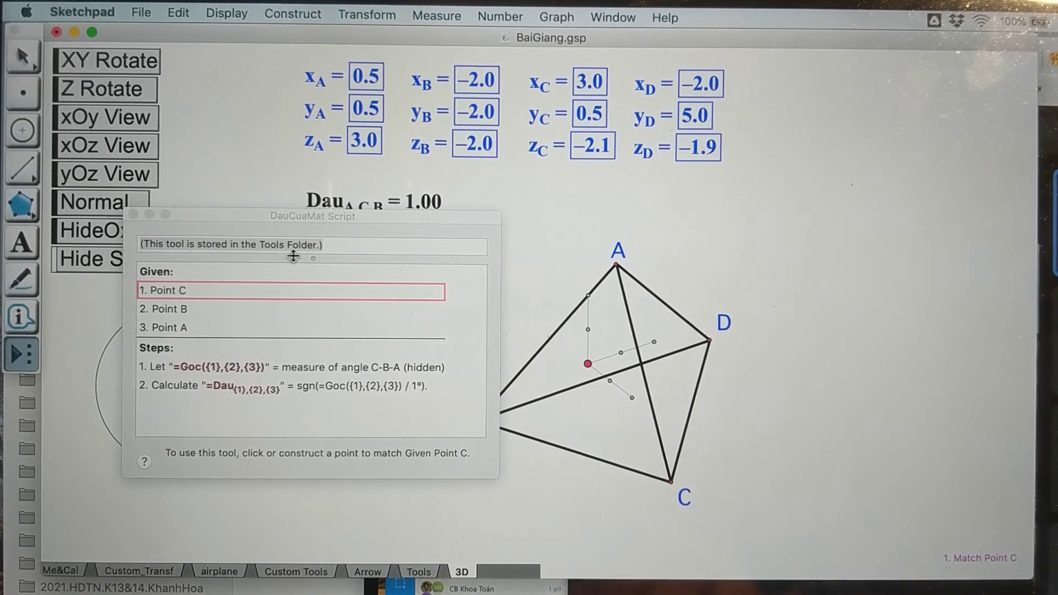
left_click(347, 250)
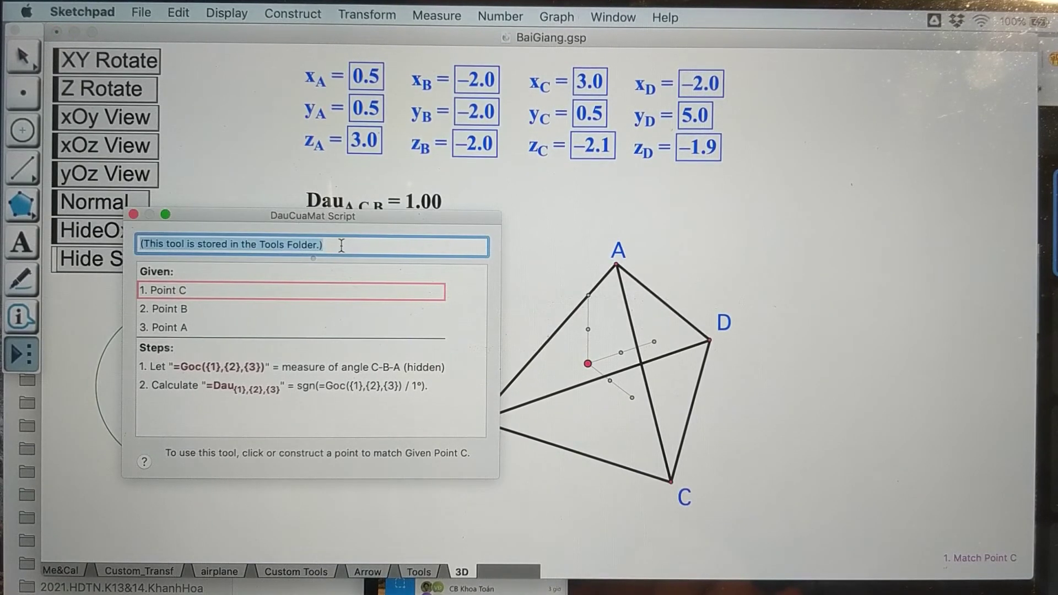
left_click(341, 245)
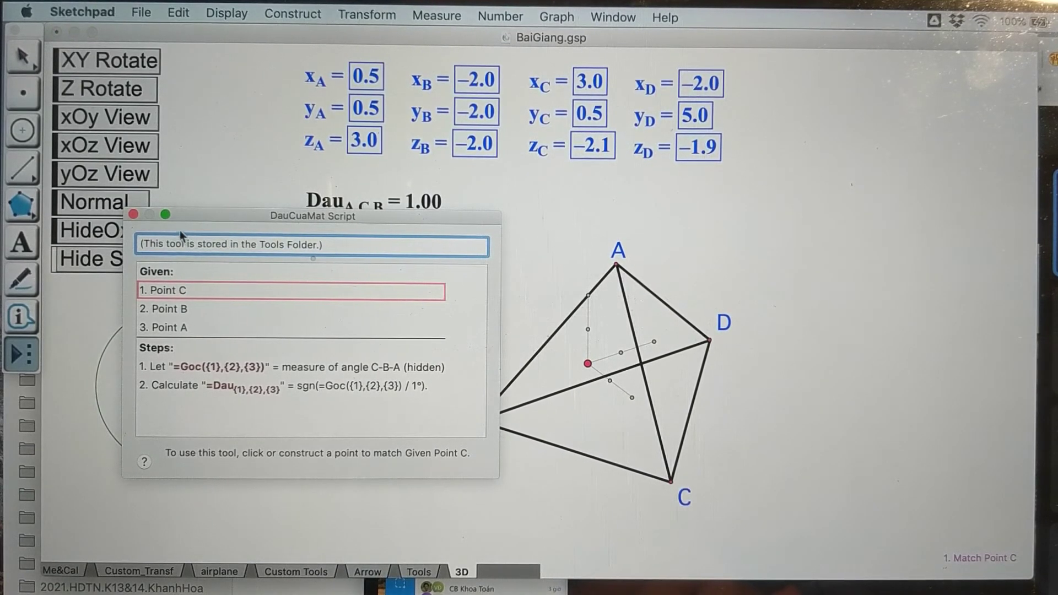
left_click(134, 214)
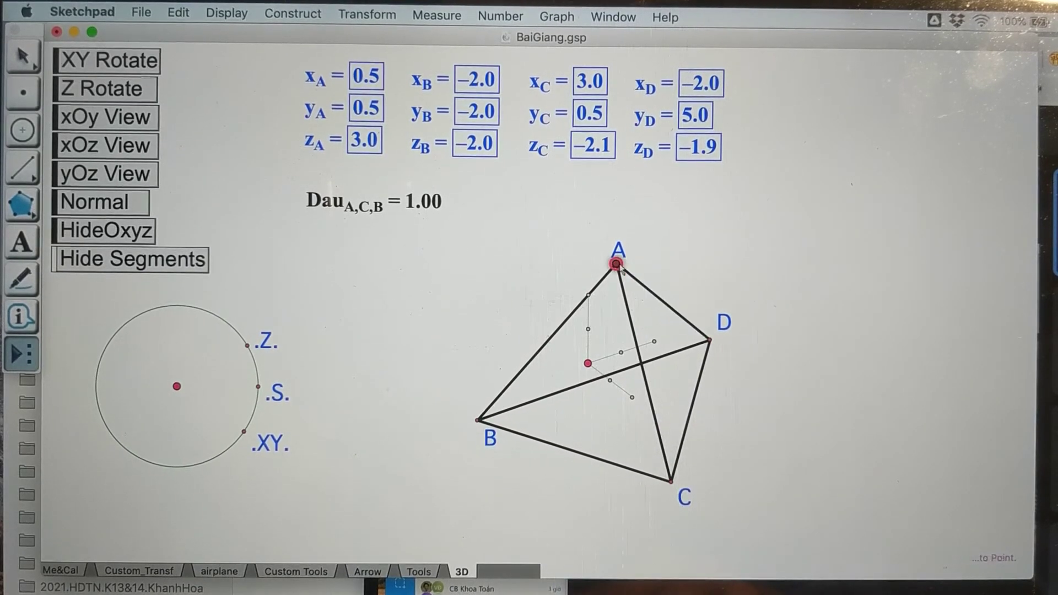
- Apply DauCuaMat to points A, D, C and to points A, B, D to compute the signs of those faces
left_click(710, 342)
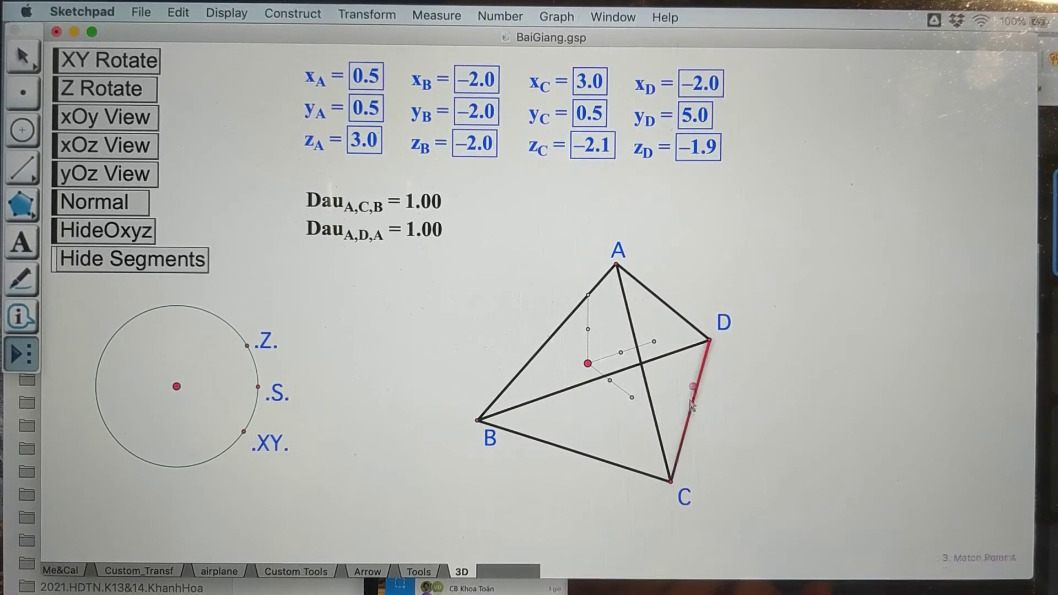
left_click(671, 483)
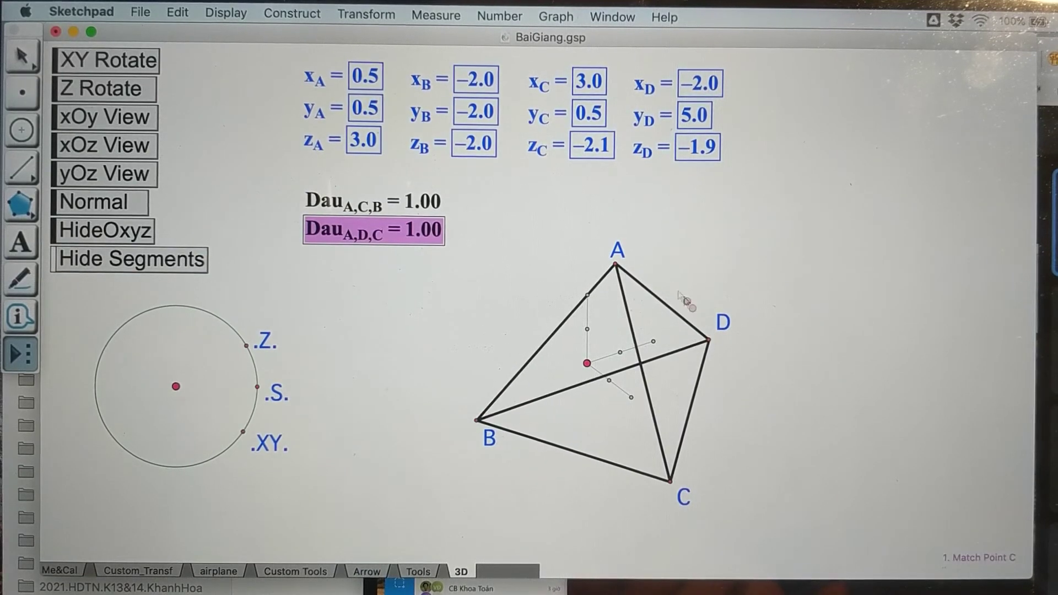
left_click(616, 264)
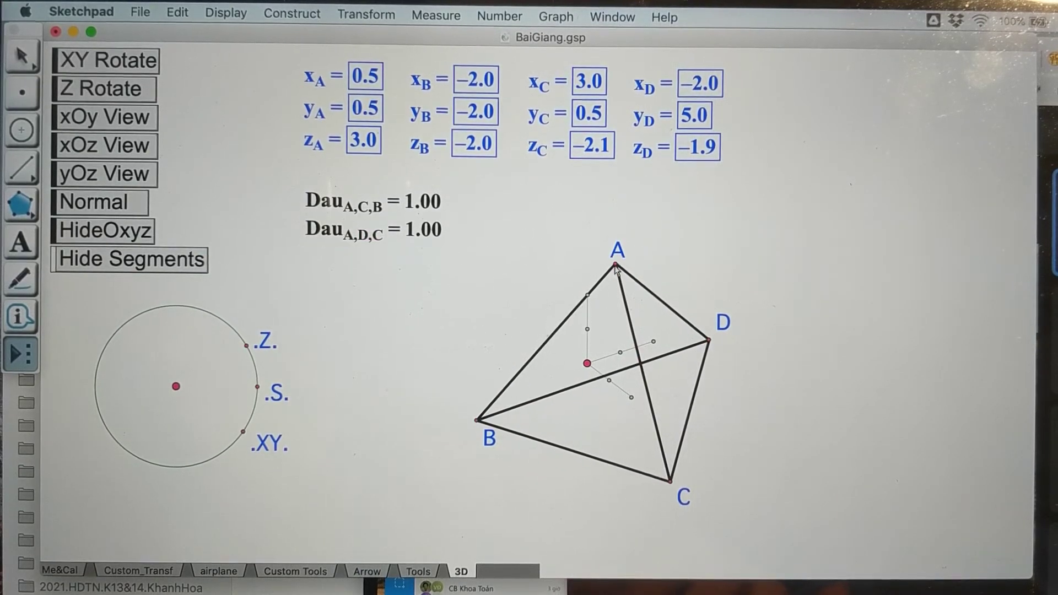
left_click(480, 419)
left_click(709, 342)
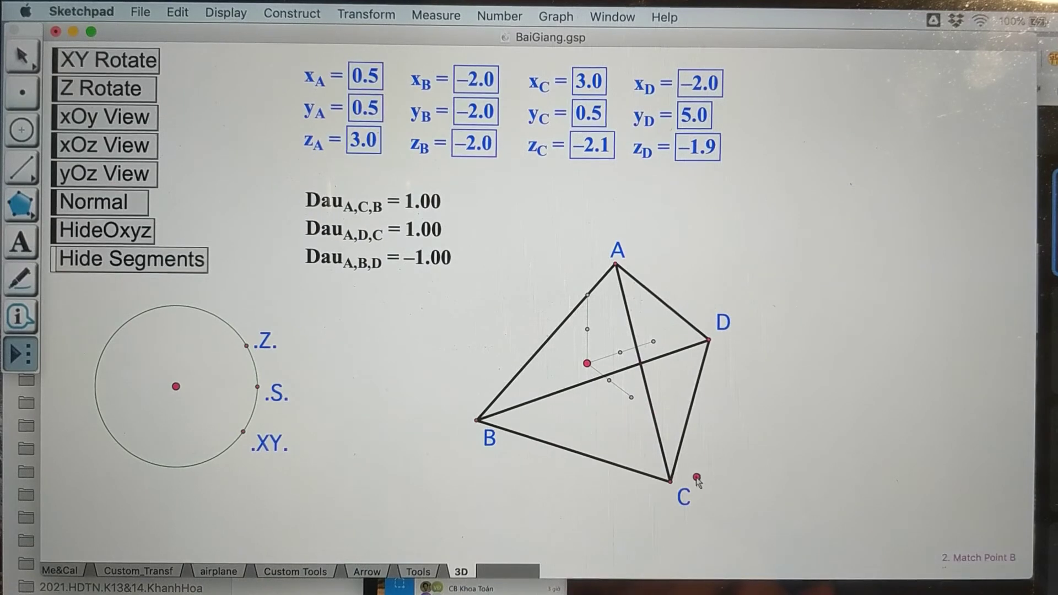
- Apply DauCuaMat to points B, C and D in that order, and return to the selection arrow with nothing selected
left_click(671, 482)
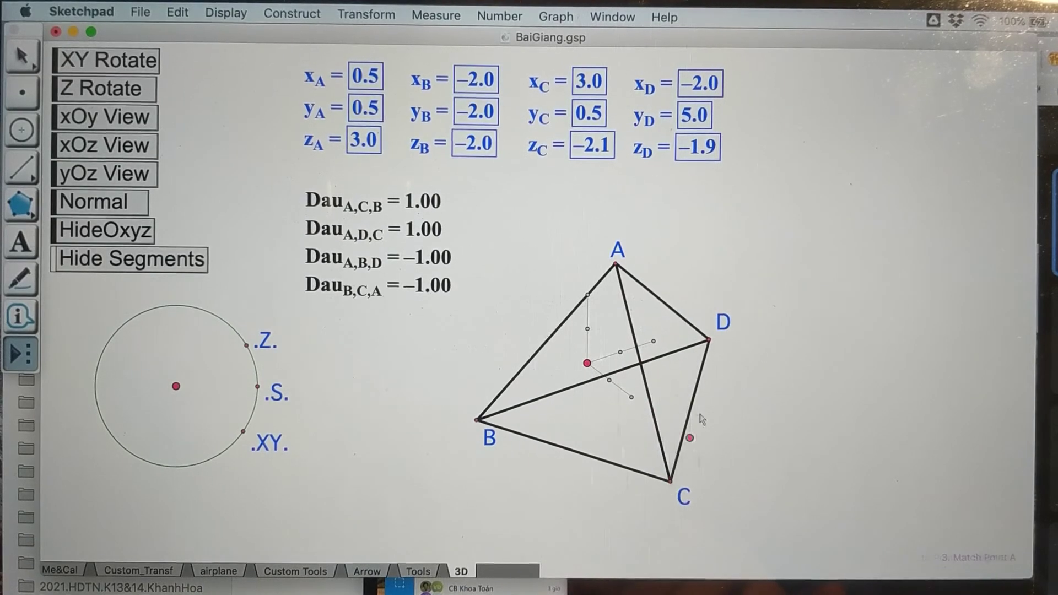
left_click(709, 340)
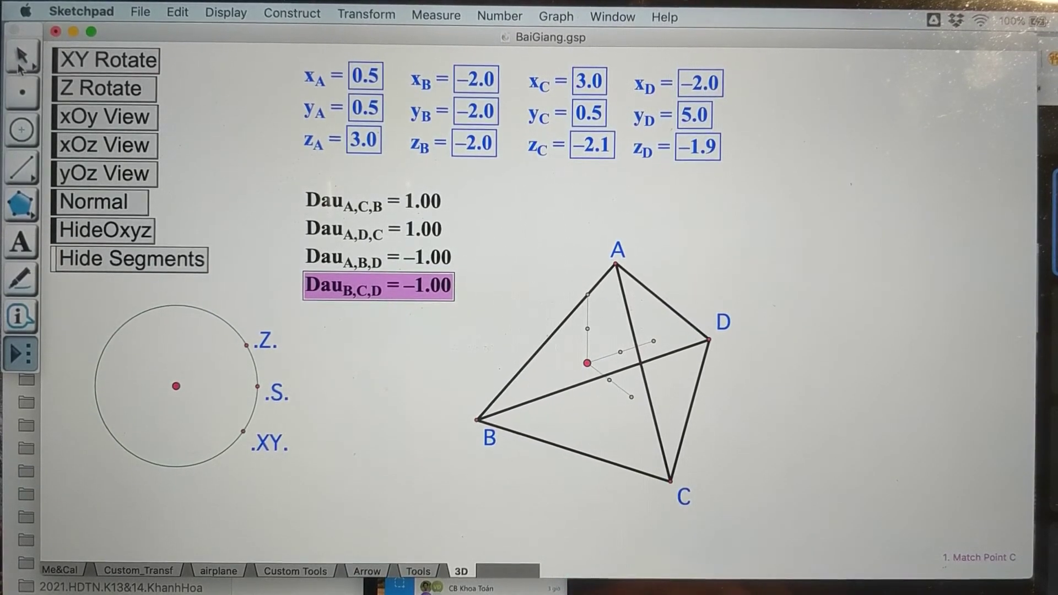
key("Escape")
left_click(403, 411)
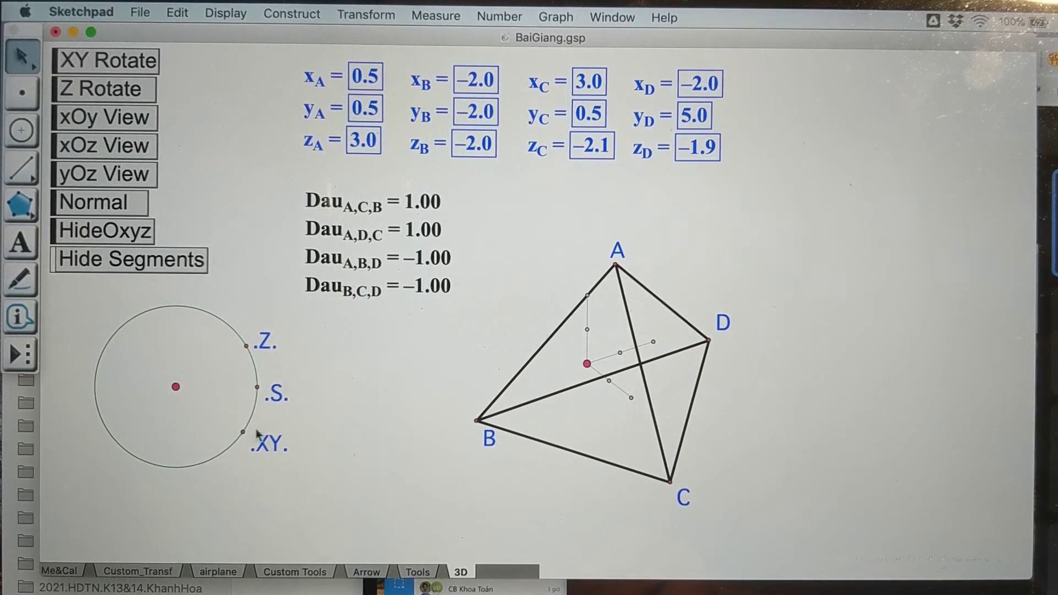
- Rotate the tetrahedron with the XY and Z control points to examine the four face signs against visible and hidden faces
left_click_drag(246, 432, 291, 459)
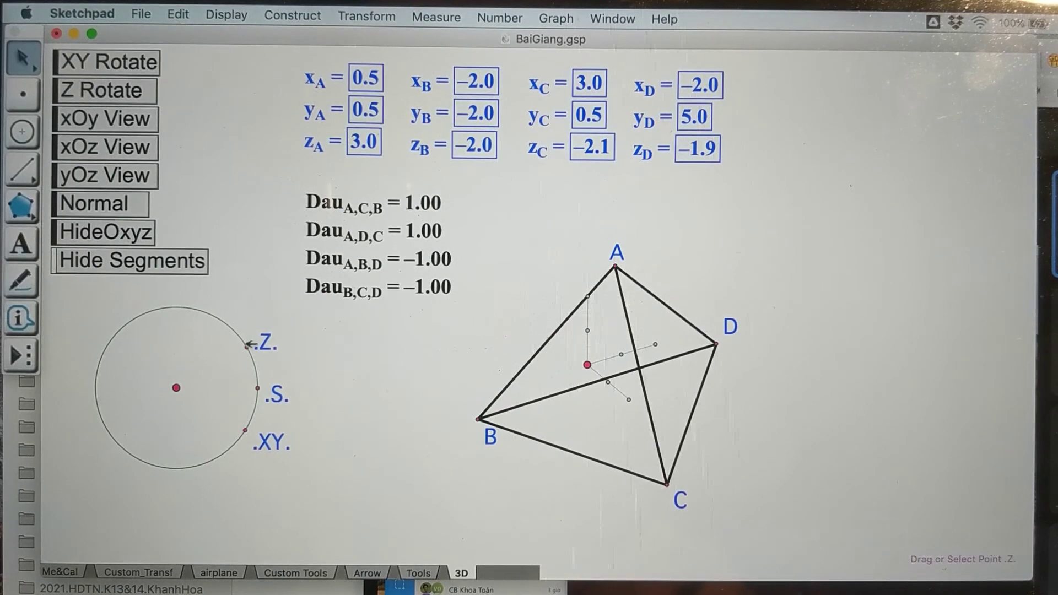
left_click_drag(247, 348, 228, 324)
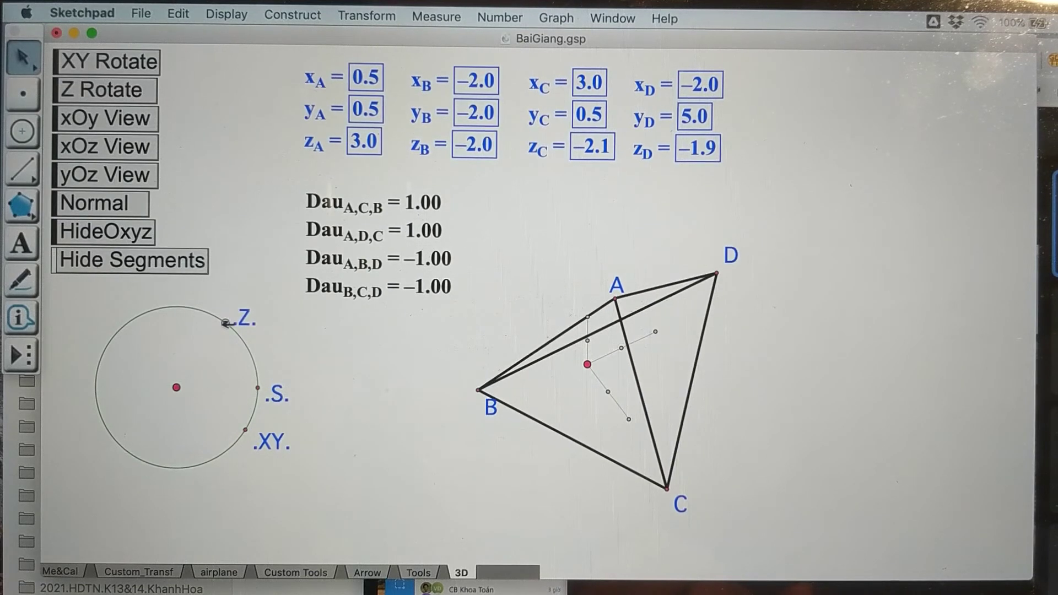
left_click(132, 209)
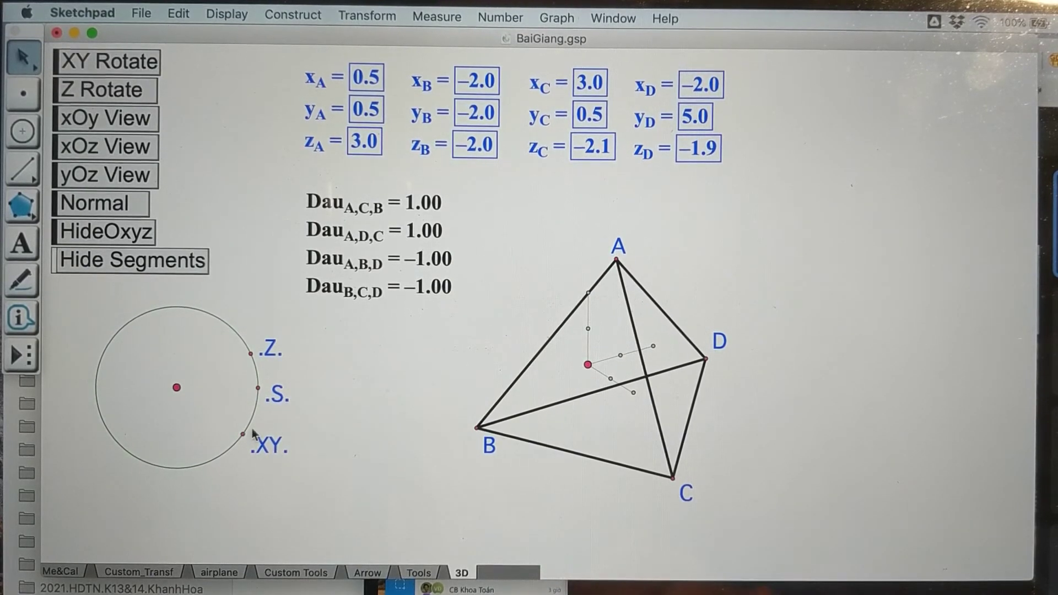
mouse_move(247, 433)
left_mouse_down()
mouse_move(237, 441)
mouse_move(246, 433)
left_mouse_up()
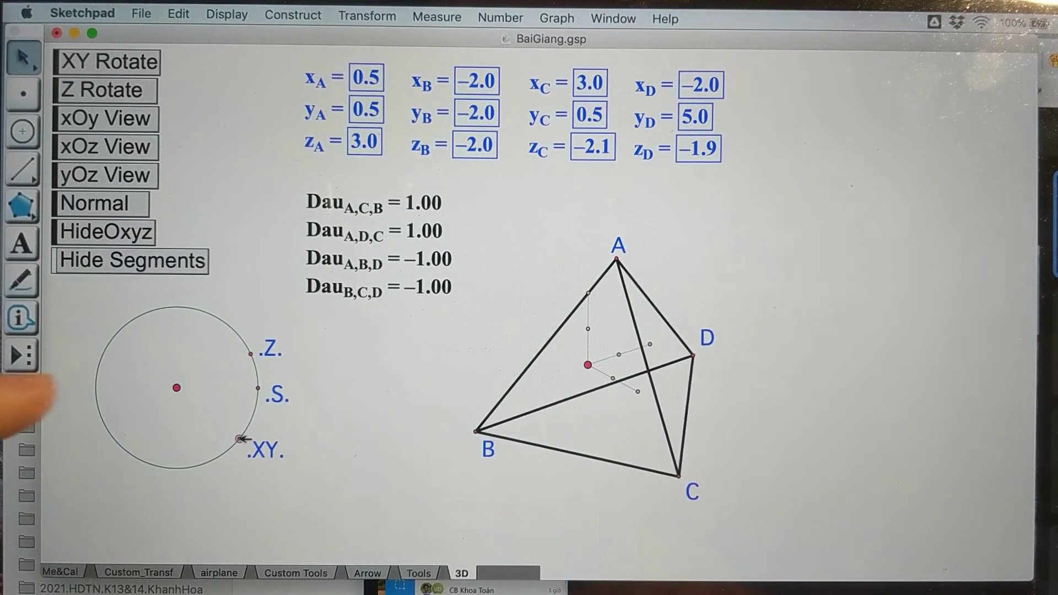
mouse_move(241, 438)
left_mouse_down()
mouse_move(231, 450)
mouse_move(249, 431)
left_mouse_up()
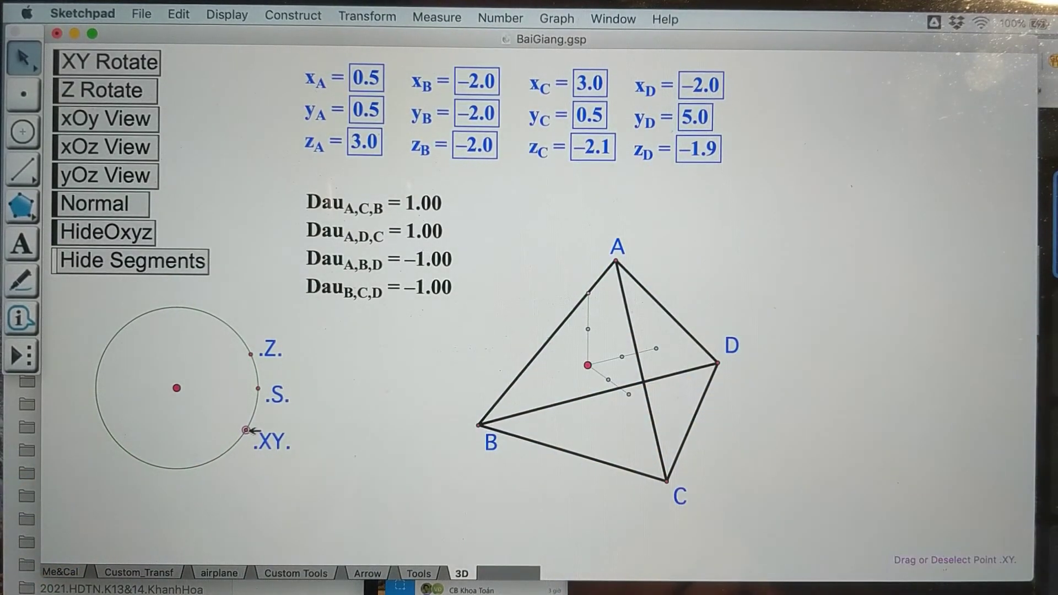
left_click_drag(250, 430, 237, 442)
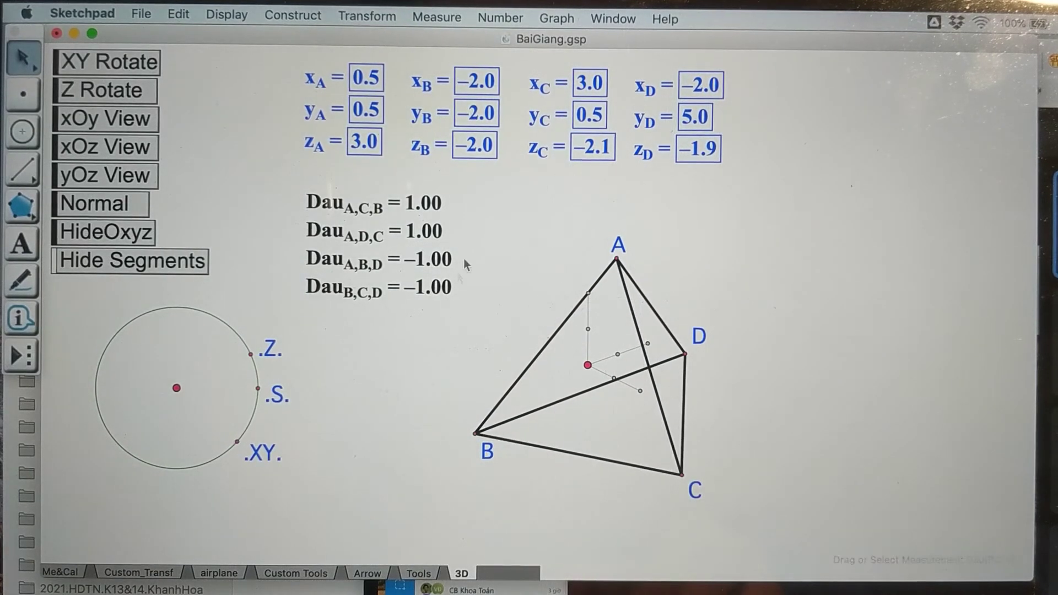
- Examine edges AB and BD against the signs of their adjoining faces, highlighting the edges and the A,B,D and B,C,D measurements
left_click(300, 255)
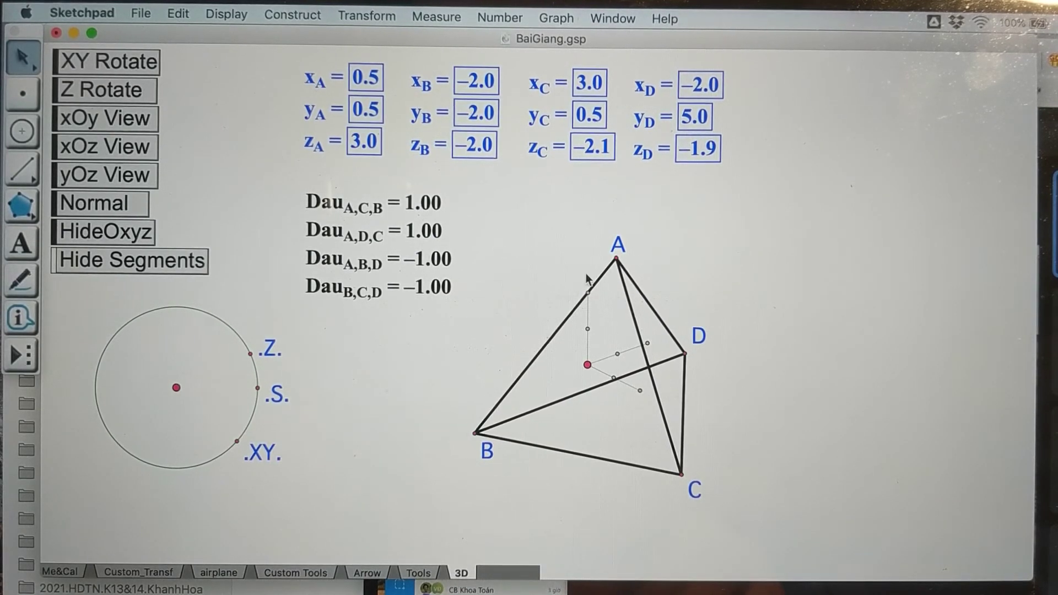
left_click(558, 326)
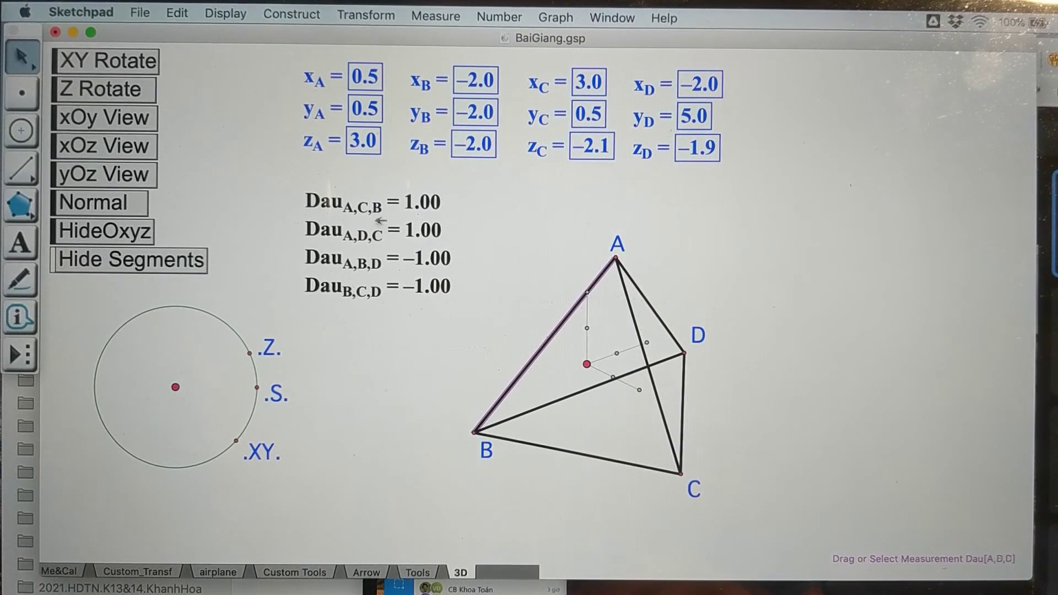
left_click(468, 299)
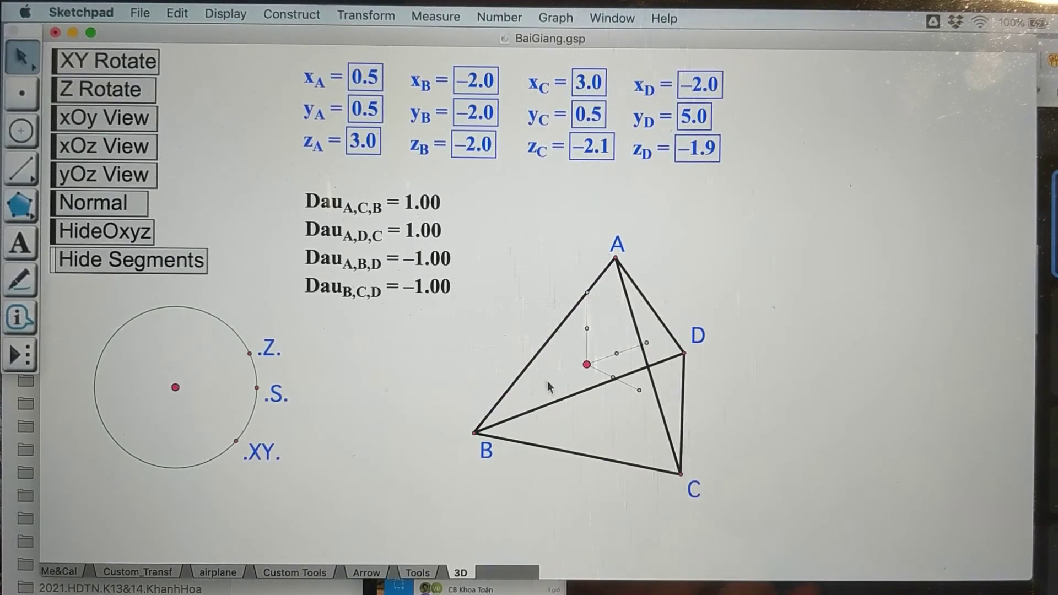
left_click_drag(472, 303, 286, 254)
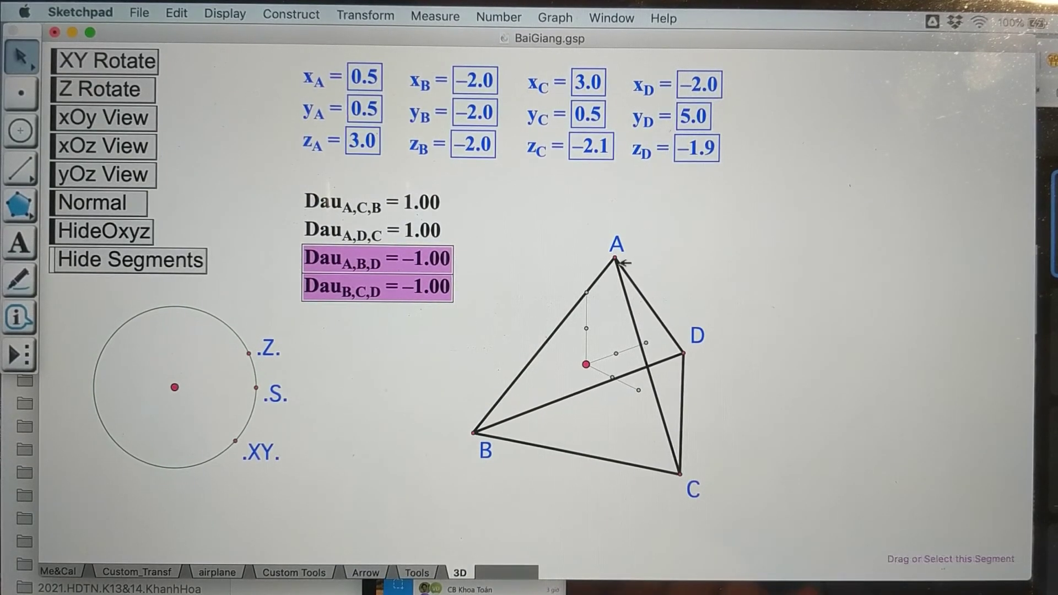
left_click(584, 419)
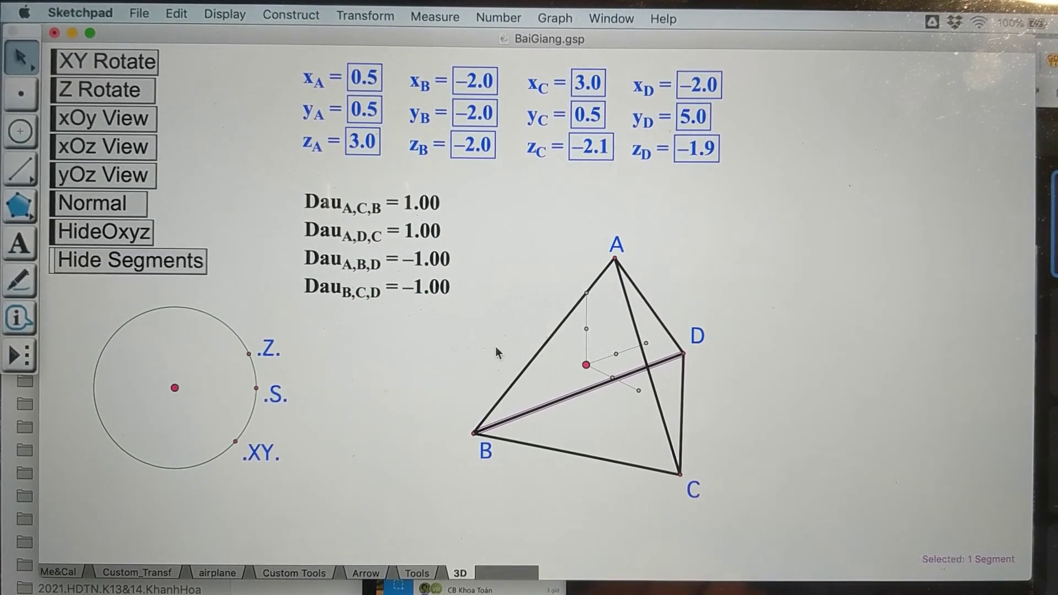
left_click(472, 356)
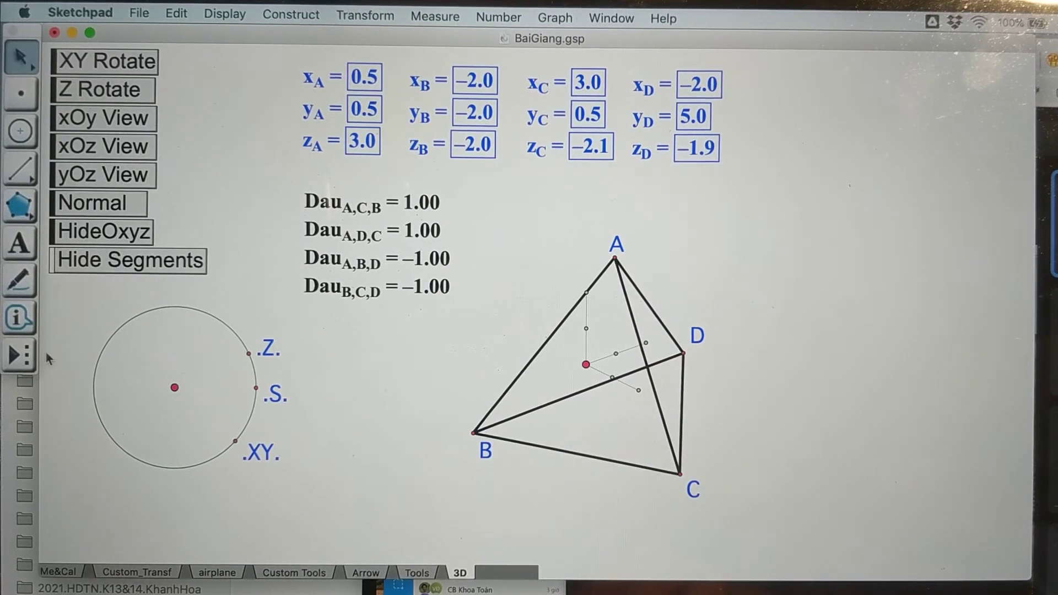
- Apply the NetDamNetNhat custom tool from the 3D set to points A and B with the face signs of A,C,B and A,B,D
left_click(25, 356)
left_click(25, 353)
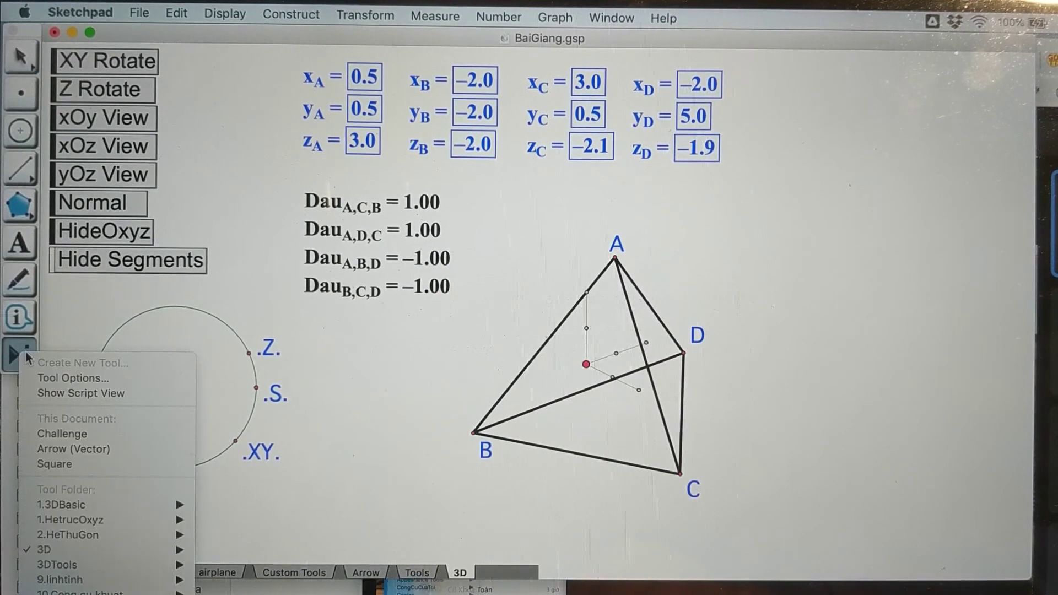
mouse_move(119, 538)
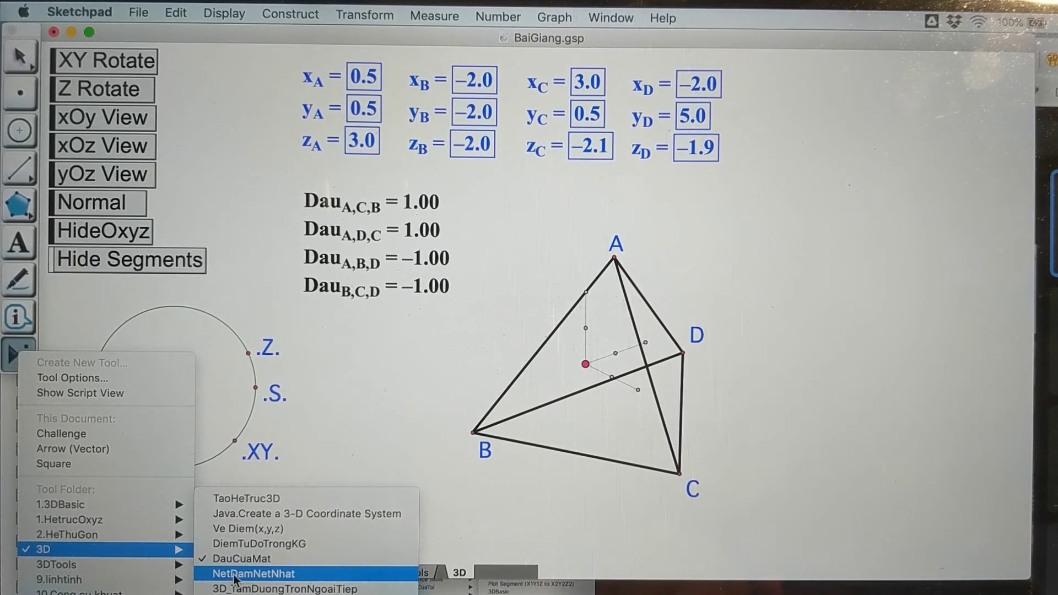
left_click(283, 574)
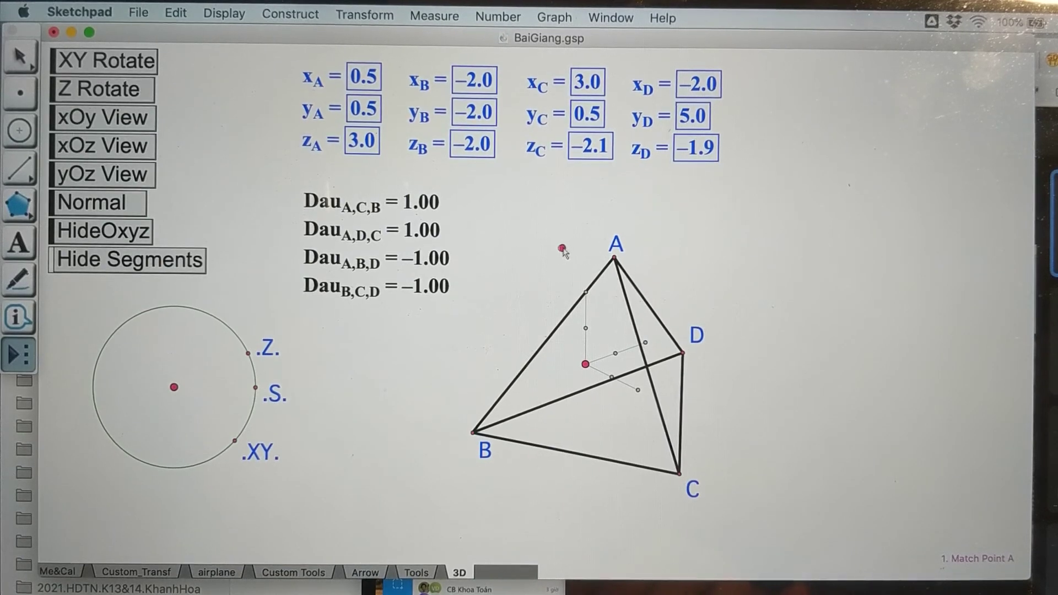
left_click(615, 258)
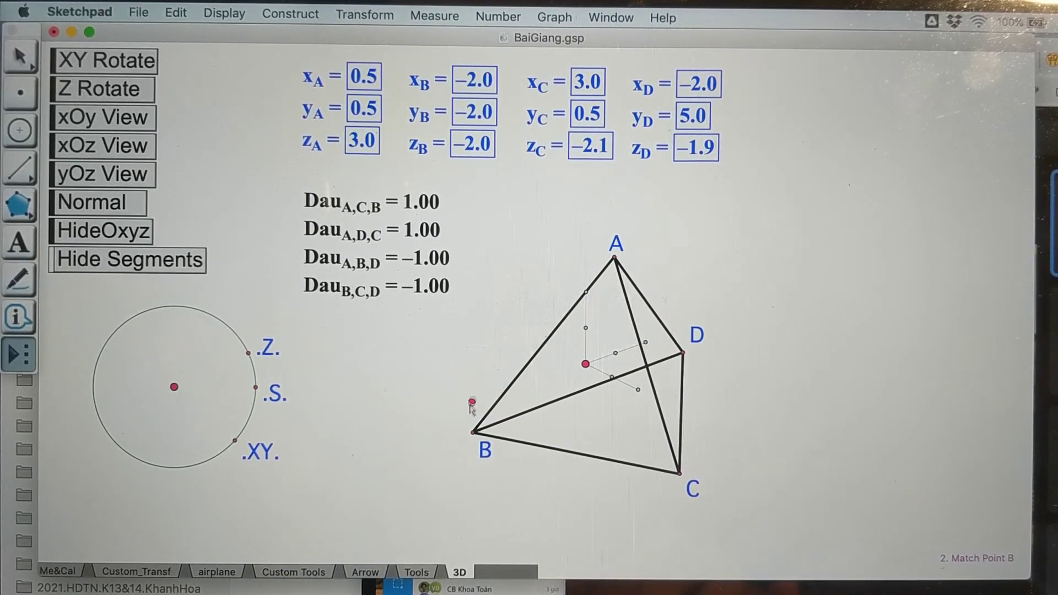
left_click(468, 431)
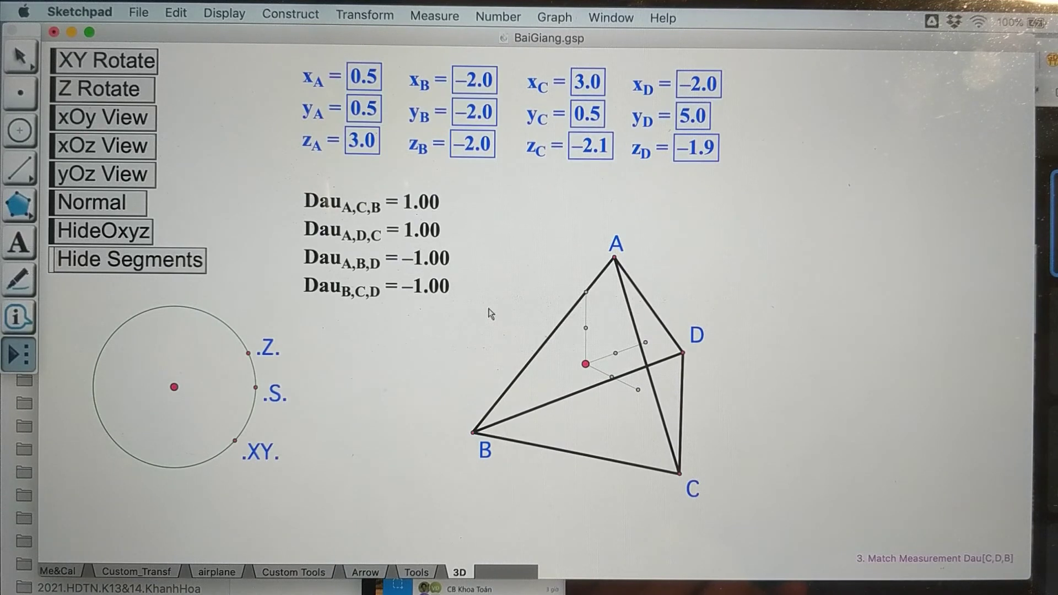
left_click(466, 212)
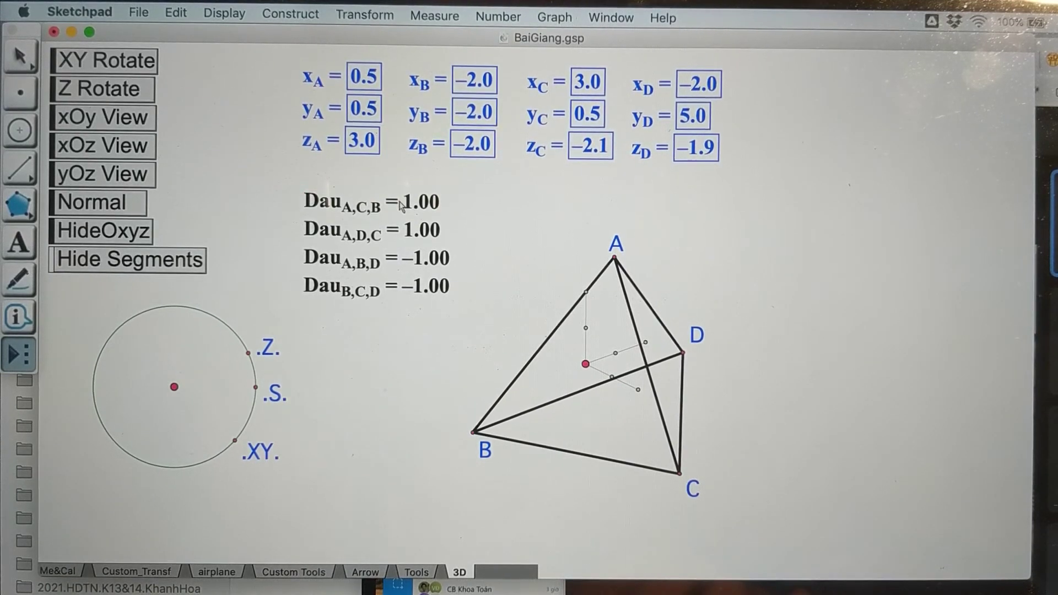
left_click(422, 267)
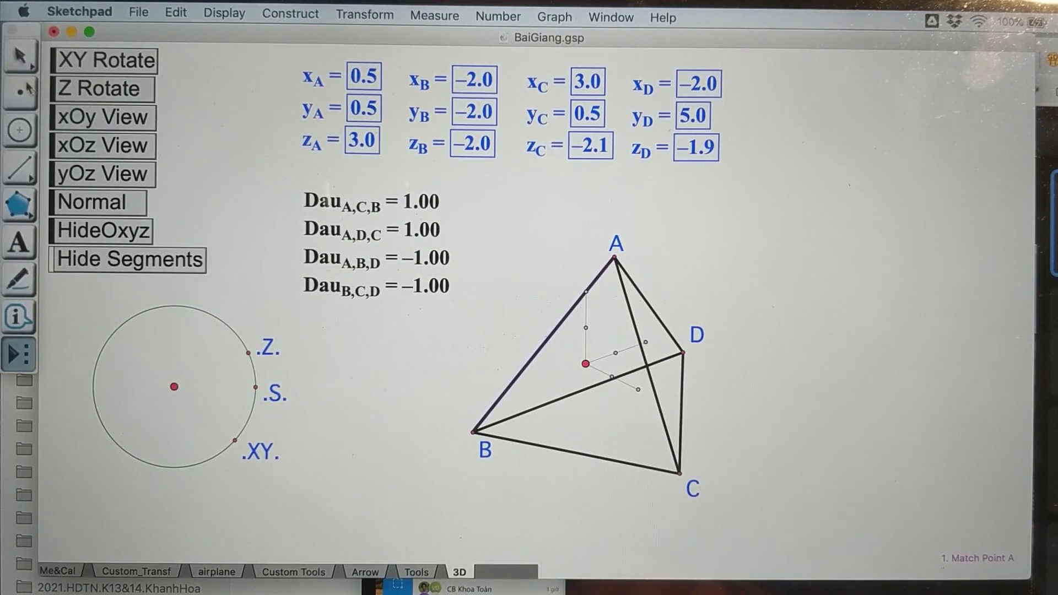
left_click(21, 60)
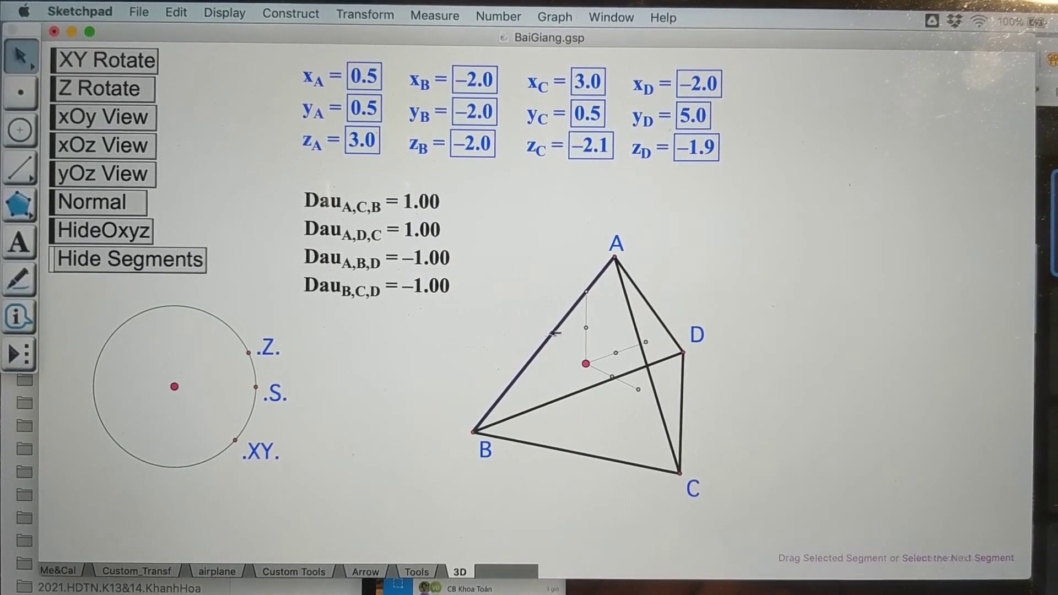
- Hide the original segments, rotate with the XY control point to examine the new edge AB, and show the segments again
left_click(619, 254)
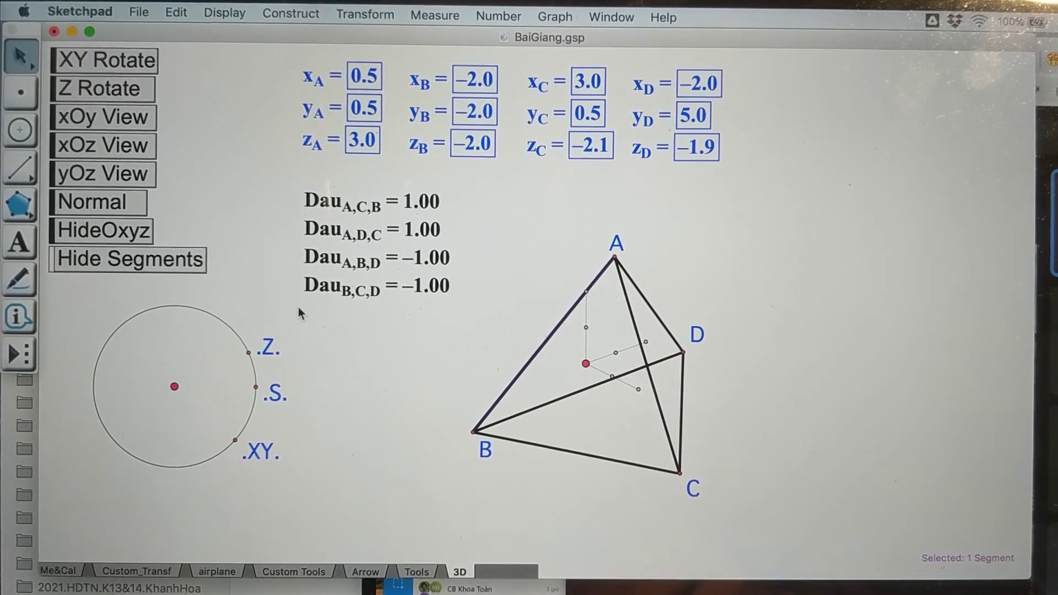
left_click(171, 266)
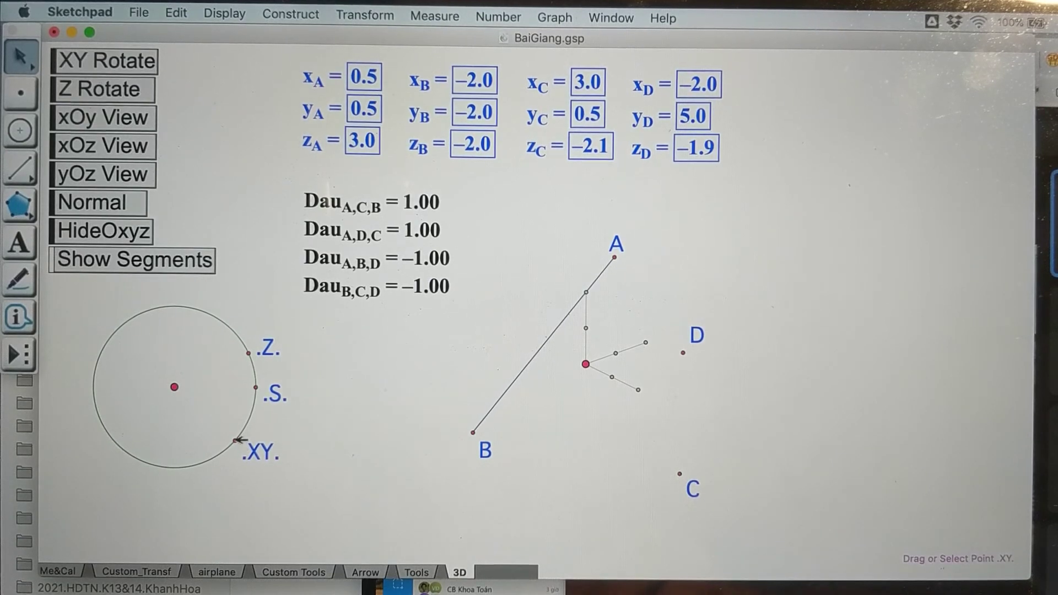
mouse_move(236, 440)
left_mouse_down()
mouse_move(255, 395)
mouse_move(242, 323)
mouse_move(259, 332)
mouse_move(268, 372)
mouse_move(246, 332)
mouse_move(265, 350)
mouse_move(253, 361)
mouse_move(234, 334)
mouse_move(259, 362)
mouse_move(258, 381)
mouse_move(234, 337)
mouse_move(253, 374)
mouse_move(242, 433)
left_mouse_up()
left_click(186, 269)
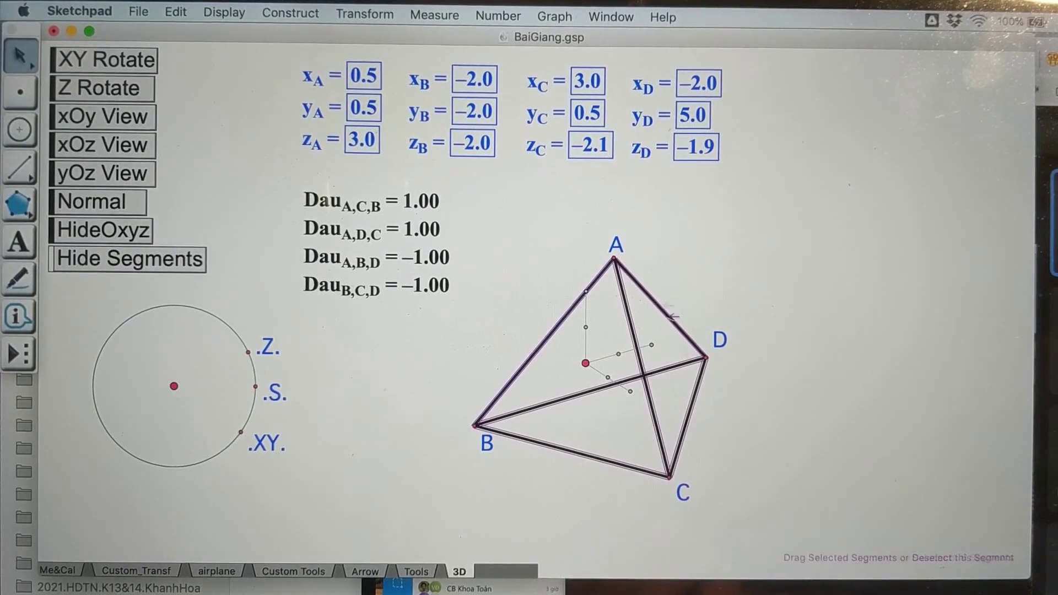
left_click(702, 280)
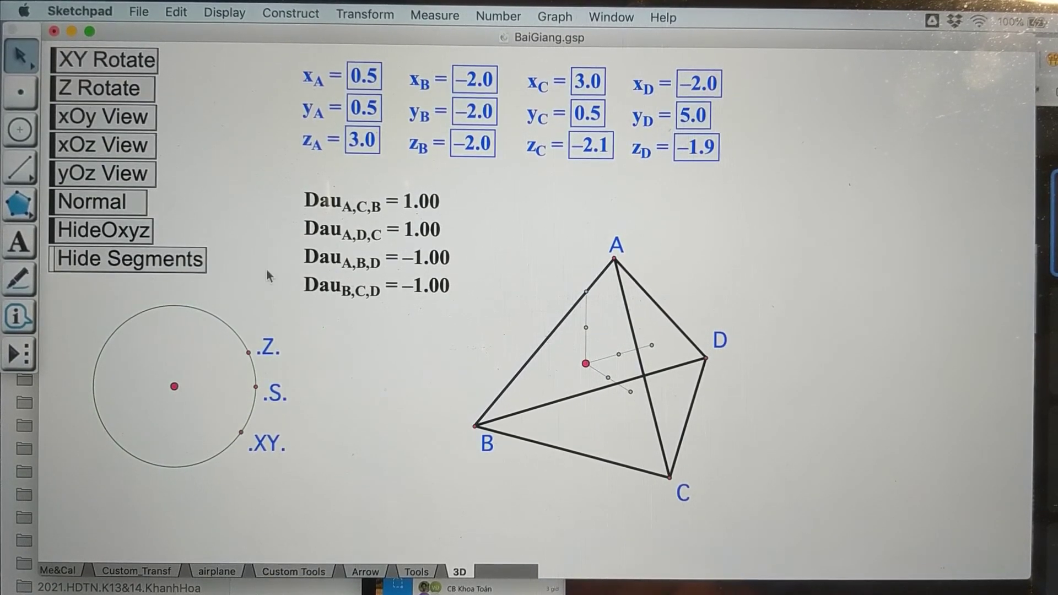
left_click(182, 267)
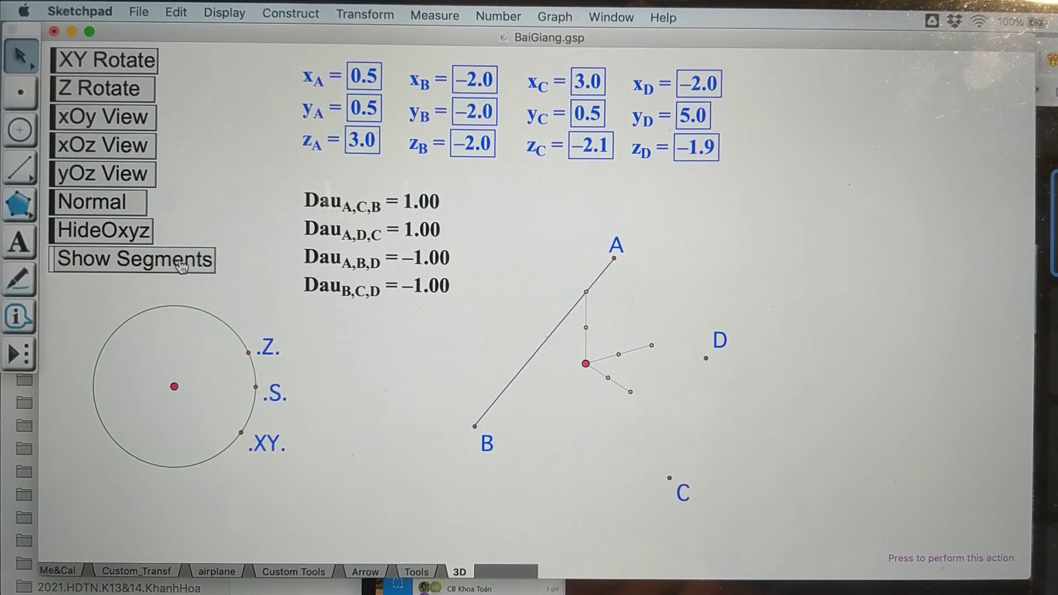
left_click(182, 267)
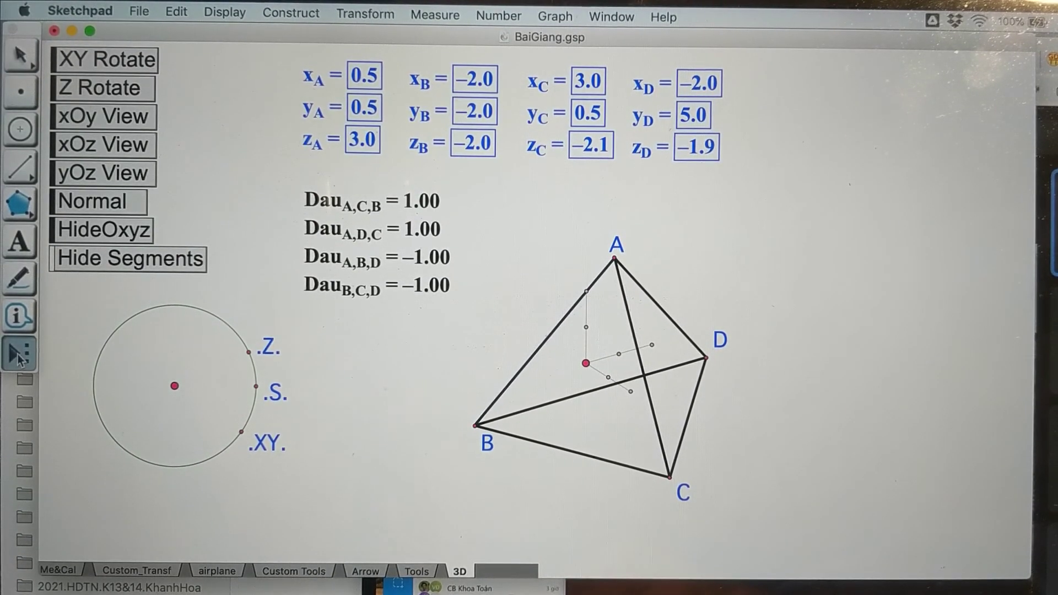
- Draw edge AD with the NetDamNetNhat tool, matching points A and D and the face signs of A,B,D and A,D,C
left_click(615, 258)
left_click(707, 359)
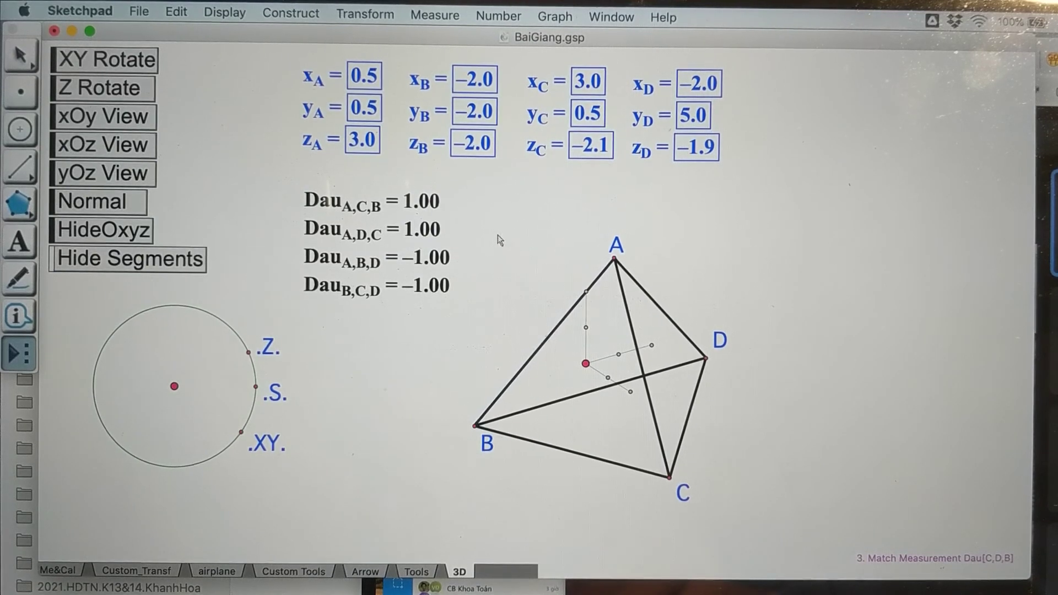
left_click(423, 259)
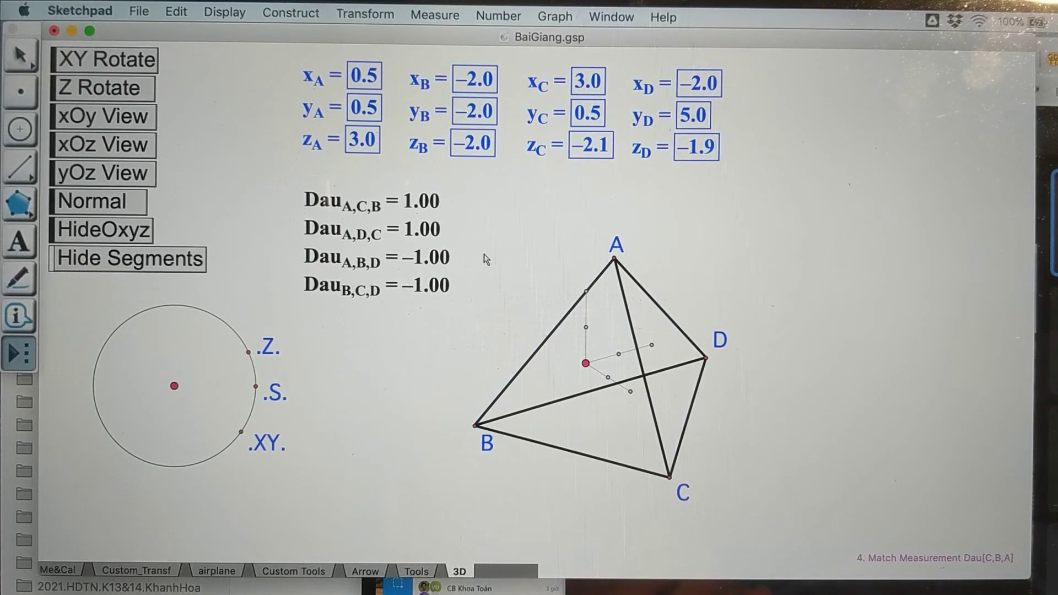
left_click(435, 234)
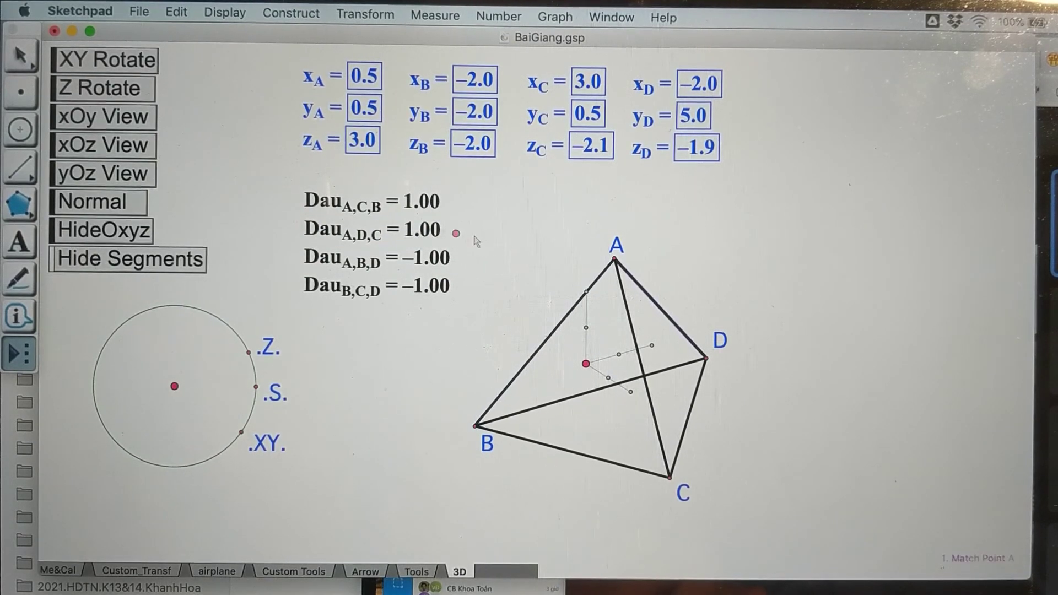
key("Escape")
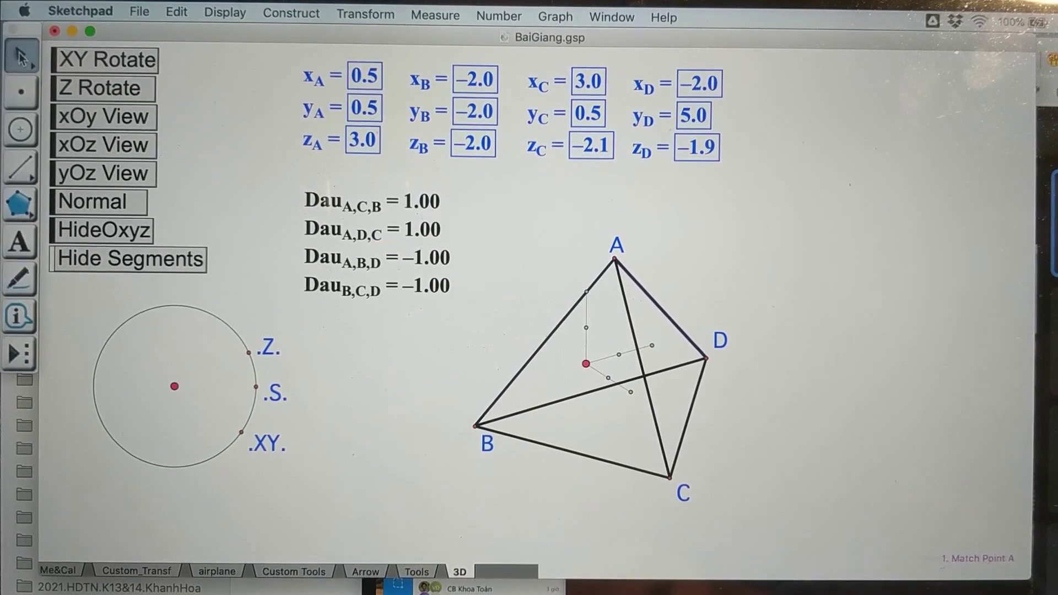
- Hide the original segments and rotate the figure with the XY control point to examine the new edge AD
left_click(172, 272)
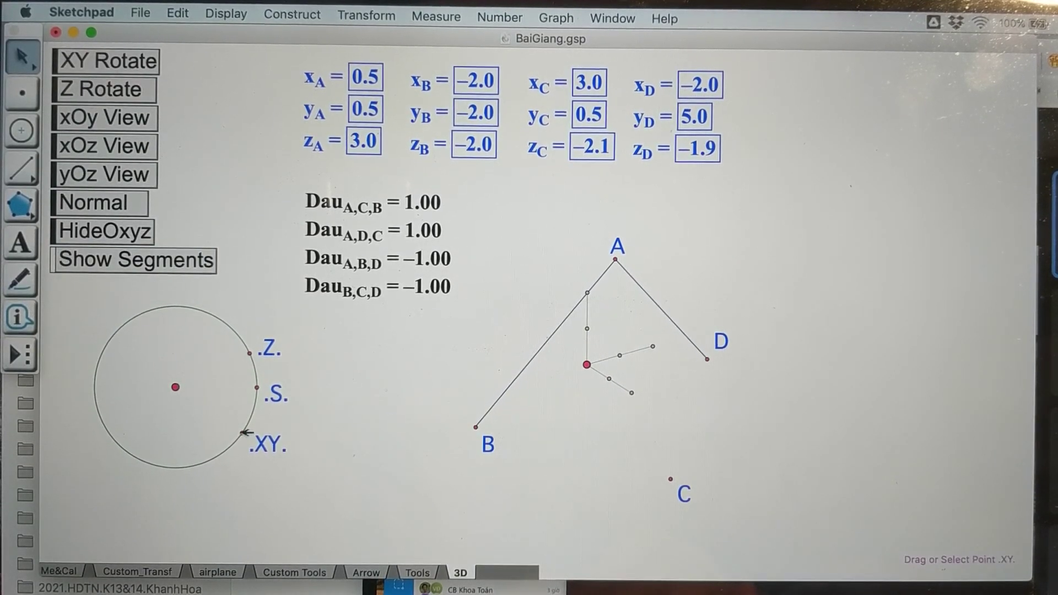
left_click_drag(243, 434, 236, 441)
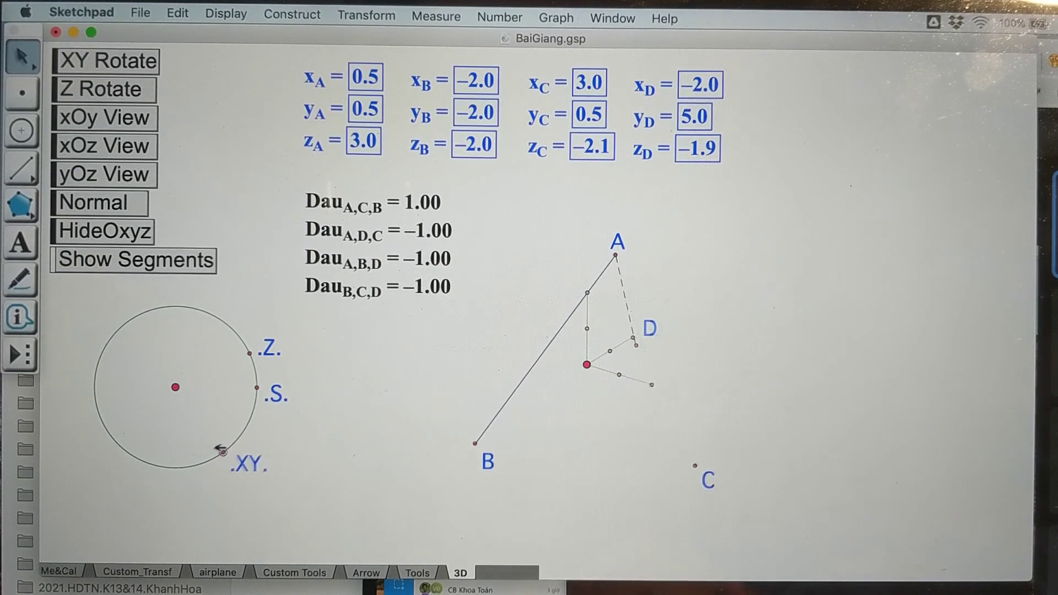
left_click_drag(215, 451, 243, 432)
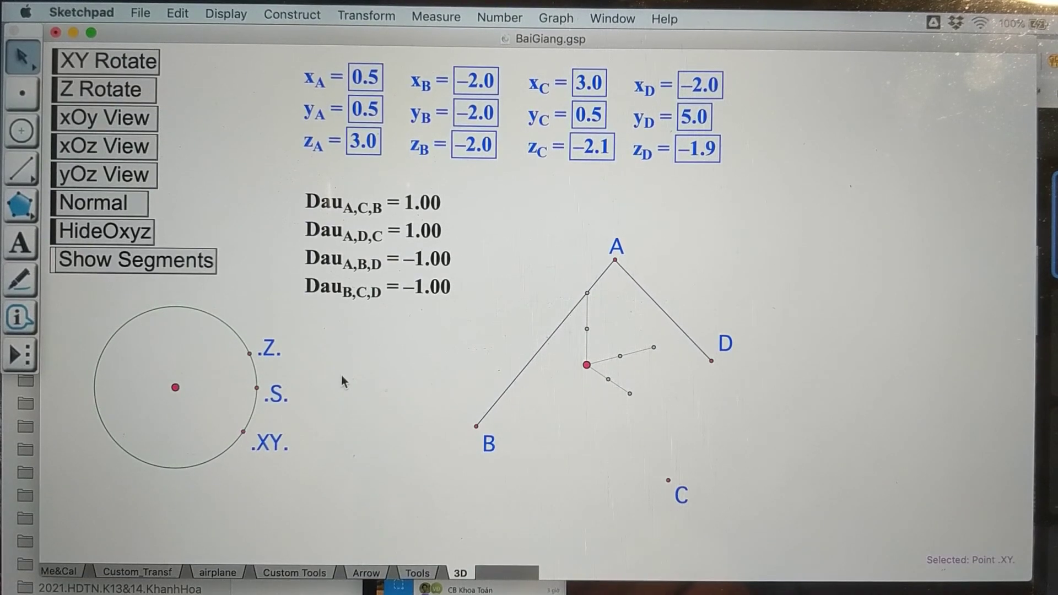
- Draw edge DC with the NetDamNetNhat tool from points D and C and the face signs of A,D,C and B,C,D
left_click(23, 357)
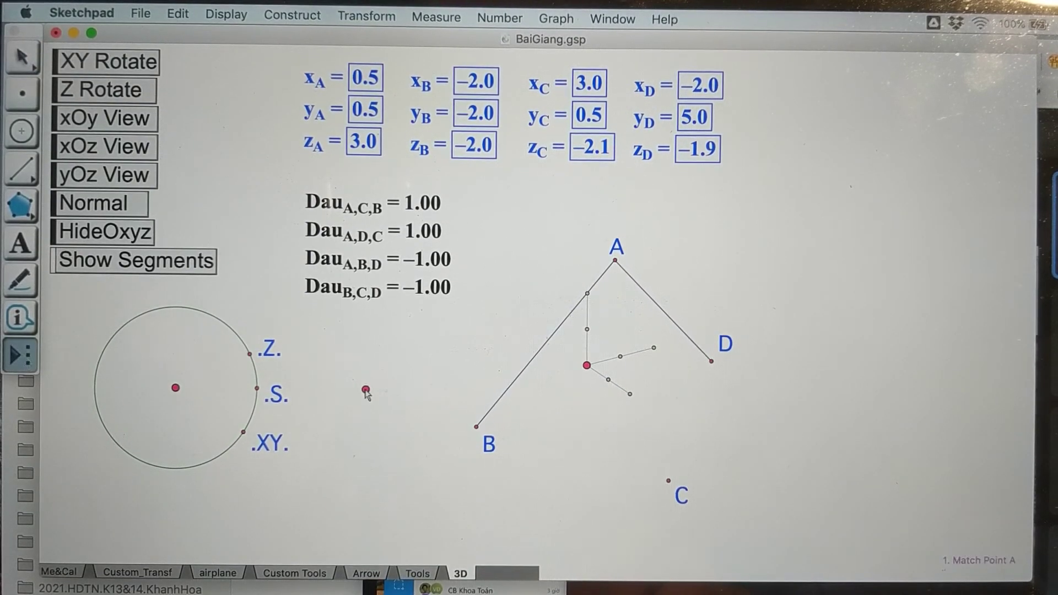
left_click(712, 362)
left_click(668, 481)
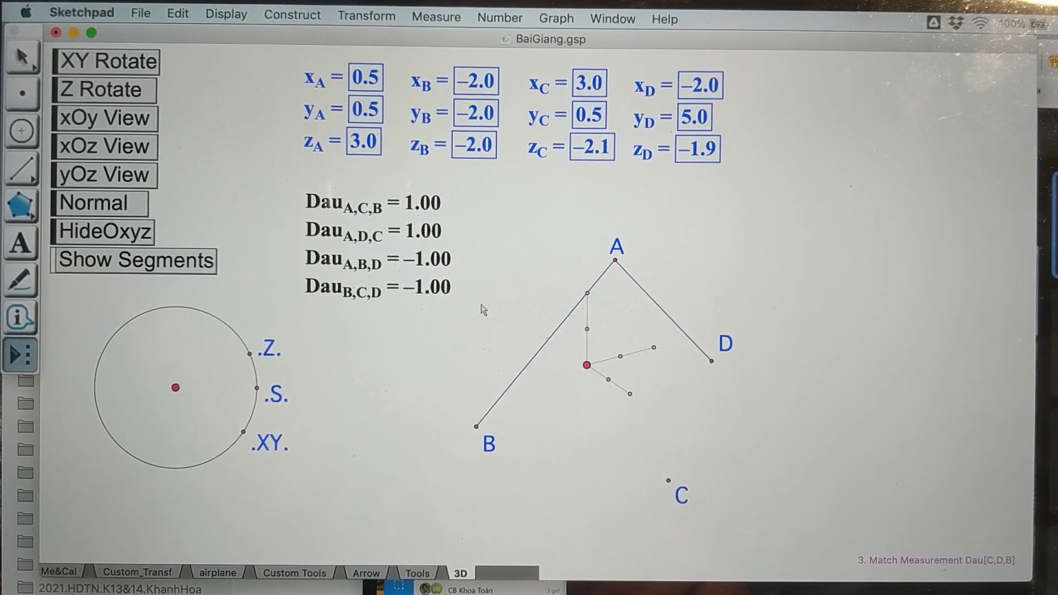
left_click(413, 238)
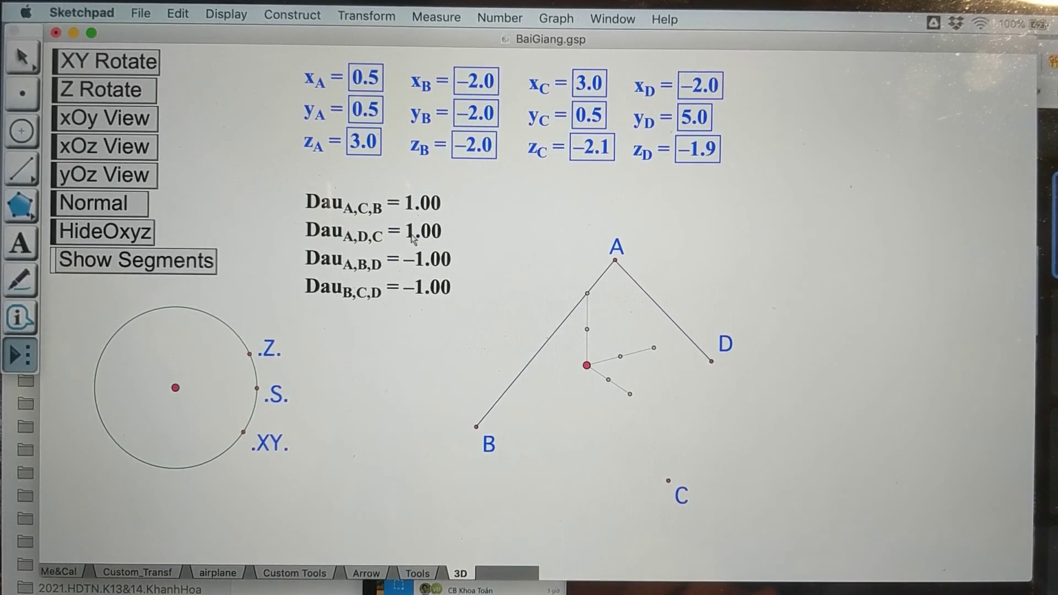
left_click(432, 287)
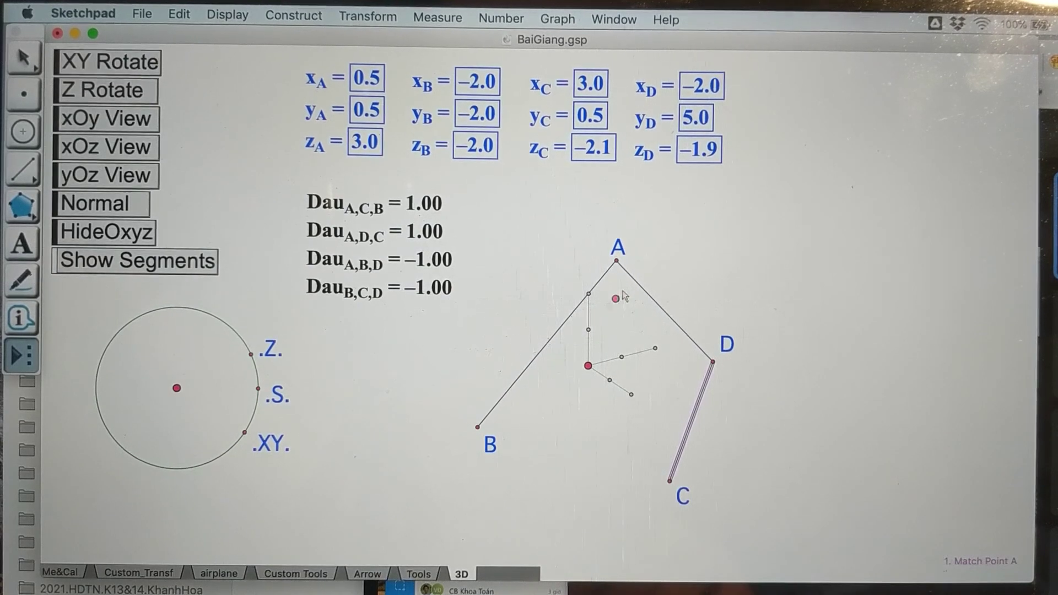
- Draw edges AC and BC with NetDamNetNhat, using signs A,C,B and A,D,C for AC and B,C,D and A,C,B for BC
left_click(617, 261)
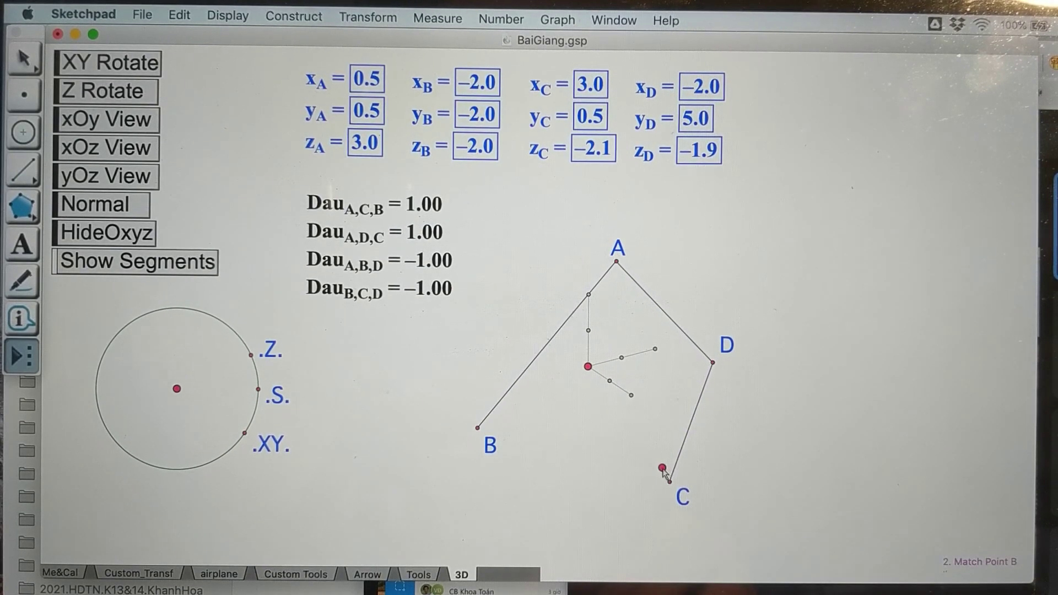
left_click(670, 483)
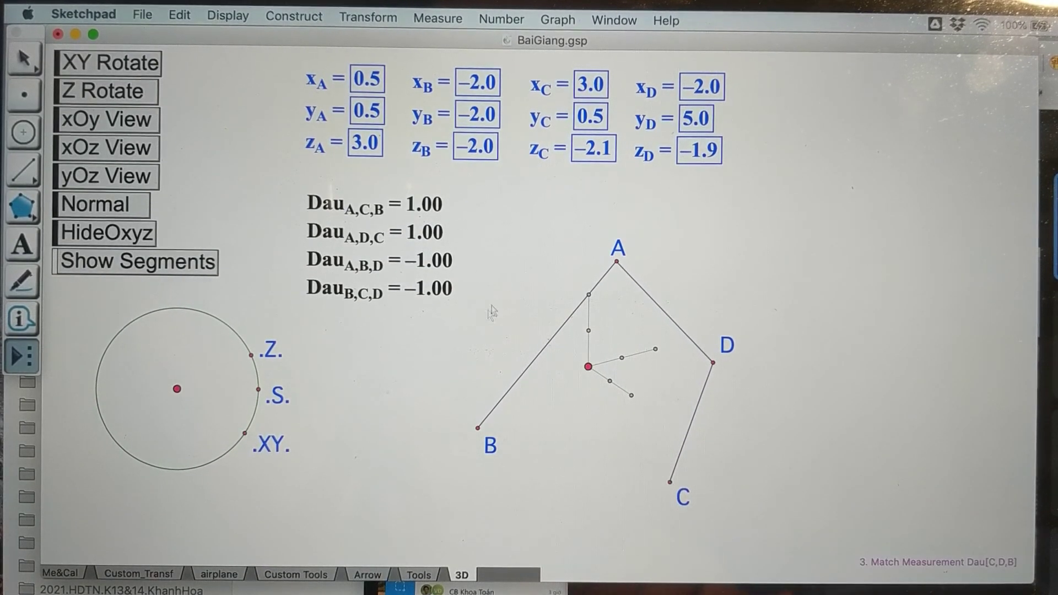
left_click(439, 209)
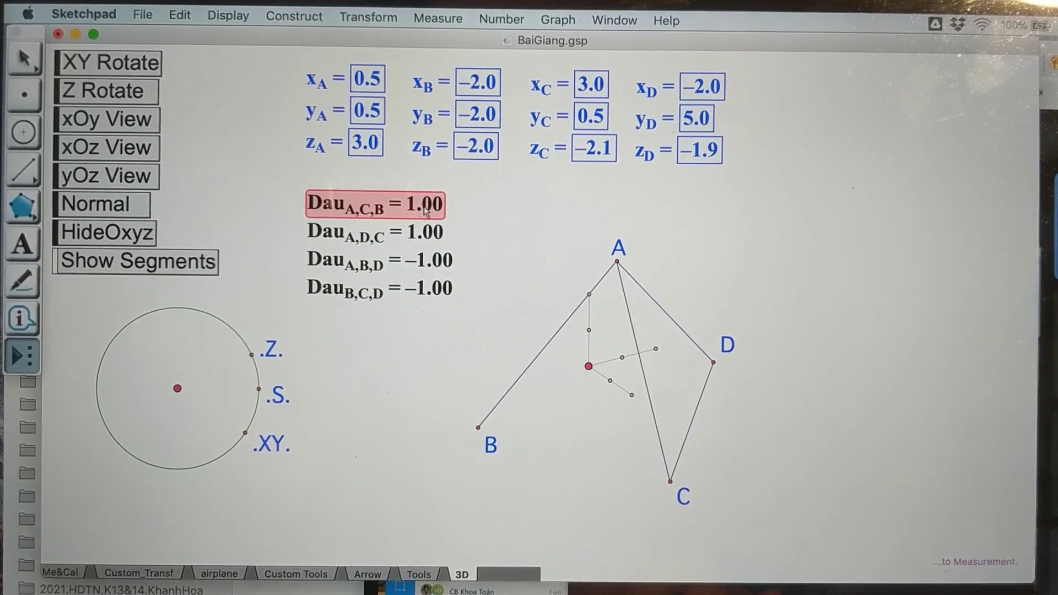
left_click(478, 430)
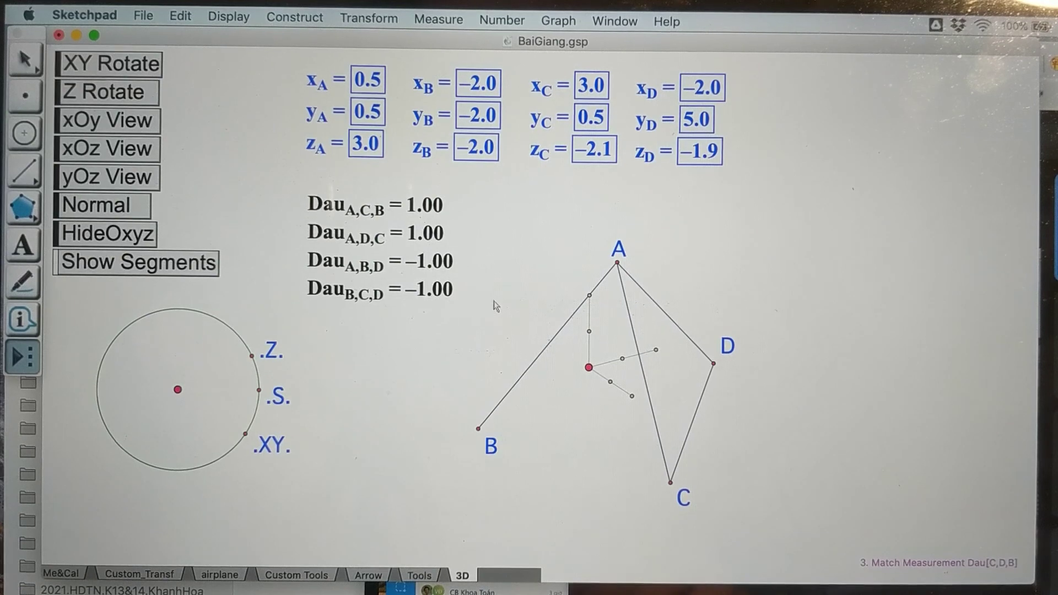
left_click(430, 289)
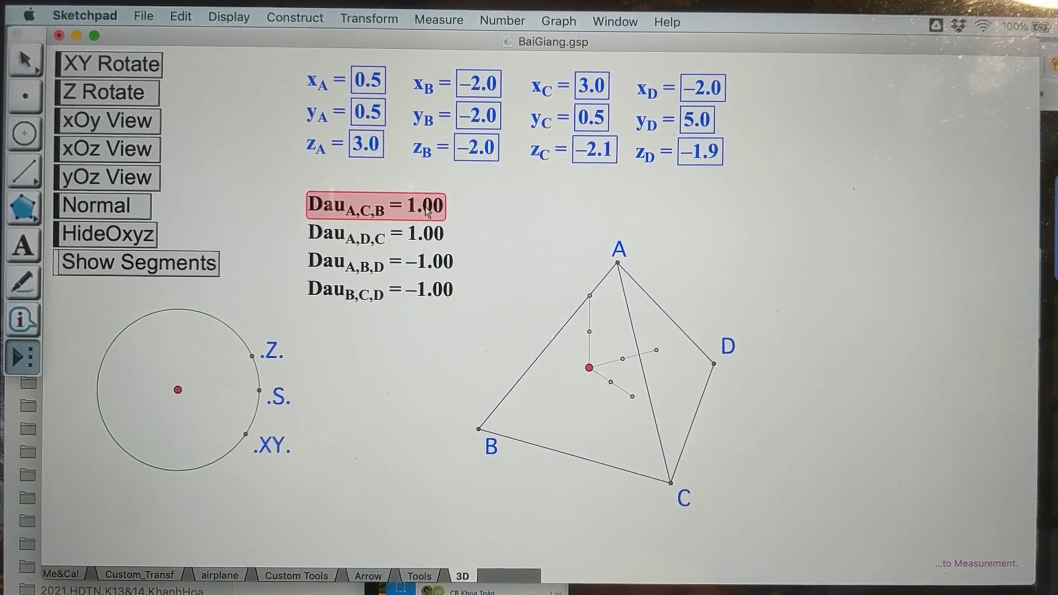
- Draw edge BD with NetDamNetNhat from points B and D and the face signs of B,C,D and A,B,D, and leave the tool
left_click(479, 430)
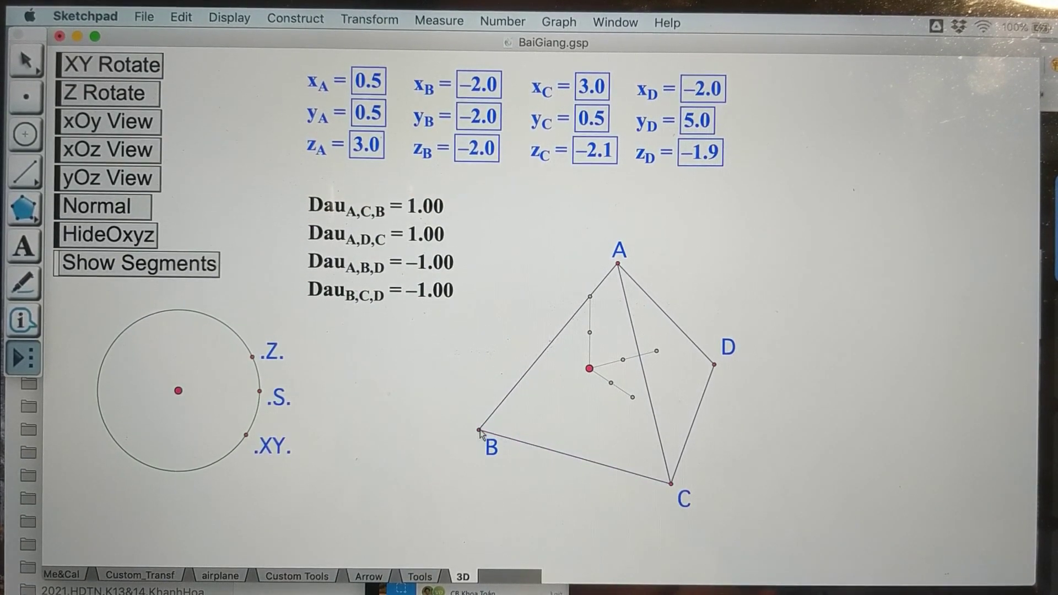
left_click(714, 365)
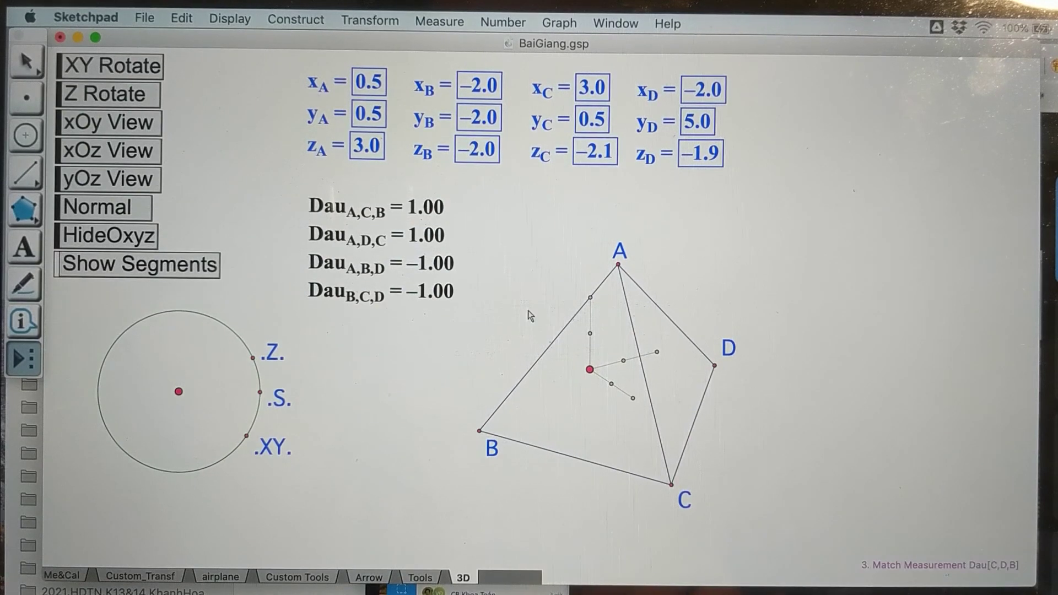
left_click(431, 298)
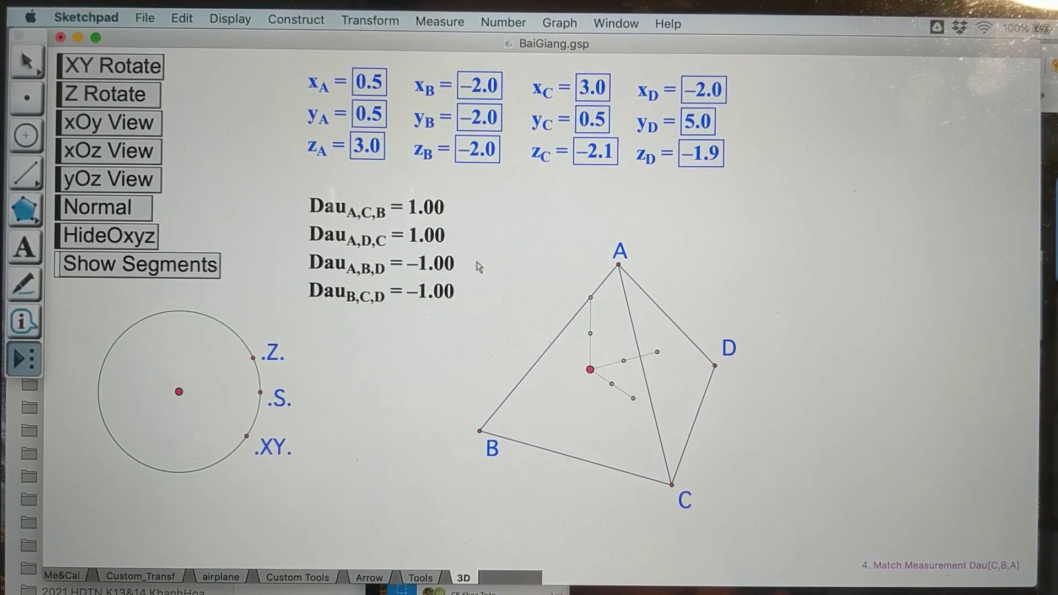
left_click(441, 268)
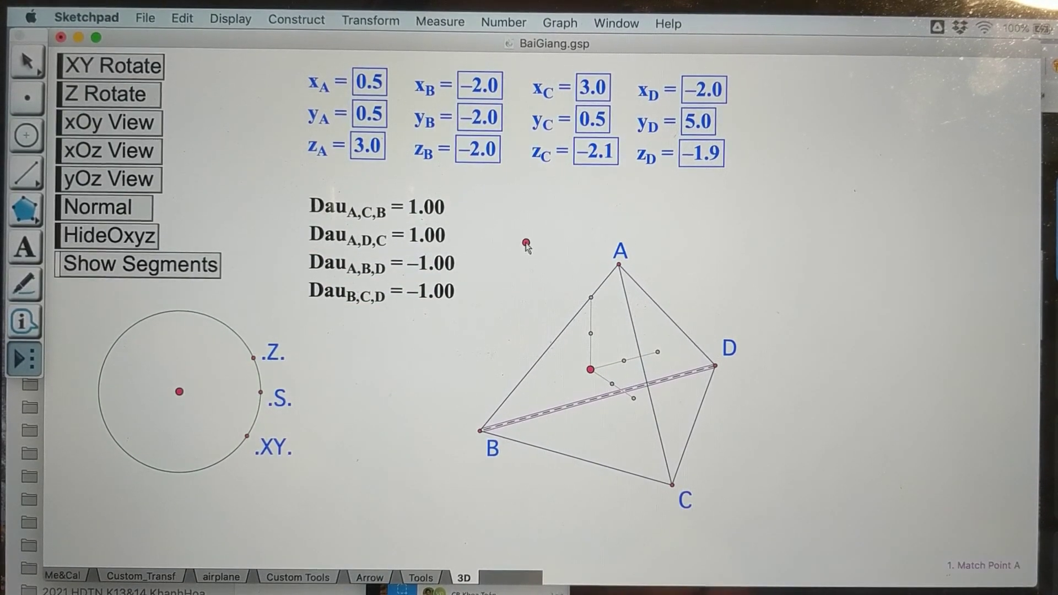
key("Escape")
key("Escape")
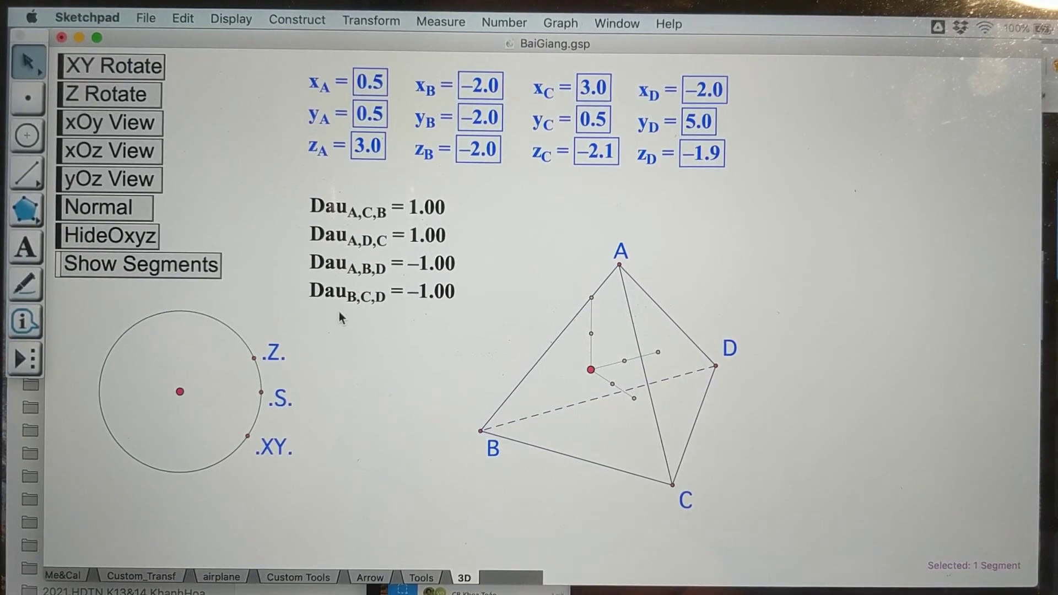
- Rotate the completed tetrahedron with the XY and Z control points to examine the solid and dashed states of its edges
mouse_move(248, 436)
left_mouse_down()
mouse_move(226, 458)
mouse_move(153, 455)
mouse_move(122, 413)
mouse_move(177, 445)
mouse_move(231, 429)
left_mouse_up()
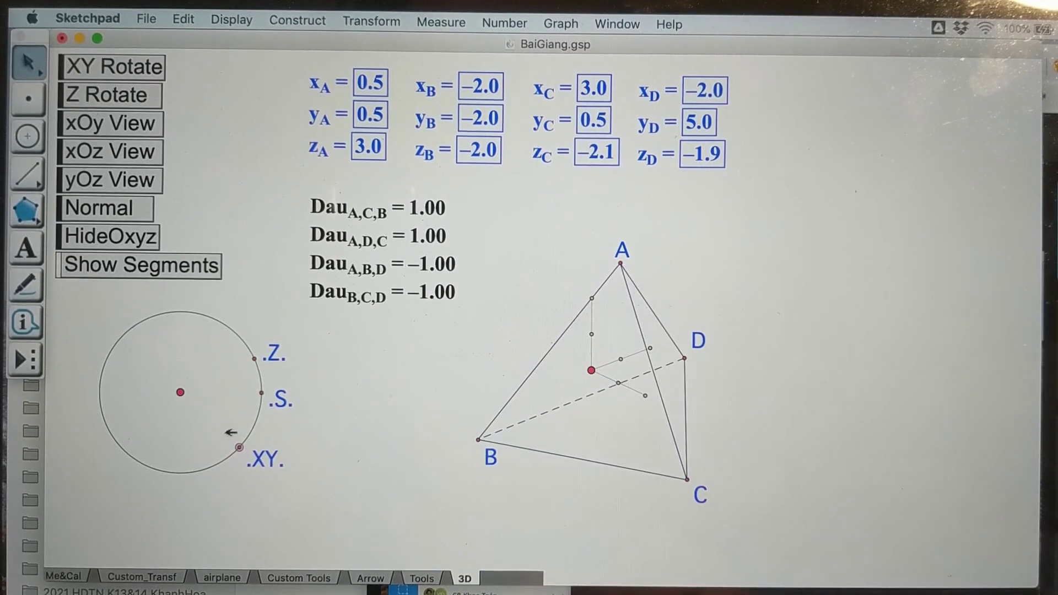
mouse_move(256, 357)
left_mouse_down()
mouse_move(231, 328)
mouse_move(250, 351)
left_mouse_up()
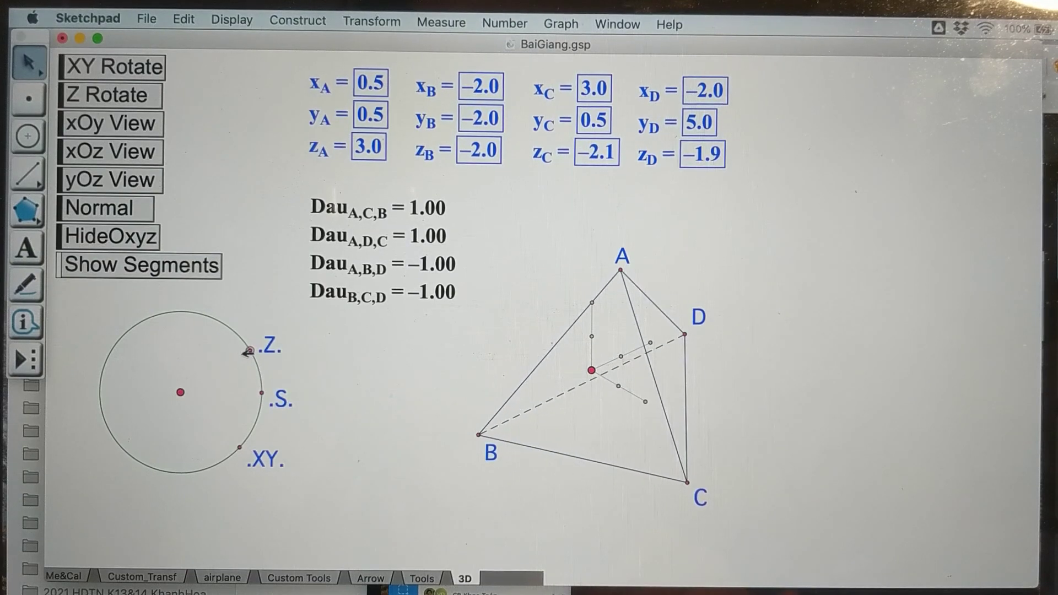